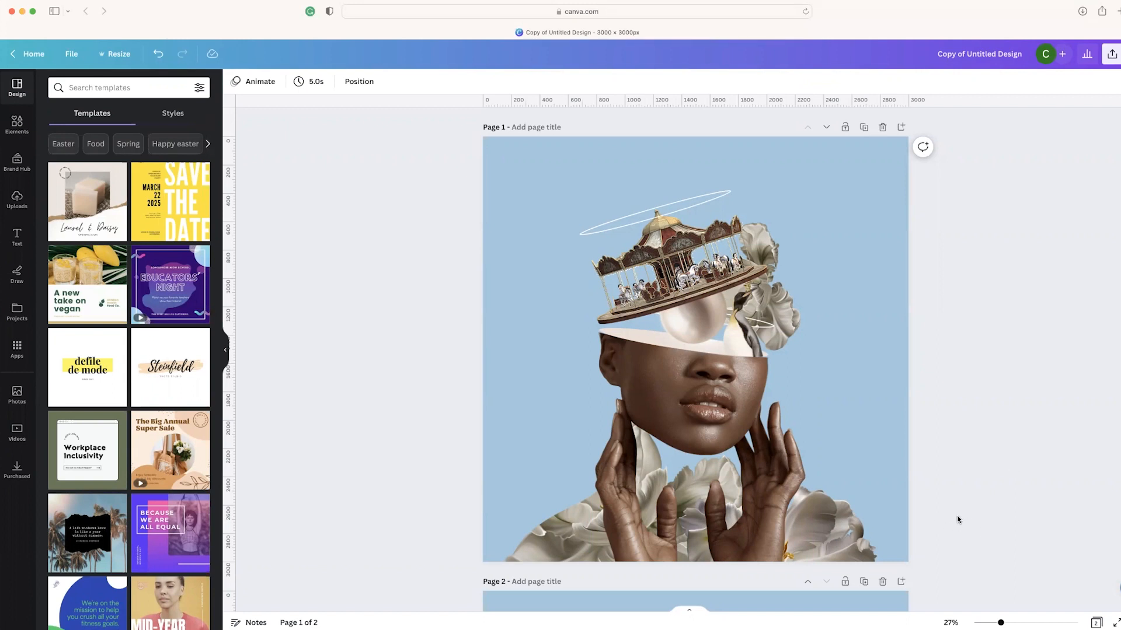
Look over the finished collage on page 1 and its separate source elements on page 2
scroll(957, 519, down, 6)
scroll(976, 552, down, 2)
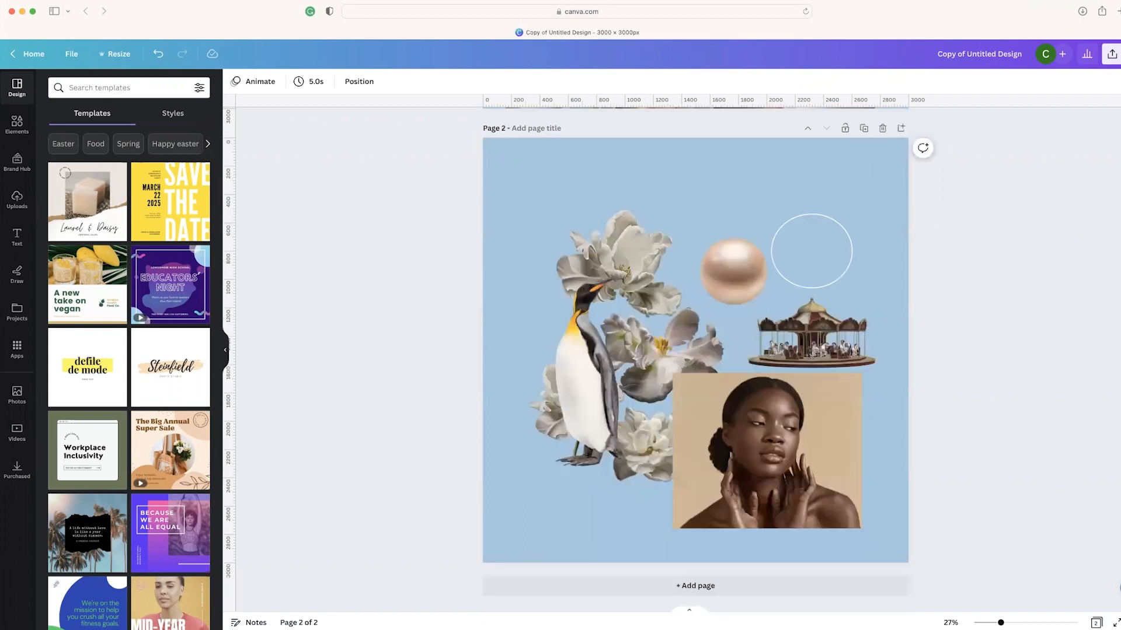
scroll(1019, 472, up, 3)
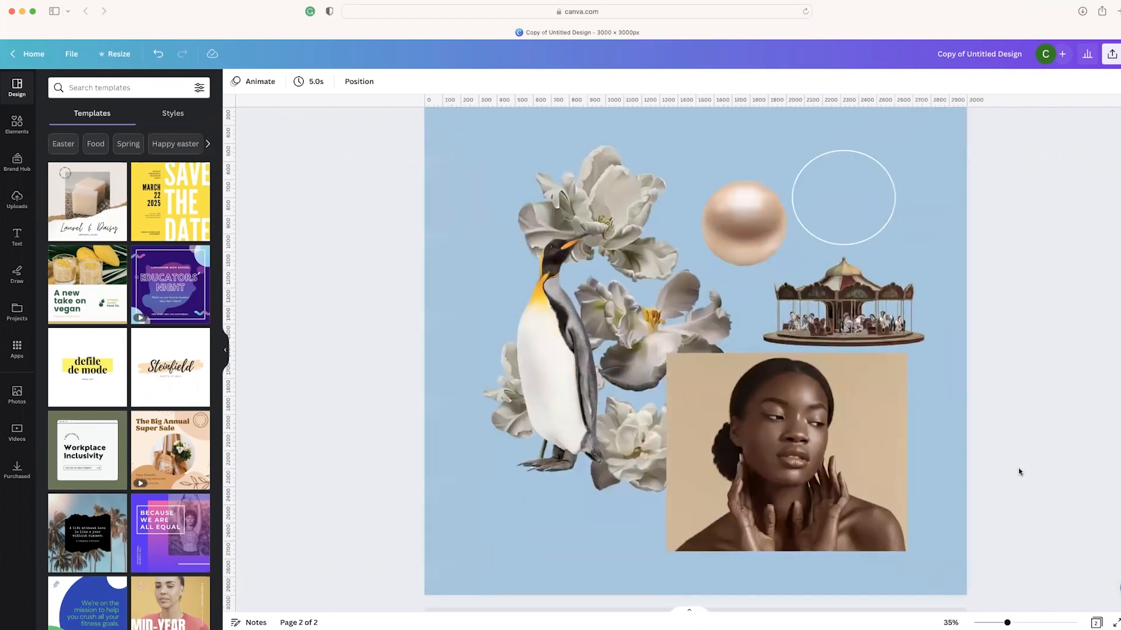
scroll(476, 247, down, 1)
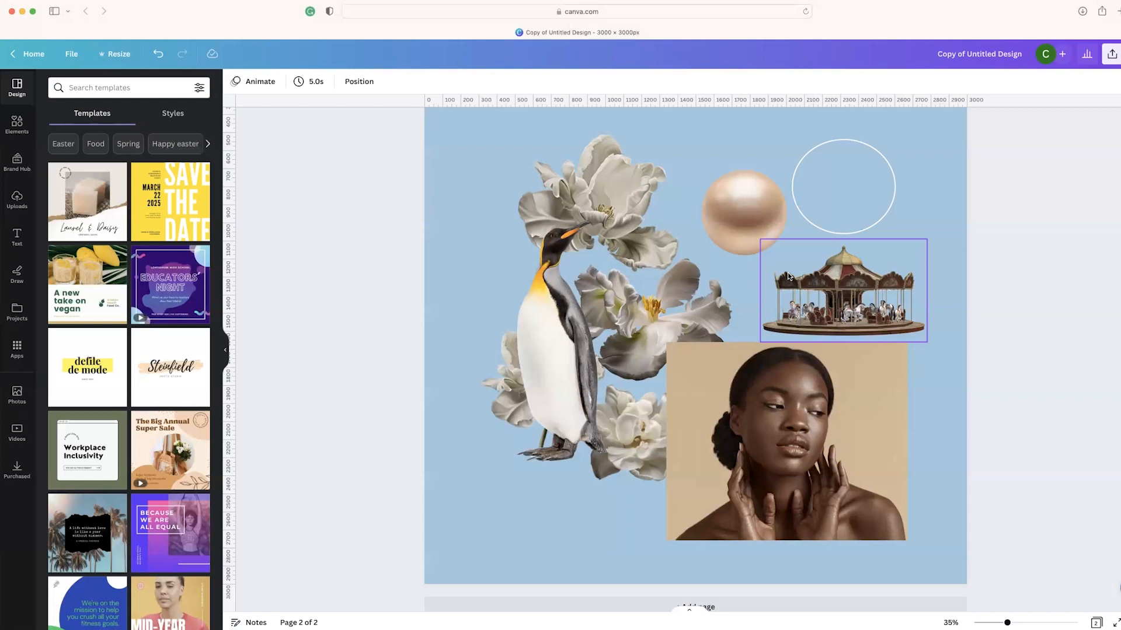
Move the penguin lower on page 2 and nudge the white circle outline slightly away from the pearl
drag(539, 356, 549, 422)
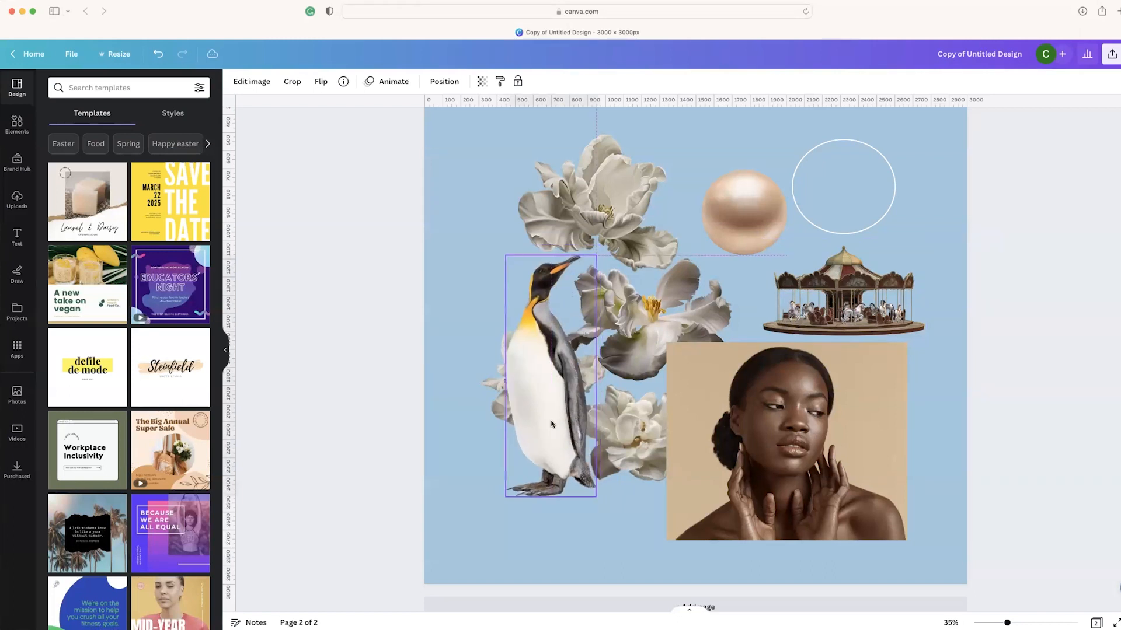
click(705, 315)
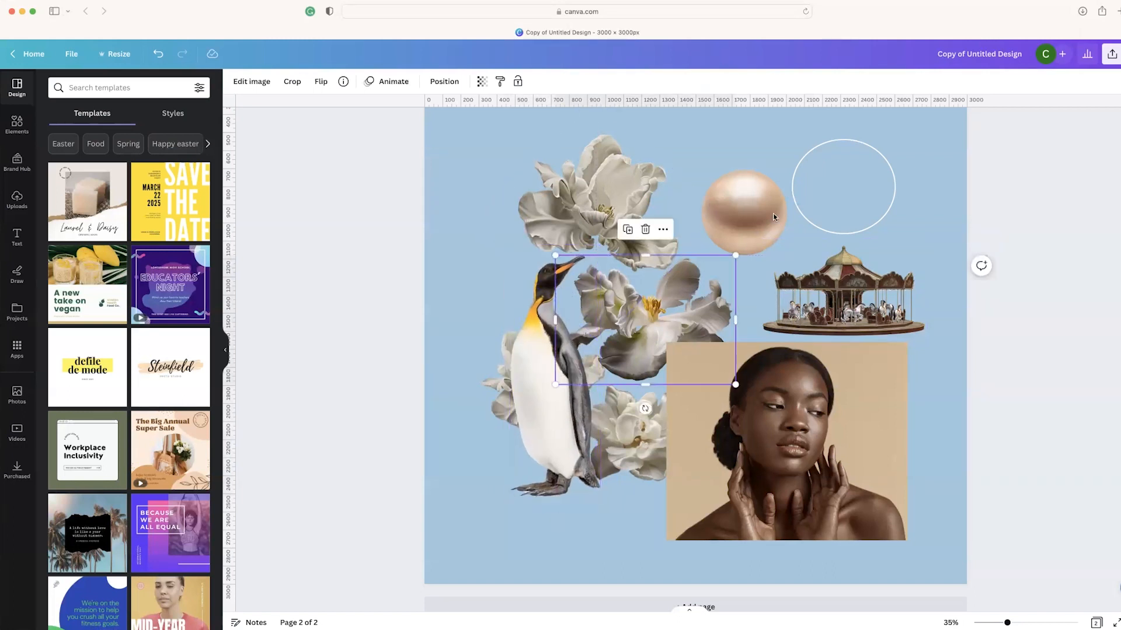
click(745, 213)
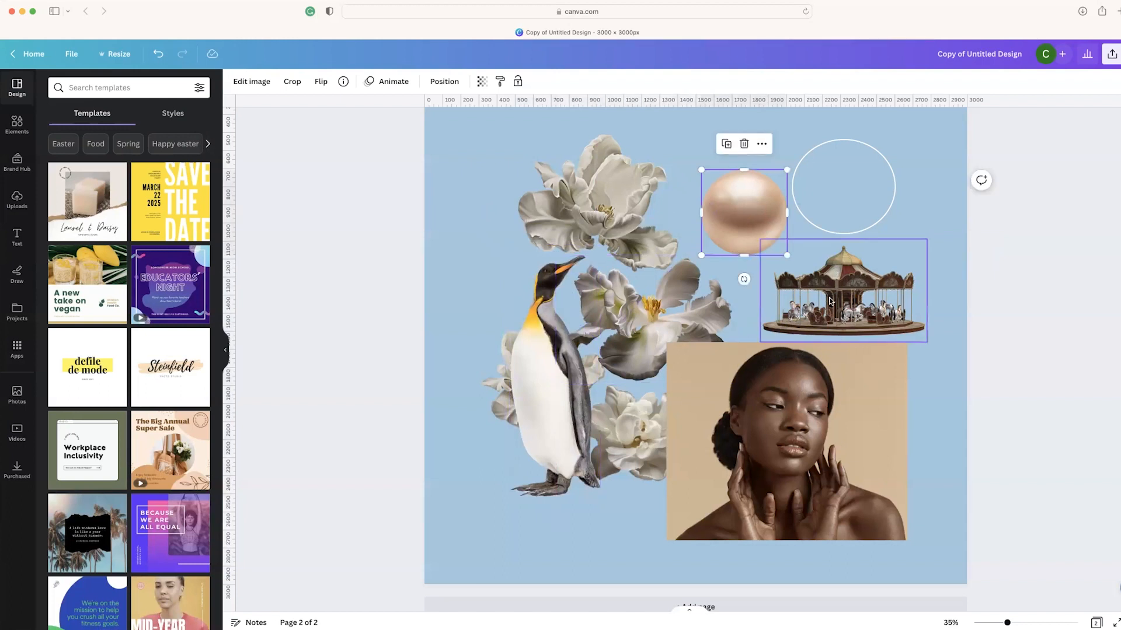
click(869, 283)
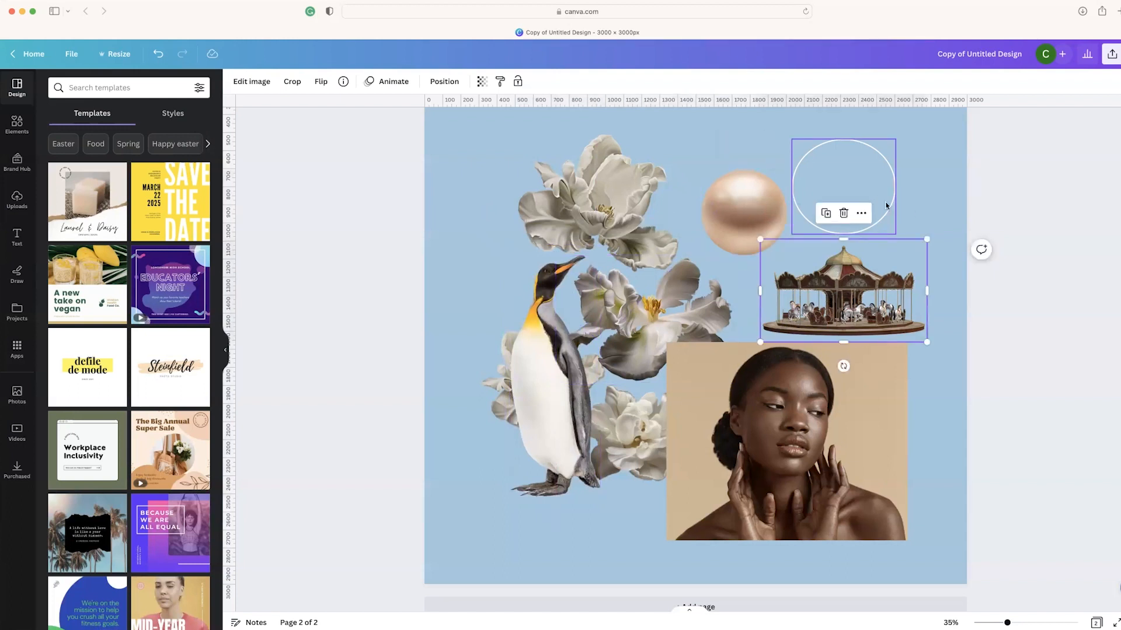
mouse_move(885, 201)
mouse_down()
mouse_move(893, 210)
mouse_move(889, 191)
mouse_up()
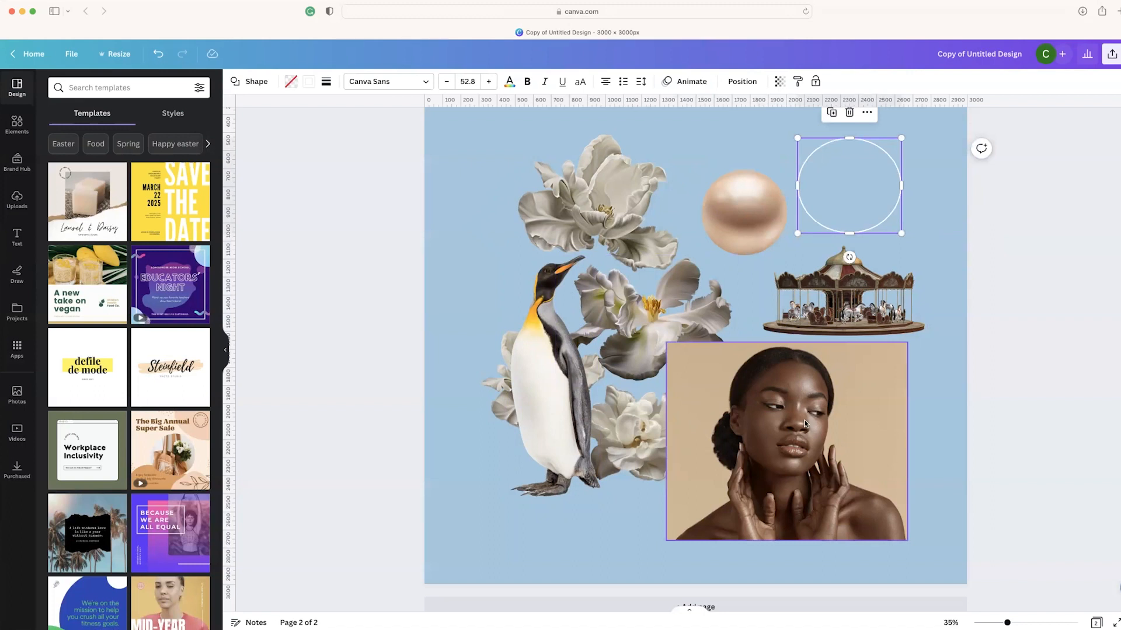
Enlarge the woman's portrait photo on page 2 and place it over the middle of the page, using the finished collage as reference
scroll(804, 421, down, 1)
scroll(779, 425, down, 1)
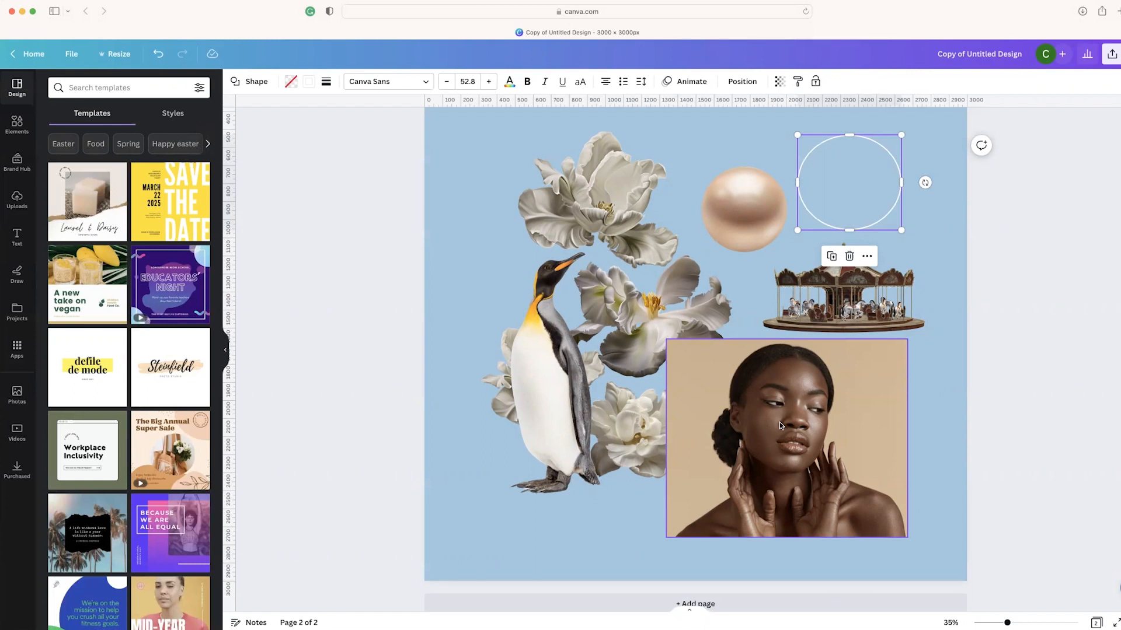
scroll(812, 386, up, 15)
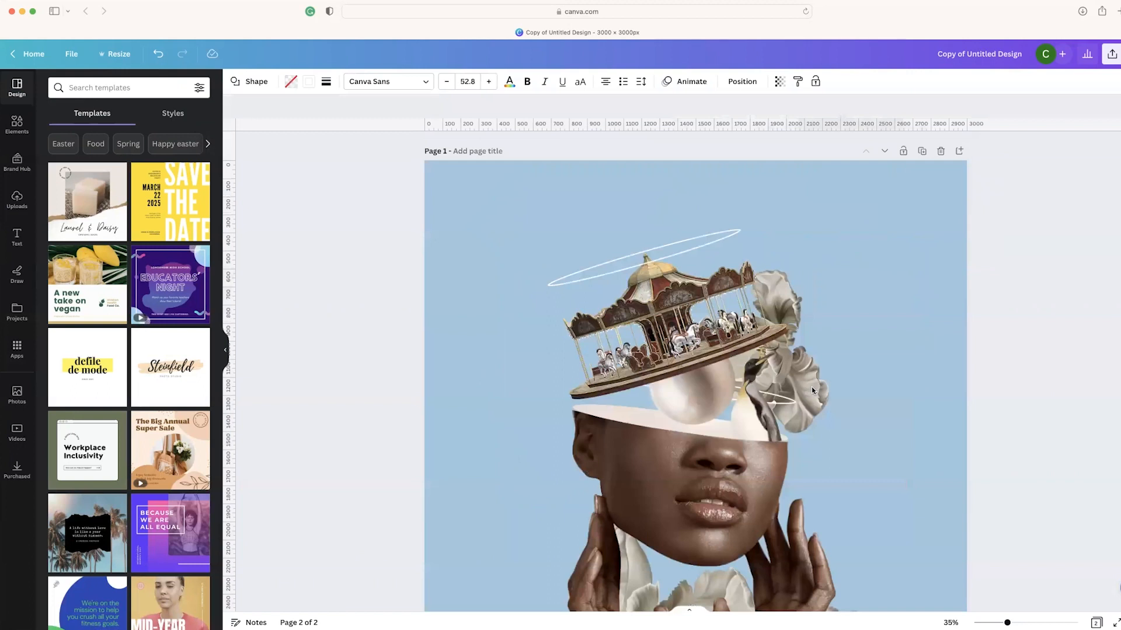
scroll(811, 386, down, 15)
drag(689, 374, 598, 271)
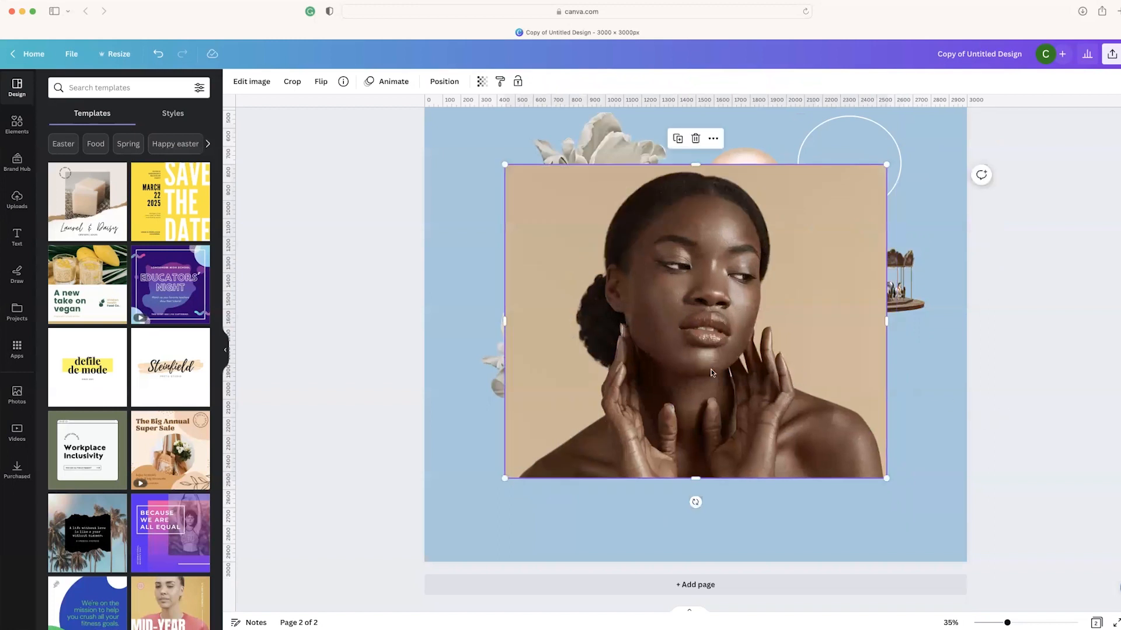
Compare with the finished collage on page 1 and remove the background from the portrait photo on page 2
scroll(711, 372, up, 3)
scroll(711, 373, up, 10)
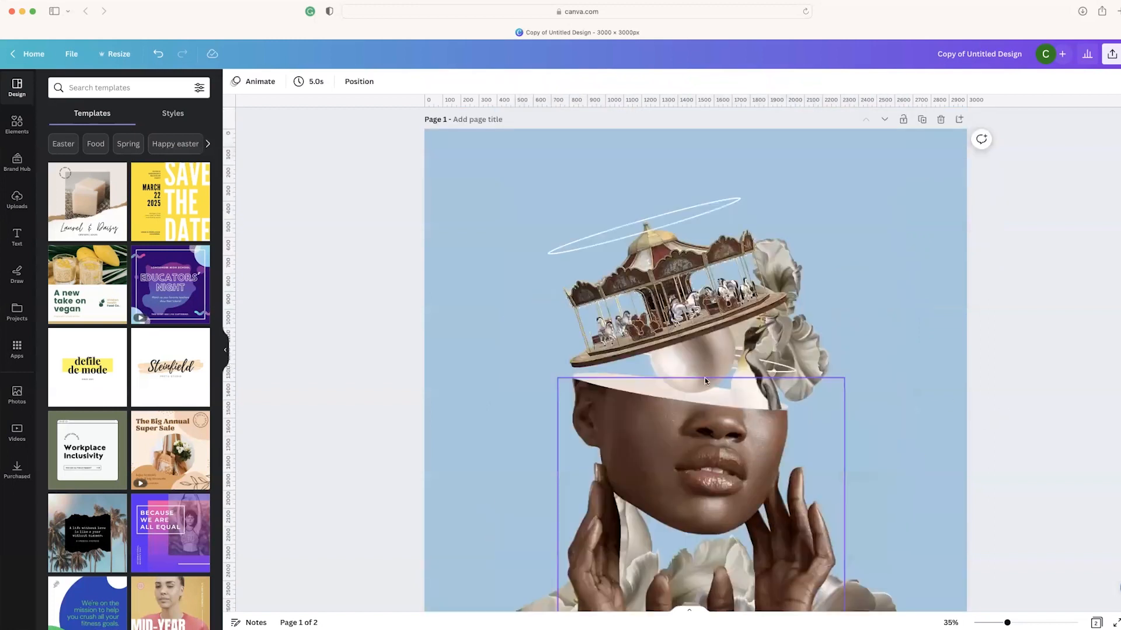
scroll(705, 377, down, 3)
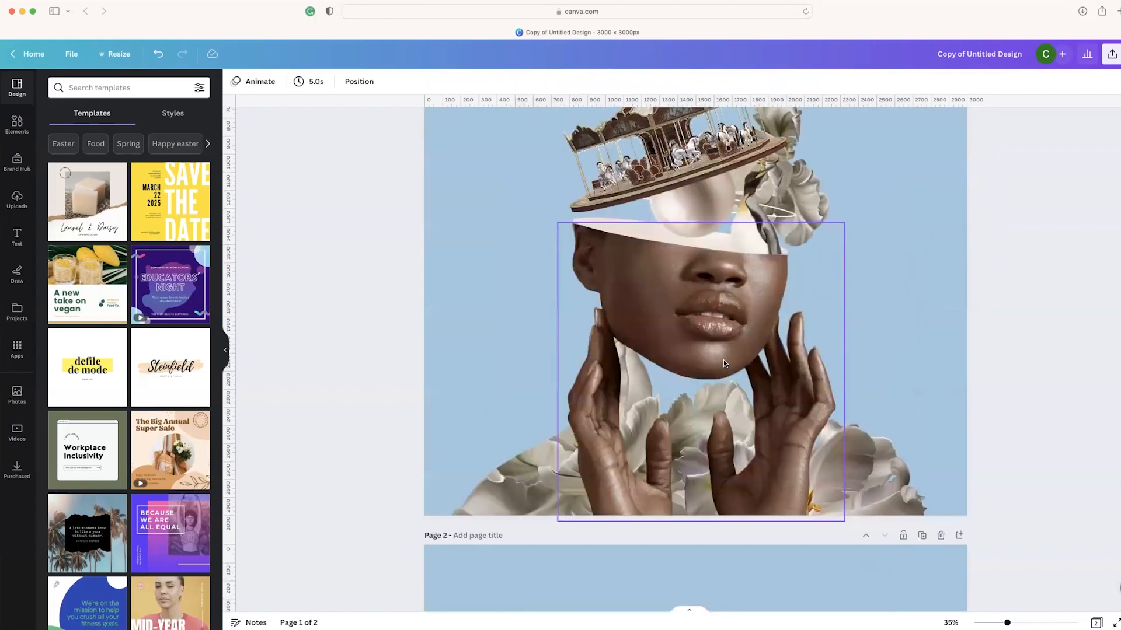
scroll(723, 363, down, 8)
click(712, 370)
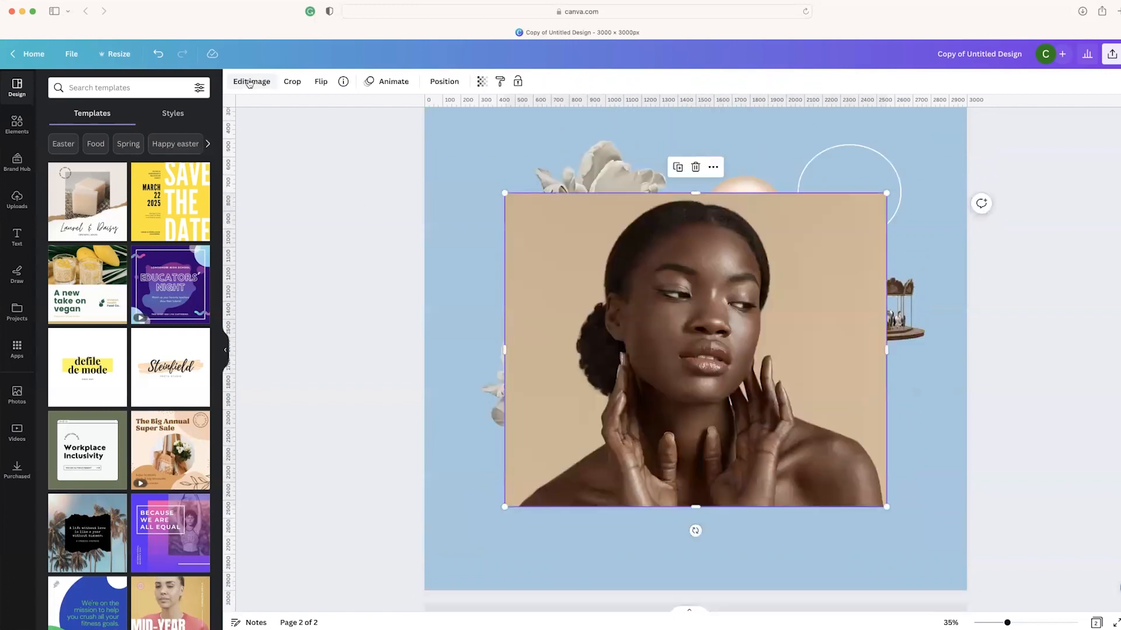
click(249, 83)
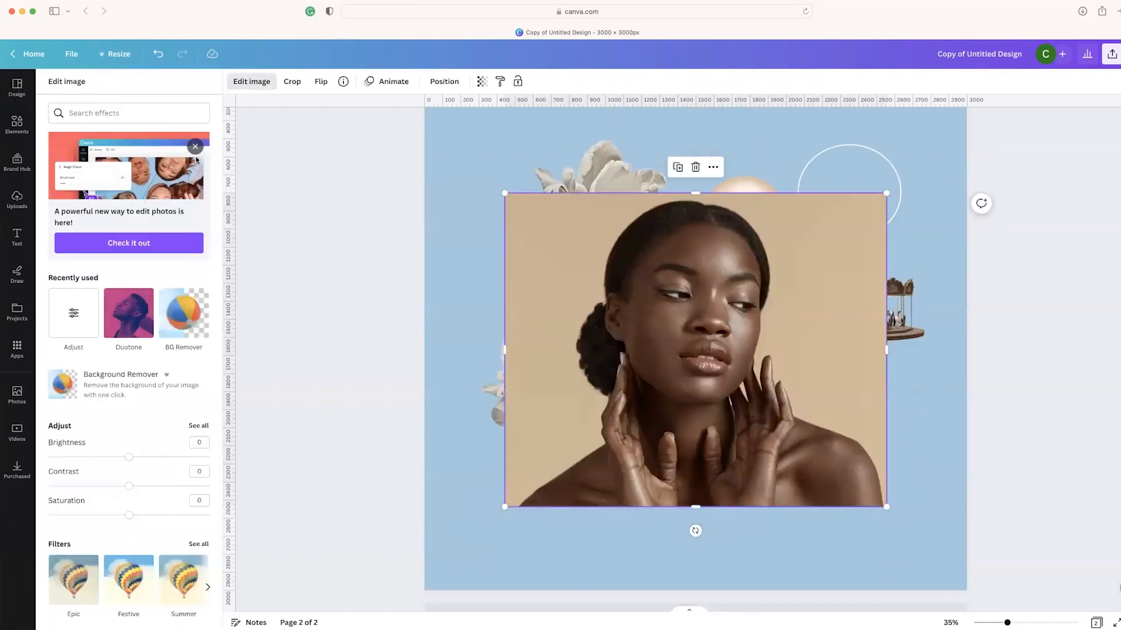
scroll(93, 216, down, 3)
click(103, 247)
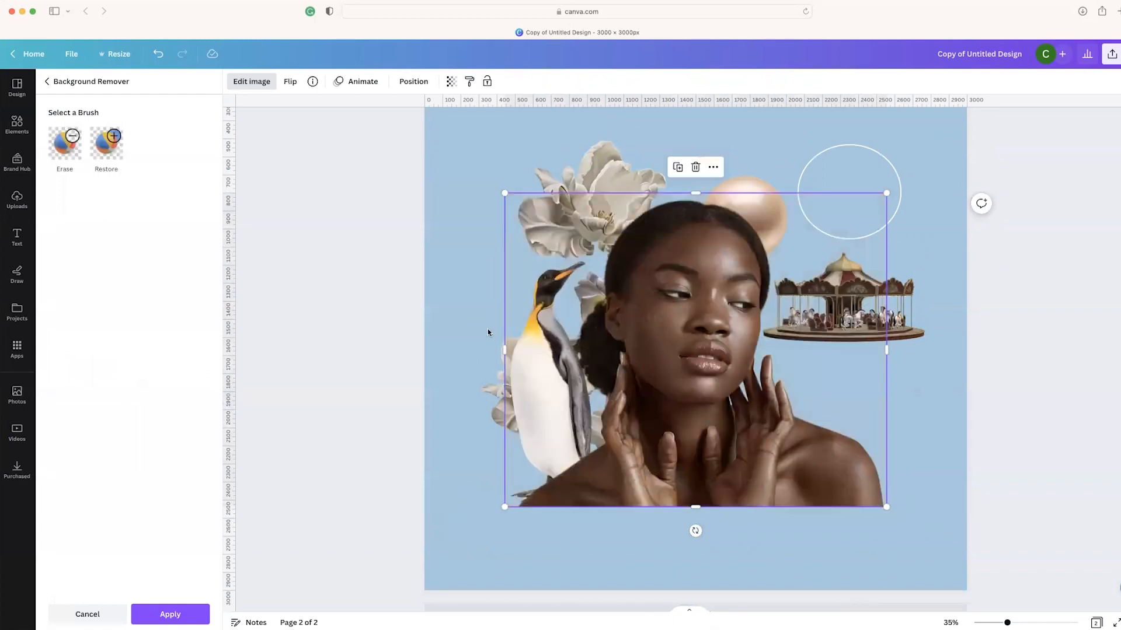
Enlarge the portrait cutout to nearly the full page width and align its lower edge with the bottom of the page
drag(506, 348, 513, 351)
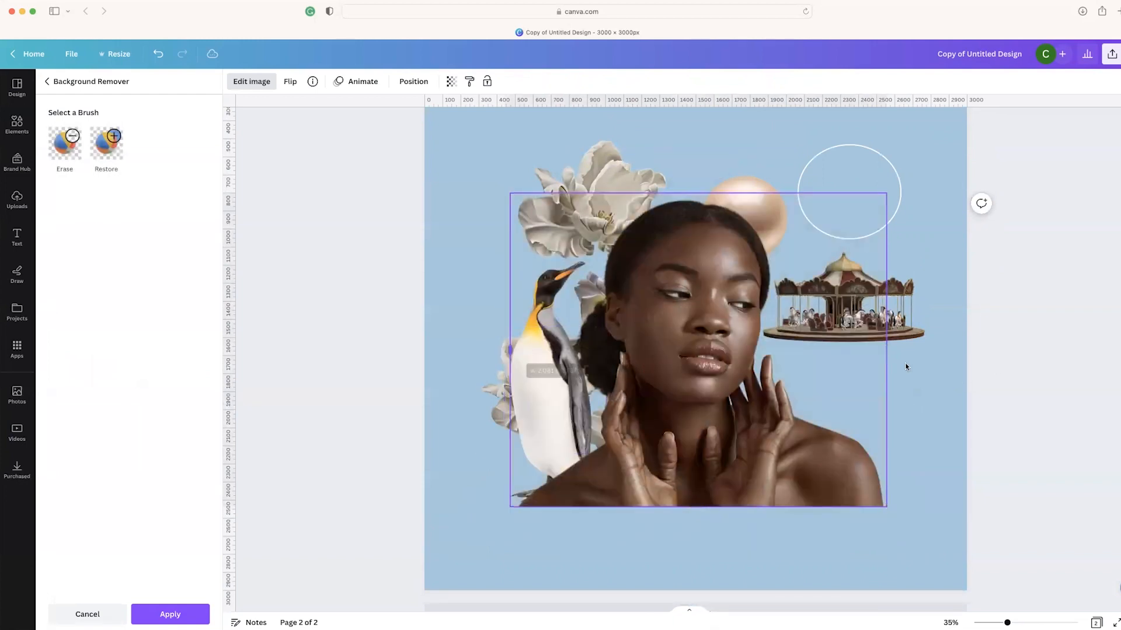
drag(883, 505, 973, 578)
mouse_move(891, 531)
mouse_down()
mouse_move(875, 532)
mouse_move(879, 542)
mouse_up()
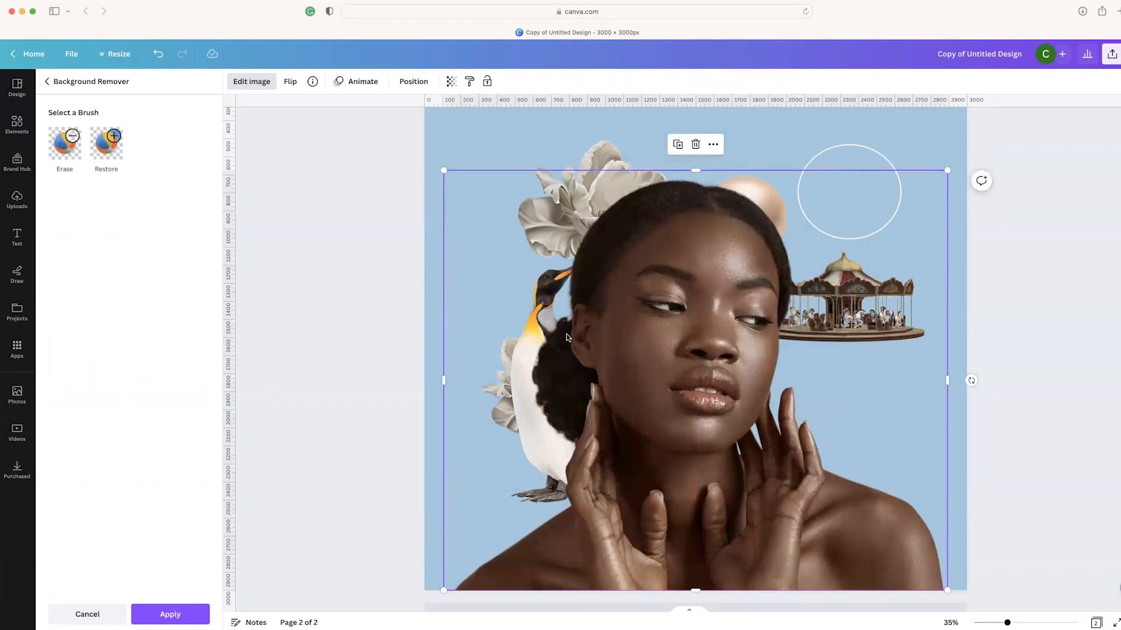
Activate the background remover's Erase brush for the portrait and show the original image behind the cutout
scroll(714, 503, up, 1)
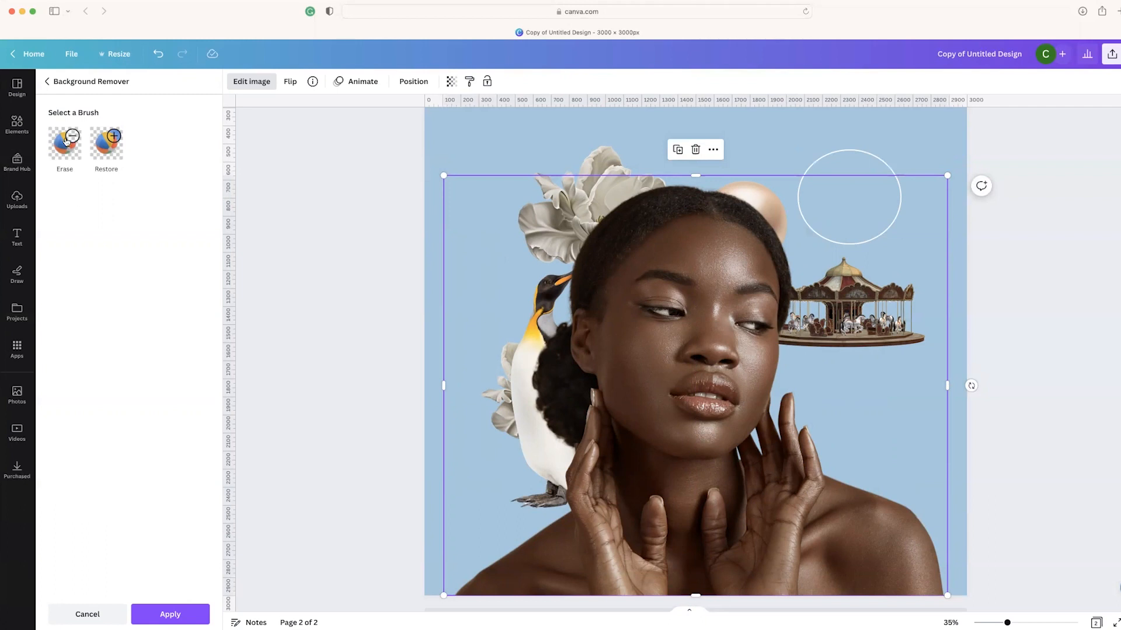
click(57, 148)
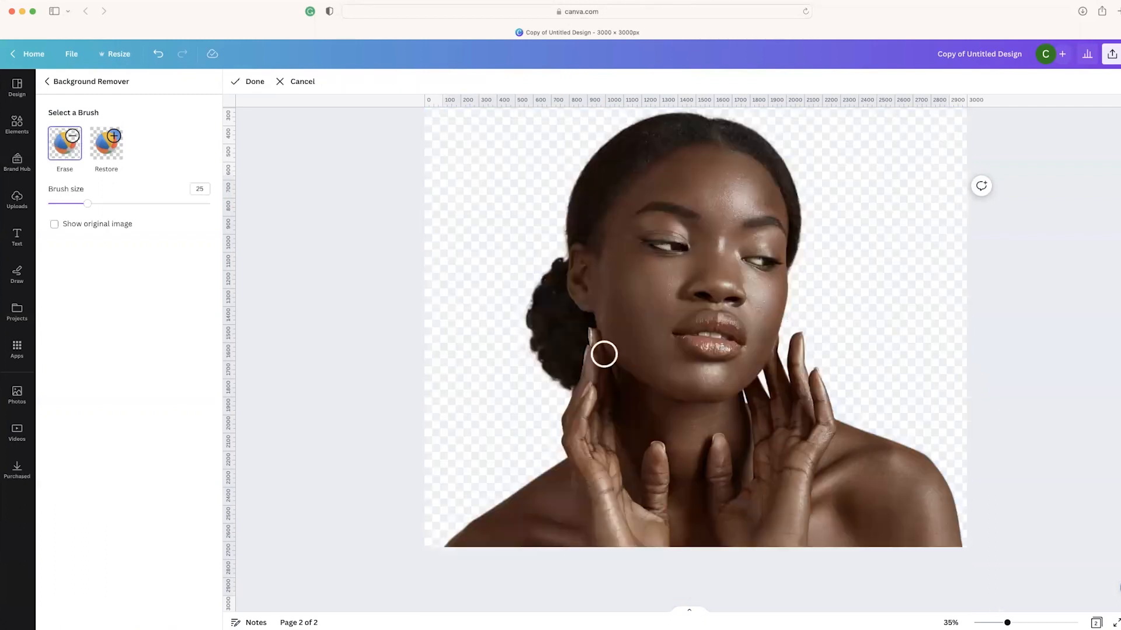
scroll(702, 346, up, 3)
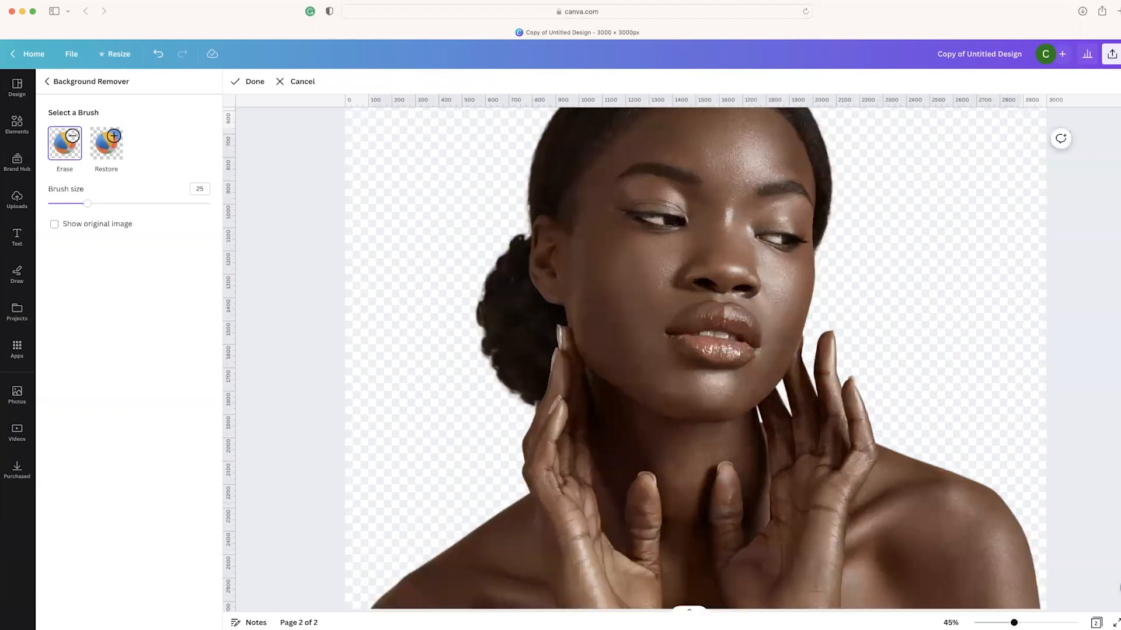
scroll(712, 345, up, 4)
scroll(668, 318, up, 1)
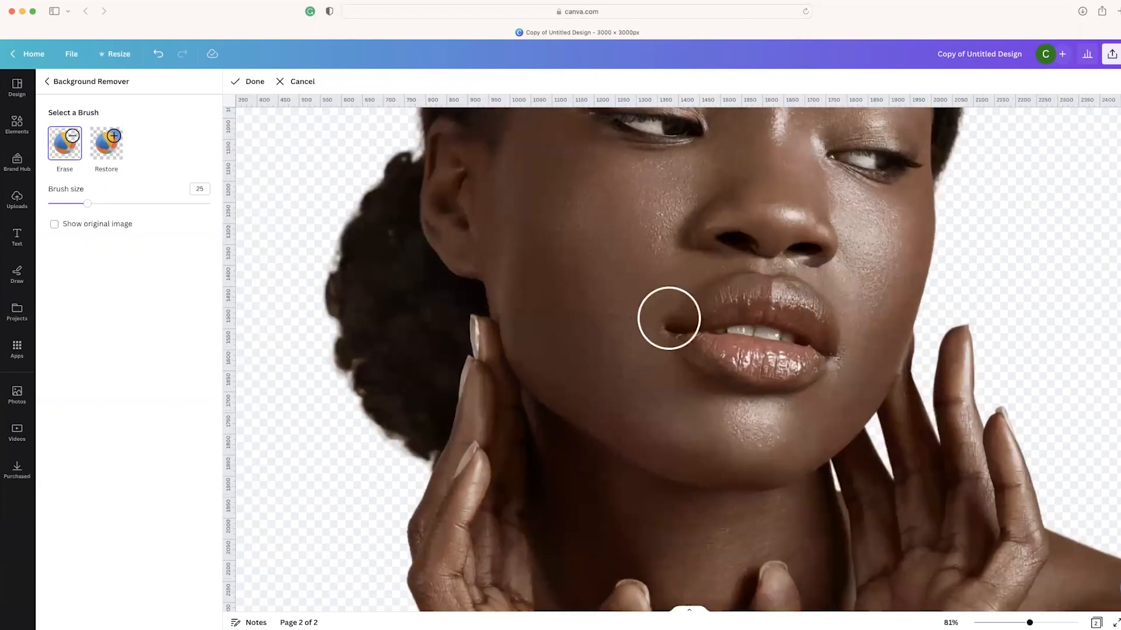
scroll(718, 318, up, 2)
scroll(718, 318, up, 2)
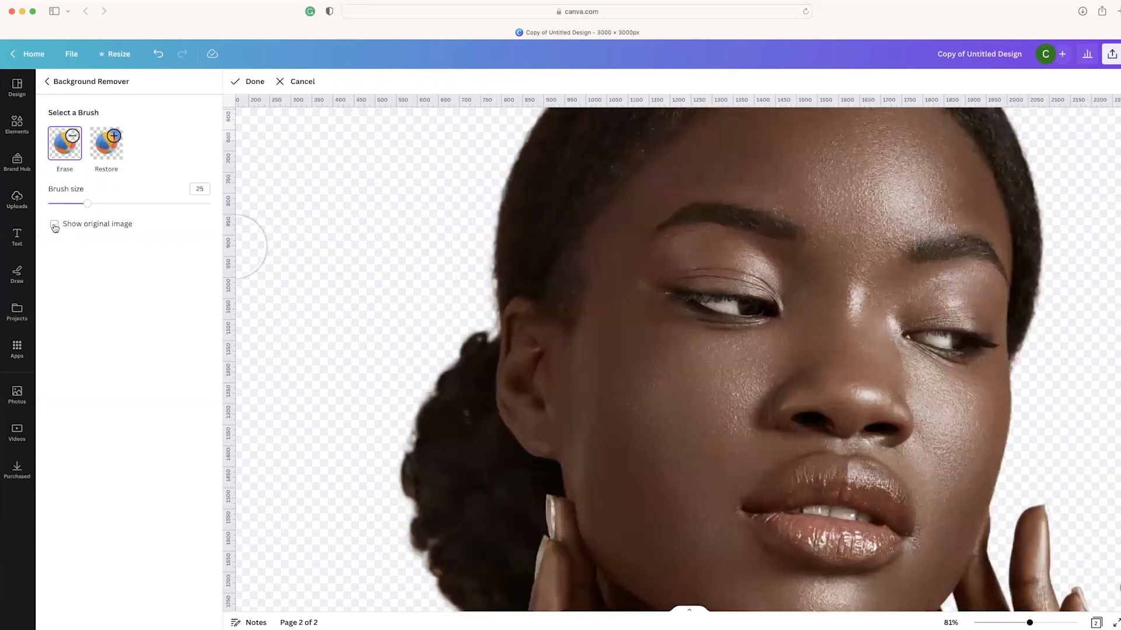
click(54, 225)
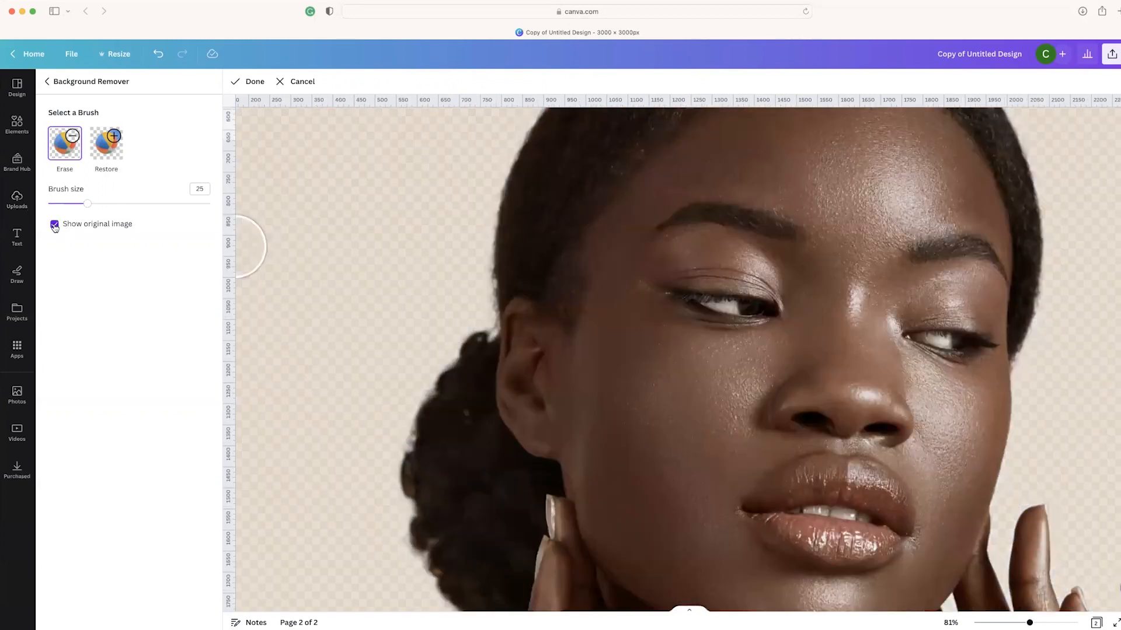
click(54, 226)
click(55, 225)
click(54, 225)
click(54, 225)
Set the Erase brush size to 13 and erase the hair bun behind the ear, down to the raised hand
scroll(87, 210, down, 1)
drag(78, 209, 68, 206)
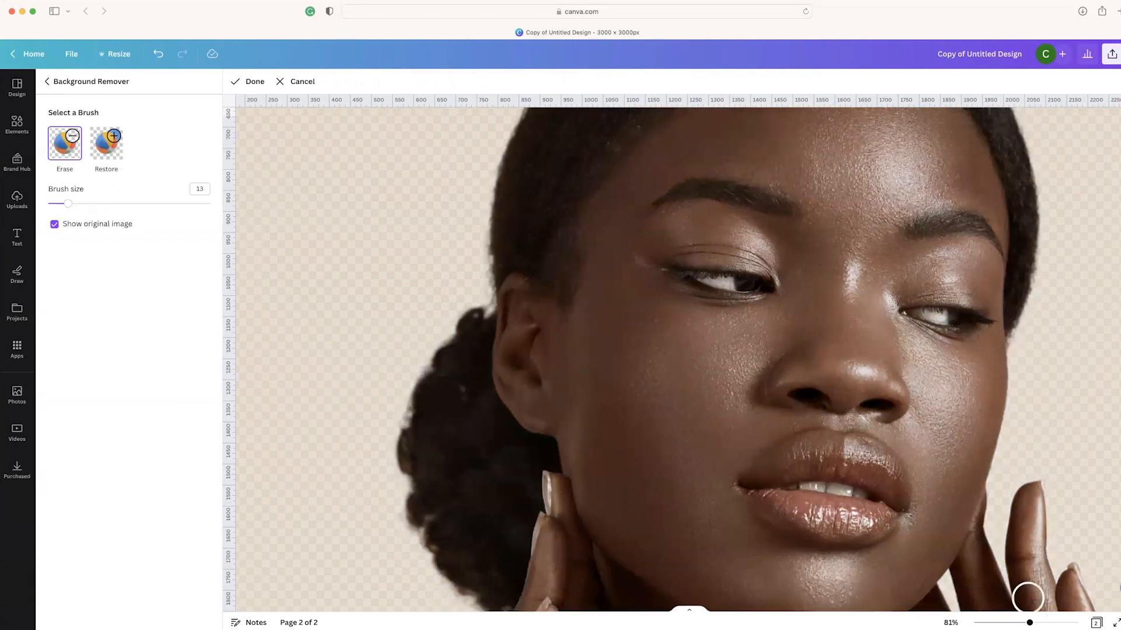
drag(1029, 623, 1034, 623)
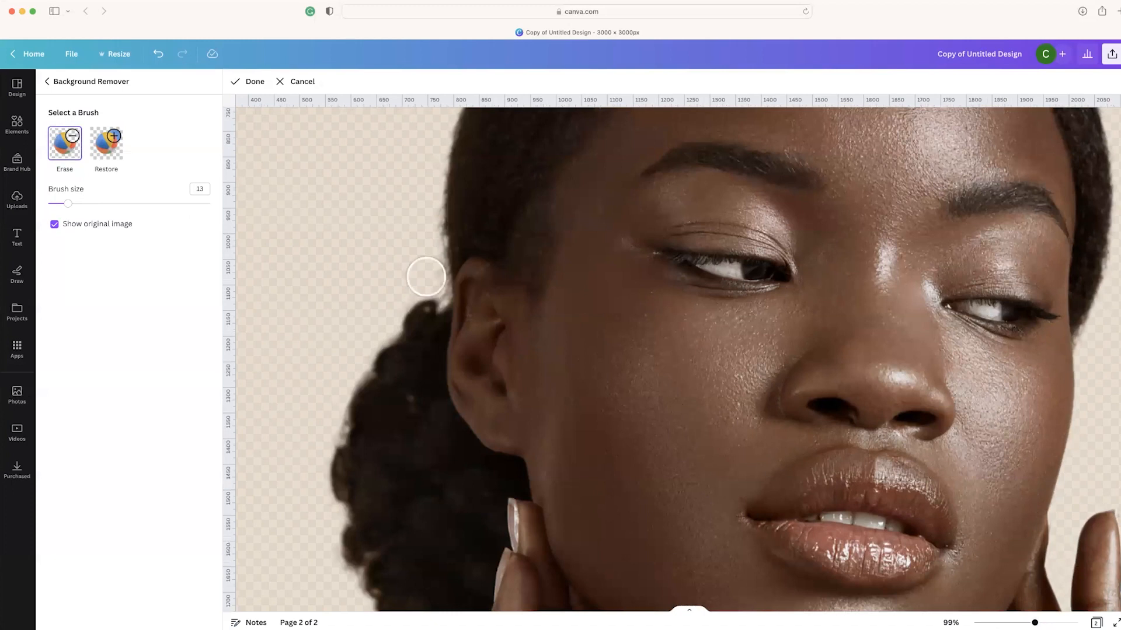
drag(431, 293, 428, 398)
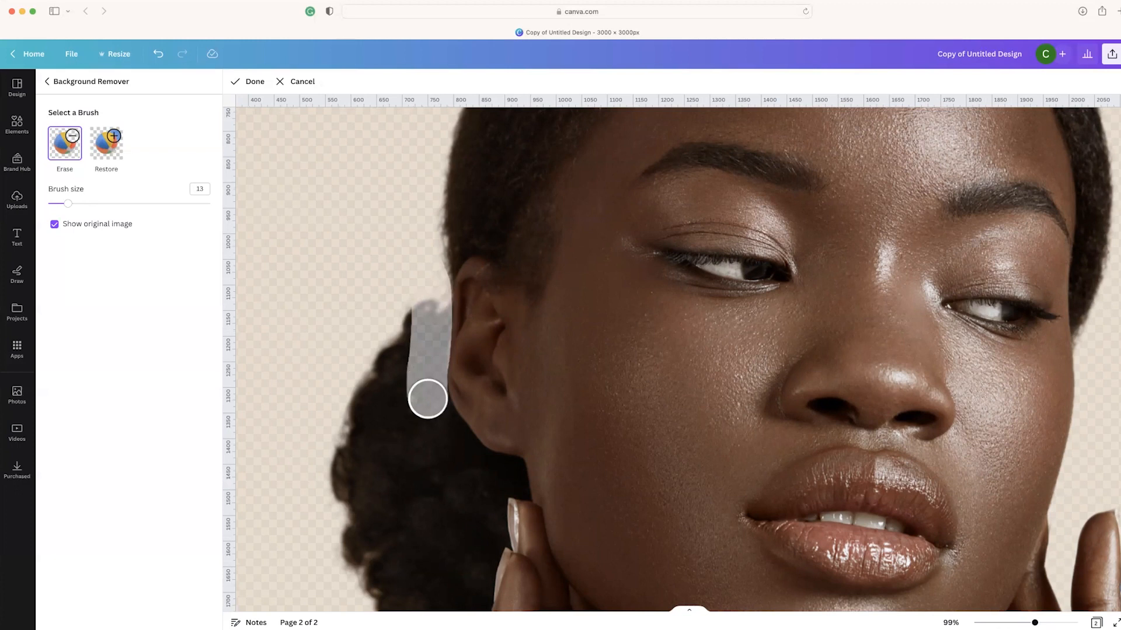
drag(428, 398, 441, 287)
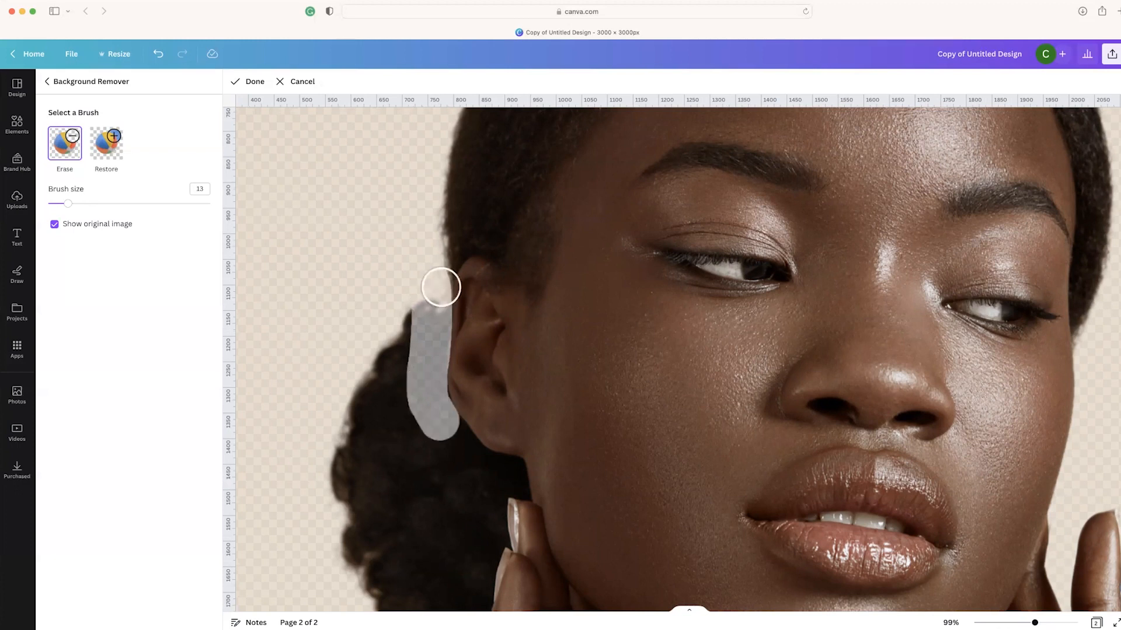
scroll(441, 287, down, 3)
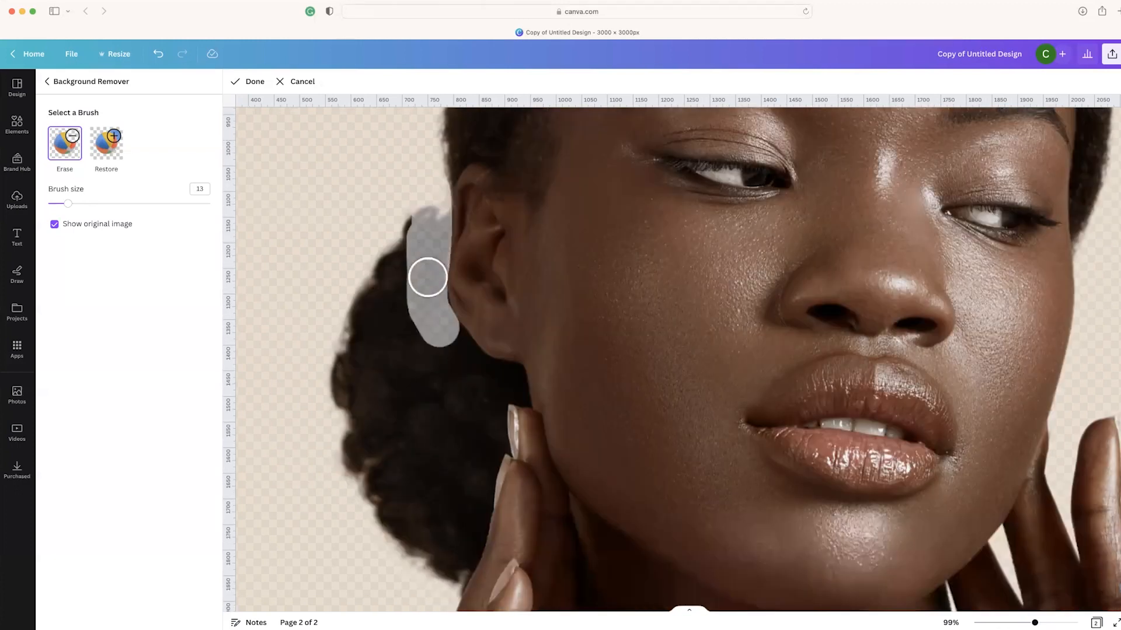
mouse_move(435, 319)
mouse_down()
mouse_move(509, 379)
mouse_move(502, 444)
mouse_up()
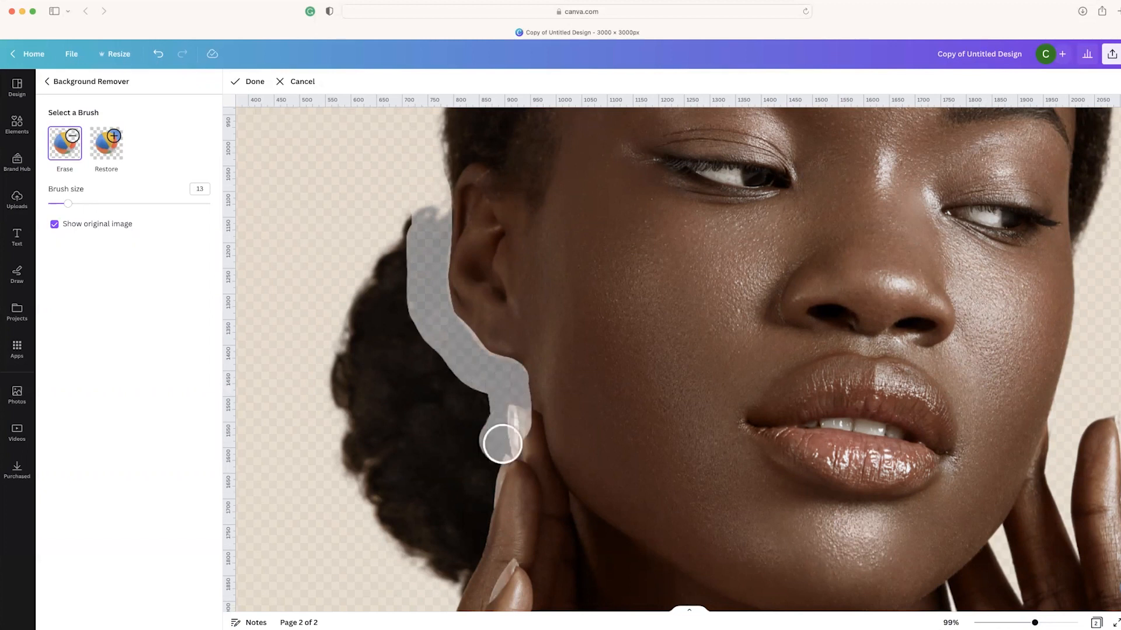
scroll(502, 337, down, 3)
mouse_move(501, 337)
mouse_down()
mouse_move(452, 482)
mouse_move(405, 401)
mouse_move(338, 219)
mouse_move(374, 208)
mouse_move(401, 127)
mouse_move(395, 227)
mouse_move(459, 312)
mouse_move(431, 466)
mouse_up()
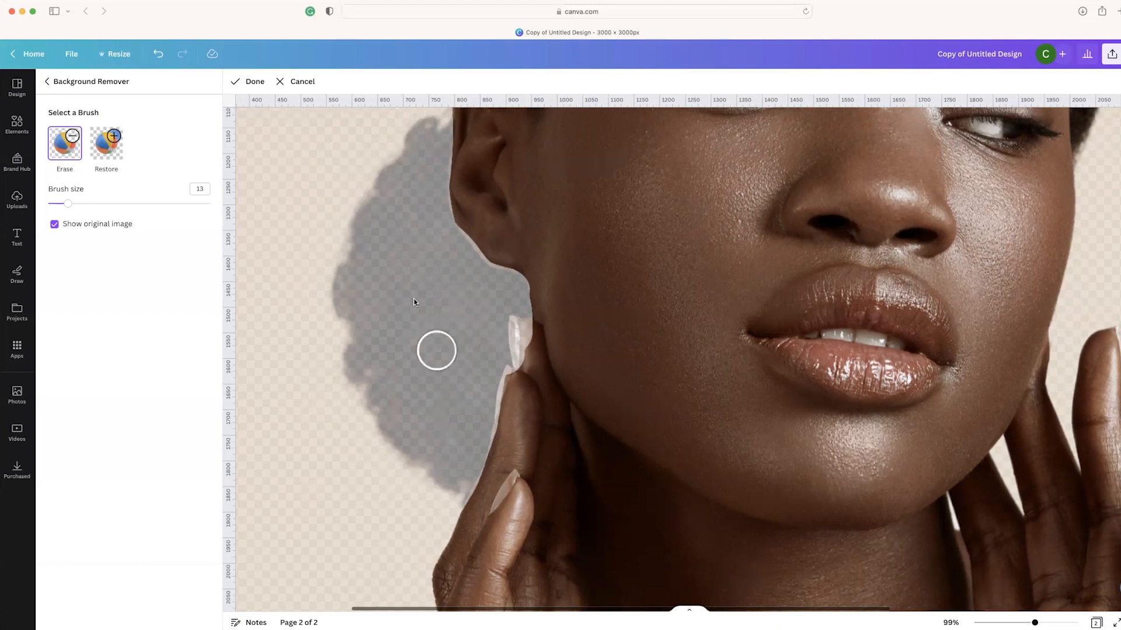
Restore the erased part of the fingertip below the ear using the Restore brush at size 7
click(106, 143)
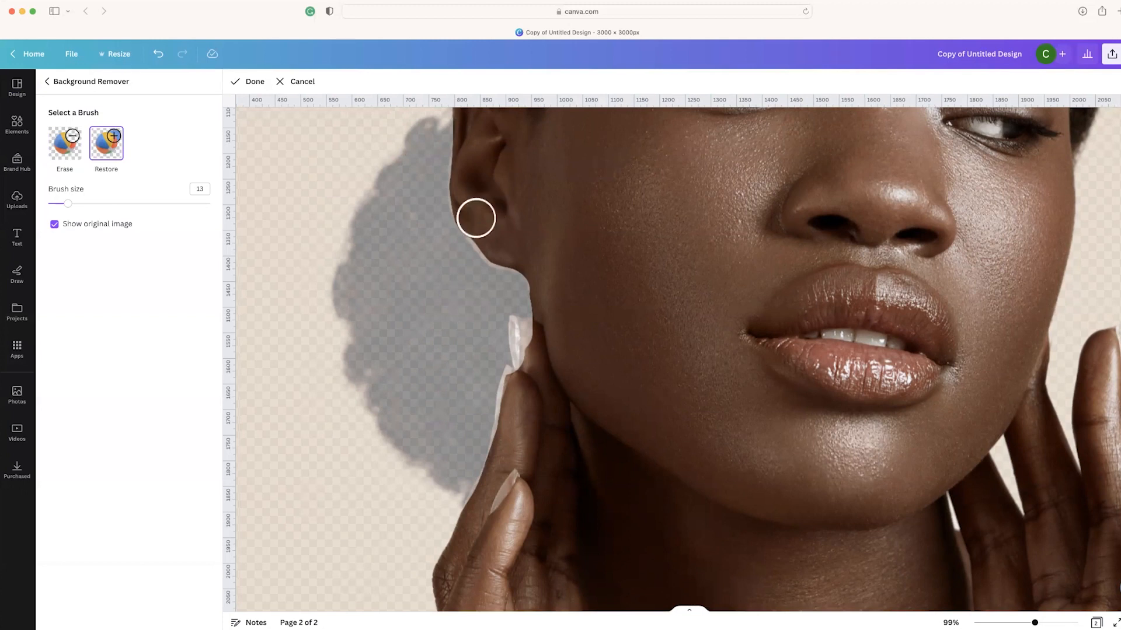
click(58, 205)
drag(57, 204, 59, 204)
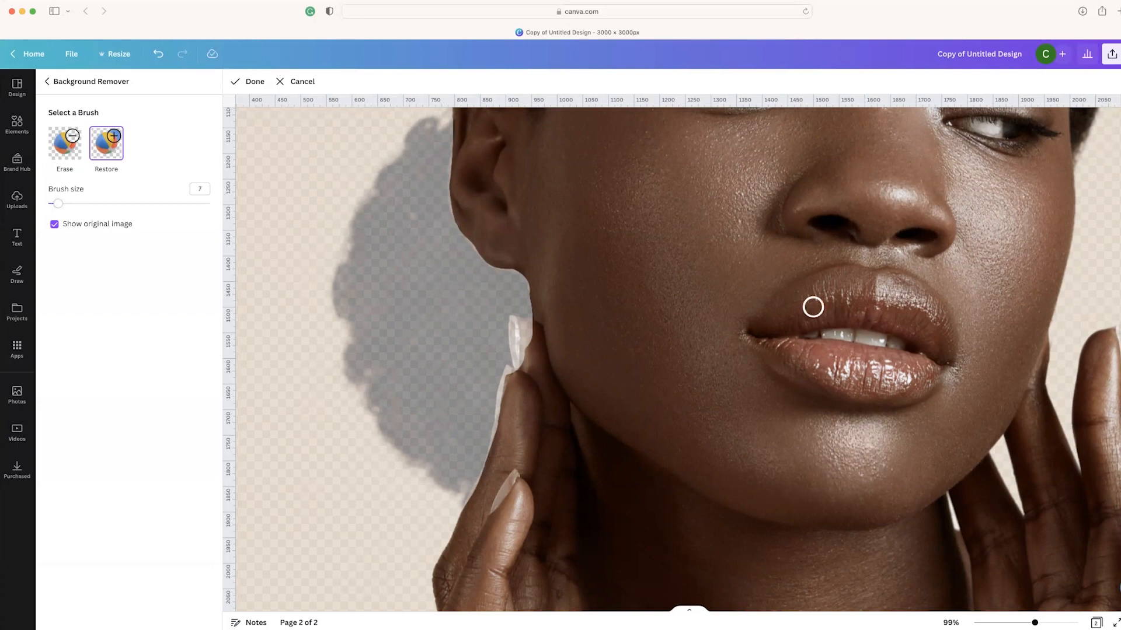
mouse_move(524, 332)
mouse_down()
mouse_move(543, 341)
mouse_move(528, 378)
mouse_up()
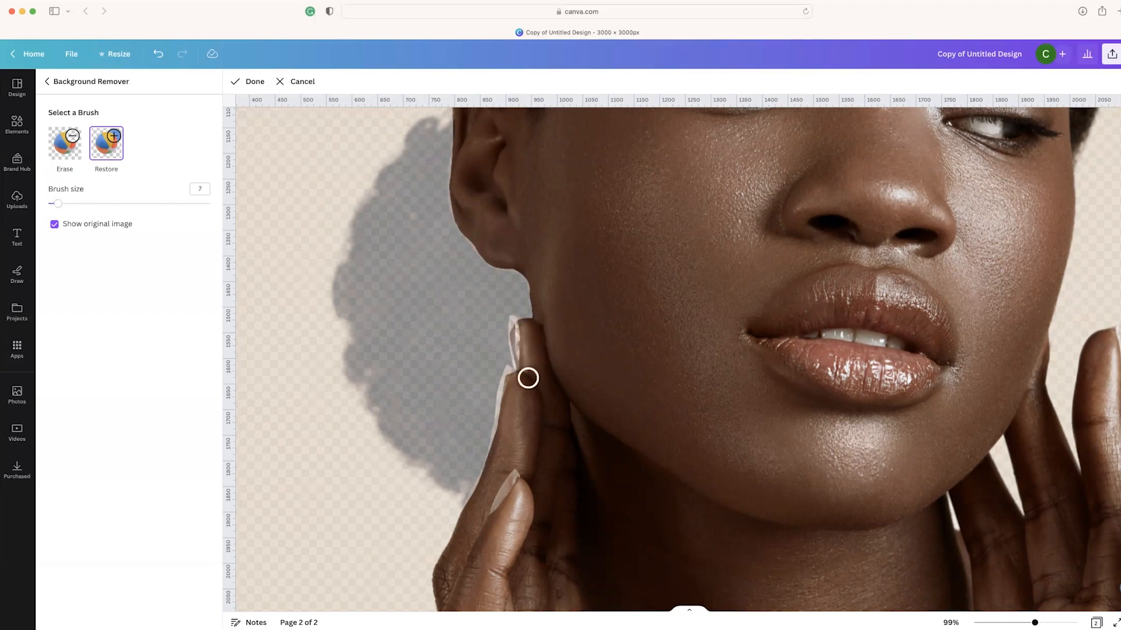
Set the Restore brush size to 3 and bring back the fingernail and the outer edges of the fingers
drag(54, 205, 52, 204)
drag(52, 205, 49, 204)
drag(512, 325, 514, 373)
drag(502, 389, 492, 443)
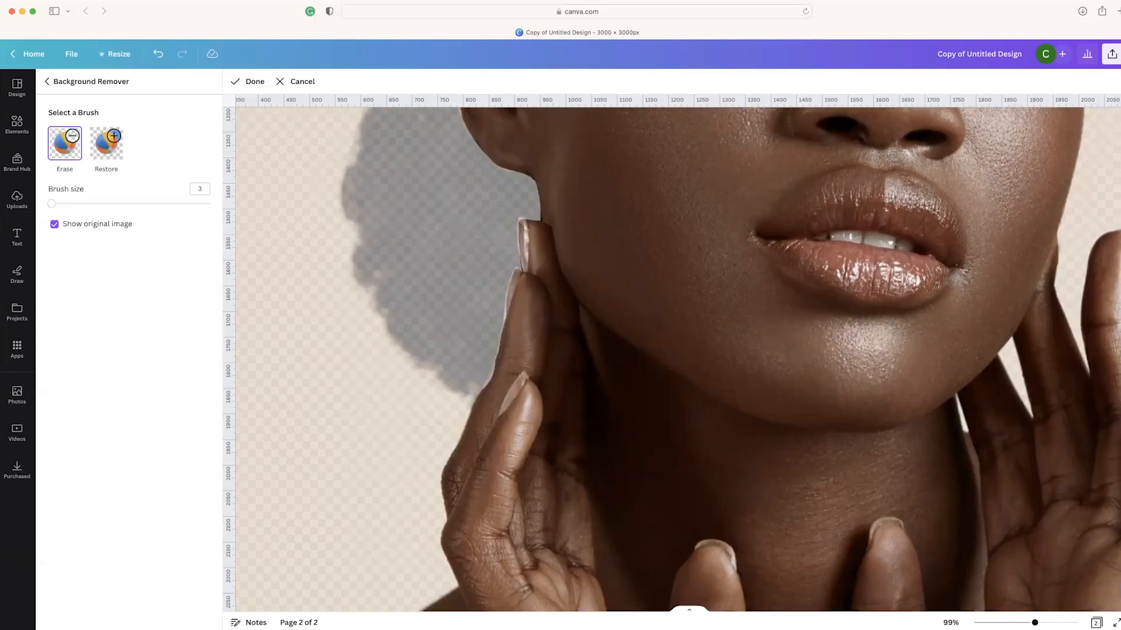
Set the Erase brush size to 30 and erase the whole bare shoulder below the removed hair bun, up to the hand's outer edge
click(106, 144)
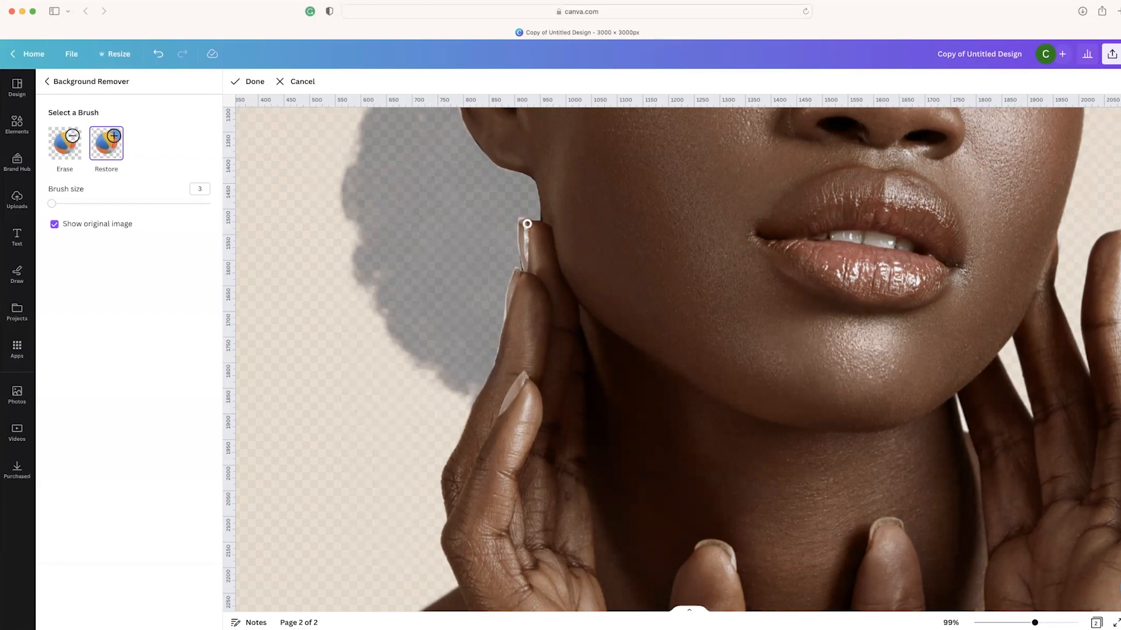
scroll(576, 269, down, 5)
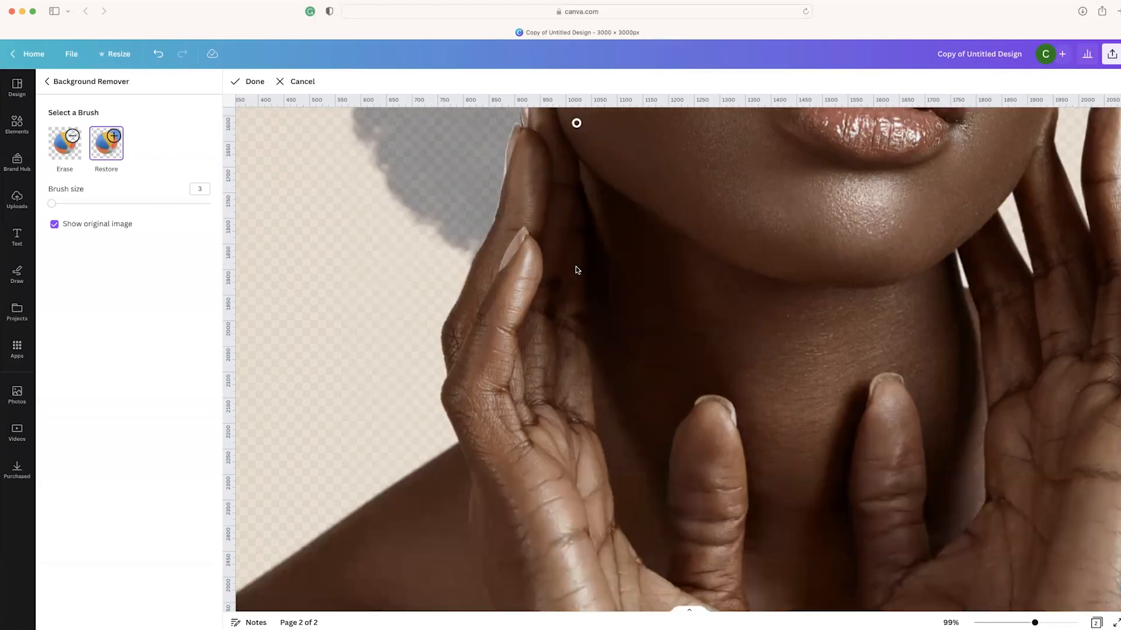
scroll(576, 269, down, 4)
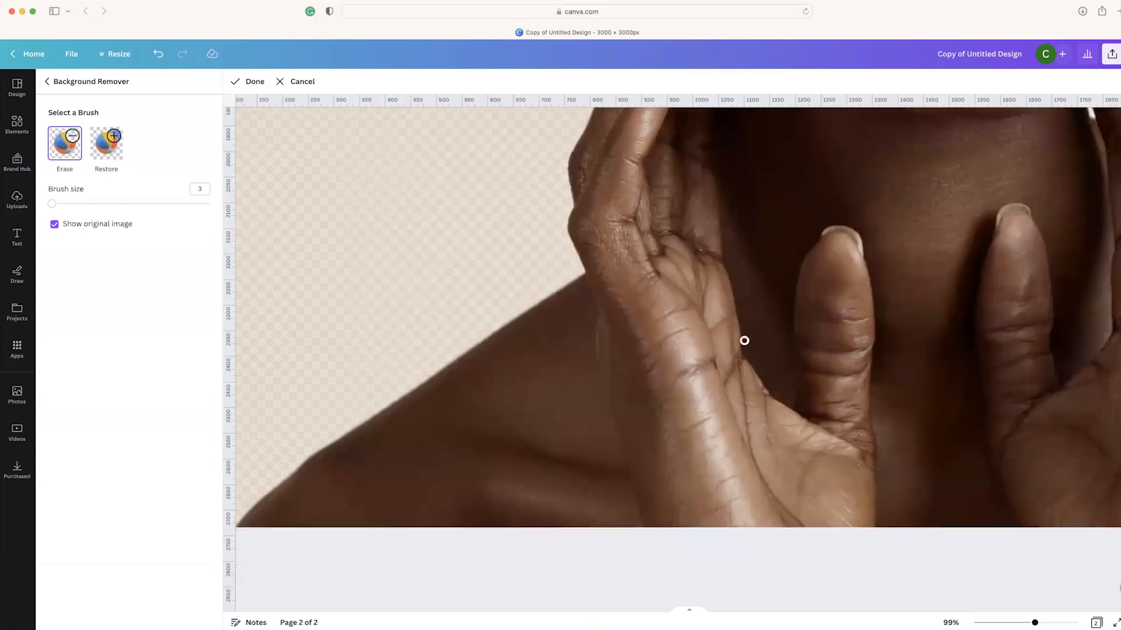
click(96, 204)
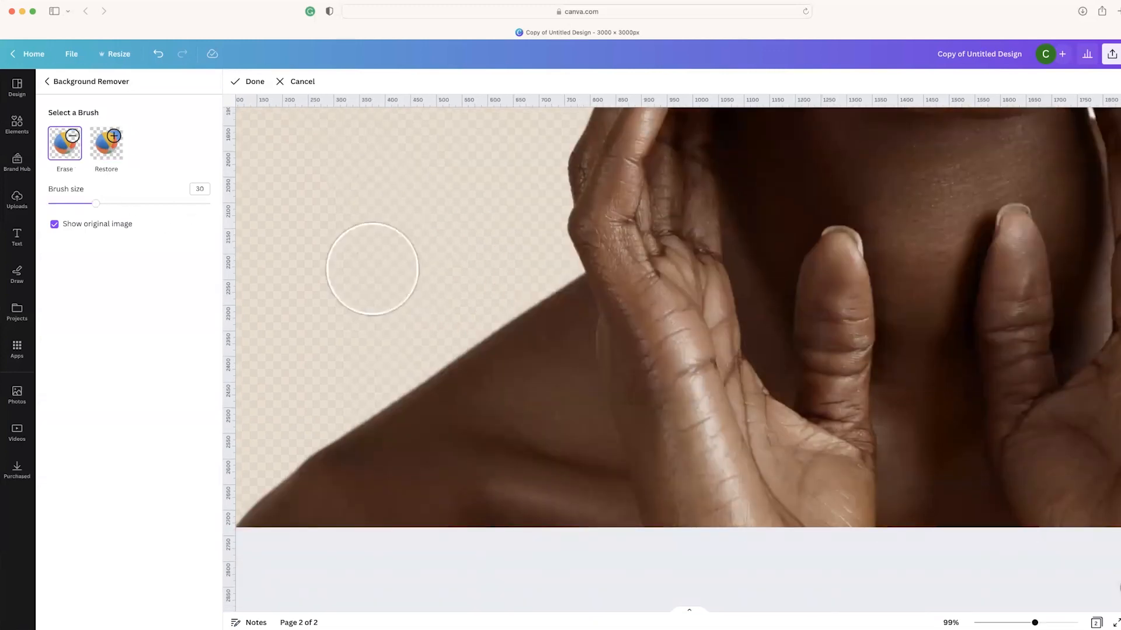
mouse_move(537, 285)
mouse_down()
mouse_move(597, 546)
mouse_move(518, 291)
mouse_up()
click(111, 157)
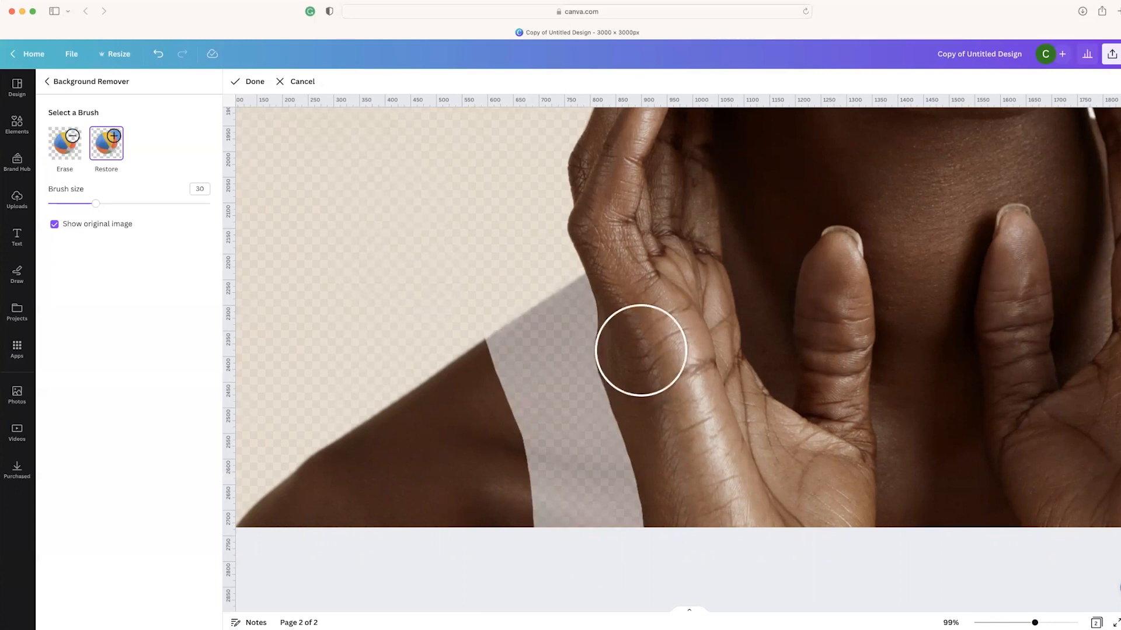
click(64, 145)
mouse_move(481, 324)
mouse_down()
mouse_move(429, 325)
mouse_move(331, 584)
mouse_up()
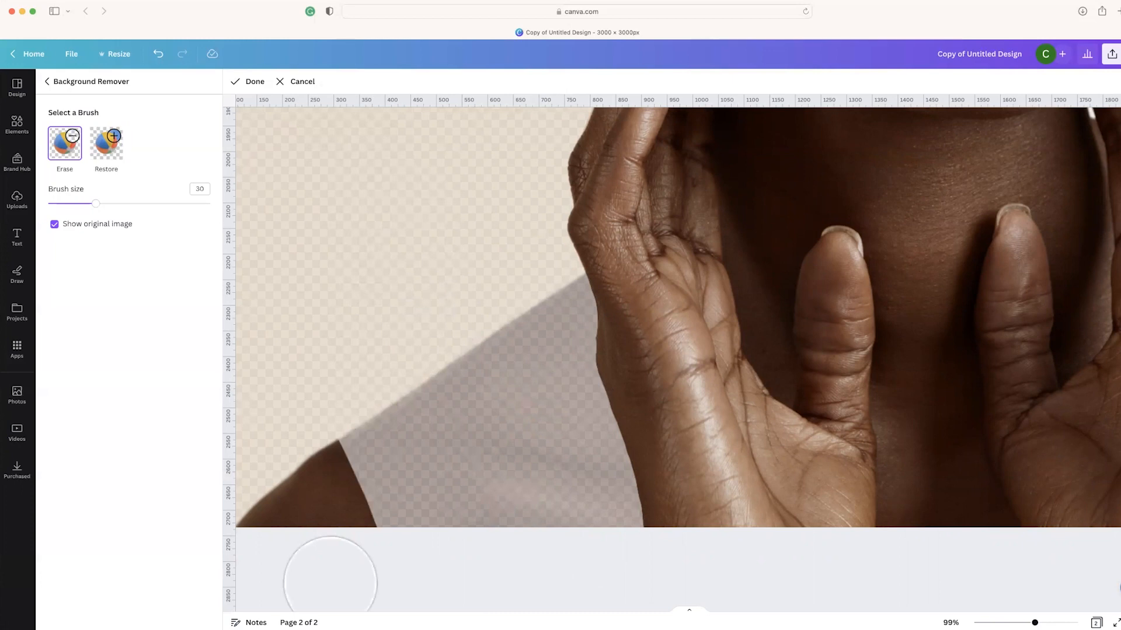
click(107, 143)
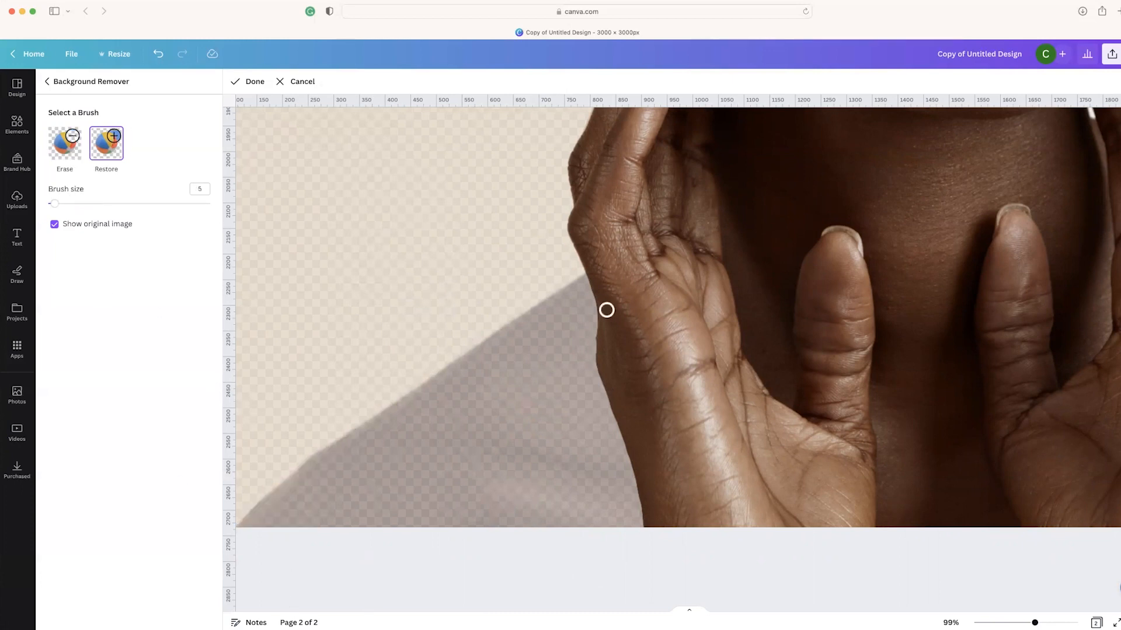
Set the Erase brush size to 49 and erase most of the woman's other shoulder, beside the opposite raised hand
scroll(602, 348, right, 5)
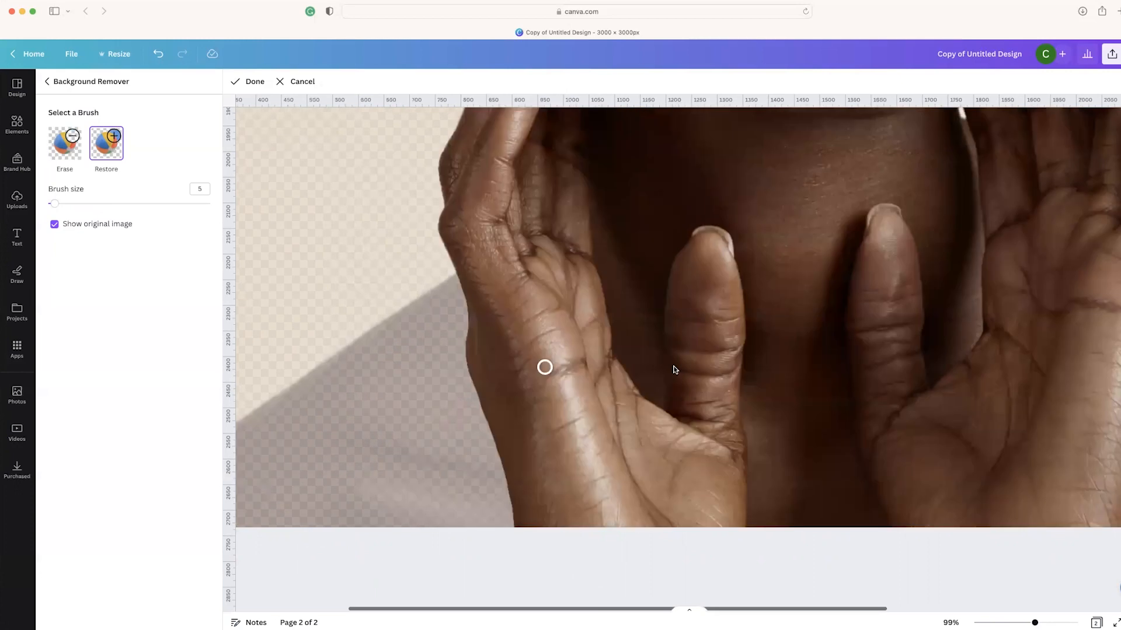
scroll(674, 370, right, 15)
click(70, 153)
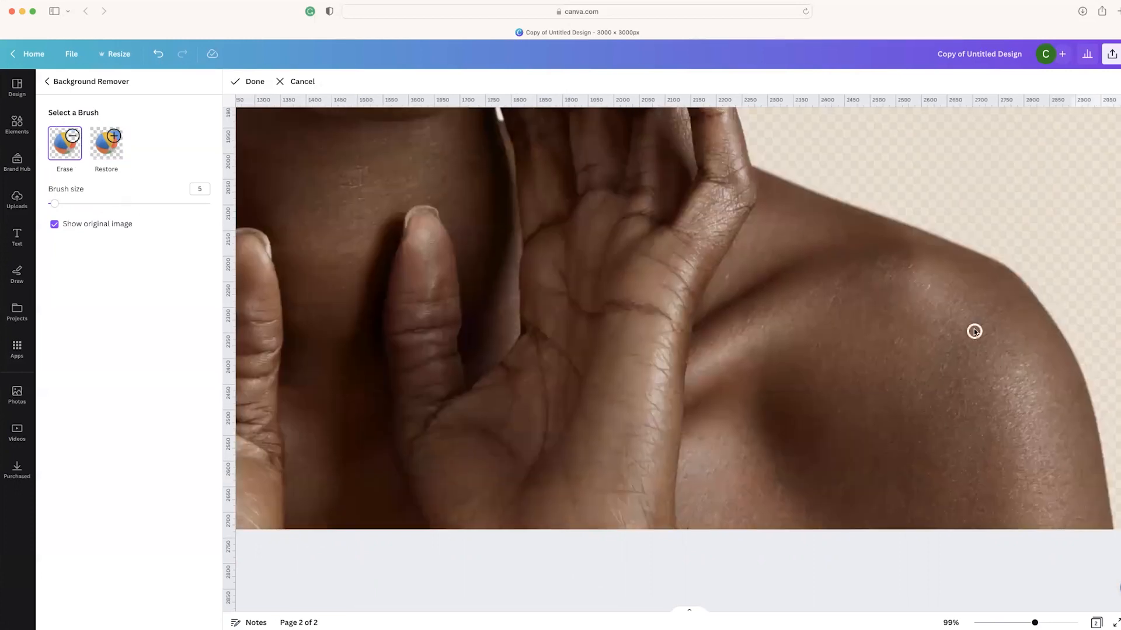
click(127, 203)
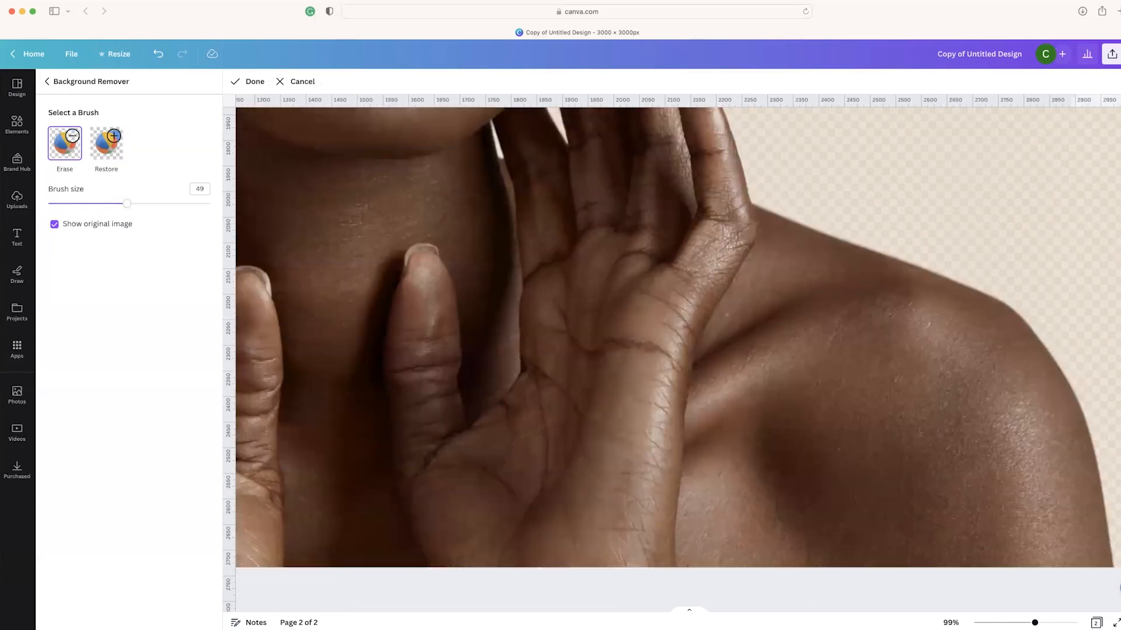
mouse_move(823, 178)
mouse_down()
mouse_move(835, 228)
mouse_move(994, 334)
mouse_move(893, 426)
mouse_move(800, 412)
mouse_up()
Restore a patch at the top of the erased shoulder, and erase it again together with more skin beside the hand at size 49
click(106, 143)
drag(828, 255, 827, 289)
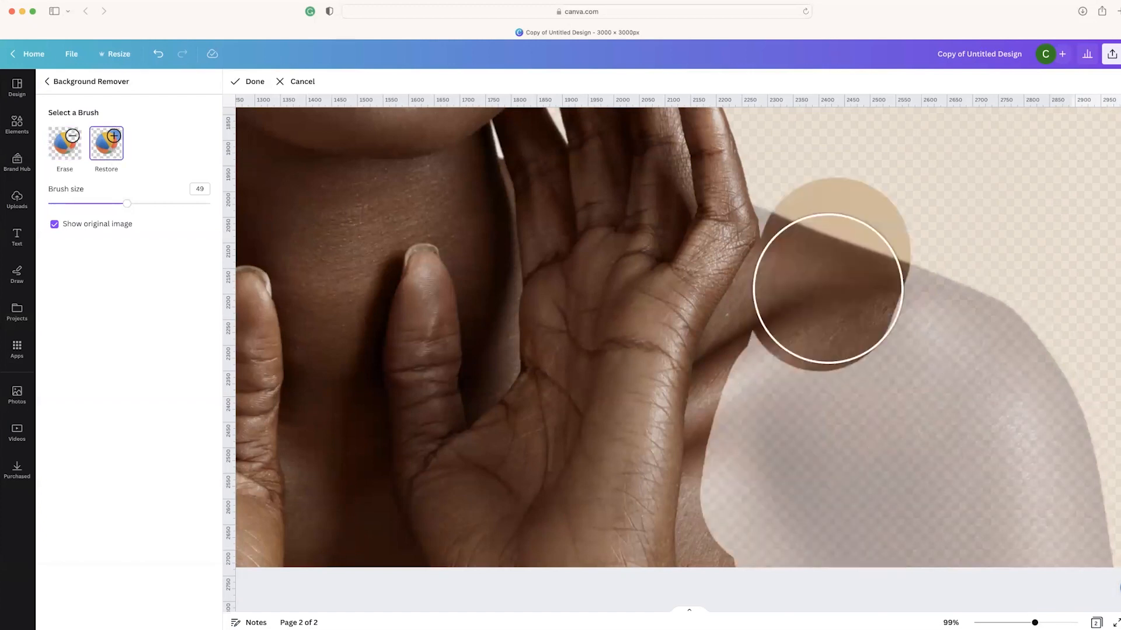
click(64, 143)
click(861, 227)
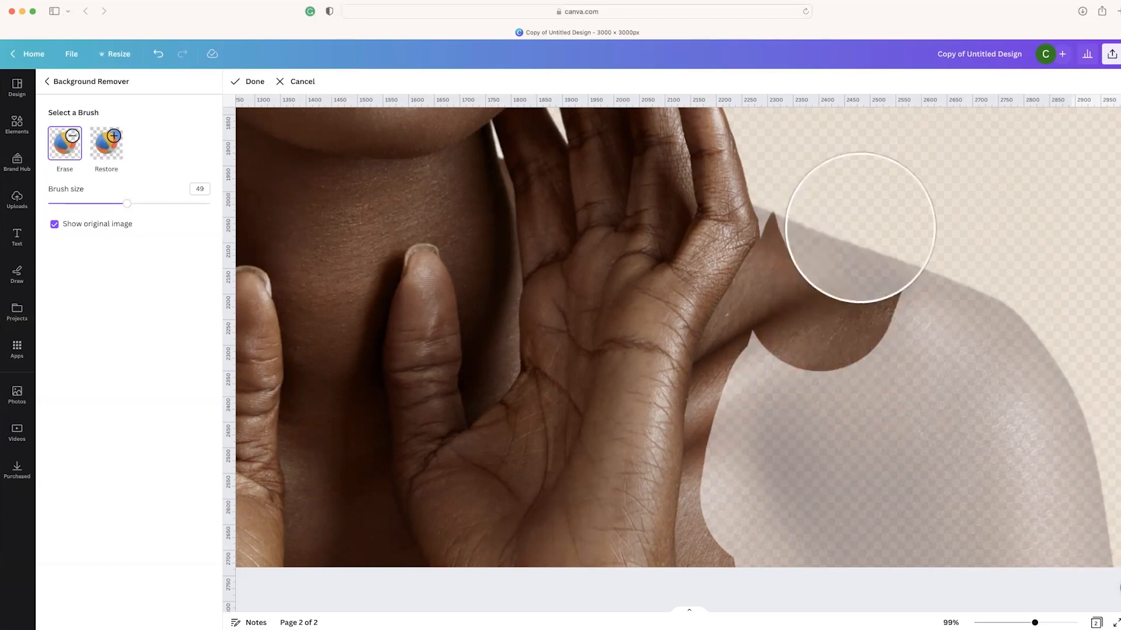
mouse_move(860, 228)
mouse_down()
mouse_move(840, 218)
mouse_move(823, 346)
mouse_up()
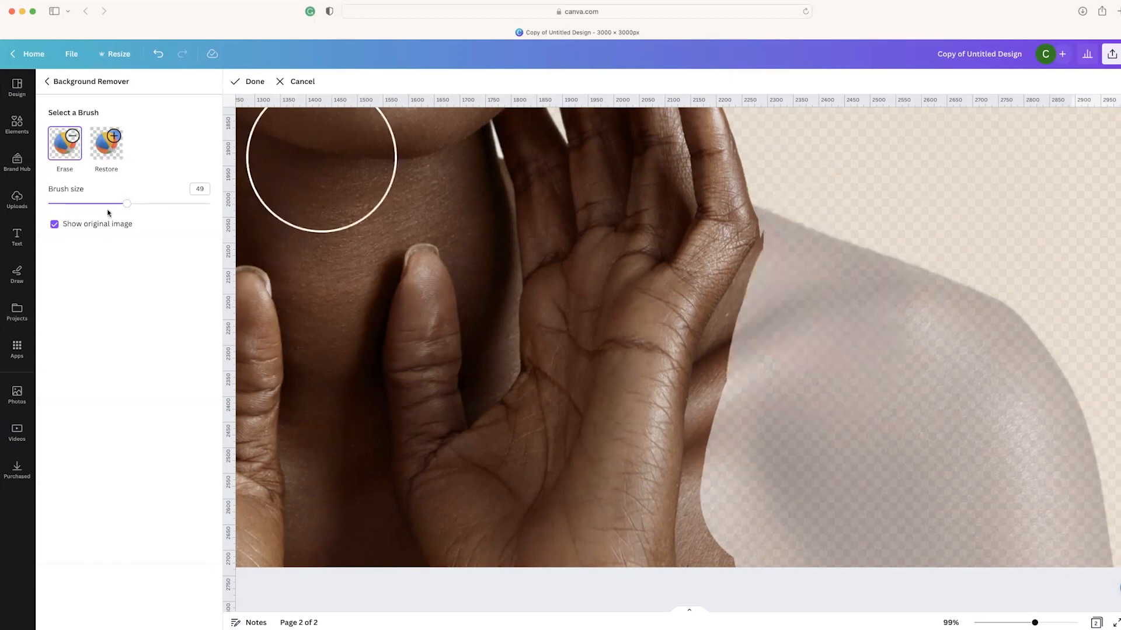
Set the Erase brush size to 14 and erase the leftover shoulder skin along the outer edge of the hand and wrist
click(76, 203)
drag(76, 203, 69, 203)
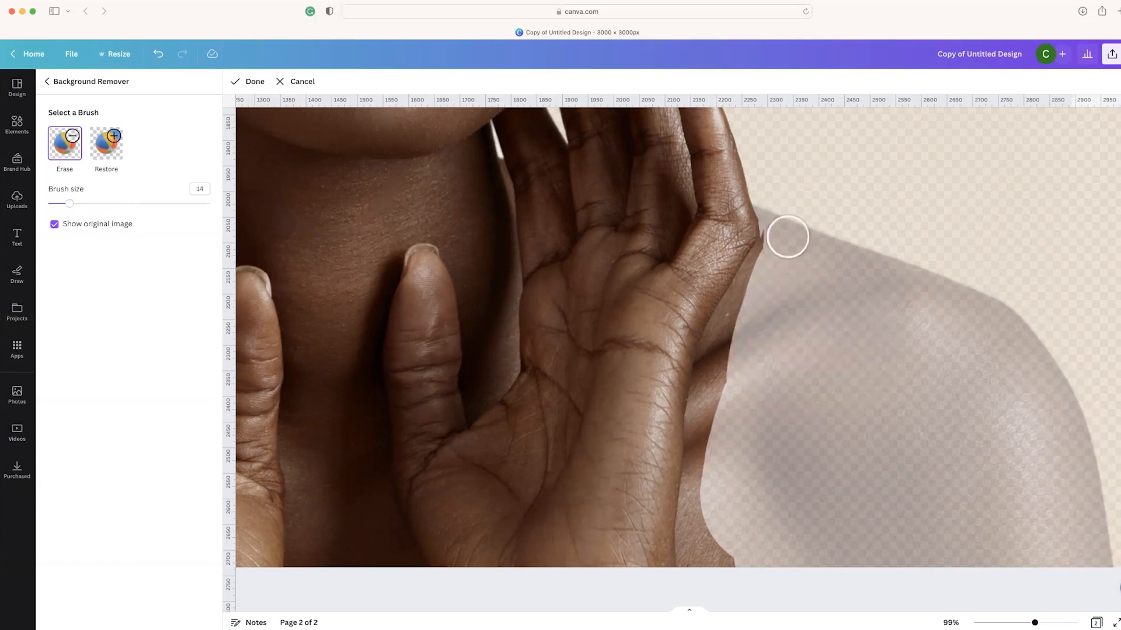
drag(781, 235, 764, 269)
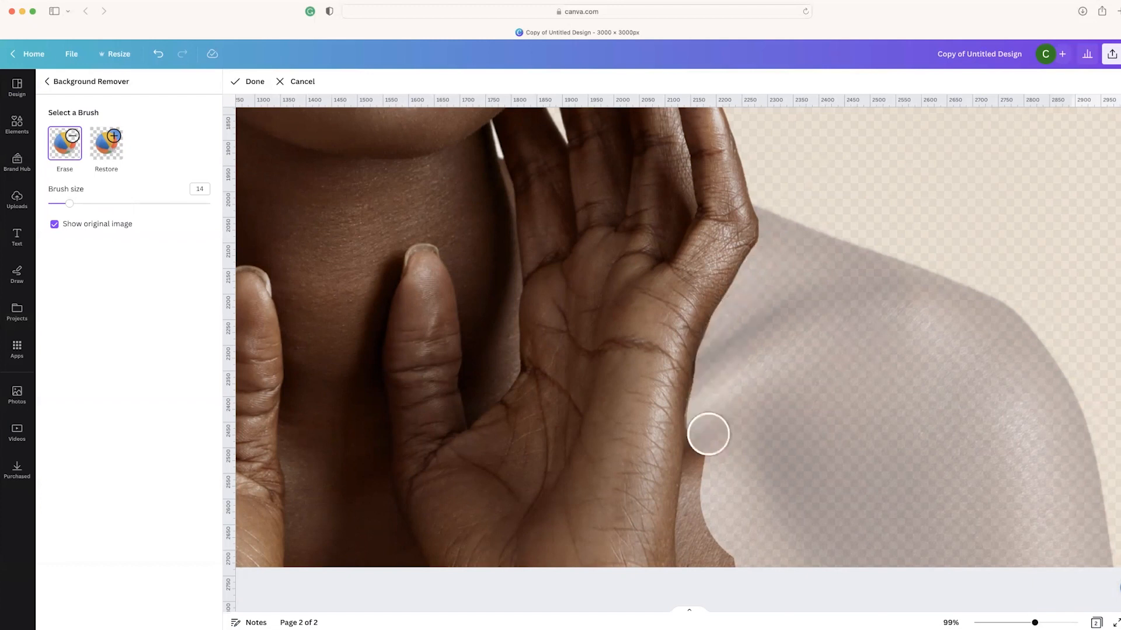
mouse_move(705, 436)
mouse_down()
mouse_move(700, 488)
mouse_move(727, 563)
mouse_up()
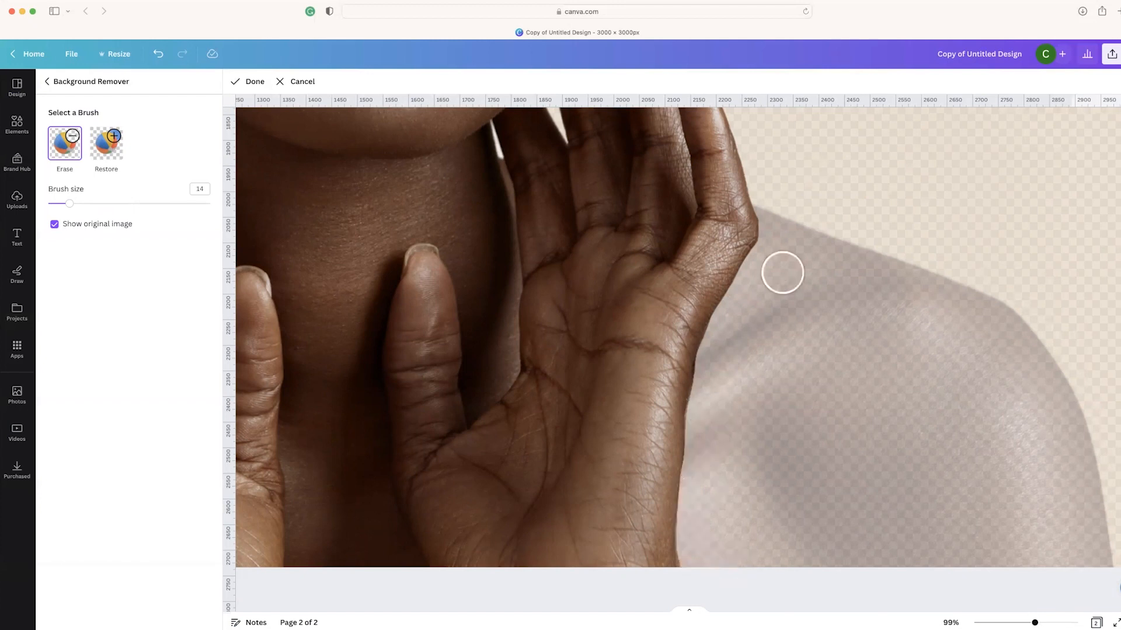
Erase the neck along the jawline with the size 14 brush, and widen the erased band under the chin at size 22
scroll(782, 273, up, 3)
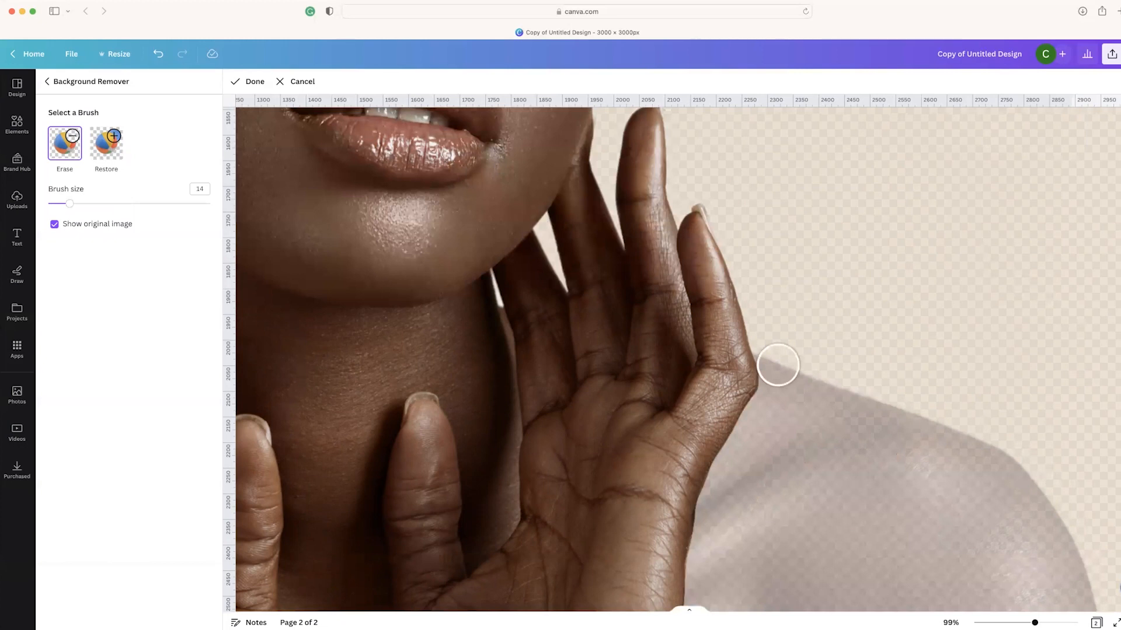
scroll(757, 321, left, 3)
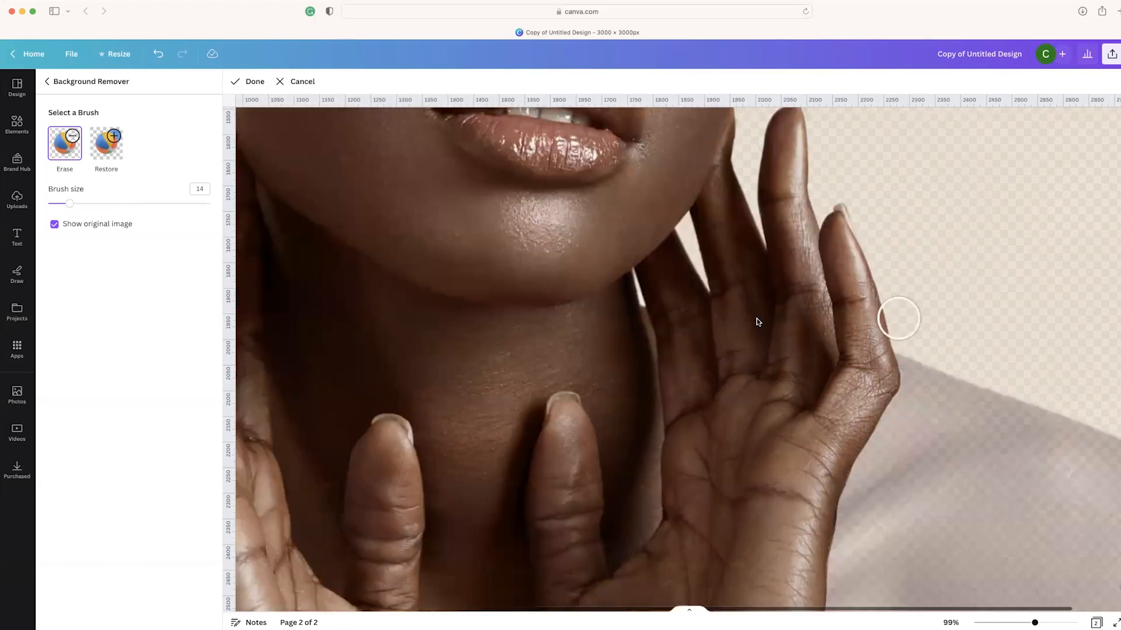
scroll(756, 321, left, 3)
scroll(757, 322, down, 2)
scroll(756, 322, up, 1)
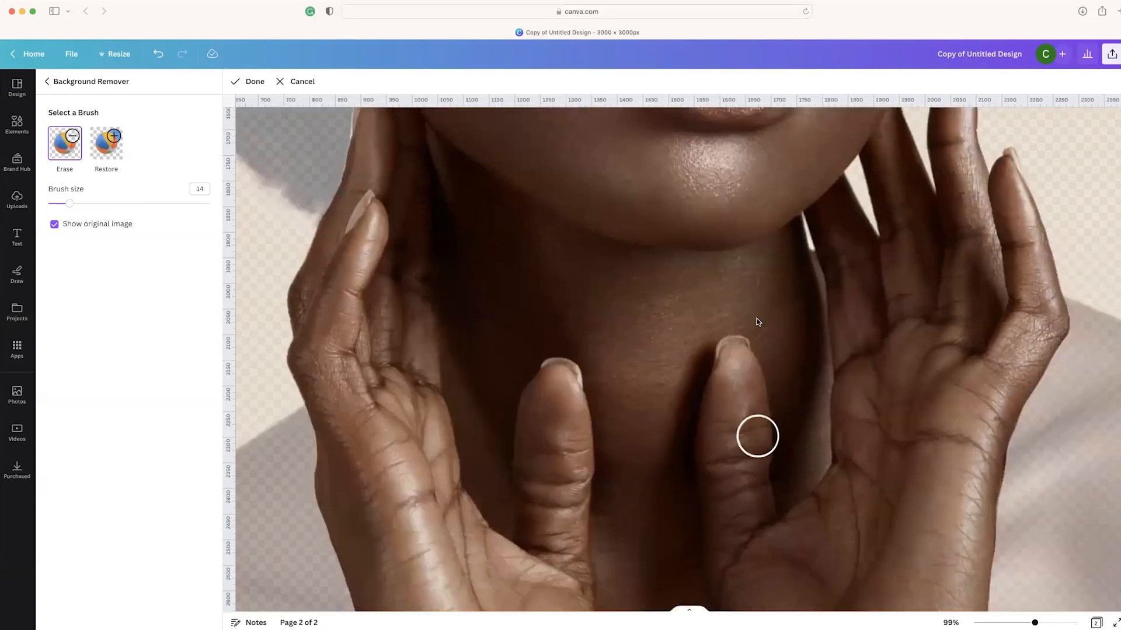
scroll(757, 321, up, 4)
scroll(478, 268, down, 1)
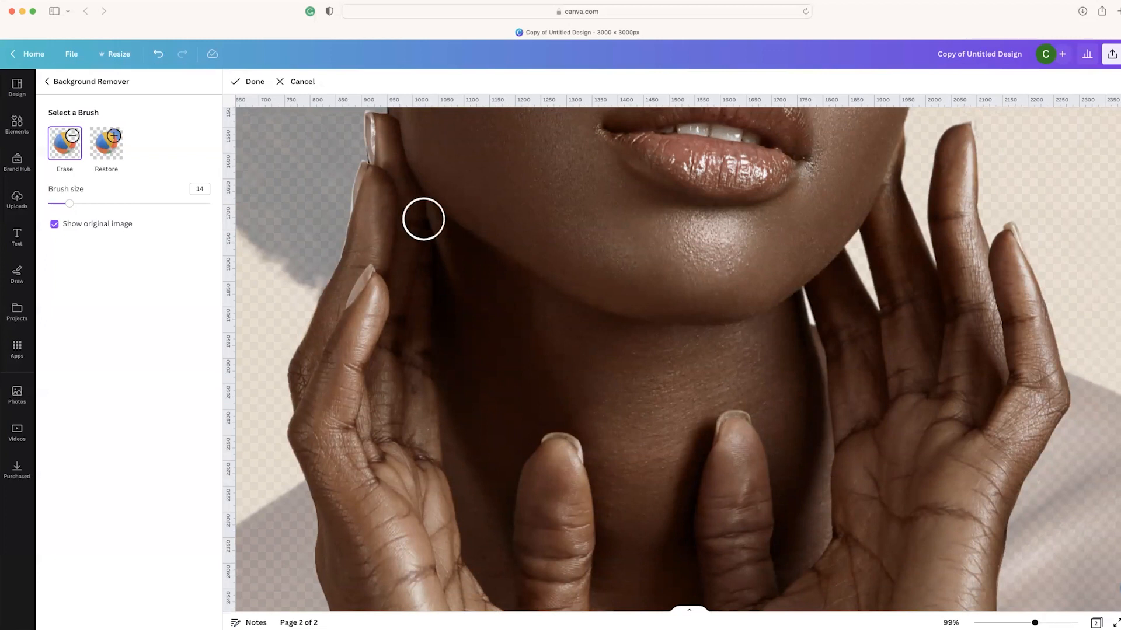
mouse_move(412, 216)
mouse_down()
mouse_move(624, 354)
mouse_move(670, 363)
mouse_up()
drag(69, 203, 82, 204)
mouse_move(558, 327)
mouse_down()
mouse_move(675, 359)
mouse_move(802, 321)
mouse_move(785, 341)
mouse_move(561, 344)
mouse_up()
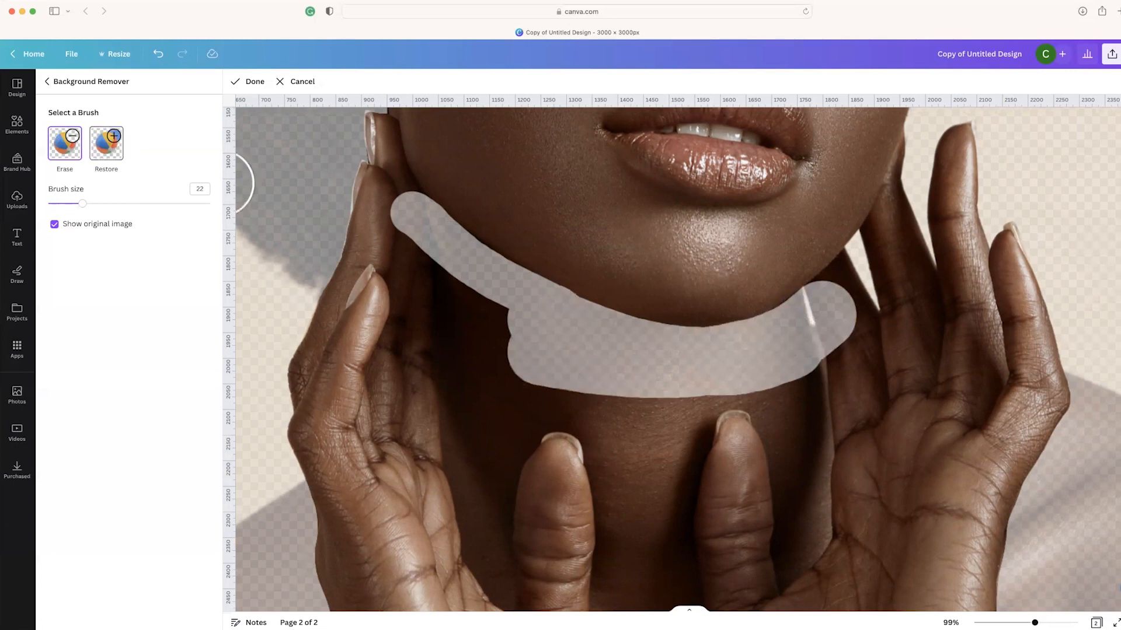
Set the Erase brush size to 5 and erase the neck between the second erased shoulder's hand and its thumb, including around the thumbnail
click(107, 143)
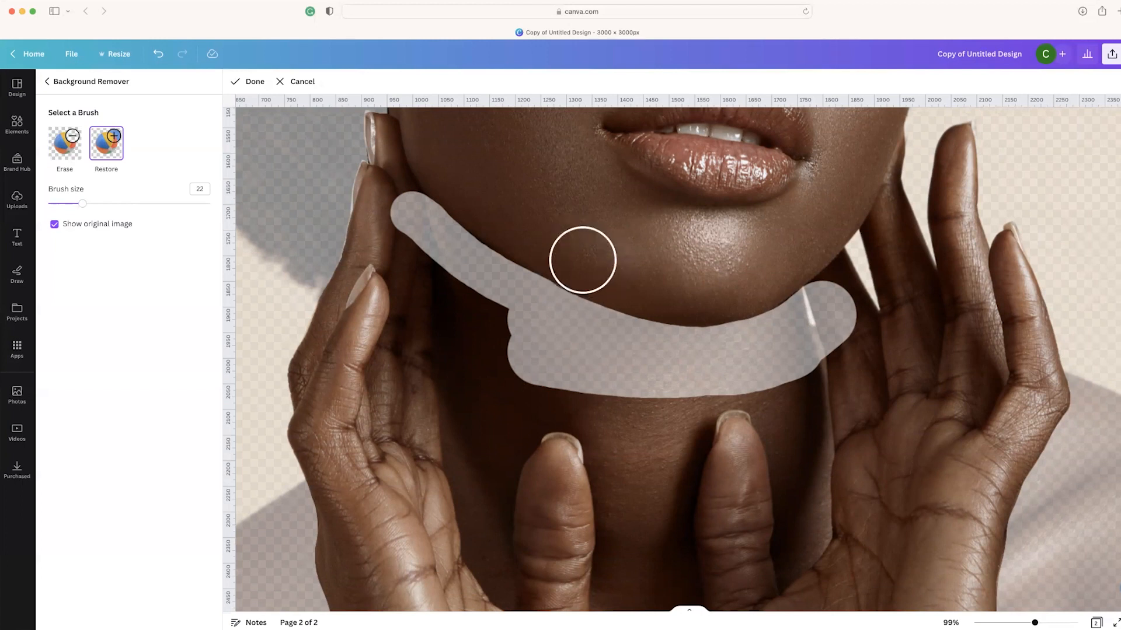
click(64, 144)
drag(83, 204, 55, 203)
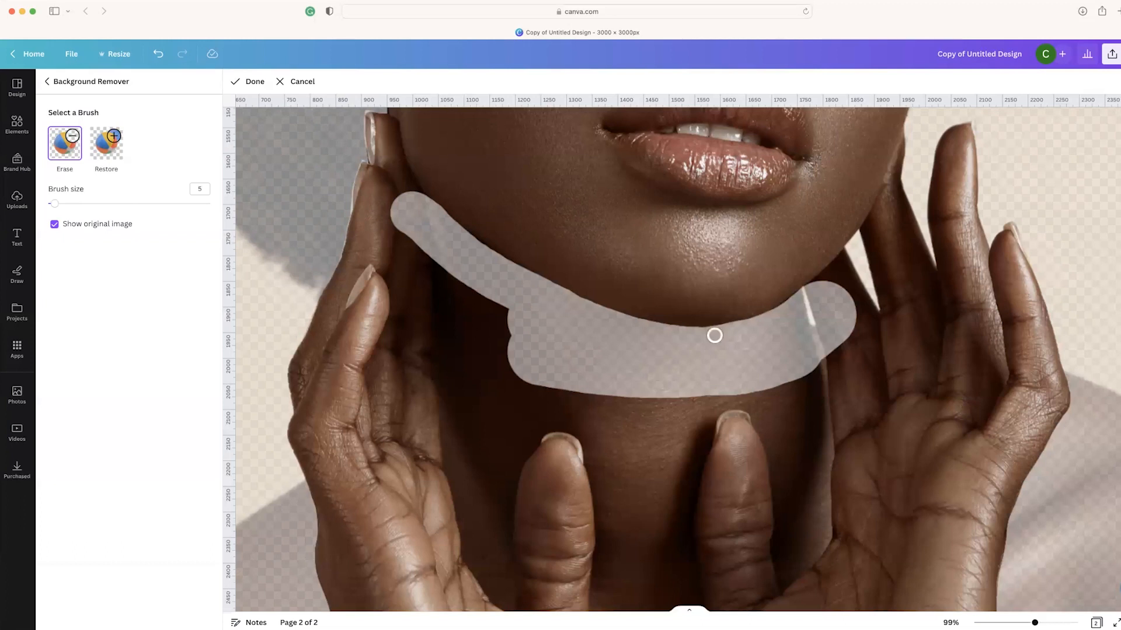
scroll(674, 335, down, 5)
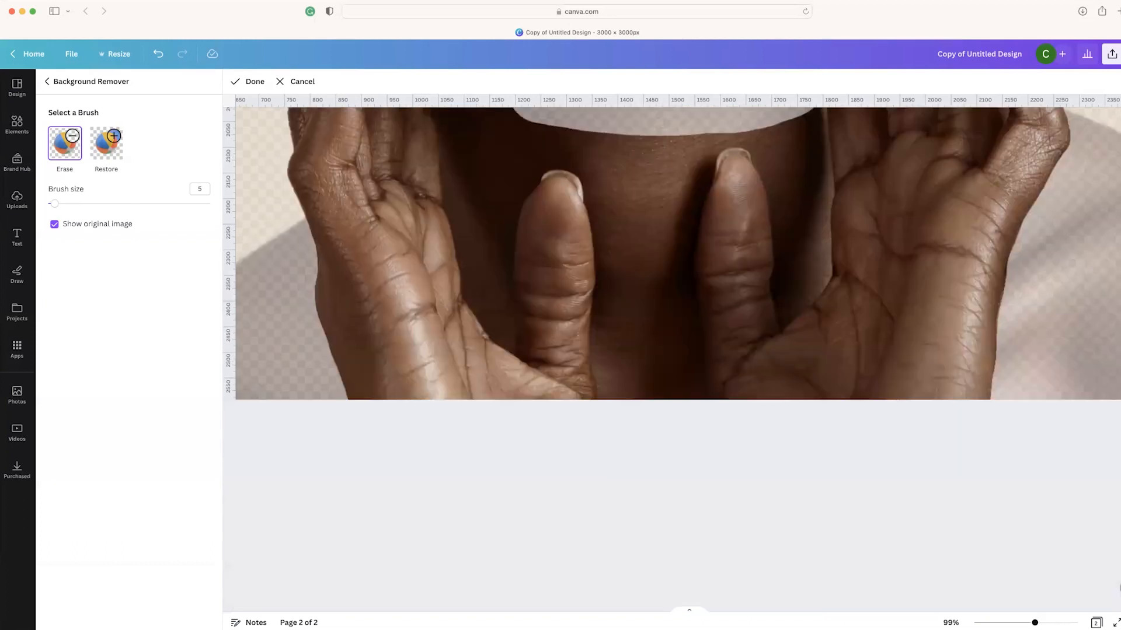
scroll(838, 443, up, 3)
scroll(838, 443, up, 1)
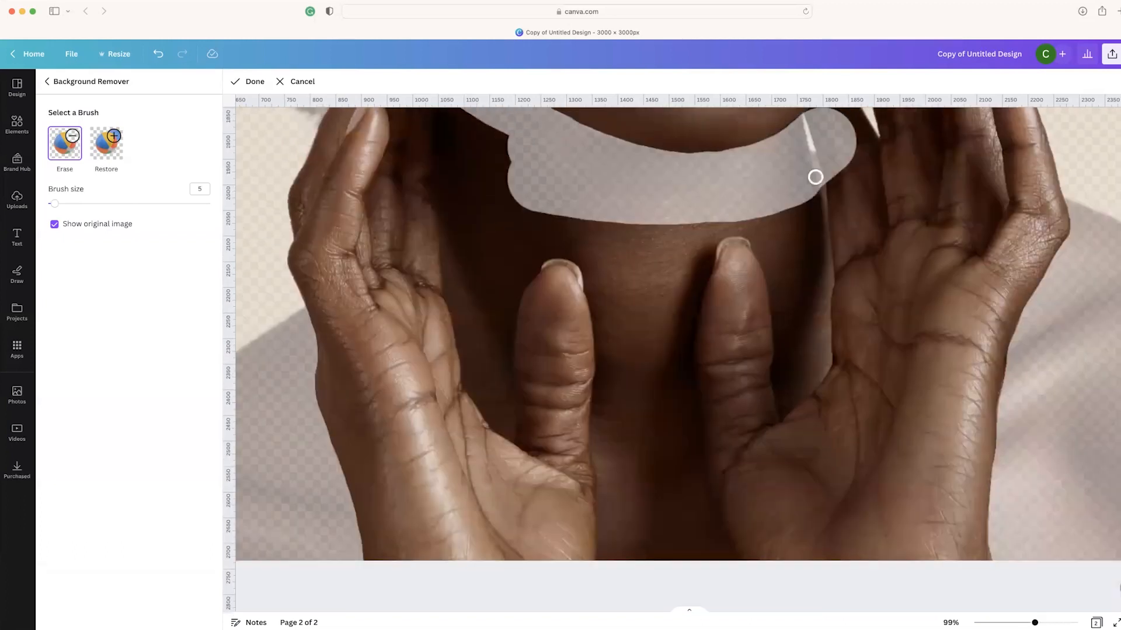
mouse_move(815, 177)
mouse_down()
mouse_move(824, 337)
mouse_move(808, 386)
mouse_move(774, 421)
mouse_move(779, 309)
mouse_move(767, 258)
mouse_up()
mouse_move(731, 220)
mouse_down()
mouse_move(777, 250)
mouse_move(805, 231)
mouse_move(794, 270)
mouse_move(805, 228)
mouse_move(786, 355)
mouse_move(815, 327)
mouse_up()
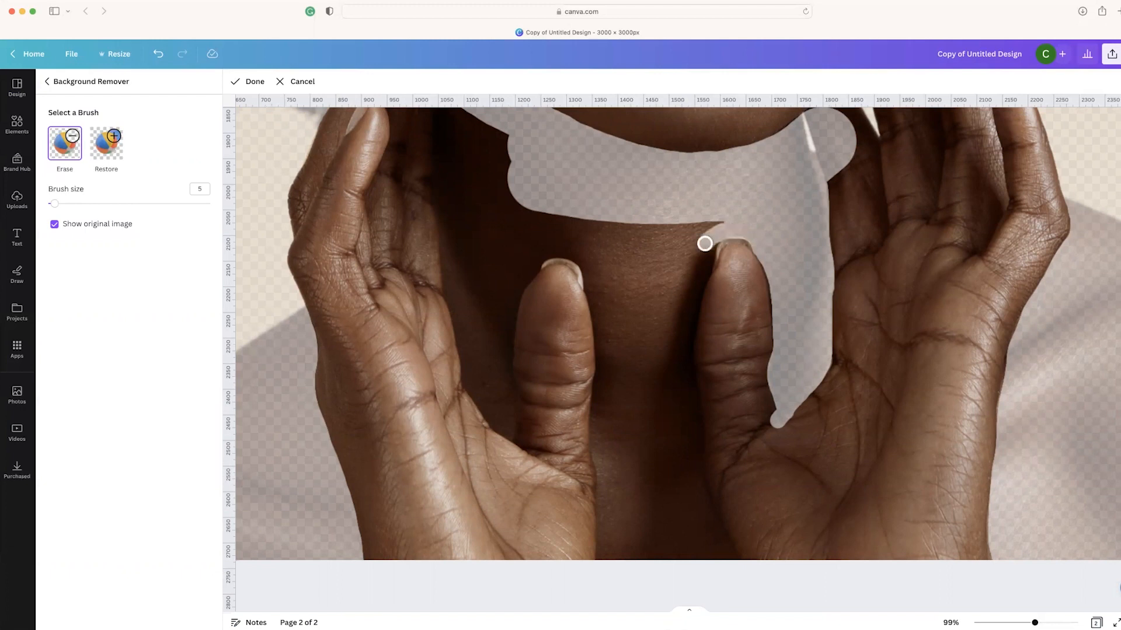
Erase a size 5 outline along the inner edges of both thumbs, around the other thumb's tip, and up the palm to the jawline
mouse_move(704, 243)
mouse_down()
mouse_move(729, 227)
mouse_move(702, 265)
mouse_move(692, 371)
mouse_move(697, 478)
mouse_move(733, 560)
mouse_up()
mouse_move(579, 252)
mouse_down()
mouse_move(602, 359)
mouse_move(602, 557)
mouse_up()
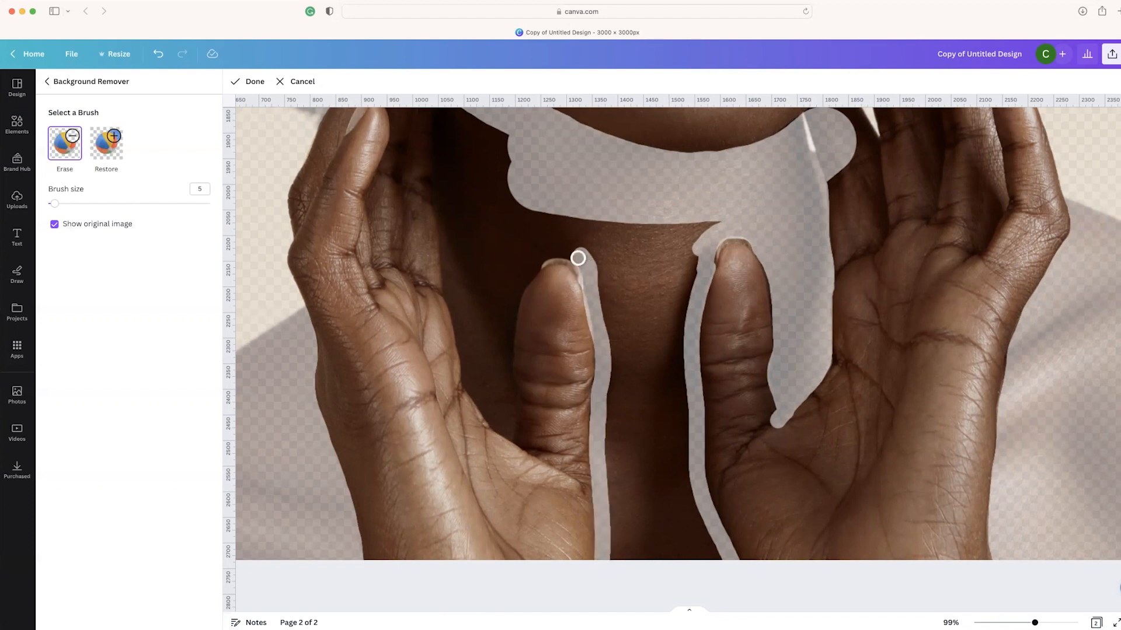
mouse_move(578, 258)
mouse_down()
mouse_move(542, 256)
mouse_move(522, 280)
mouse_move(507, 325)
mouse_move(508, 429)
mouse_move(478, 398)
mouse_move(453, 295)
mouse_move(456, 310)
mouse_up()
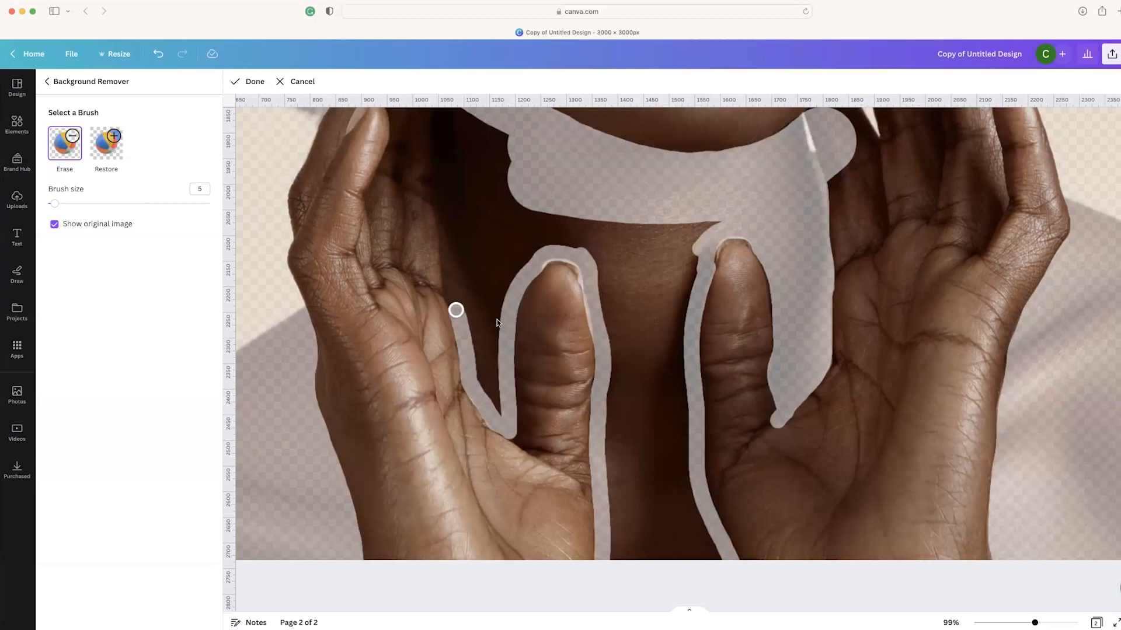
scroll(455, 310, up, 4)
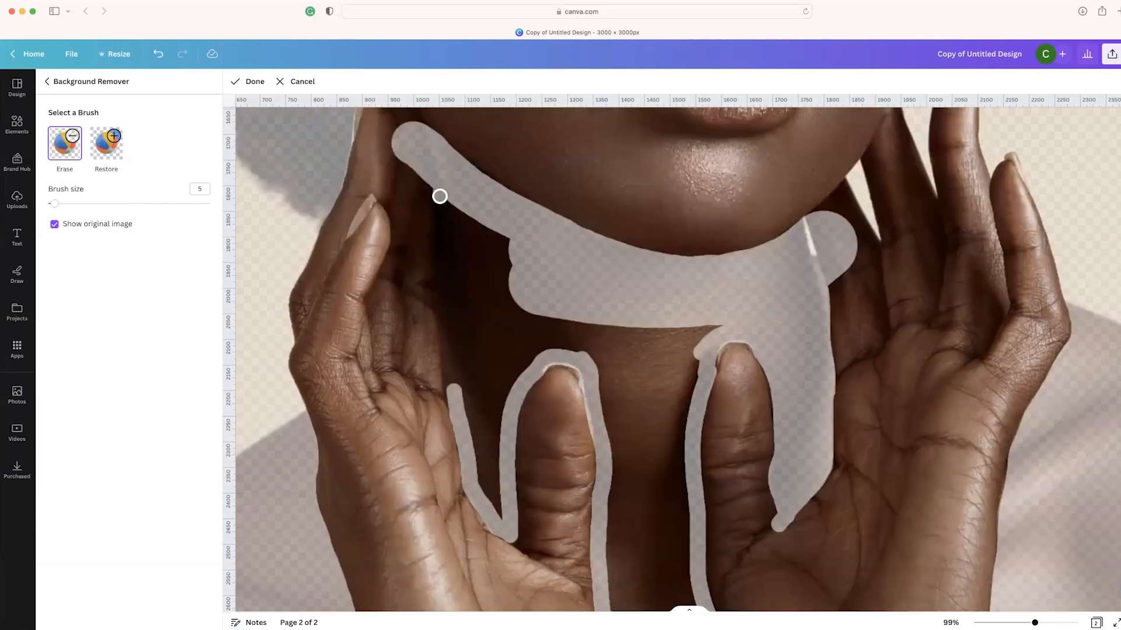
drag(440, 196, 448, 391)
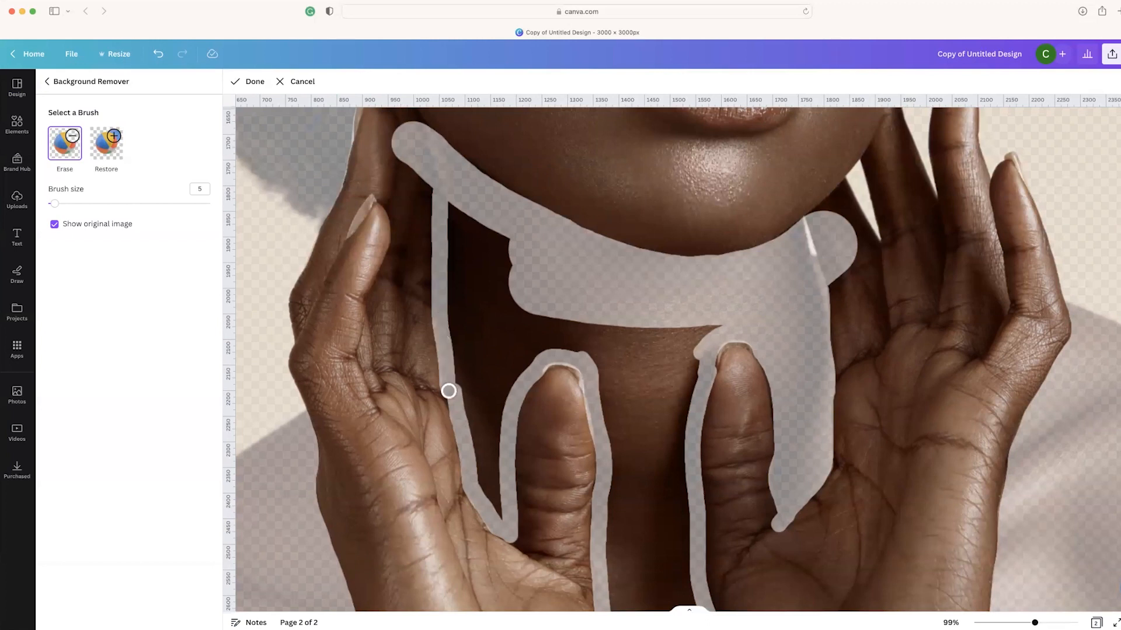
Set the Erase brush size to 23 and erase the neck and chest enclosed between the two outlined hands
click(84, 203)
mouse_move(482, 236)
mouse_down()
mouse_move(530, 305)
mouse_move(507, 328)
mouse_move(640, 312)
mouse_move(620, 340)
mouse_move(595, 337)
mouse_up()
scroll(682, 299, left, 1)
scroll(683, 299, down, 5)
mouse_move(706, 190)
mouse_down()
mouse_move(706, 359)
mouse_move(733, 510)
mouse_up()
drag(681, 202, 675, 506)
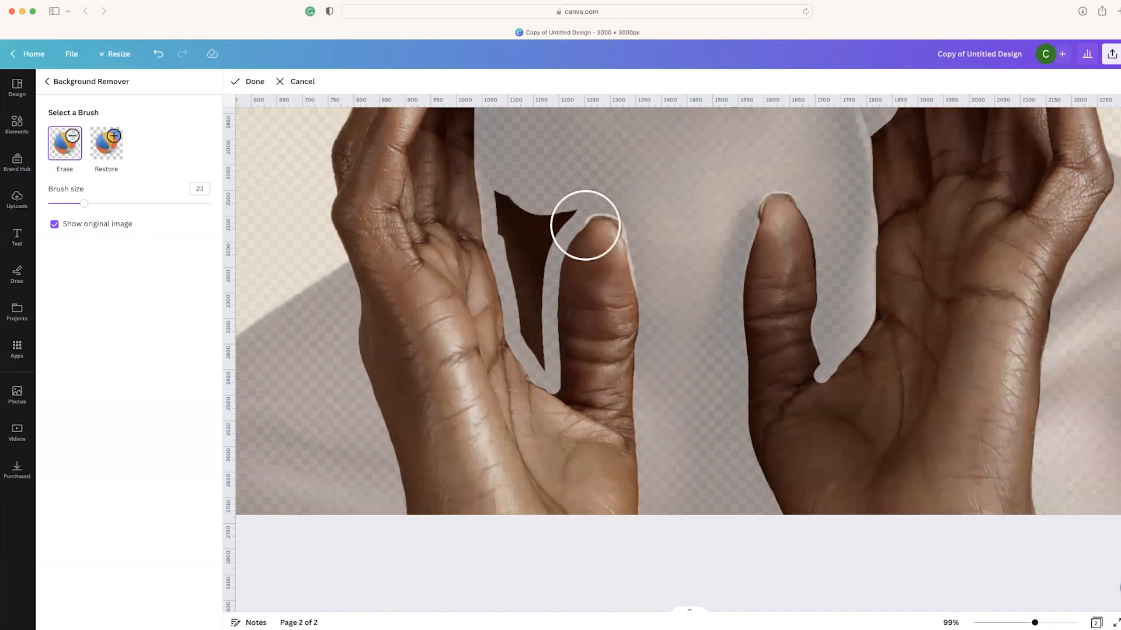
drag(584, 225, 518, 187)
Erase the remaining sliver of neck between the thumb and palm with brush size 12, finishing the narrow tip at size 8
click(66, 204)
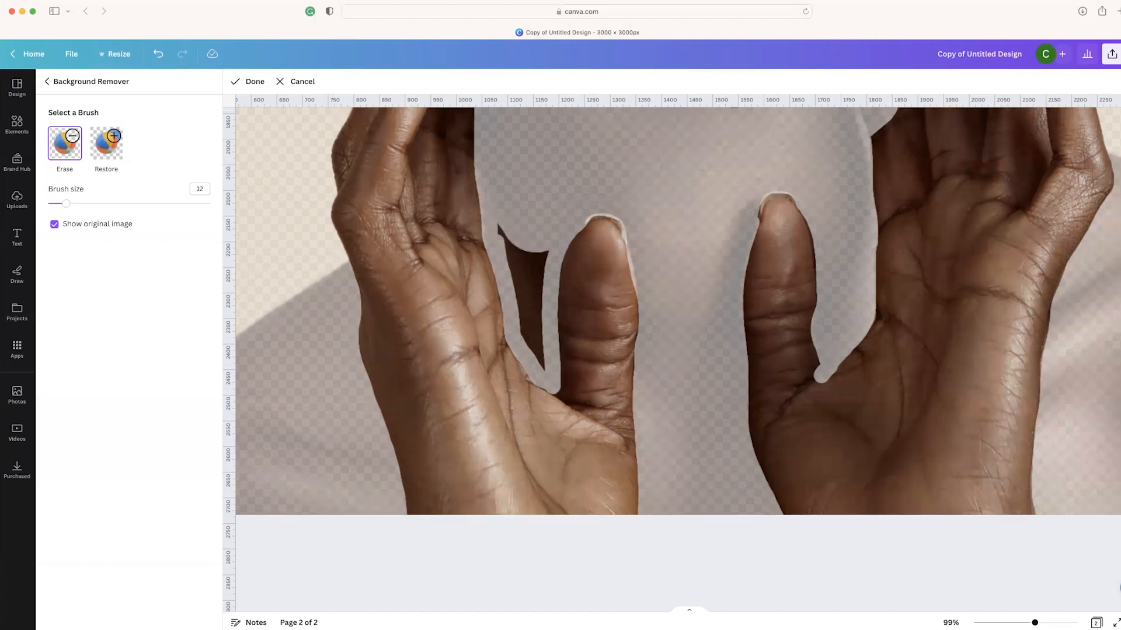
drag(507, 237, 530, 295)
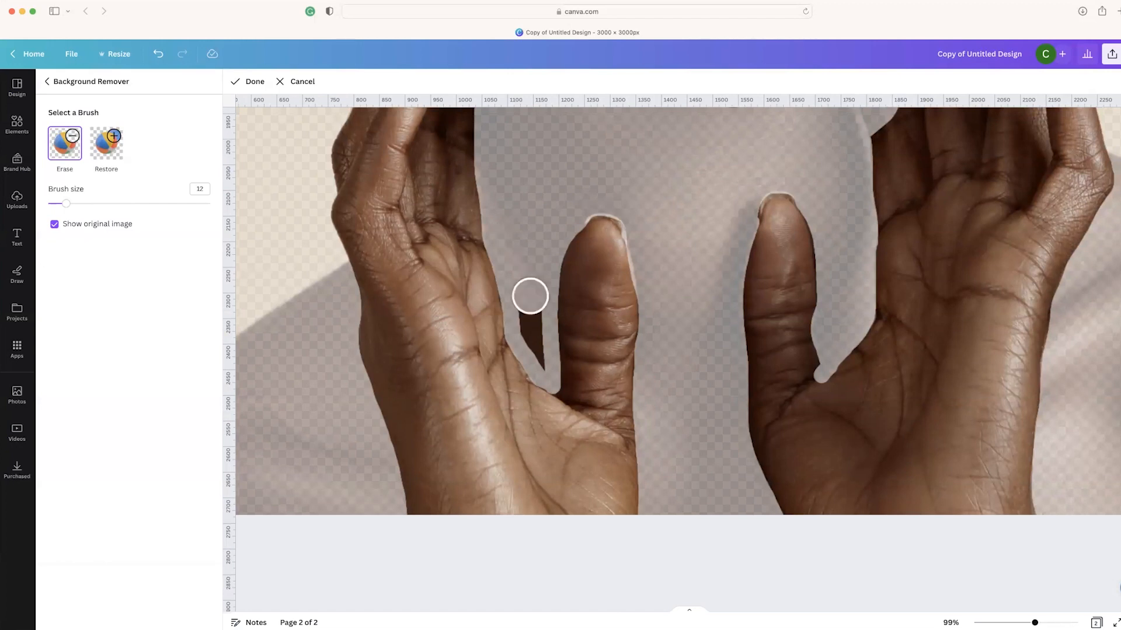
click(59, 204)
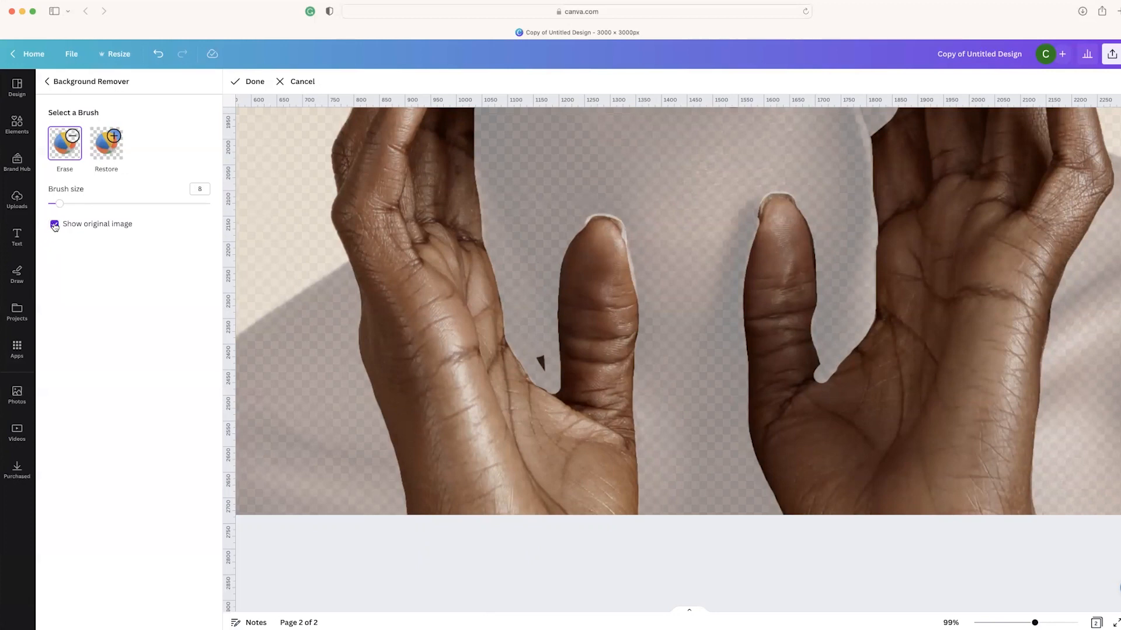
click(541, 363)
scroll(842, 339, up, 5)
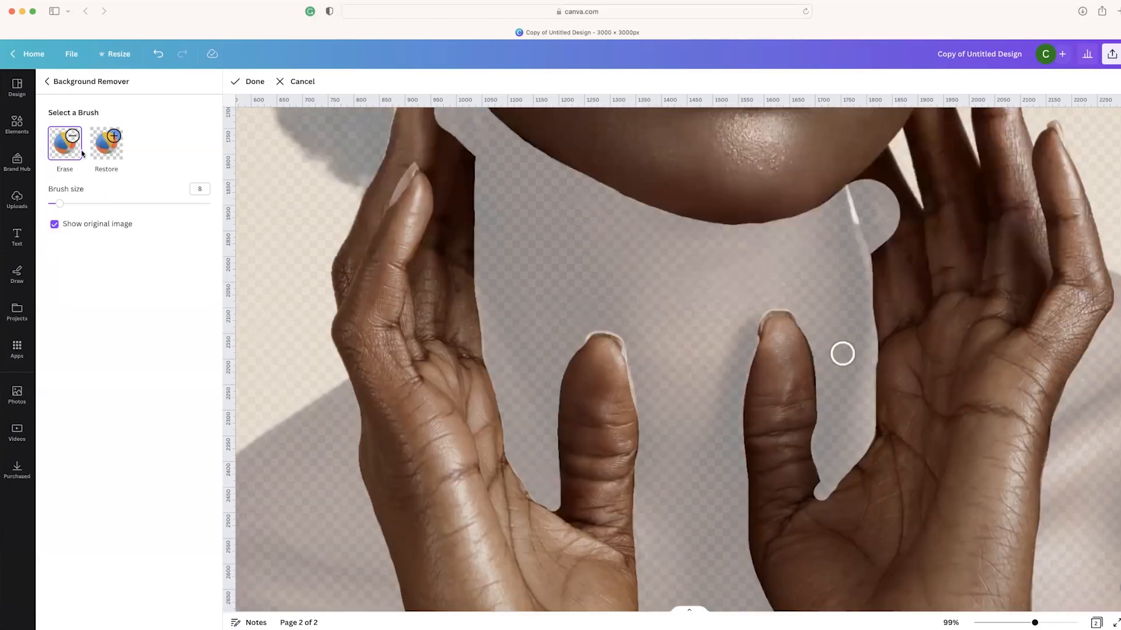
Restore the wrongly erased parts of both hands at the two ends of the jawline, using brush size 8
click(107, 143)
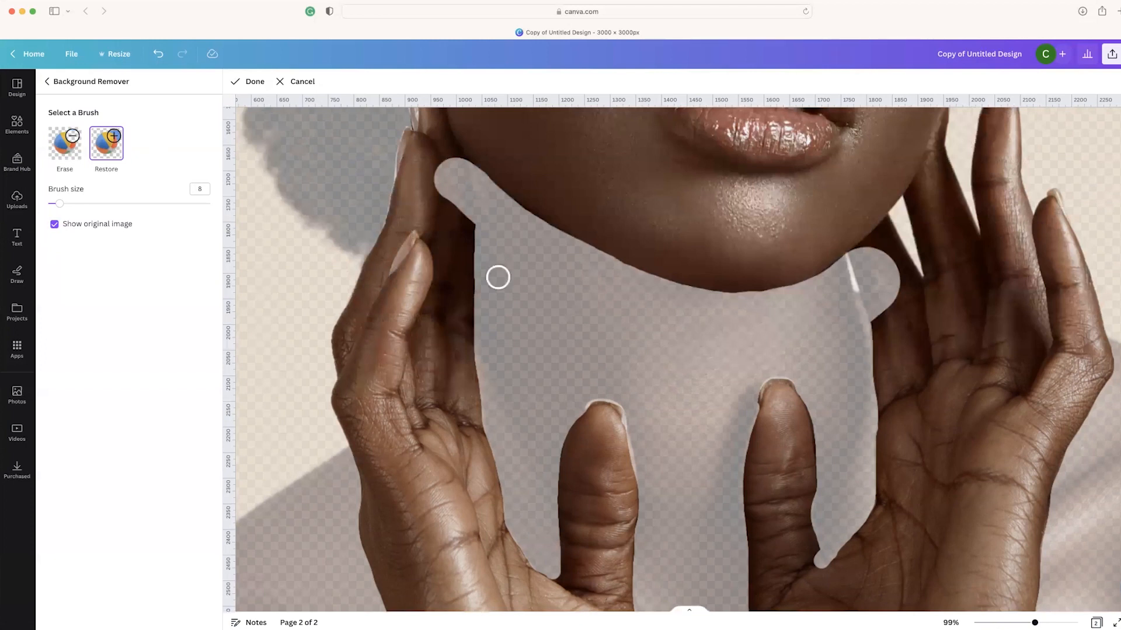
scroll(525, 282, up, 3)
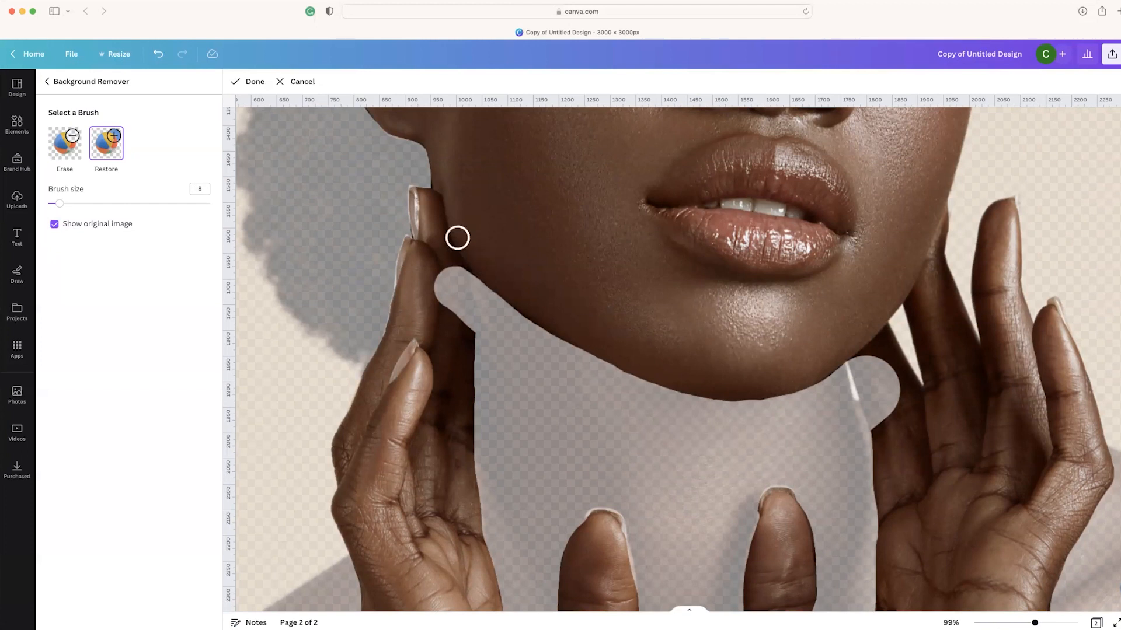
mouse_move(458, 238)
mouse_down()
mouse_move(441, 265)
mouse_move(444, 294)
mouse_up()
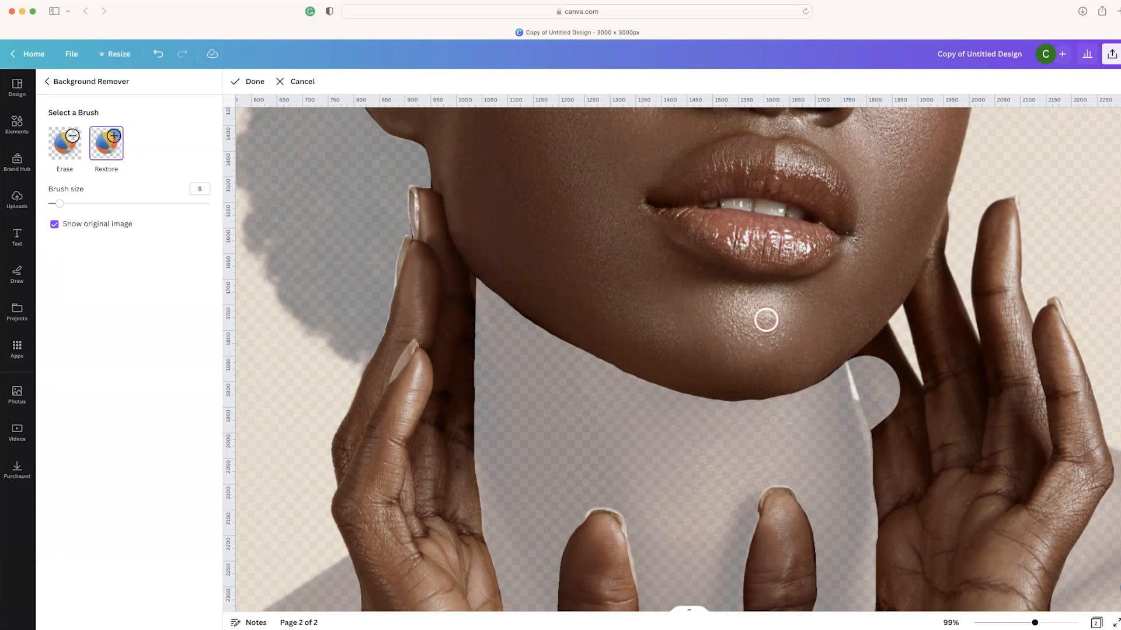
click(863, 370)
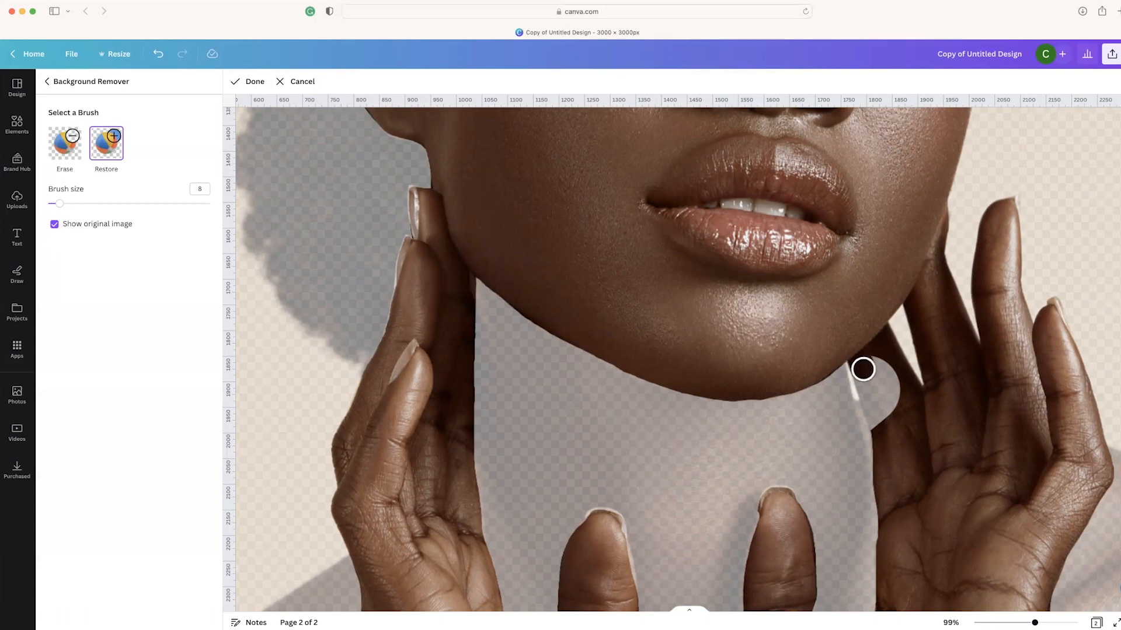
mouse_move(863, 369)
mouse_down()
mouse_move(881, 394)
mouse_move(859, 360)
mouse_move(879, 421)
mouse_up()
Restore the skin where the second hand's thumb meets its palm, and erase the leftover neck in that gap with brush size 8
scroll(861, 343, down, 3)
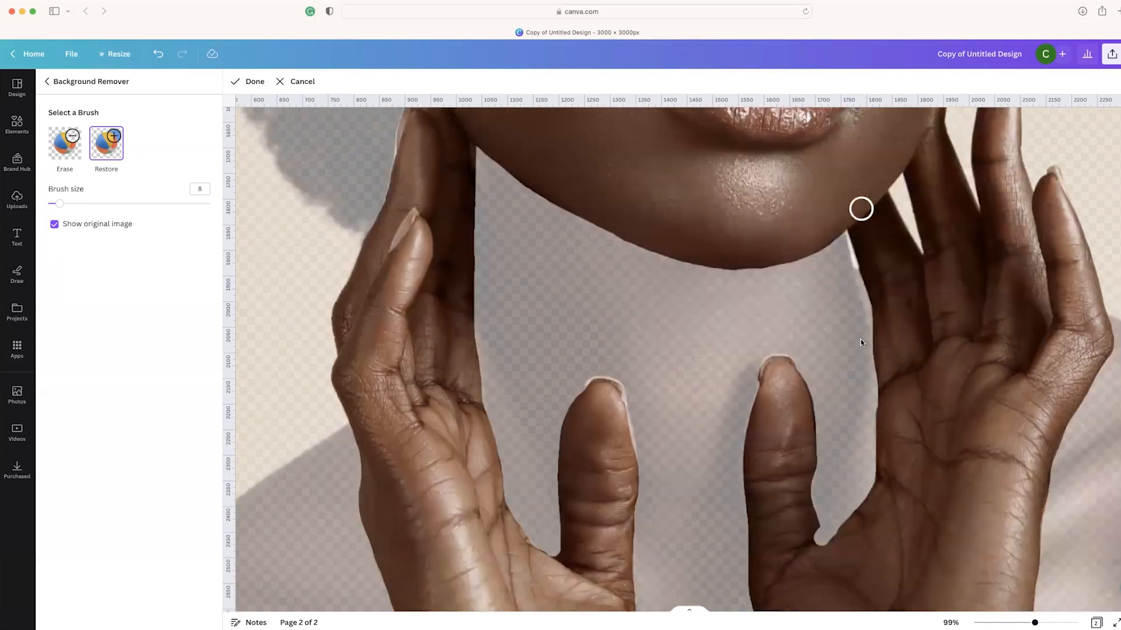
scroll(782, 255, down, 3)
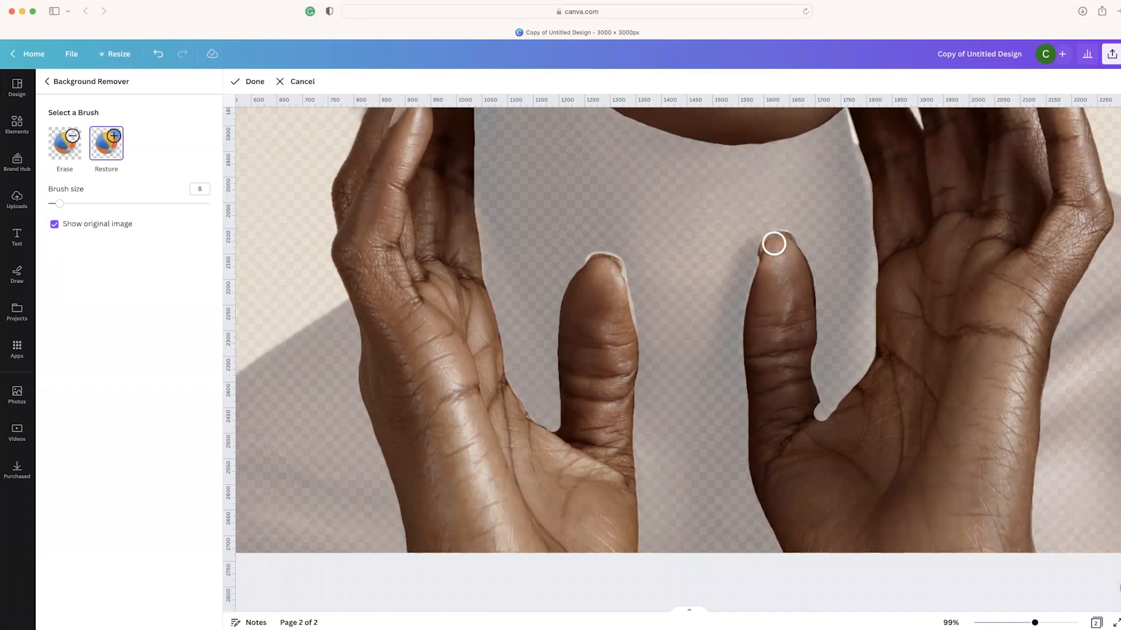
scroll(869, 393, right, 1)
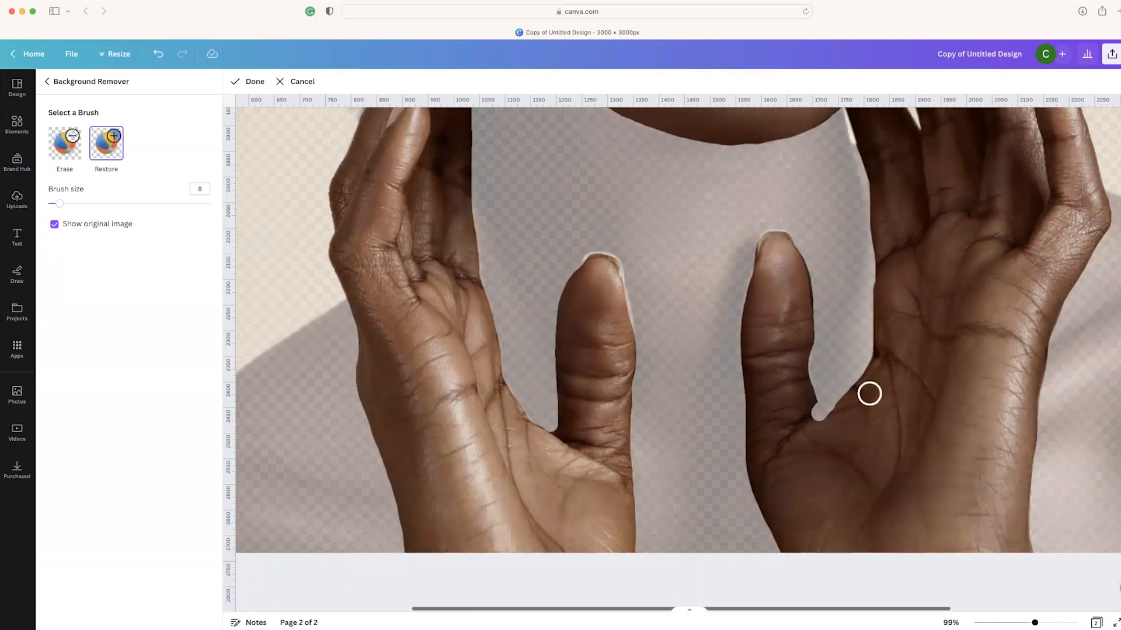
scroll(868, 393, right, 1)
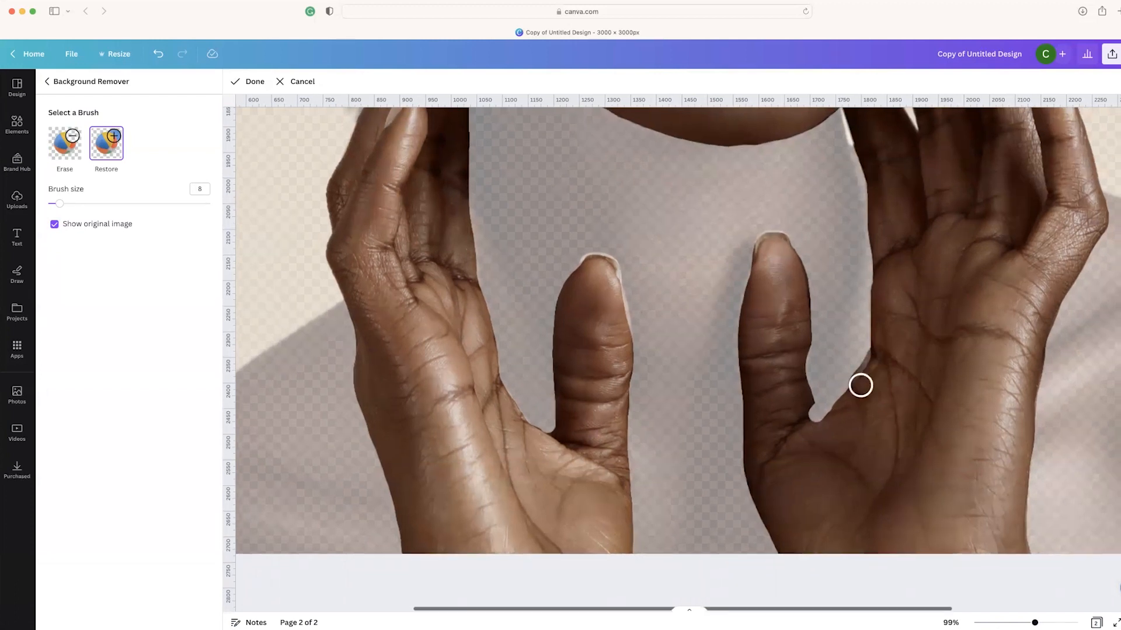
drag(860, 385, 820, 416)
click(67, 149)
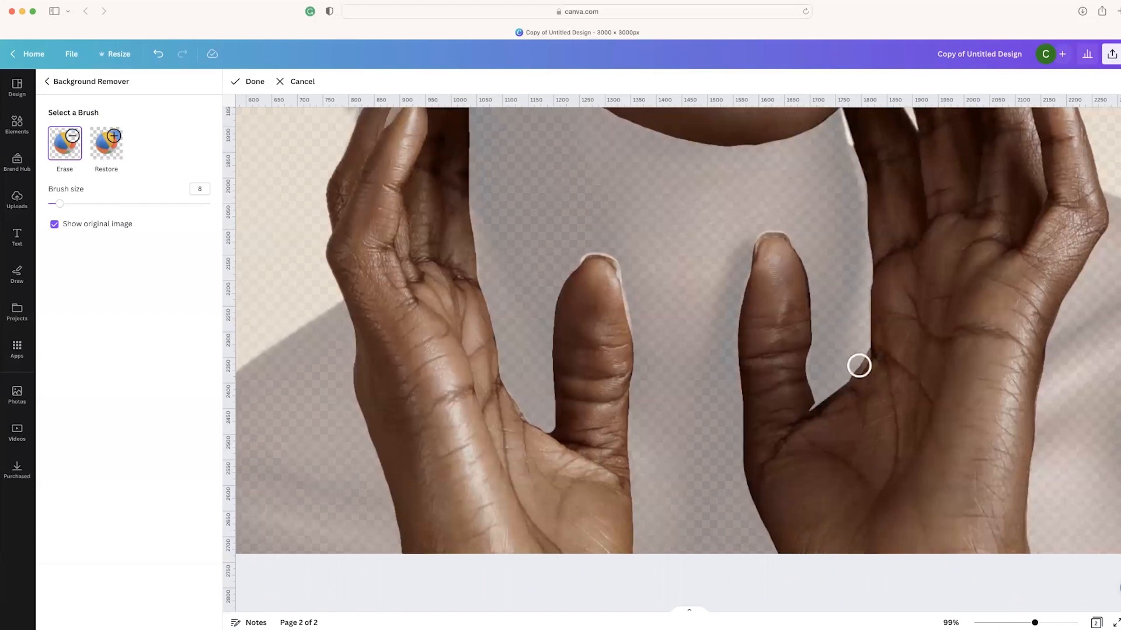
click(825, 392)
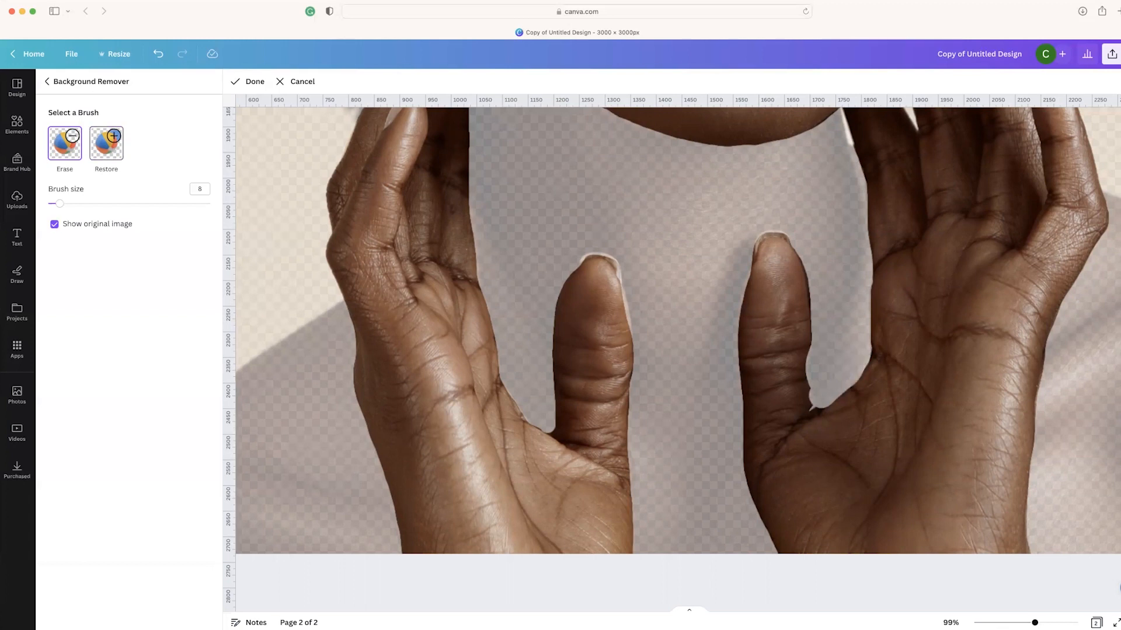
Restore a smooth curve along the palm edge and the base of the same thumb, using brush size 8
click(106, 143)
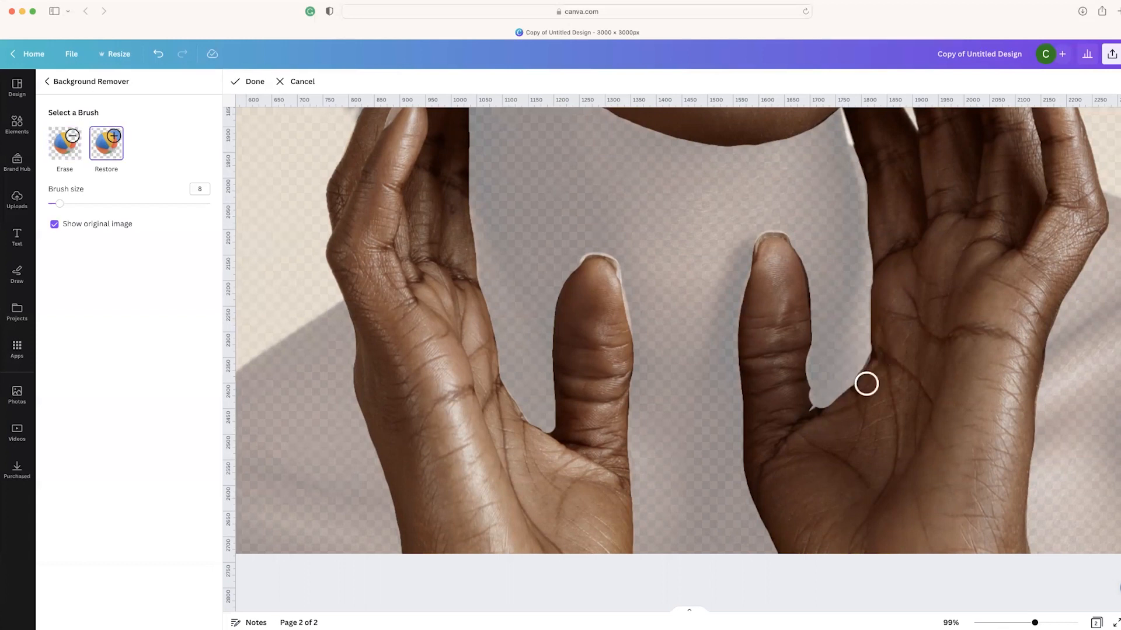
drag(866, 383, 804, 422)
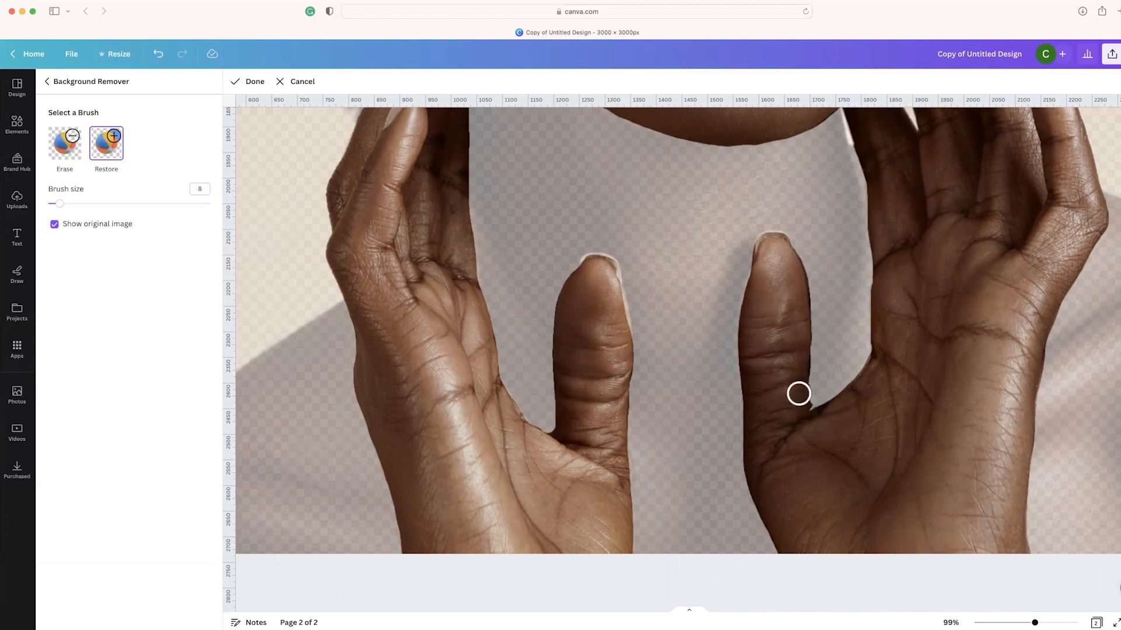
scroll(570, 361, up, 1)
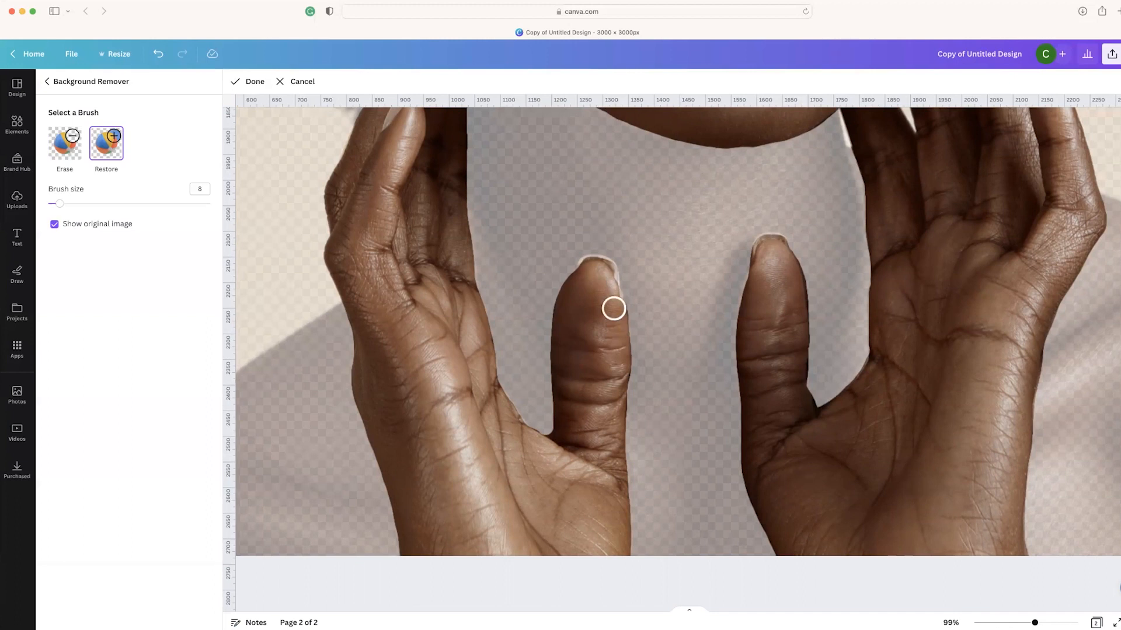
scroll(613, 309, down, 1)
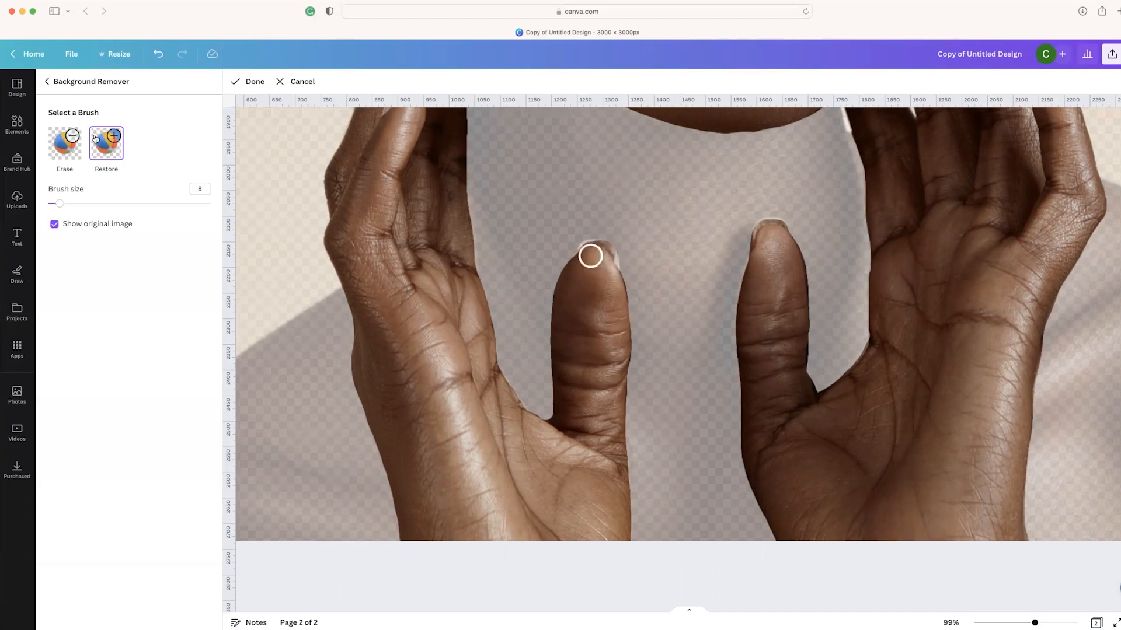
Hide the original image and touch up the first hand's thumb tip with the Restore brush at size 5
click(54, 225)
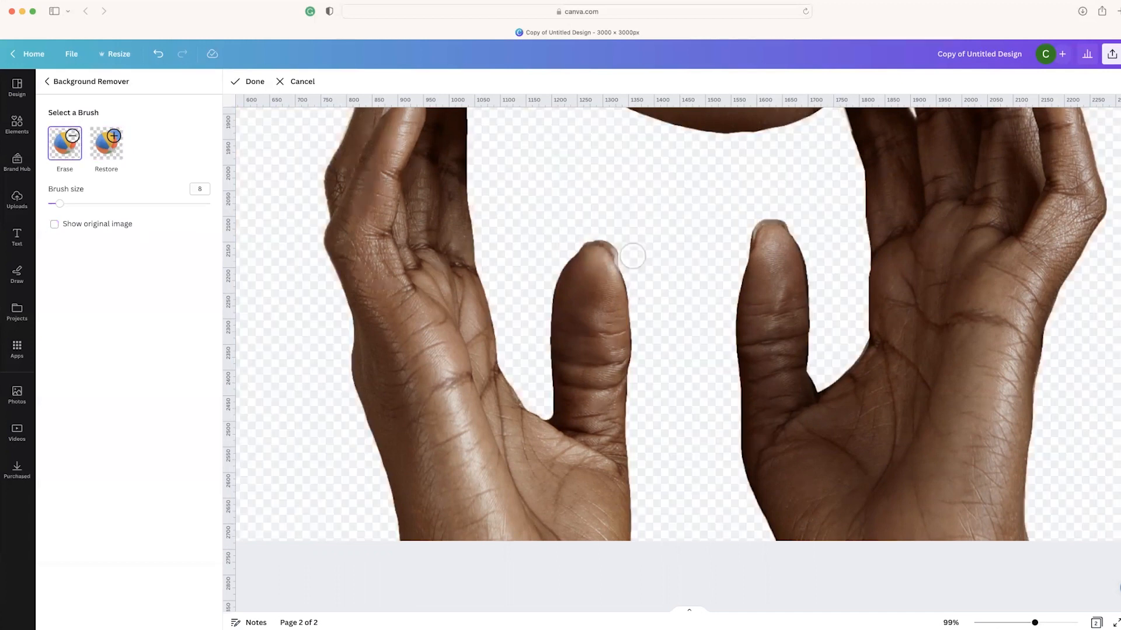
drag(60, 204, 54, 204)
click(107, 143)
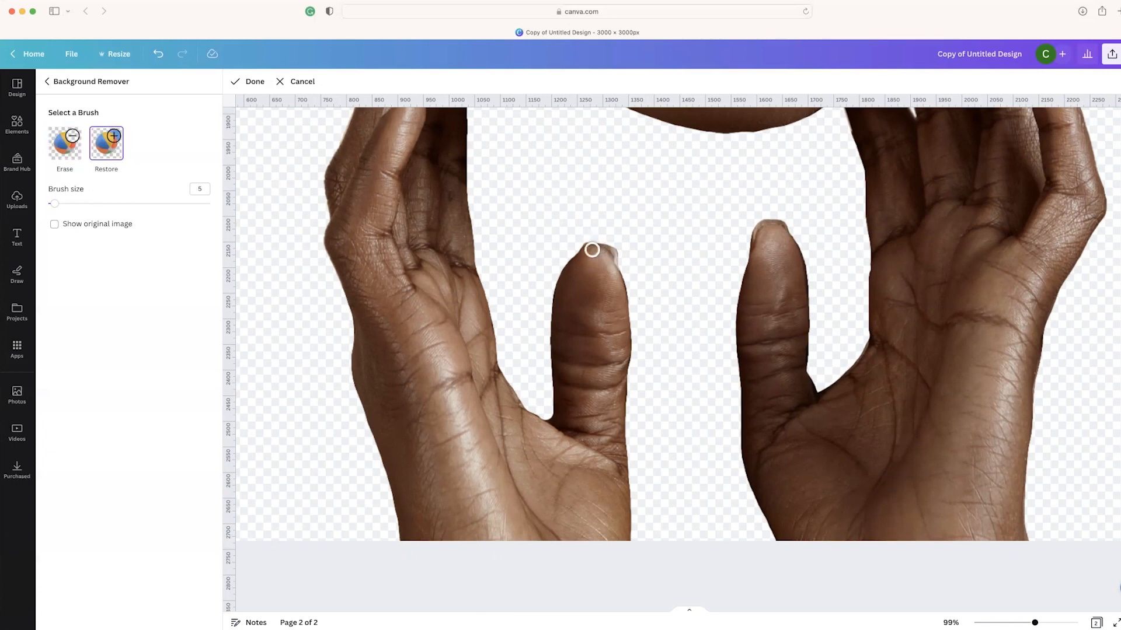
drag(606, 251, 592, 250)
Examine the cutout's edges along the jawline, fingers, thumbs and wrists, close up and then at full view
scroll(614, 295, up, 2)
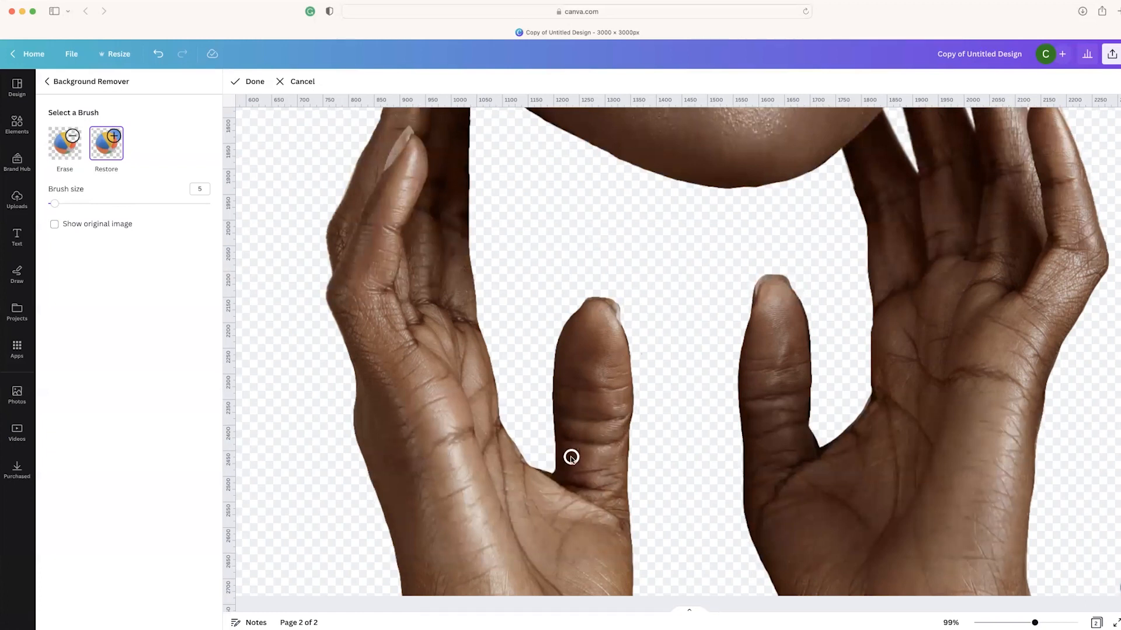
scroll(570, 457, up, 7)
scroll(476, 354, up, 3)
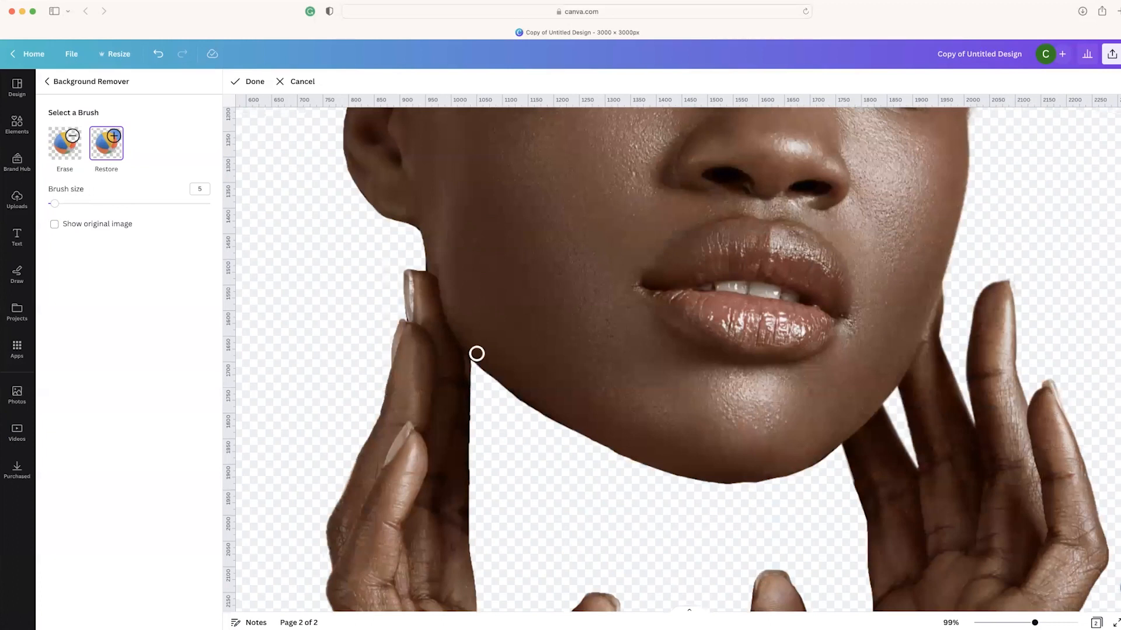
click(146, 204)
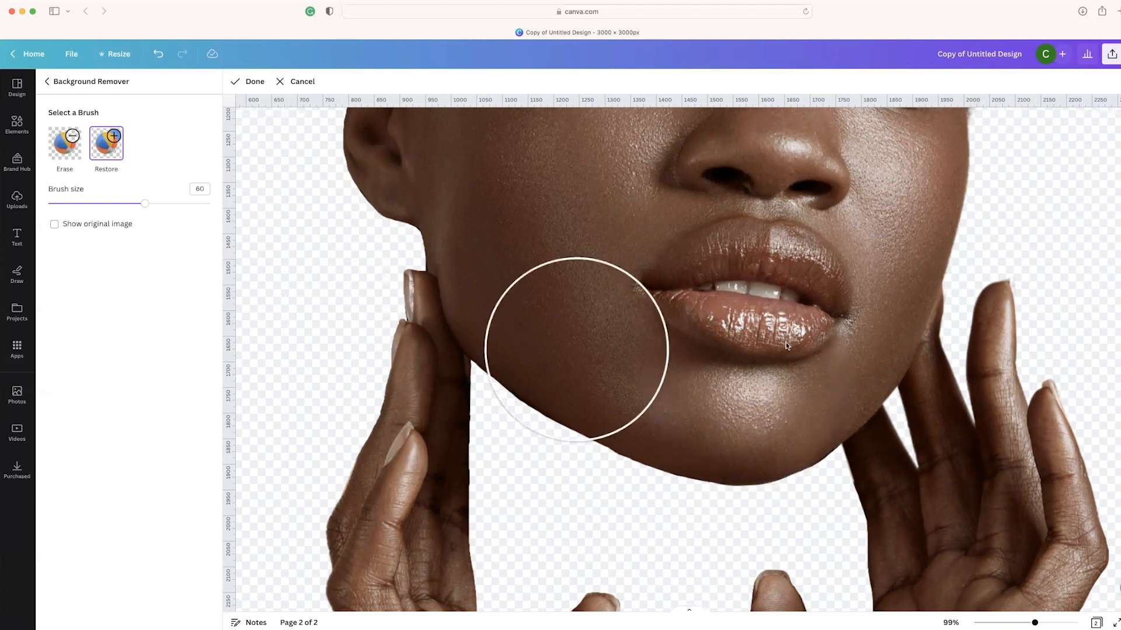
scroll(785, 342, down, 3)
scroll(786, 342, down, 5)
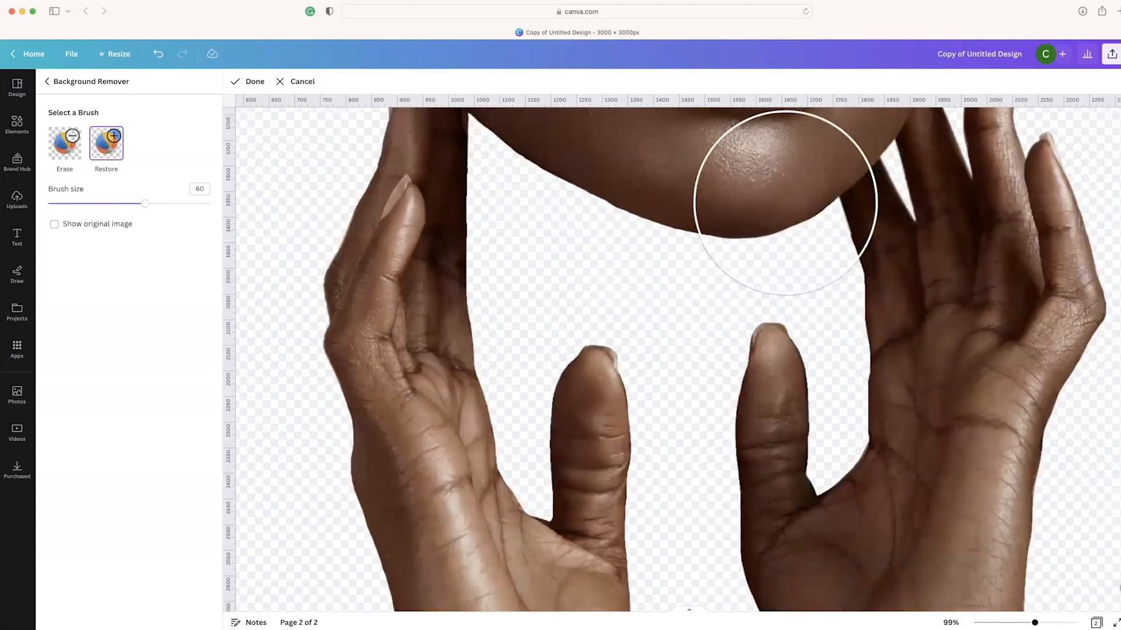
scroll(786, 203, down, 3)
scroll(770, 365, down, 3)
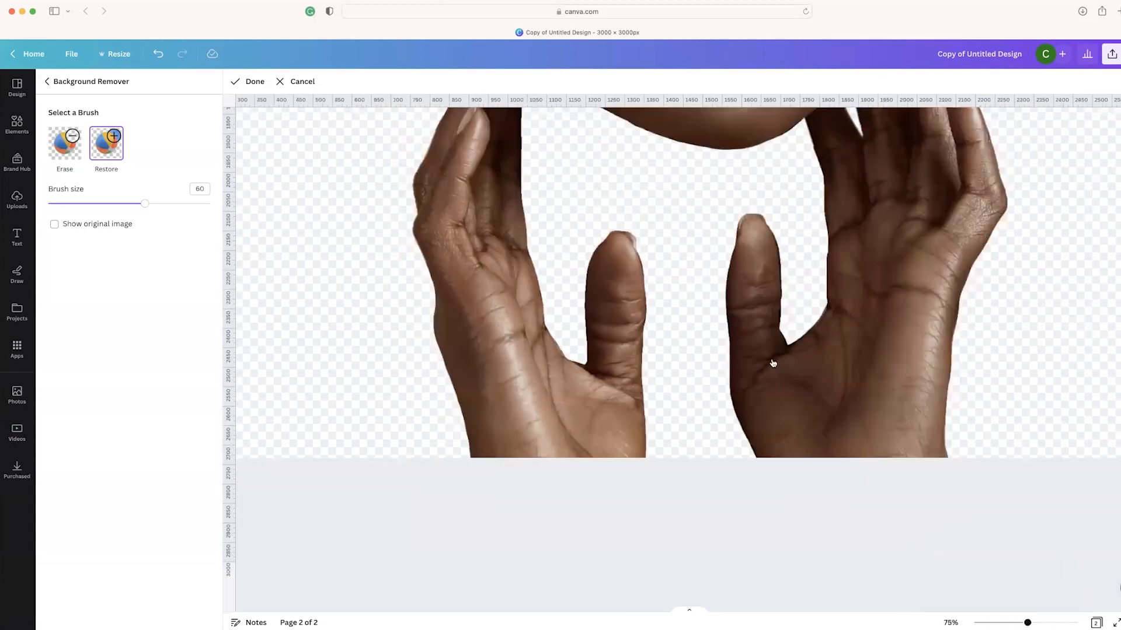
scroll(771, 362, down, 3)
scroll(771, 362, up, 5)
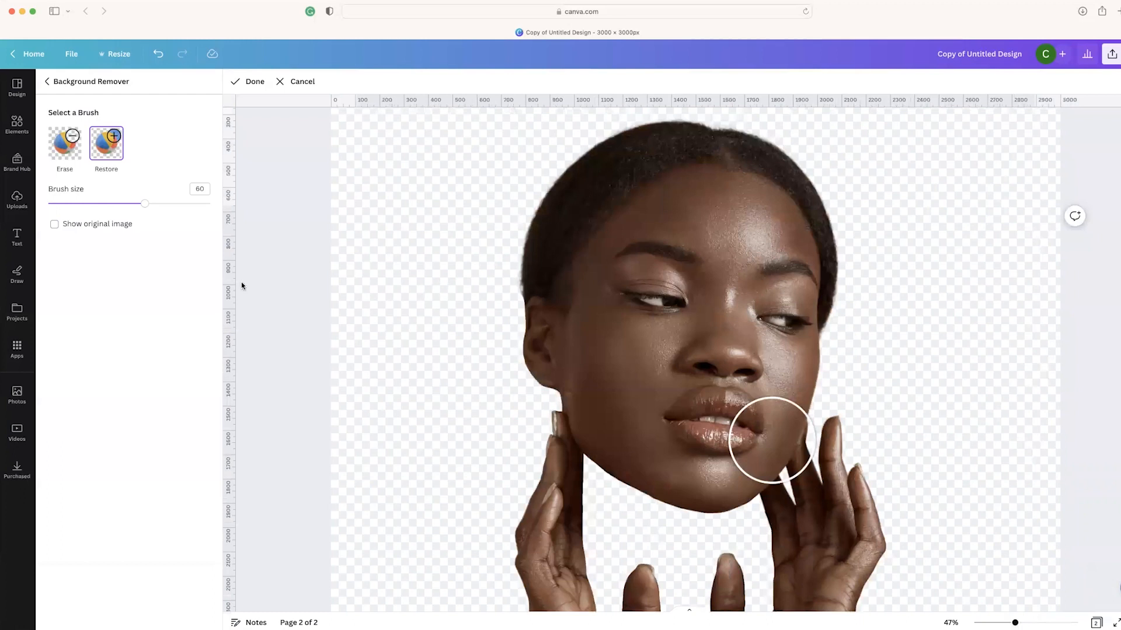
Restore the fingertip touching the jaw below the ear with brush size 8 and finish the brush editing
click(60, 203)
drag(557, 420, 566, 435)
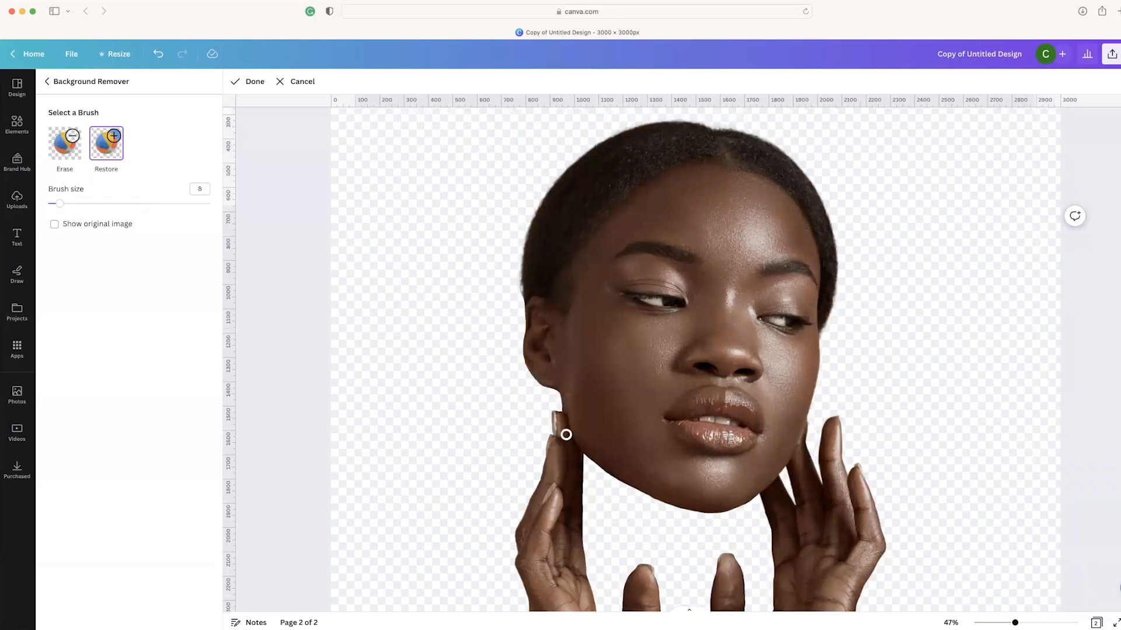
click(250, 83)
Erase the head above the nose with a size 54 brush, cutting a slightly slanted curve across the face below the eyes
scroll(744, 365, down, 3)
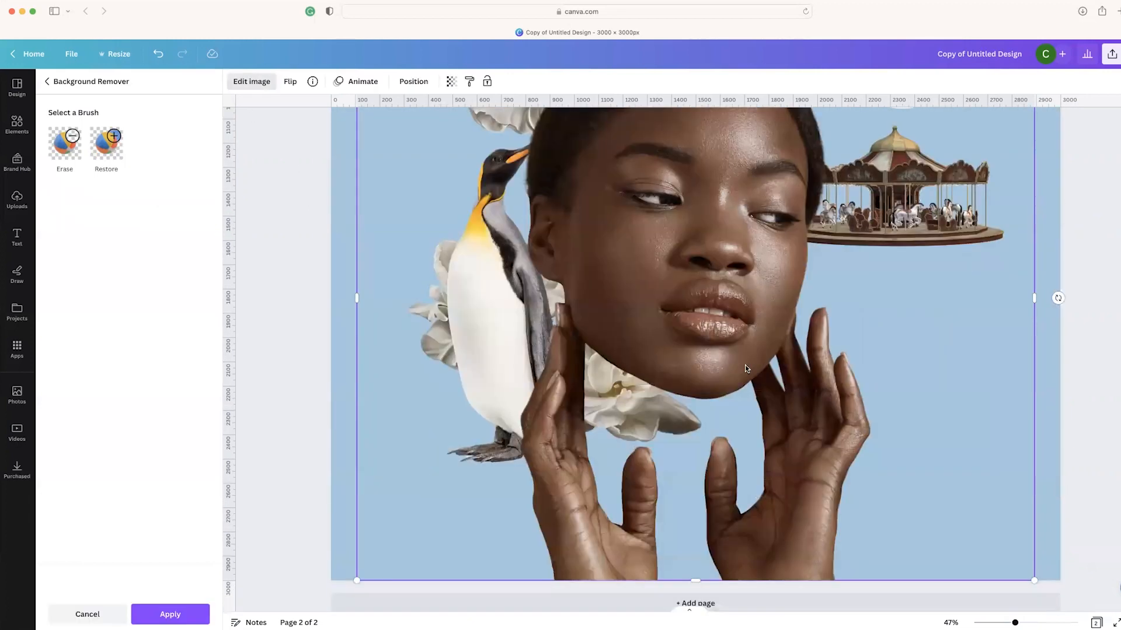
scroll(745, 366, up, 3)
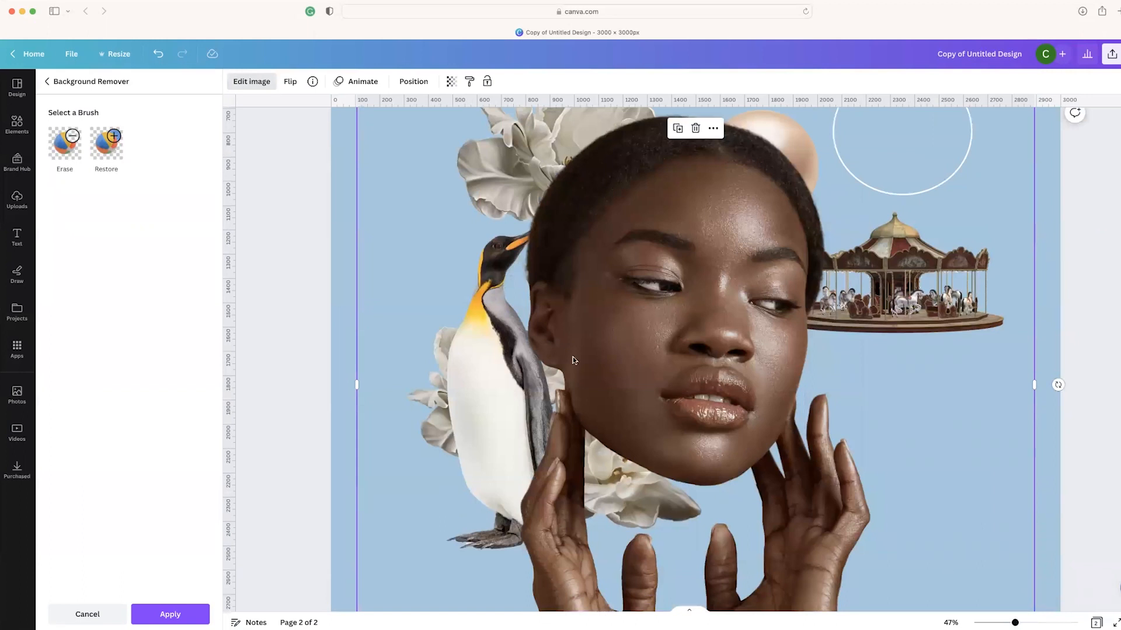
scroll(572, 361, down, 3)
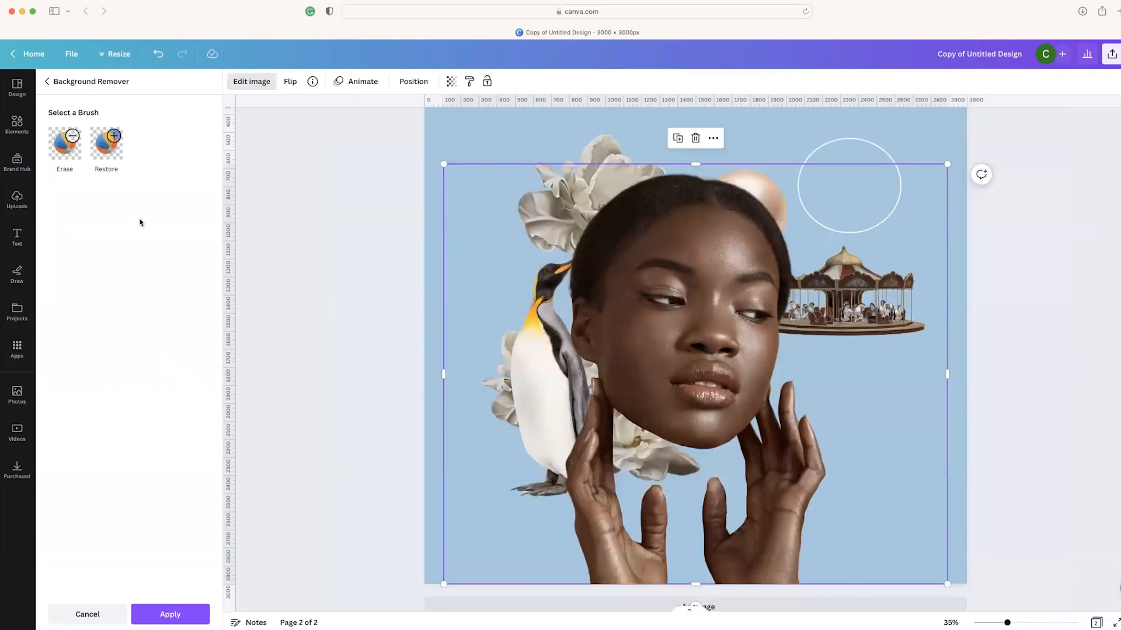
click(64, 151)
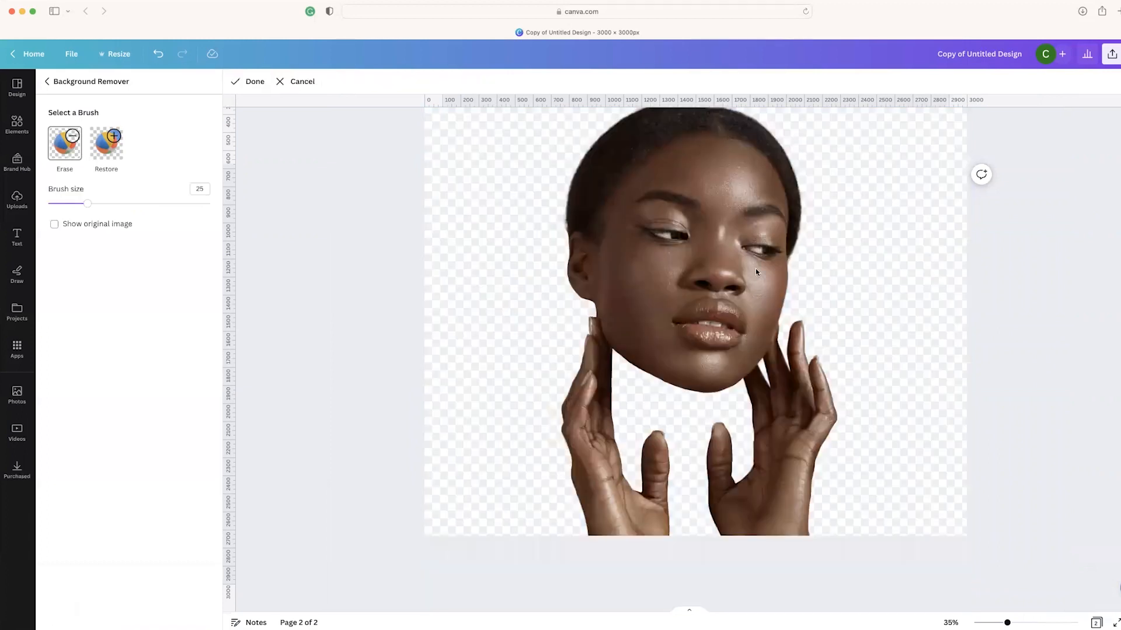
scroll(755, 272, up, 2)
mouse_move(141, 207)
mouse_down()
mouse_move(179, 203)
mouse_move(135, 203)
mouse_up()
scroll(573, 251, down, 1)
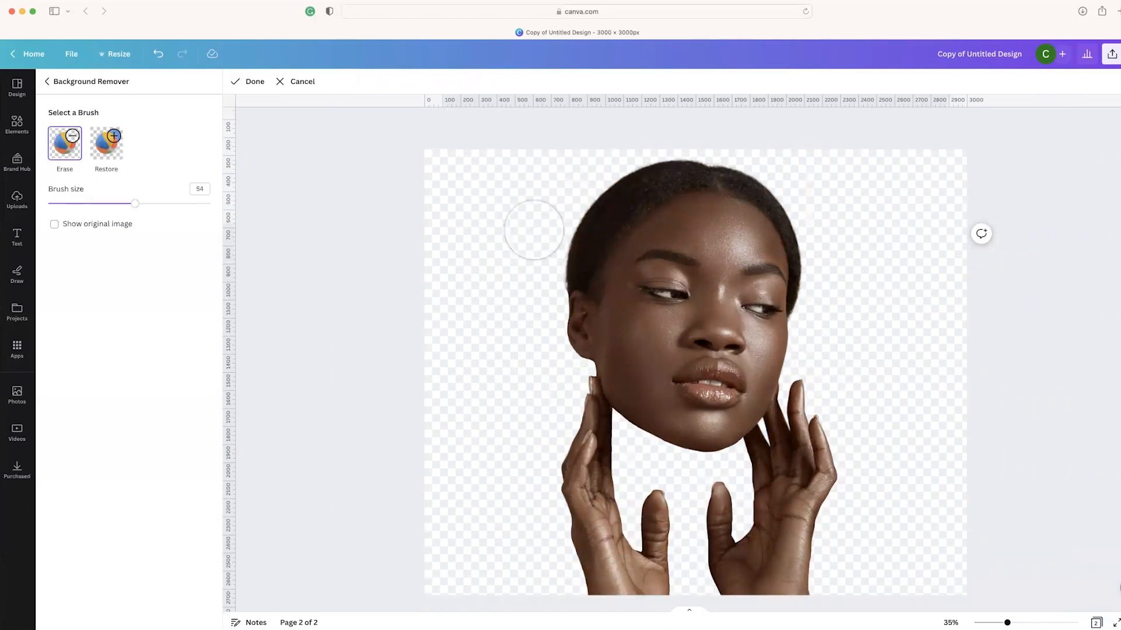
drag(533, 230, 952, 286)
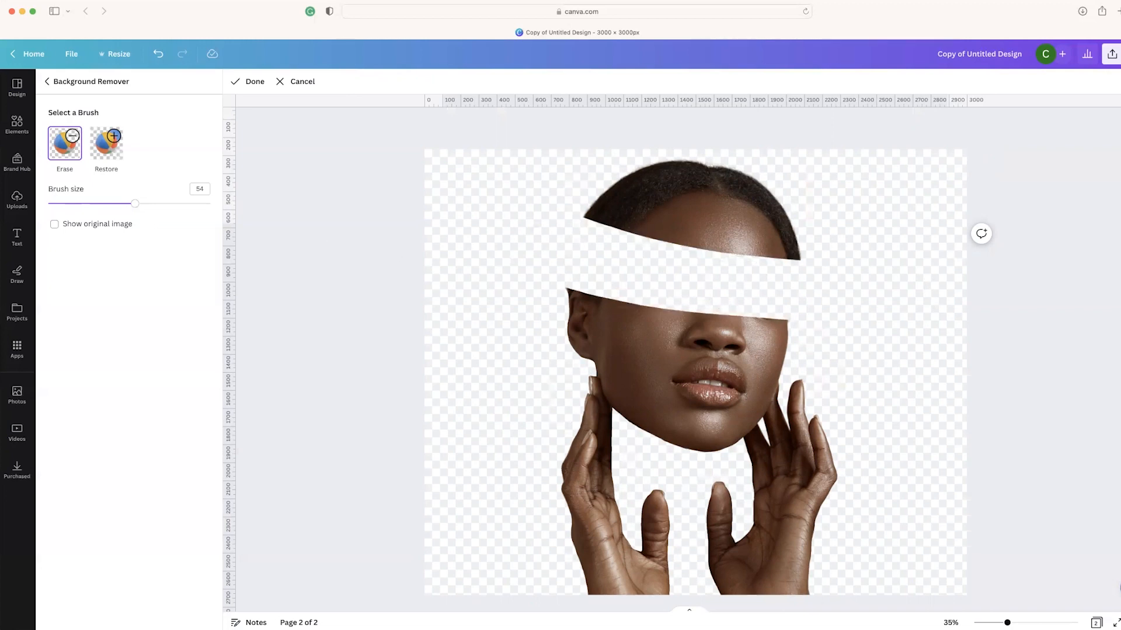
drag(579, 257, 758, 290)
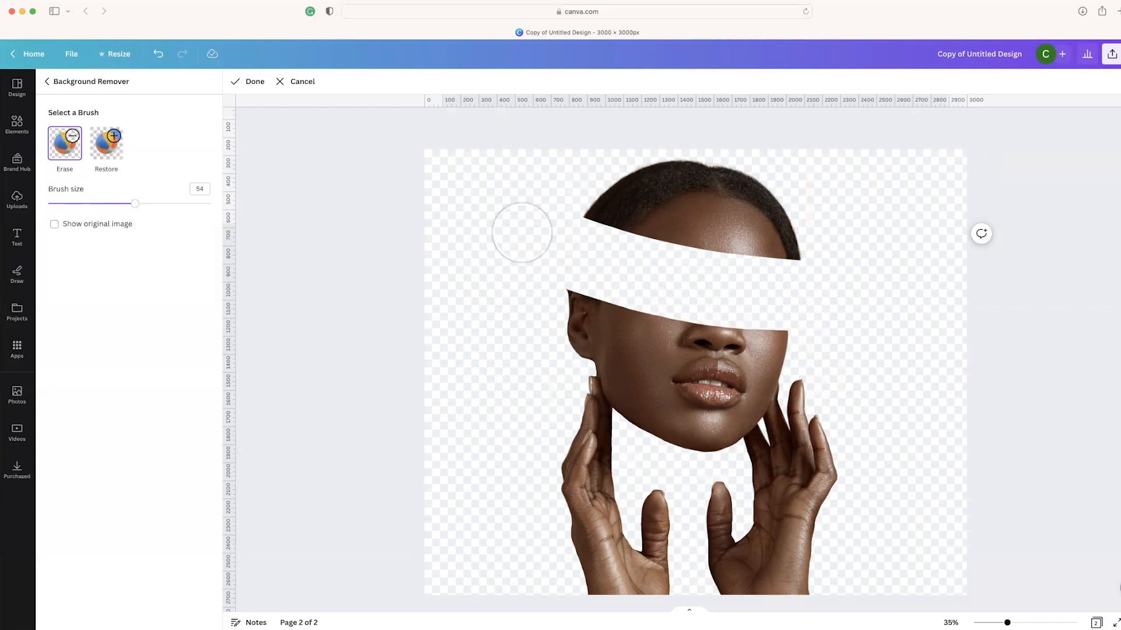
drag(522, 233, 703, 233)
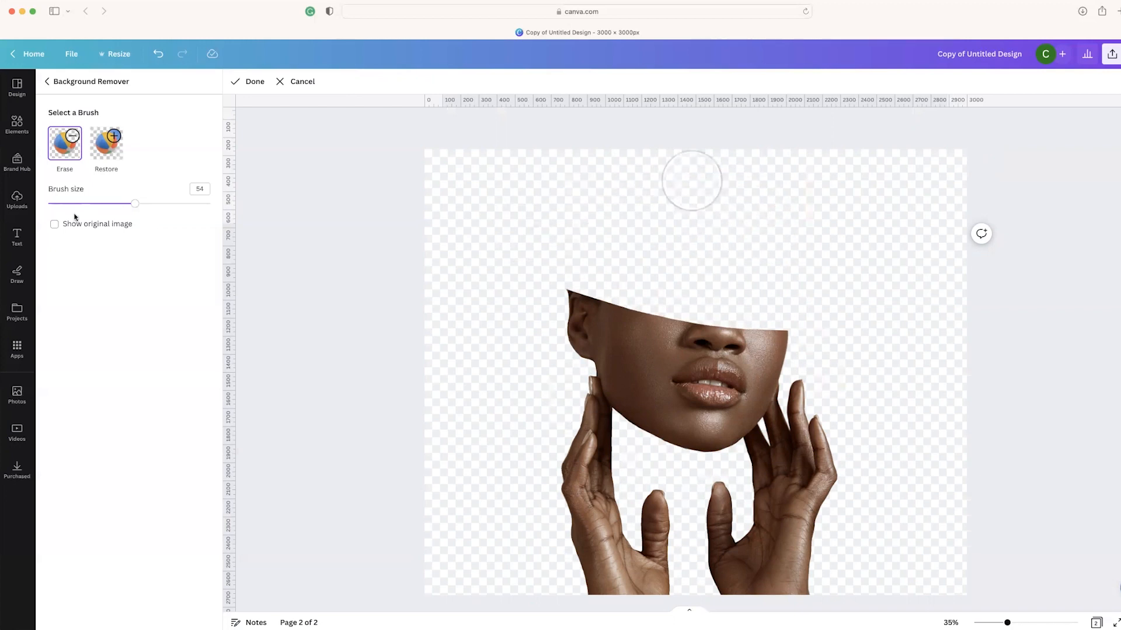
Refine the slanted cut over the original image with Restore at size 54 and Erase at size 87, and finish the brush editing
click(58, 227)
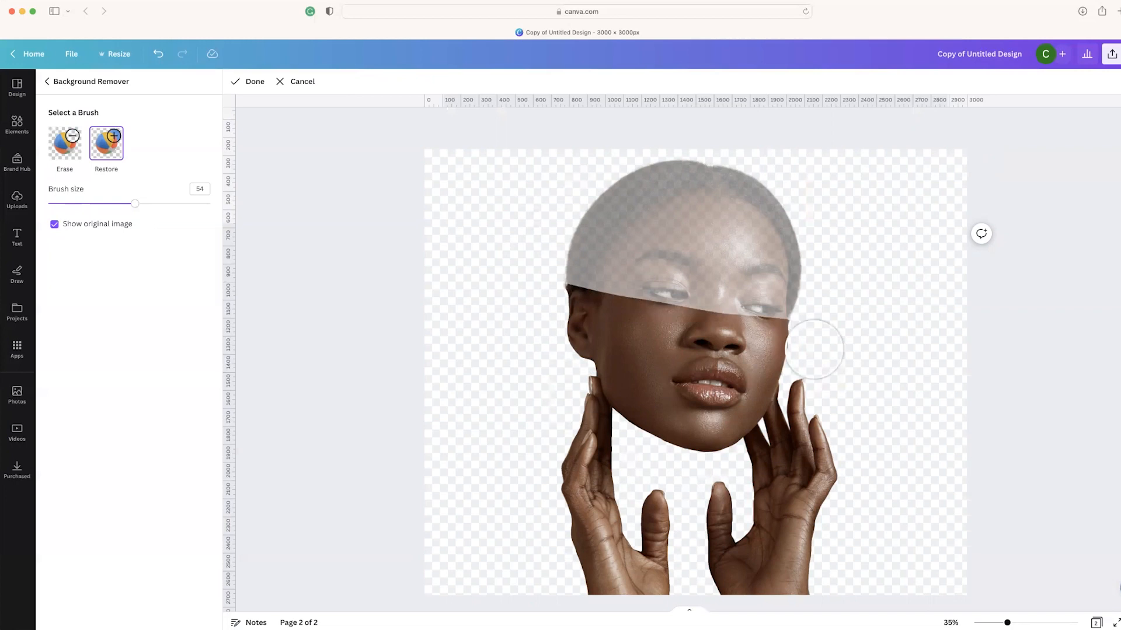
click(64, 143)
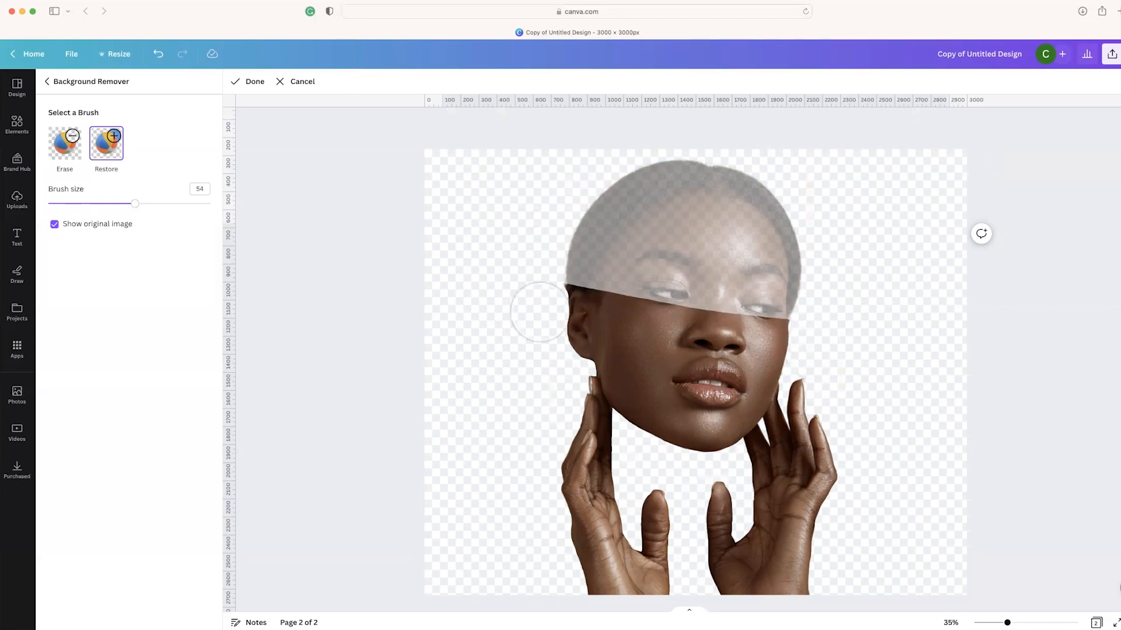
drag(135, 203, 188, 203)
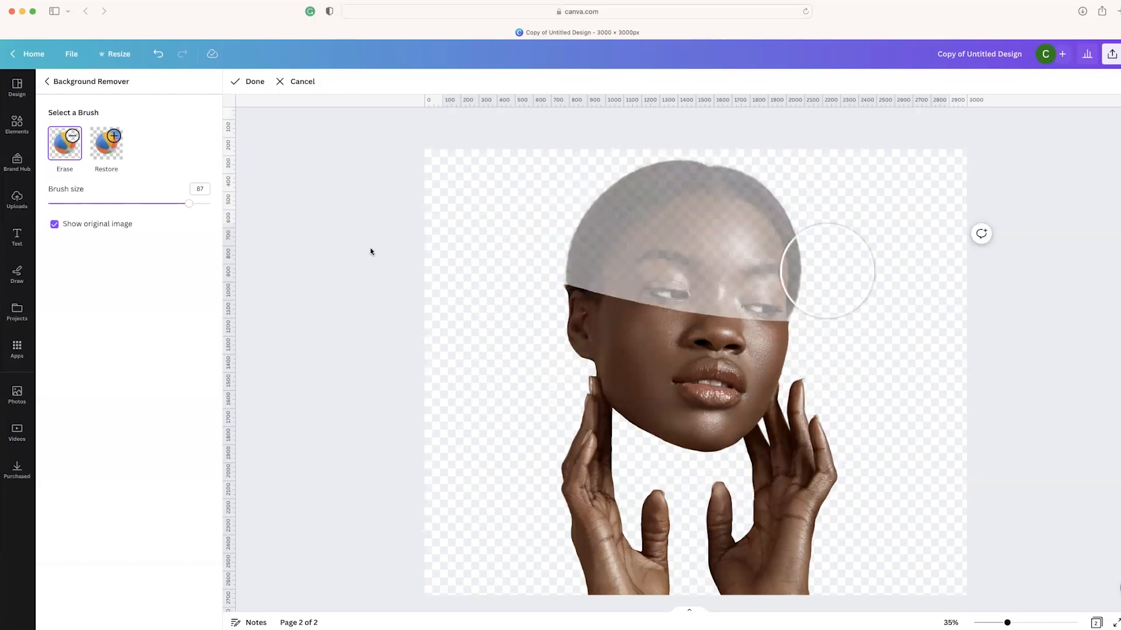
click(55, 224)
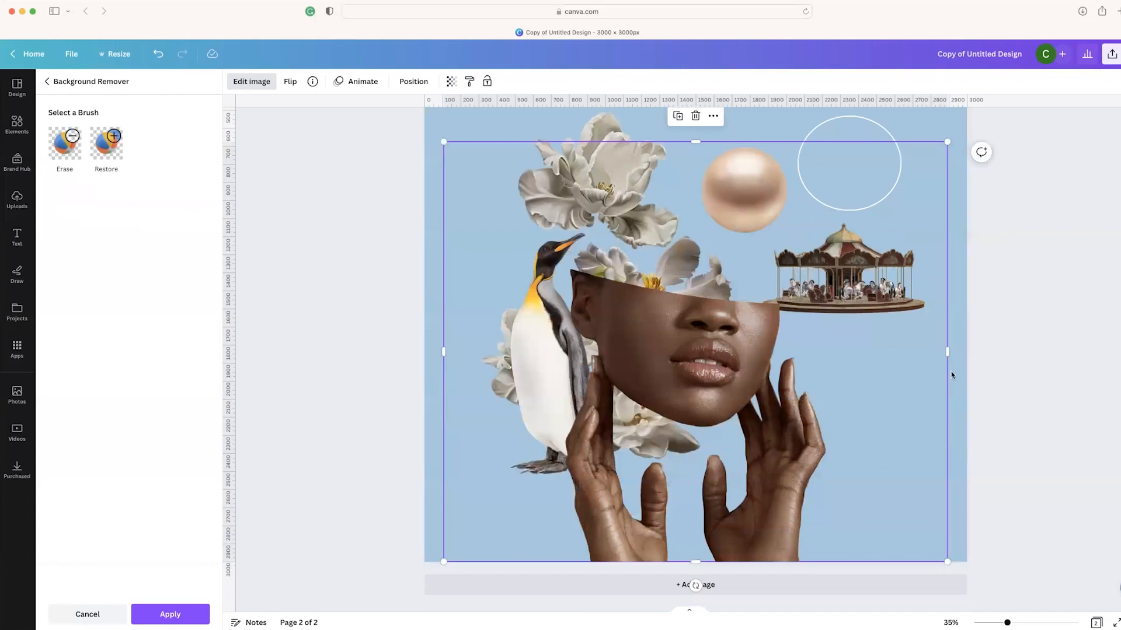
Scale the face-and-hands cutout down toward the lower part of the page, clear of the other elements
scroll(951, 371, up, 1)
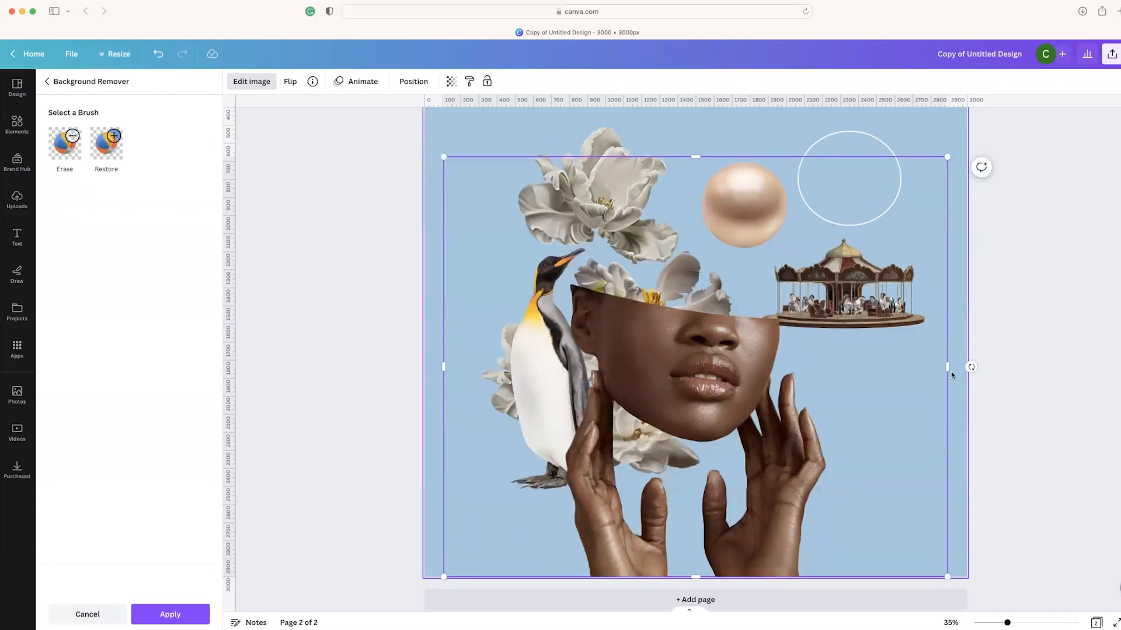
scroll(950, 371, down, 1)
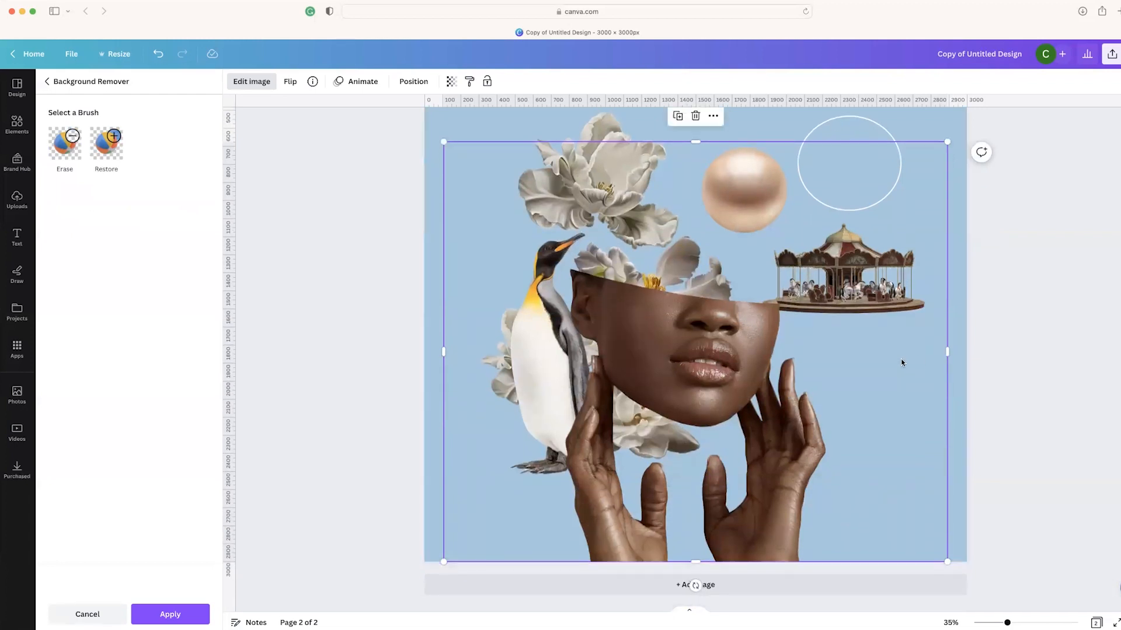
scroll(901, 363, up, 4)
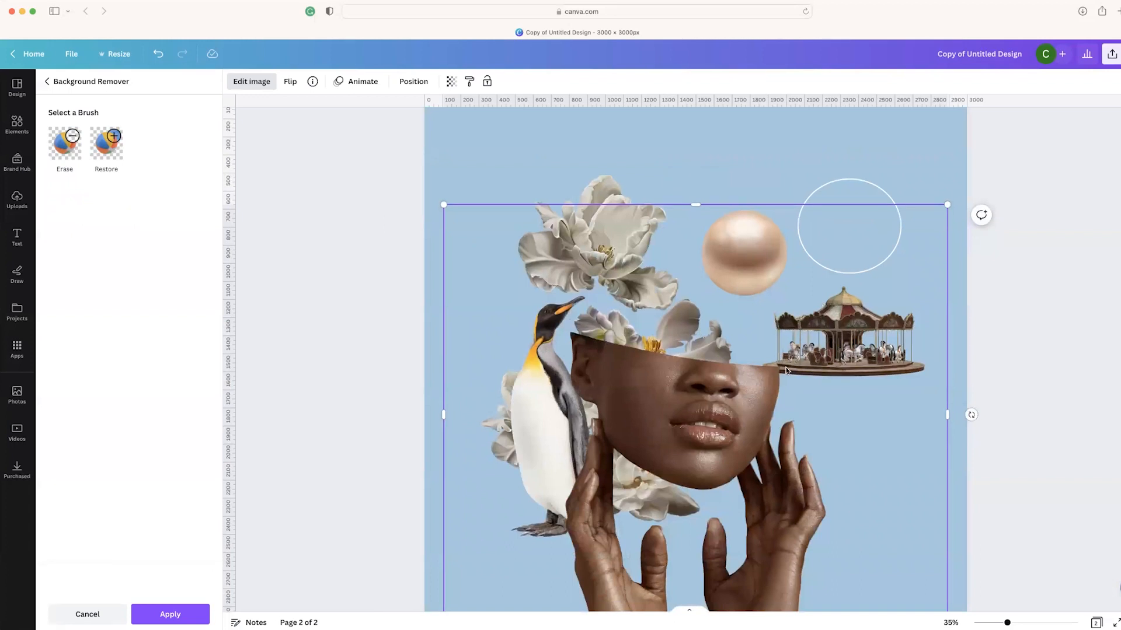
scroll(468, 167, down, 4)
drag(442, 141, 648, 313)
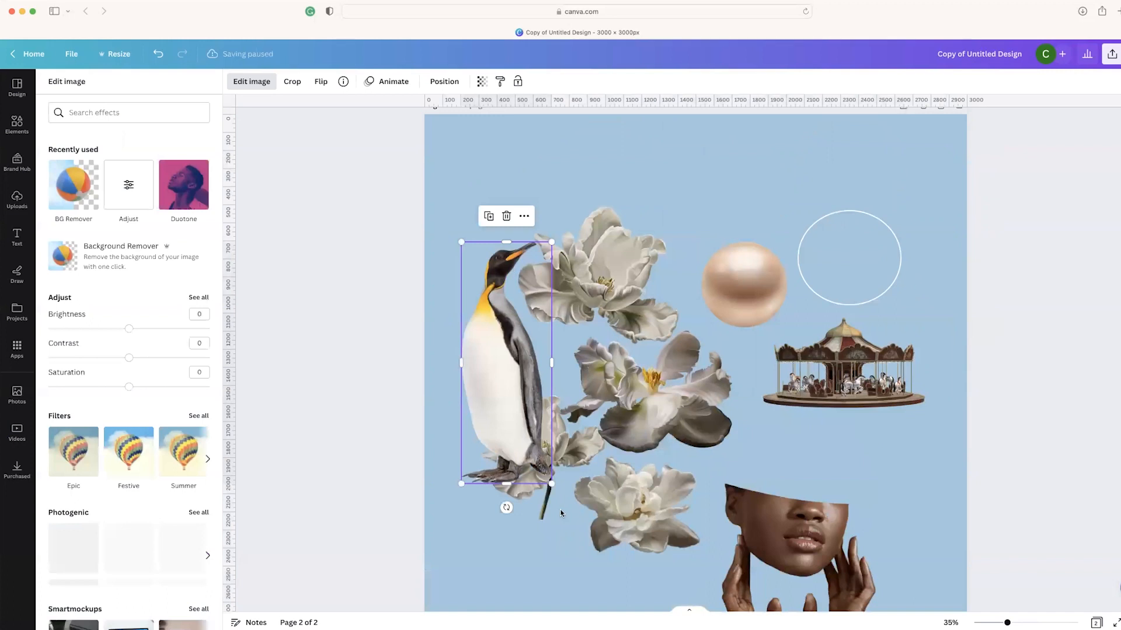
Shrink the penguin and move it and the flowers to the upper part of the page, freeing the middle
scroll(552, 523, up, 2)
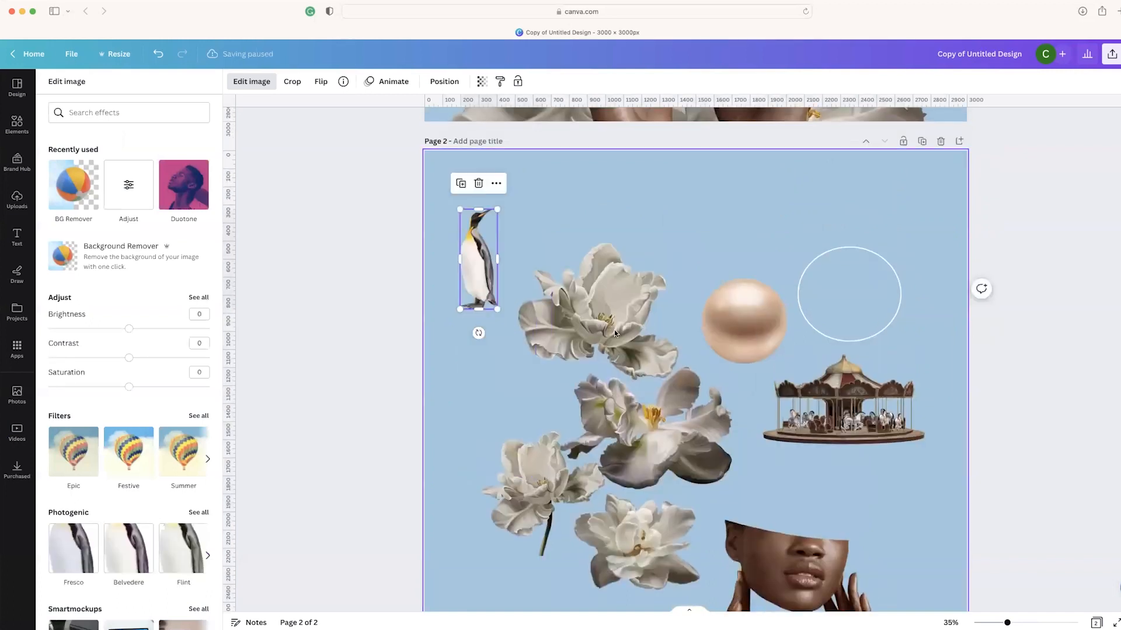
click(606, 297)
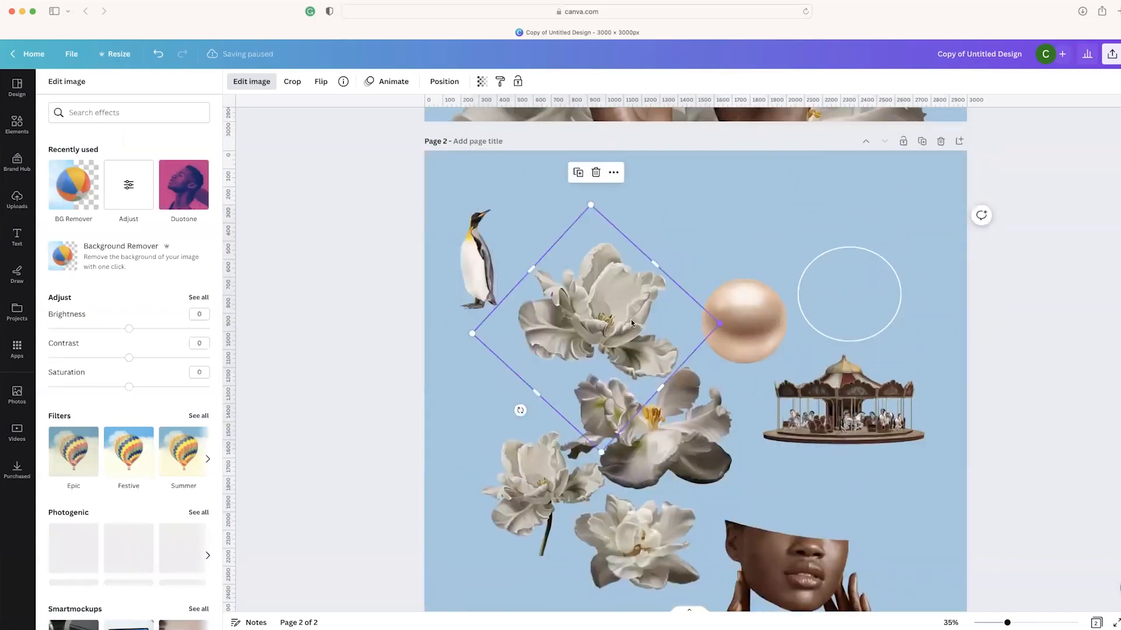
drag(691, 422, 752, 224)
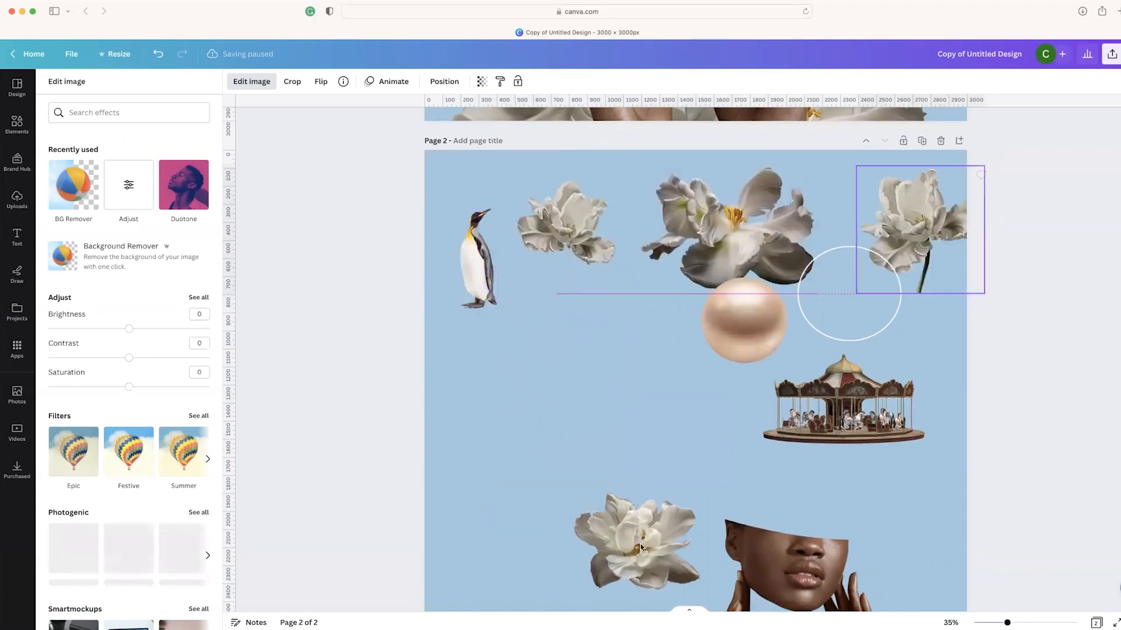
drag(642, 547, 638, 306)
Move the face-and-hands cutout to the middle and crop its empty margins to a frame of about 933 × 960
scroll(793, 492, down, 3)
click(792, 492)
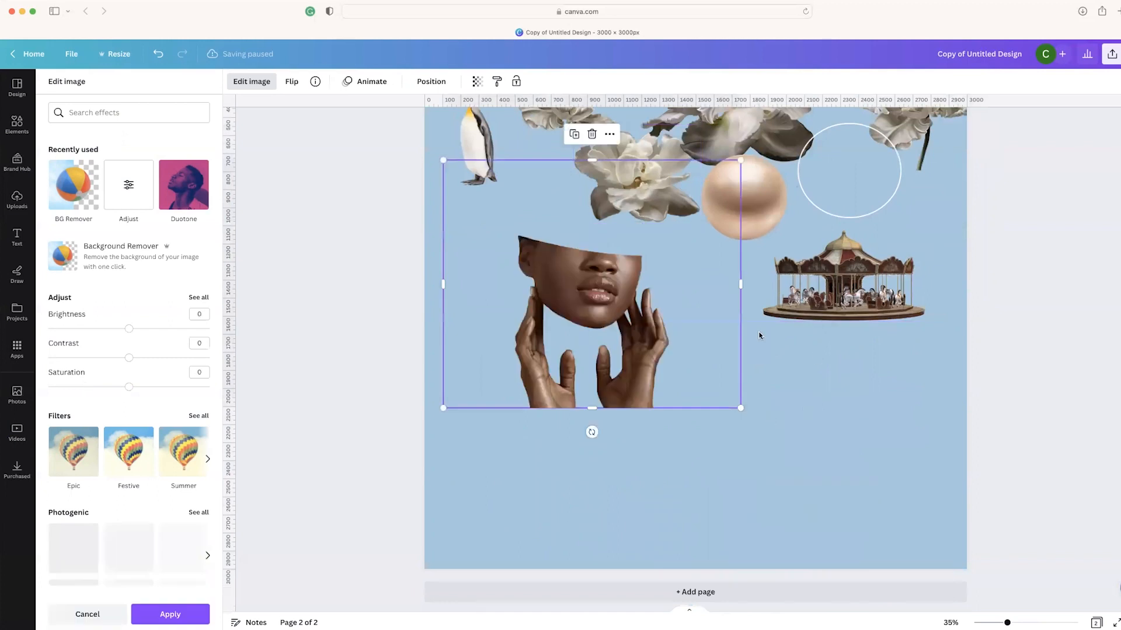
scroll(758, 332, up, 3)
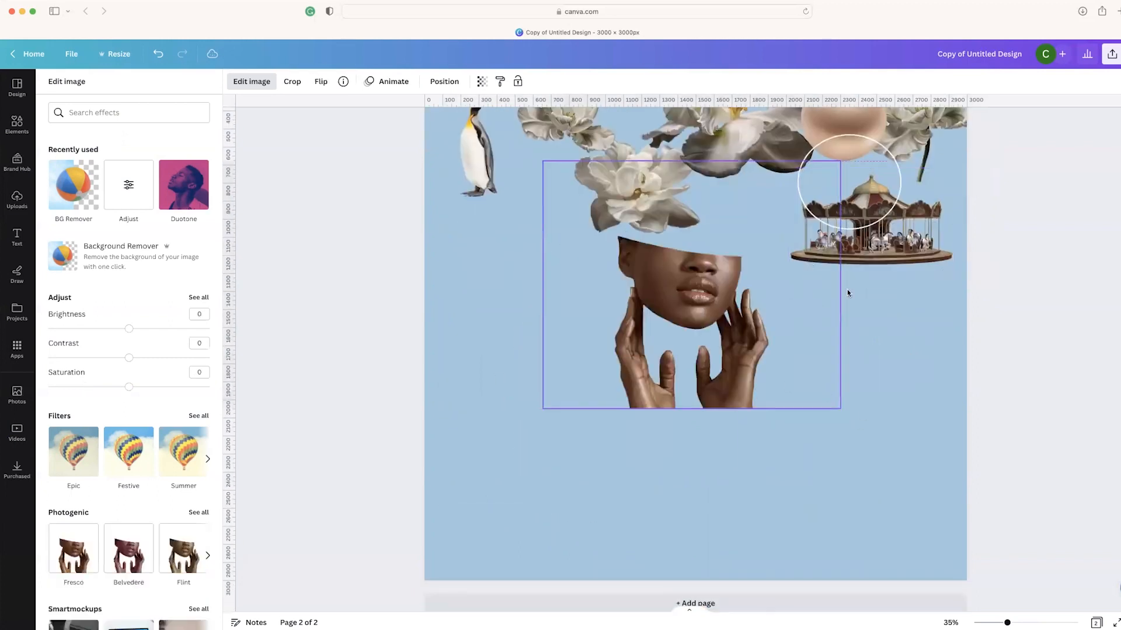
drag(847, 290, 775, 285)
drag(544, 285, 610, 285)
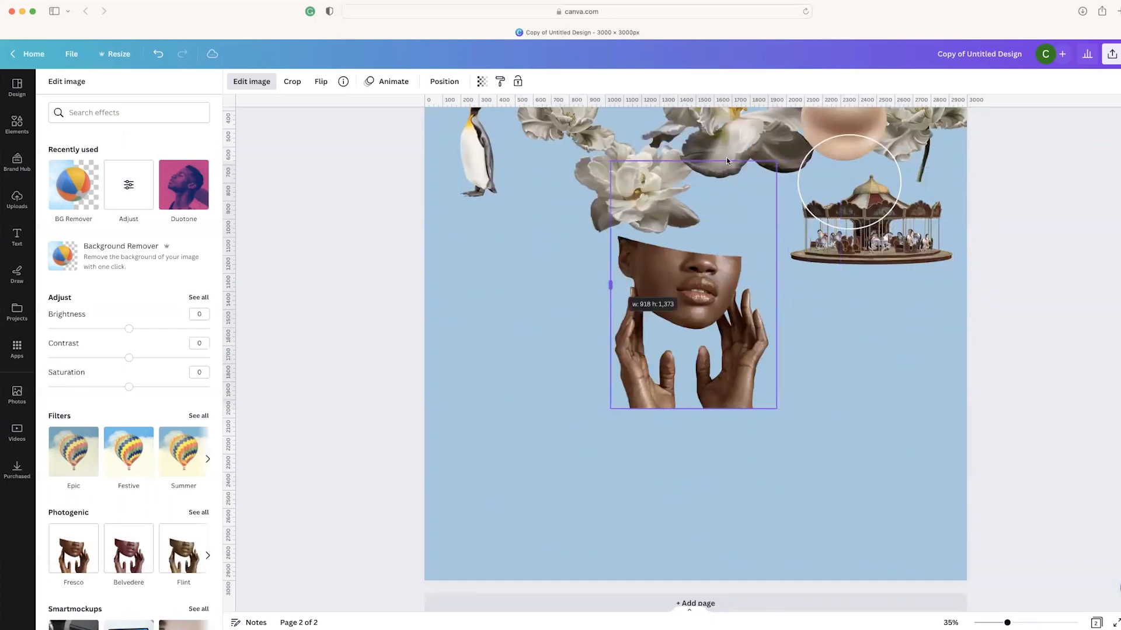
drag(693, 163, 693, 235)
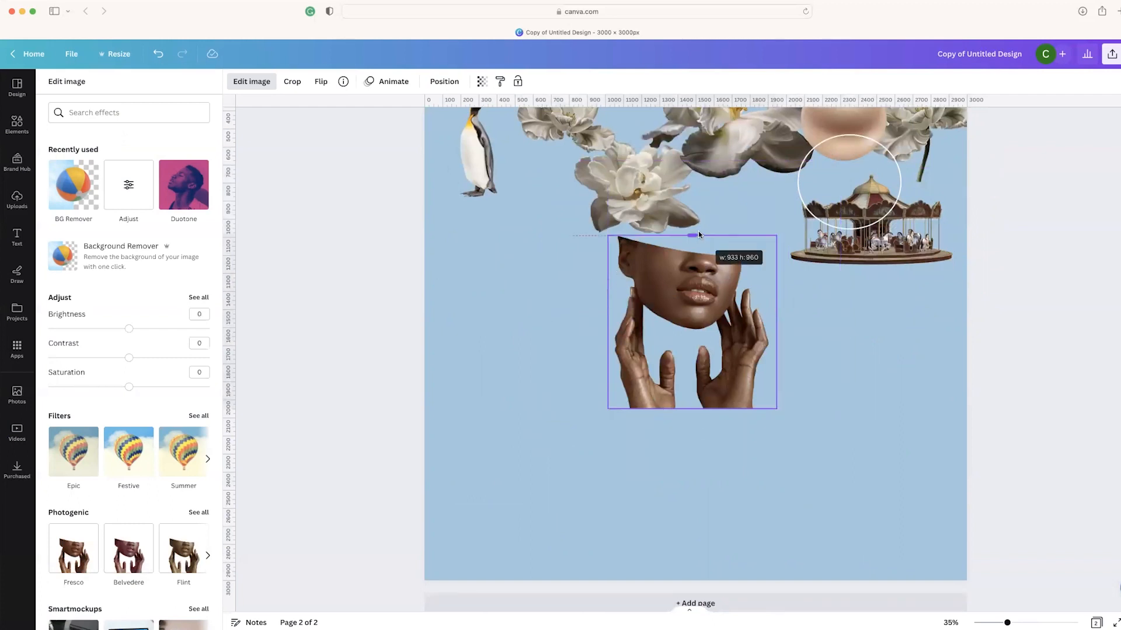
Enlarge the cropped face-and-hands cutout and position it so the wrists end at the page's bottom edge
drag(777, 408, 807, 534)
scroll(880, 259, up, 1)
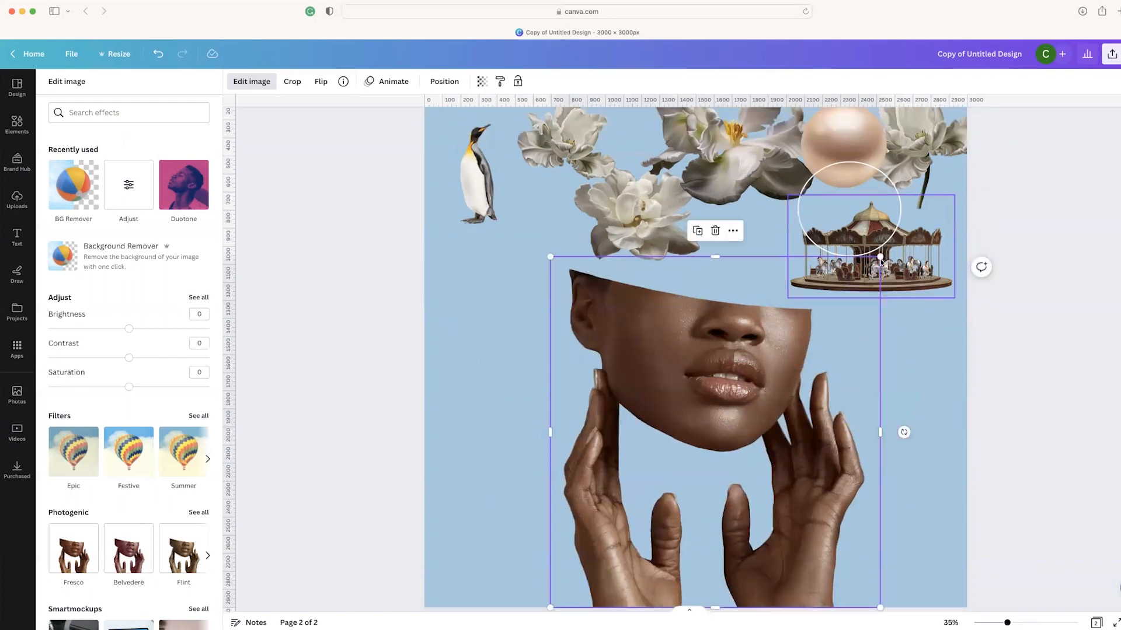
drag(879, 257, 857, 282)
drag(748, 376, 753, 376)
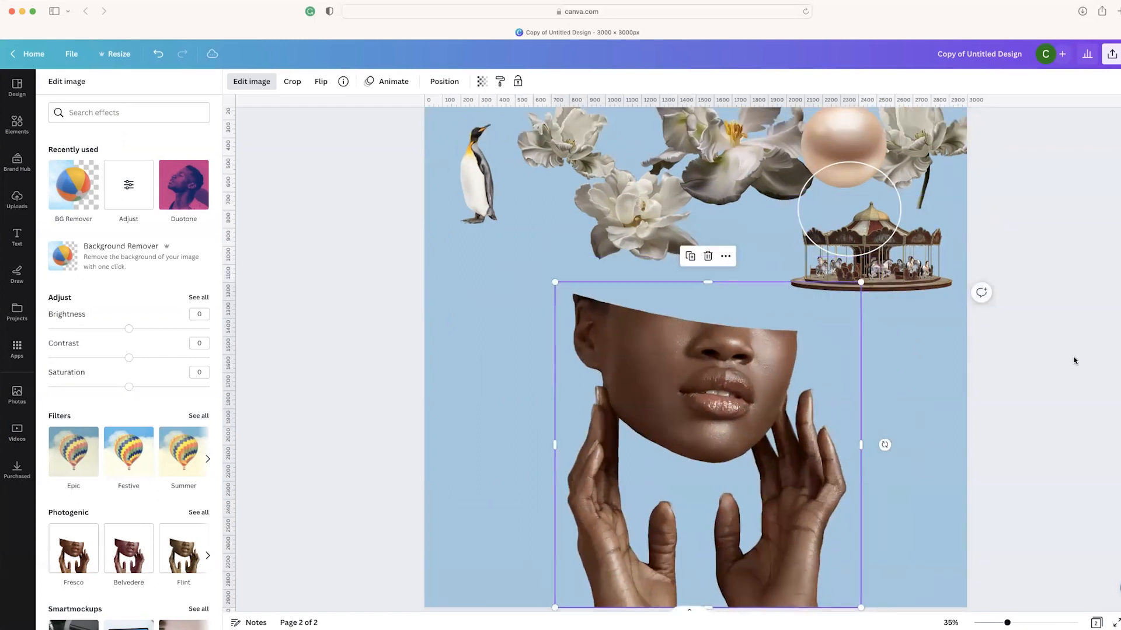
Add the original portrait photo of the woman with her hands at her jaw from the uploads to the page
click(17, 87)
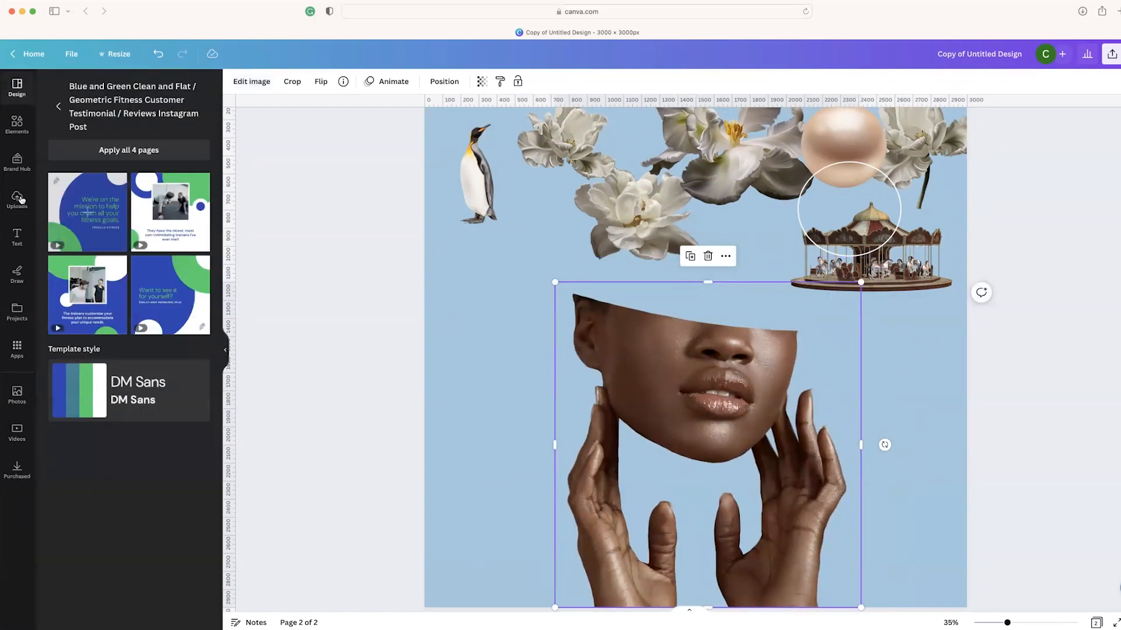
click(17, 200)
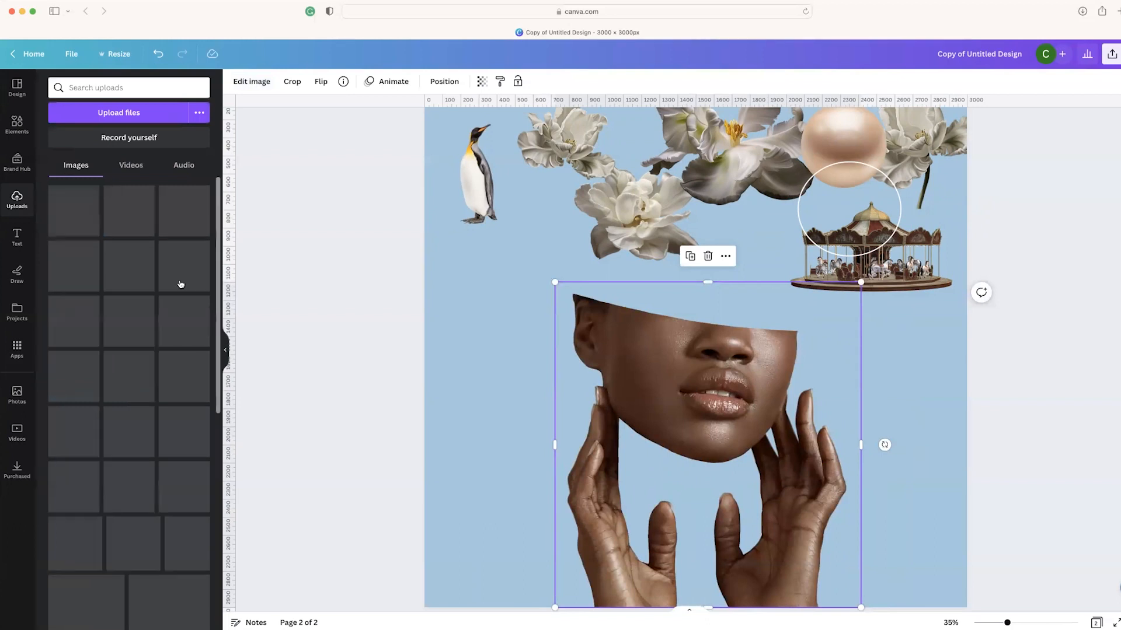
scroll(180, 284, down, 4)
scroll(180, 285, down, 10)
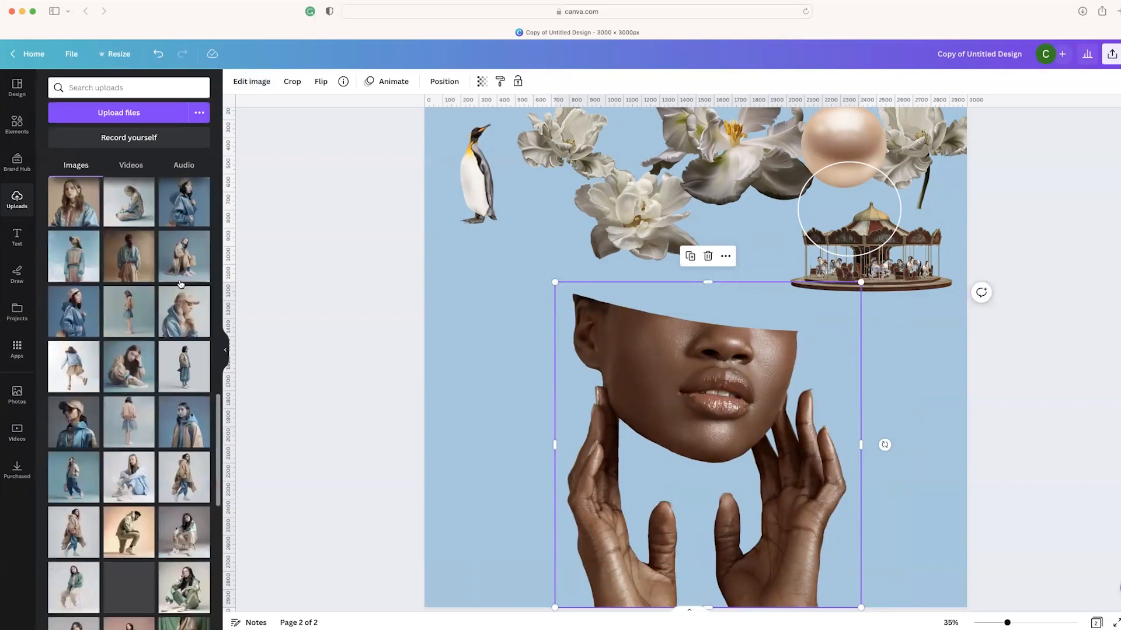
scroll(181, 284, down, 5)
scroll(181, 284, down, 5)
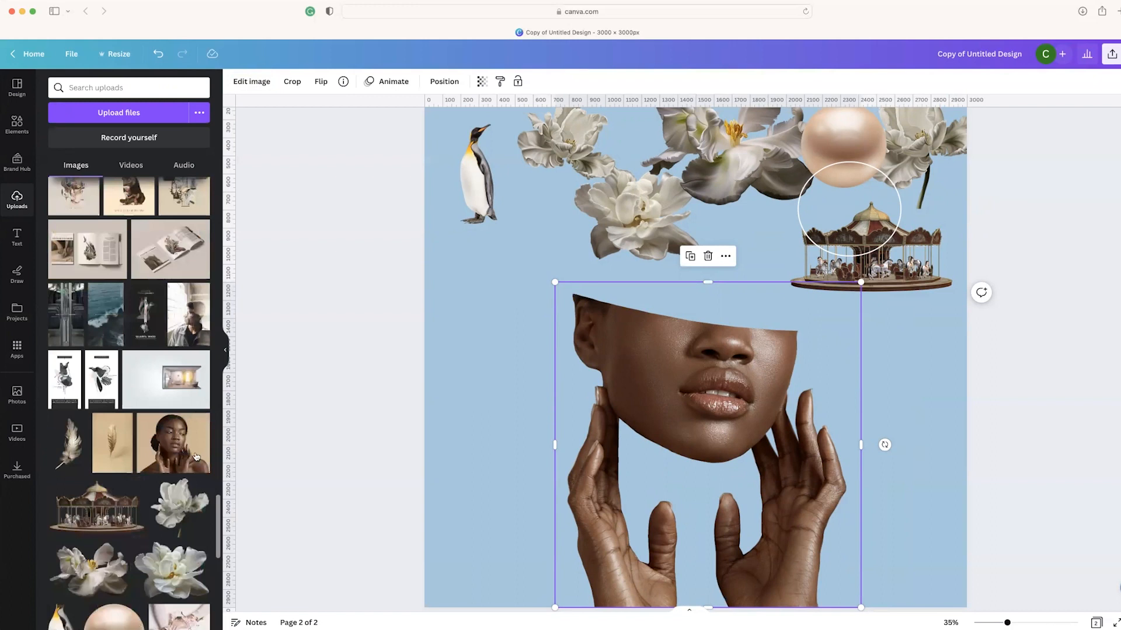
click(196, 457)
click(1065, 450)
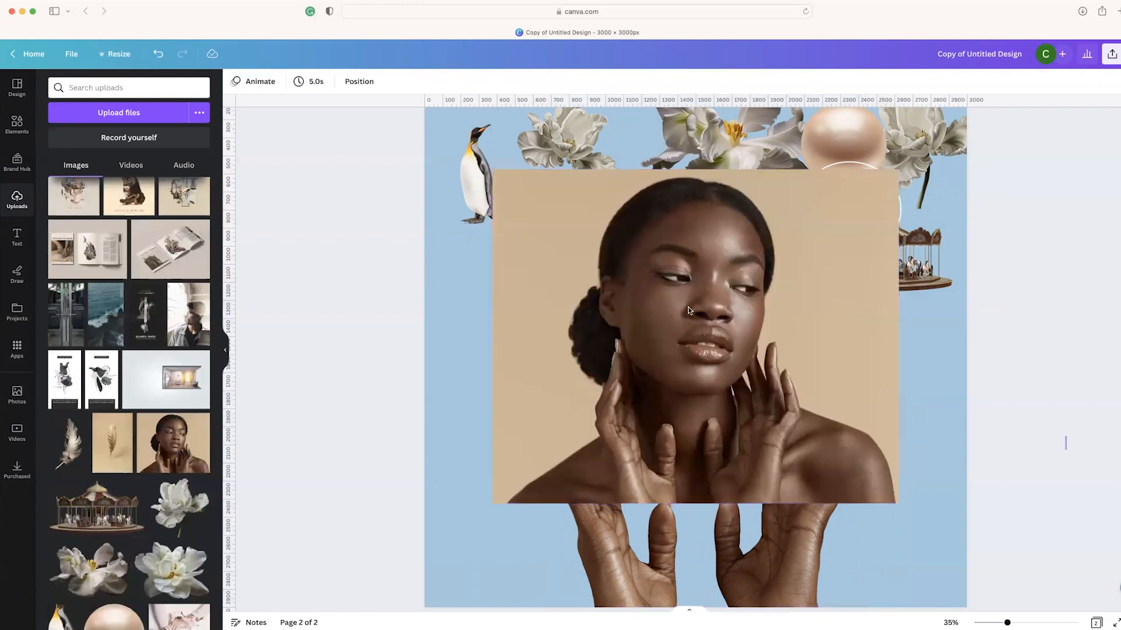
Move the portrait photo down in the layer order, behind the cutout, flowers and penguin
scroll(689, 311, down, 2)
drag(690, 311, 647, 337)
click(442, 86)
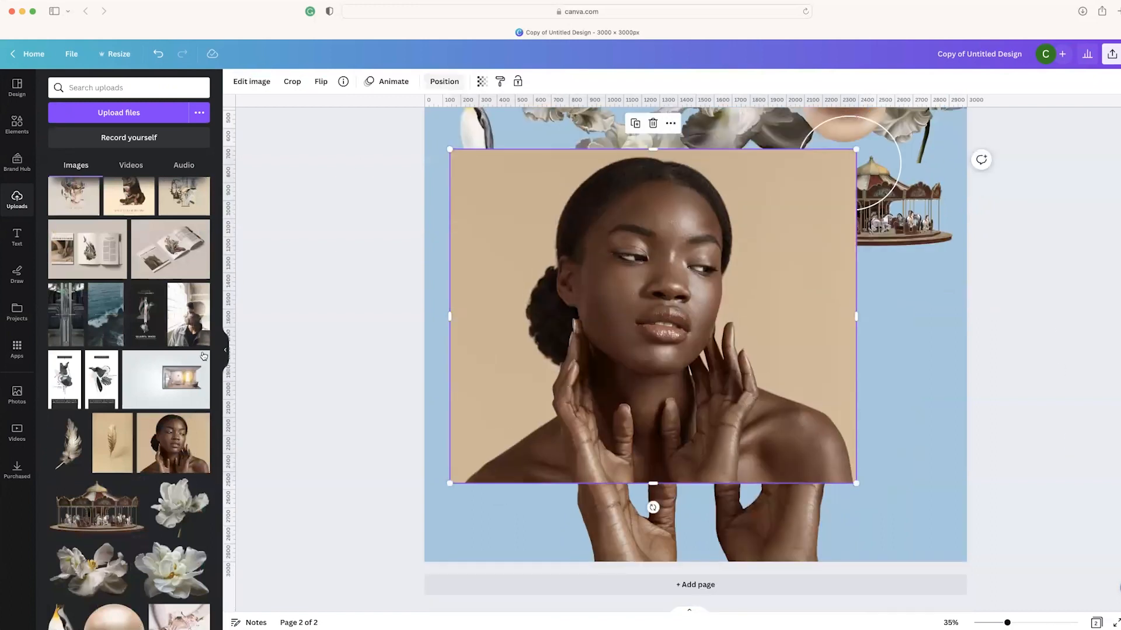
drag(144, 157, 163, 464)
click(1112, 367)
Shrink the portrait photo to a small reference image and place it at the page's left edge below the penguin
drag(495, 345, 470, 329)
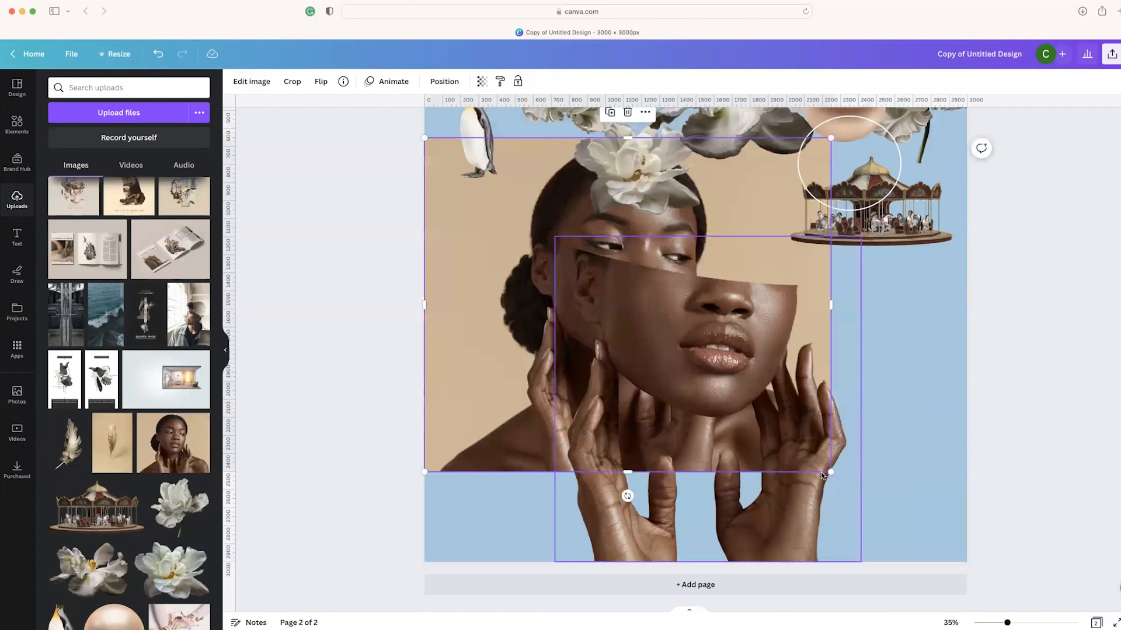
drag(829, 470, 498, 310)
scroll(497, 309, up, 1)
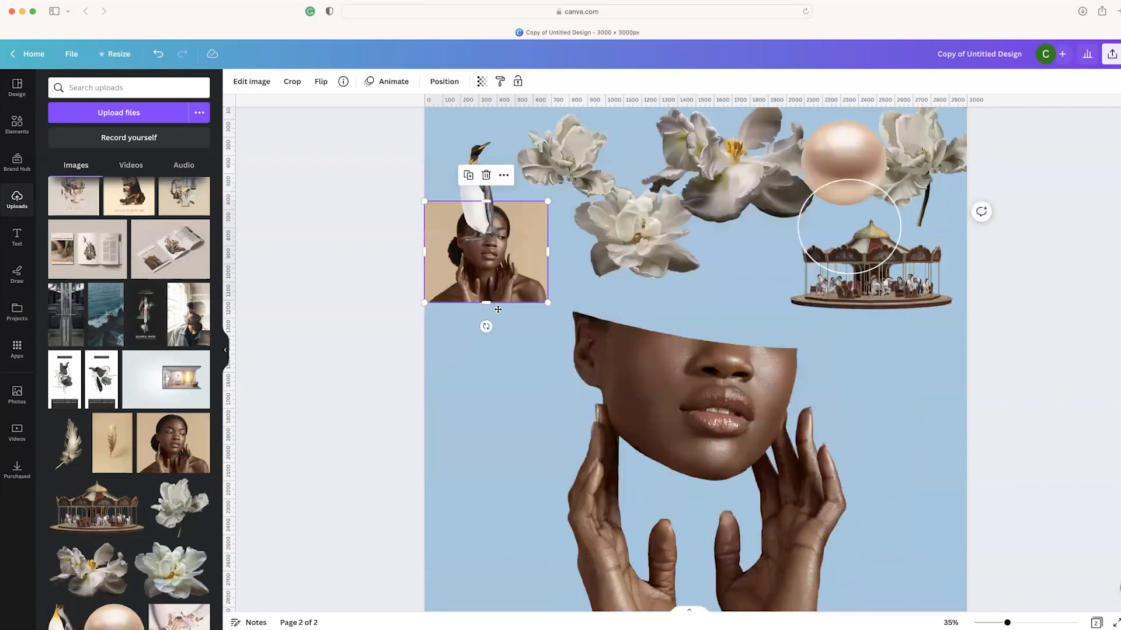
drag(485, 257, 486, 331)
Add a plain filled circle shape over the face cutout for the opening of the head
click(18, 125)
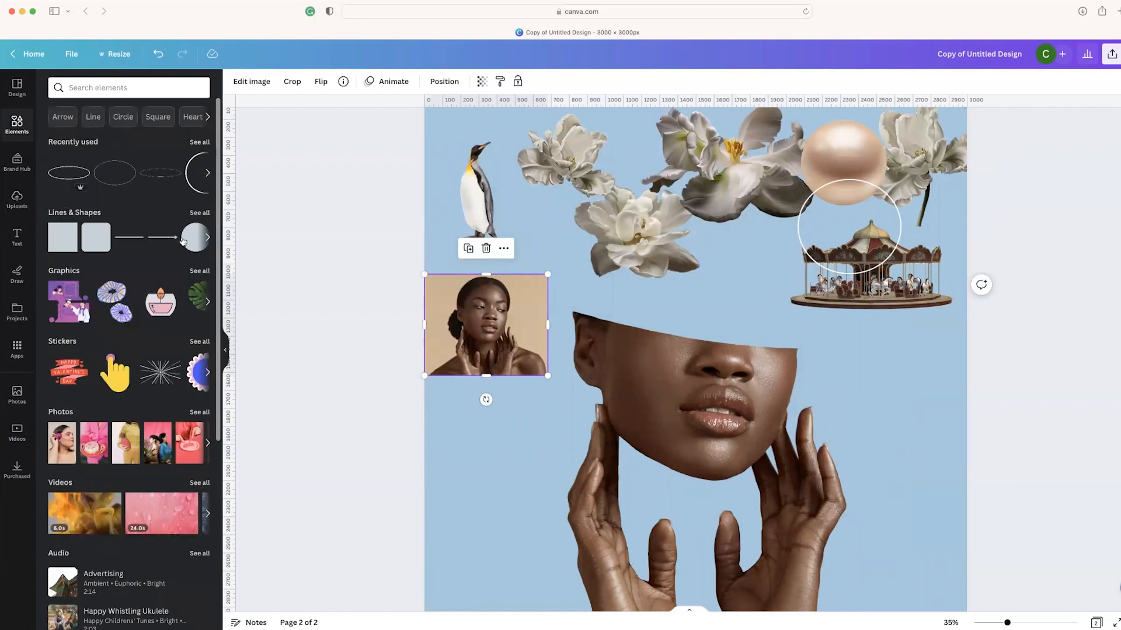
click(188, 239)
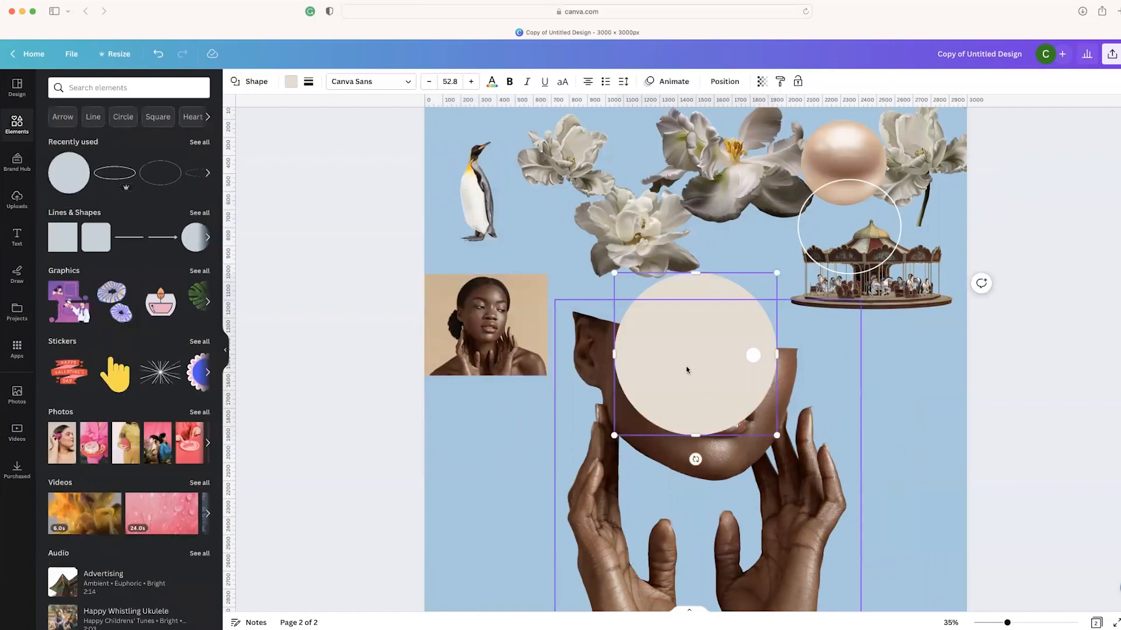
drag(600, 390, 499, 390)
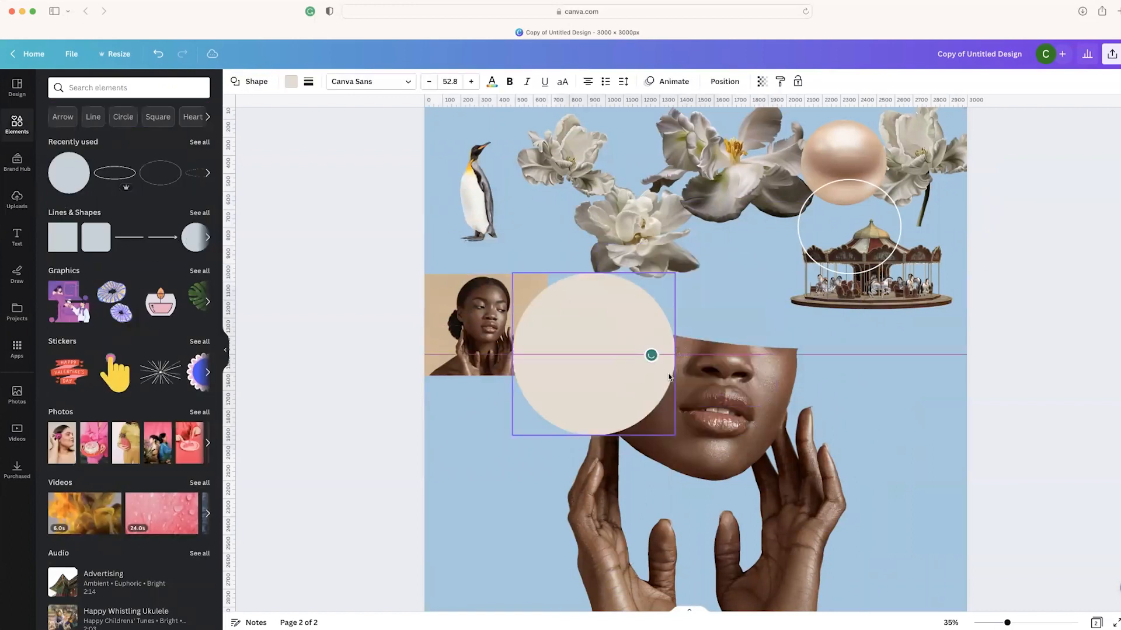
click(248, 82)
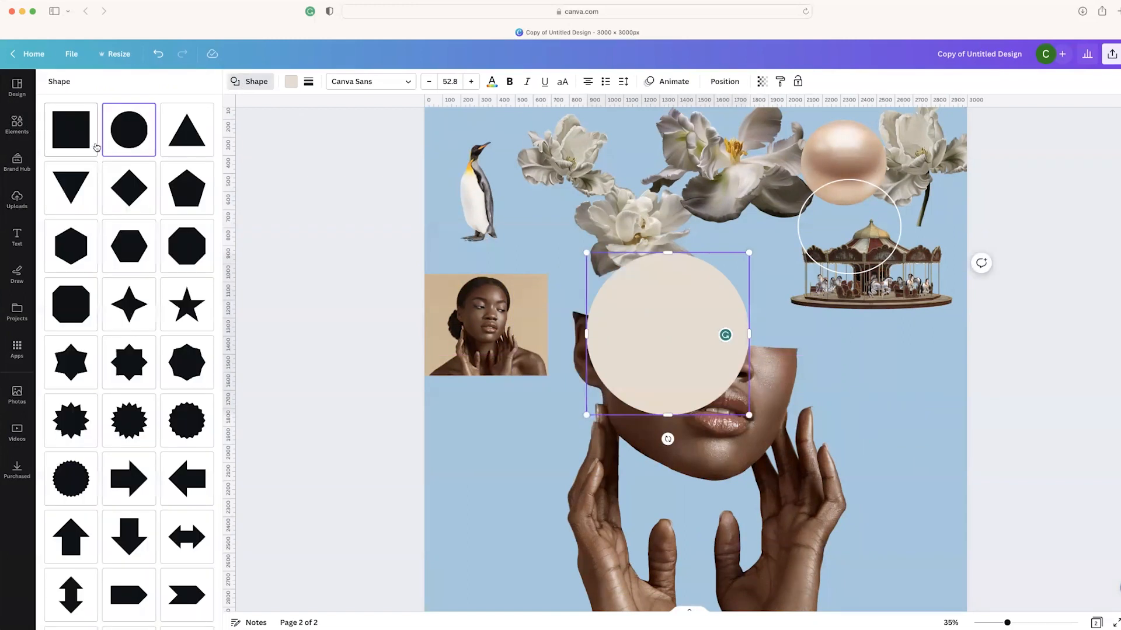
scroll(167, 383, down, 6)
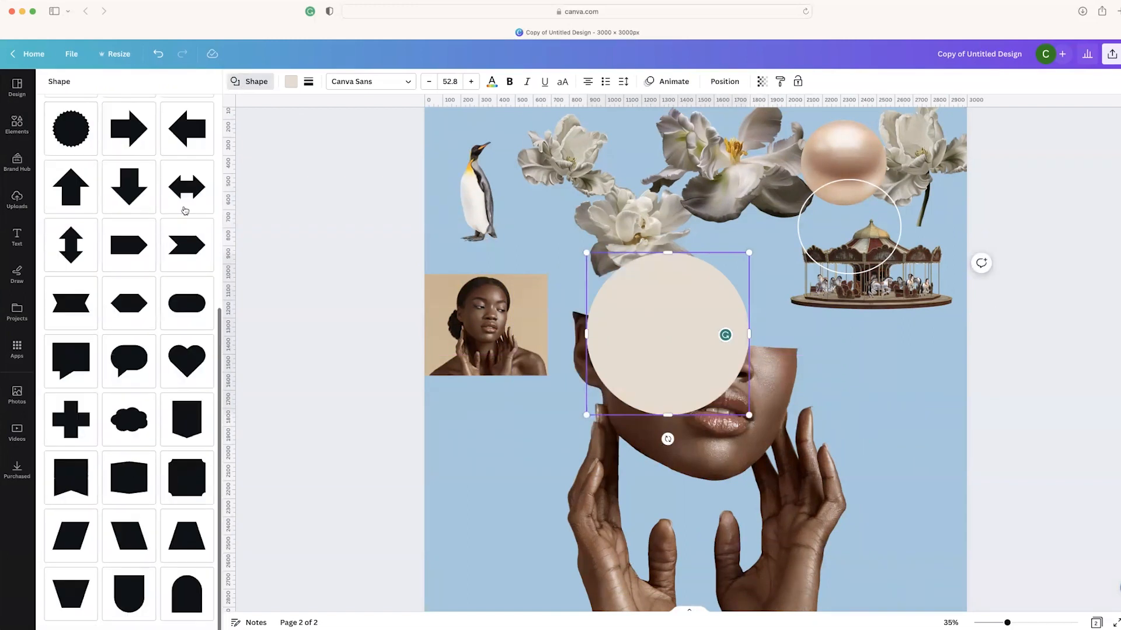
scroll(134, 145, up, 6)
click(894, 501)
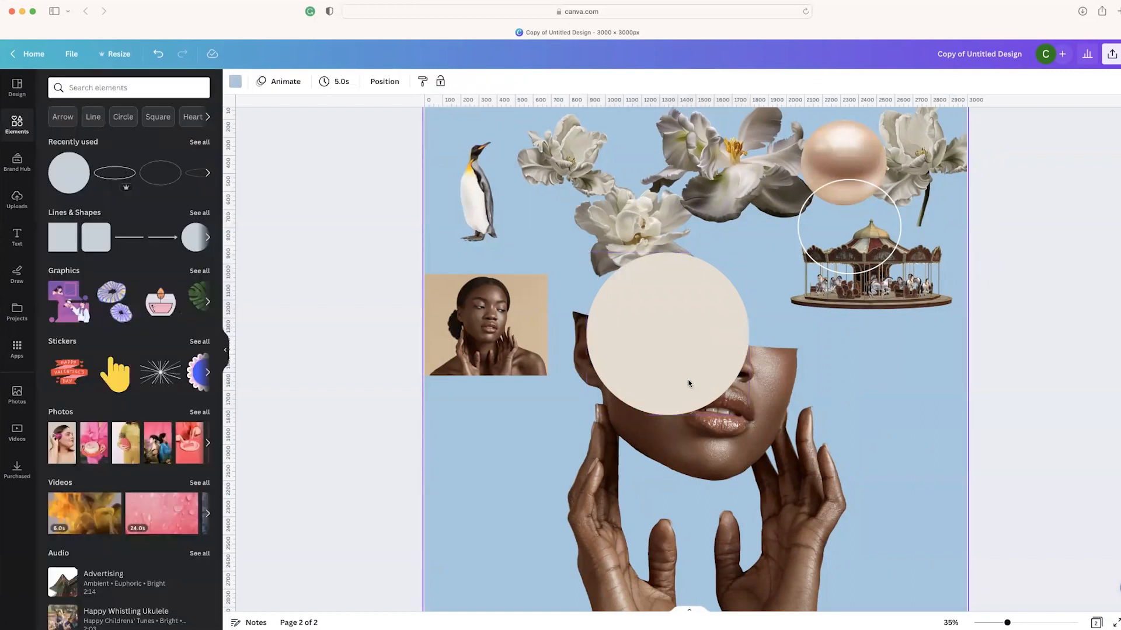
Flatten the circle into a thin ellipse and place it at the ear end of the face's cut edge
click(676, 397)
drag(657, 405, 670, 269)
drag(676, 326, 664, 348)
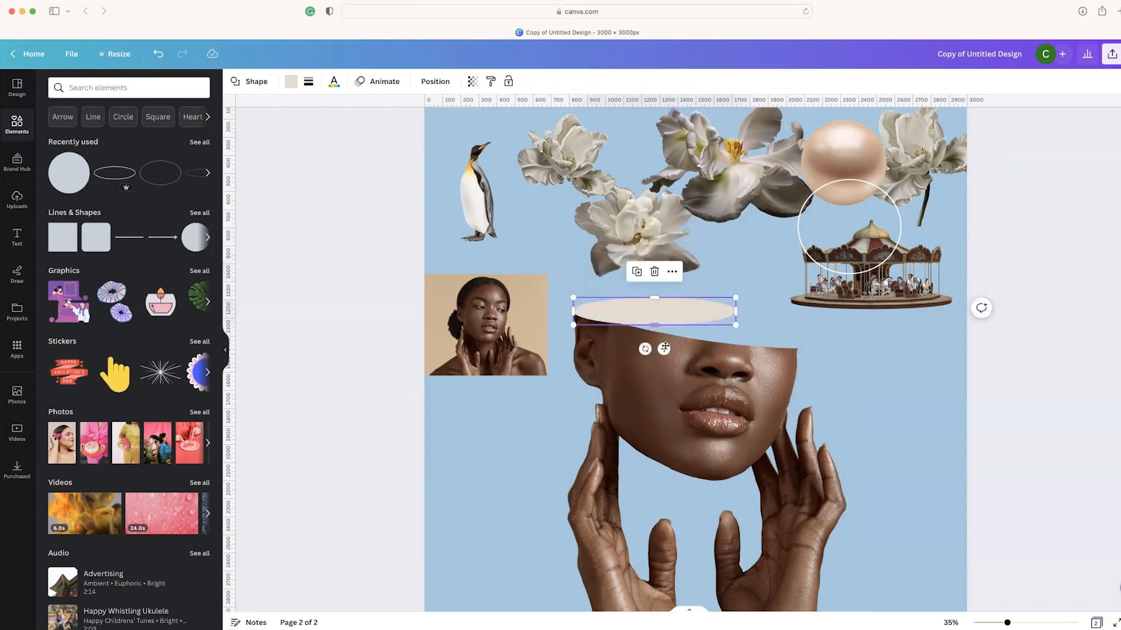
Tilt the ellipse to match the slanted cut and stretch it across the full width of the face
drag(670, 318, 701, 332)
drag(666, 368, 658, 334)
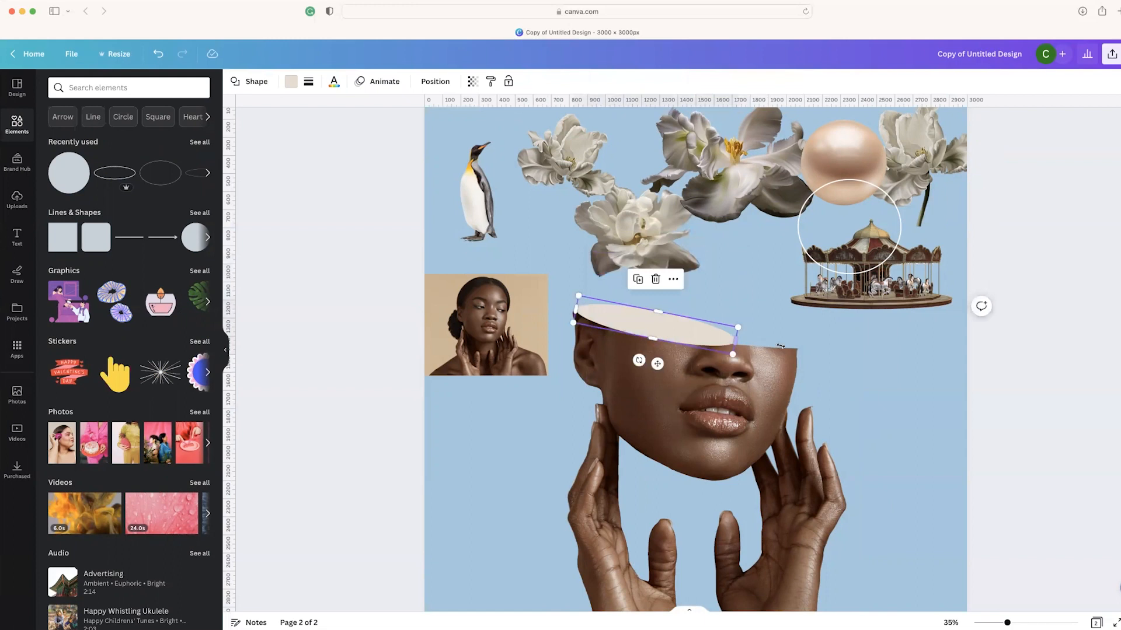
drag(733, 340, 794, 347)
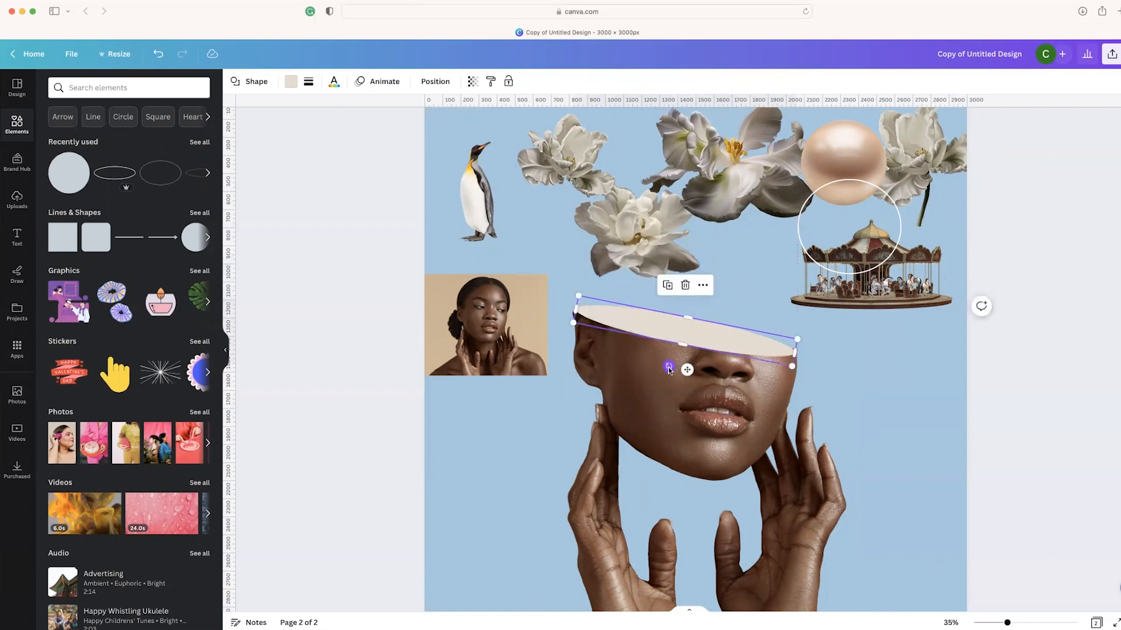
drag(670, 369, 662, 330)
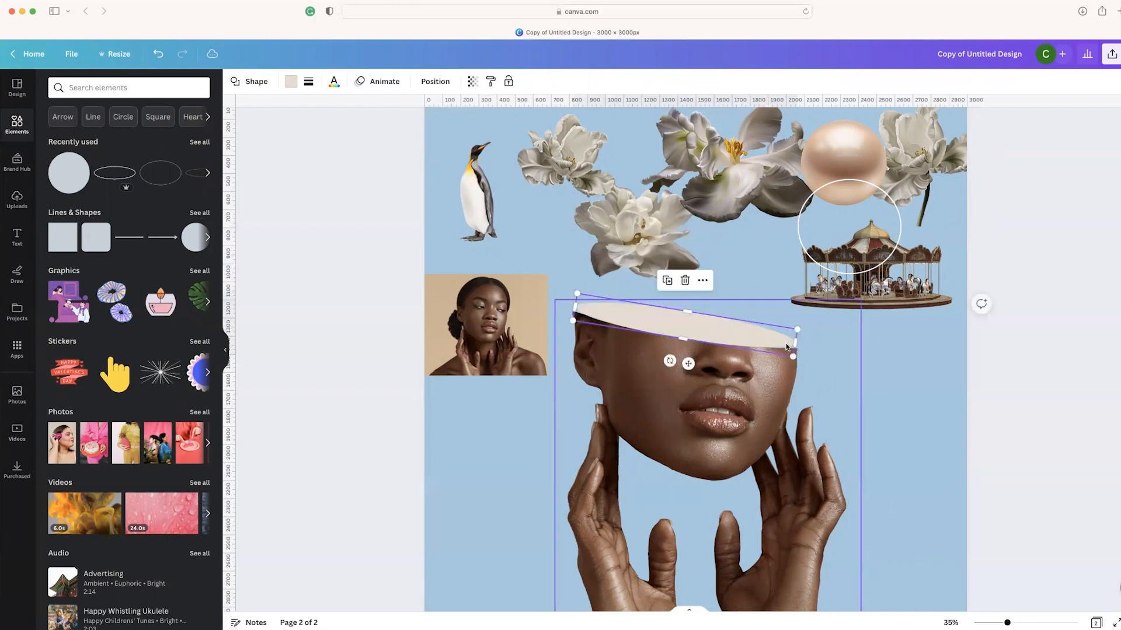
drag(797, 347, 799, 346)
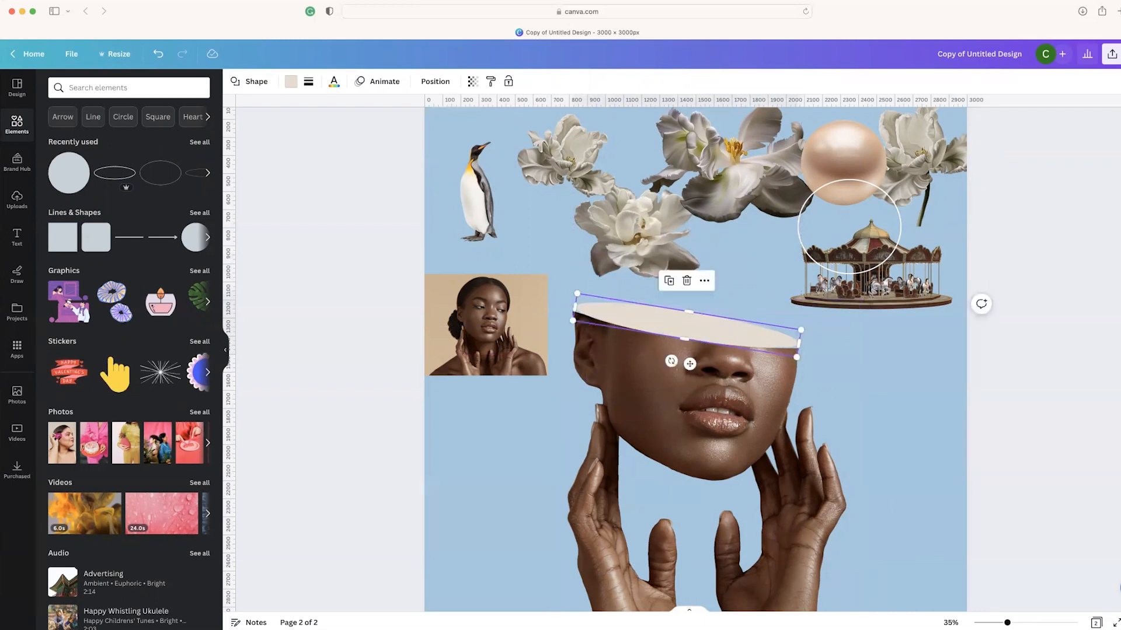
Fine-tune the ellipse along the cut edge and stretch its ear-side end, giving it a size of about 1,264 × 152
scroll(554, 292, up, 5)
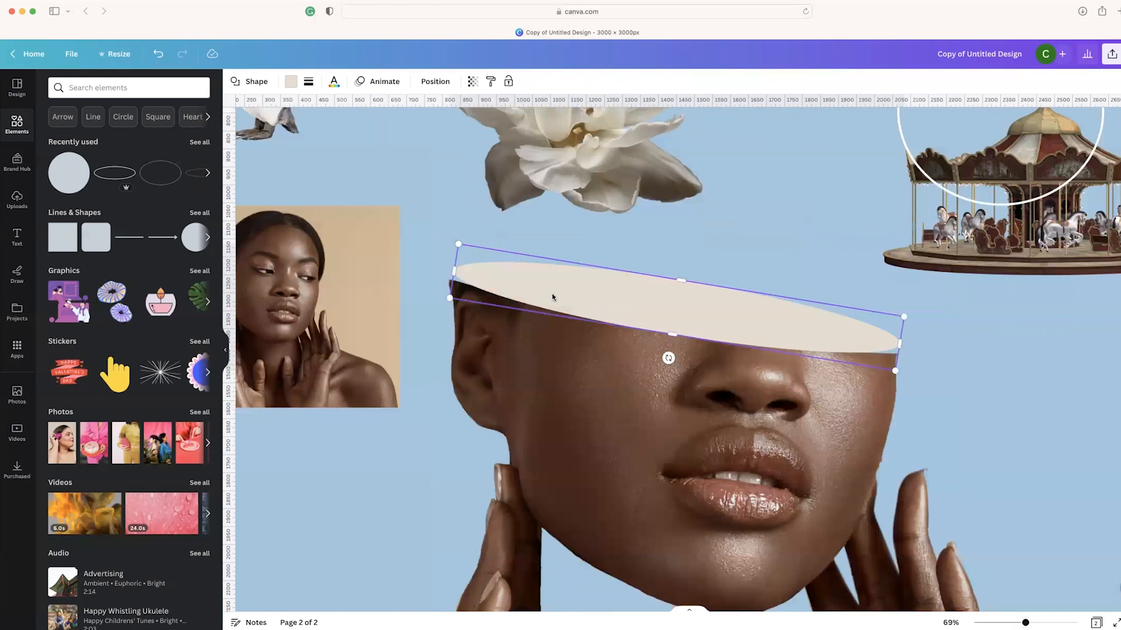
key(shift+Up)
drag(555, 295, 562, 296)
drag(474, 286, 469, 284)
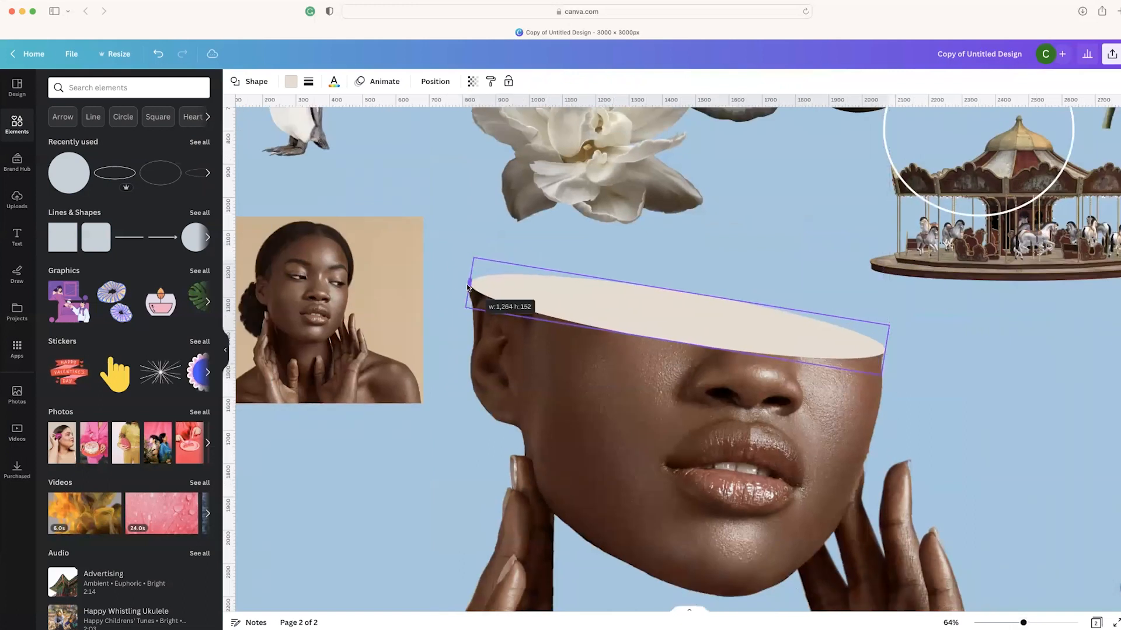
click(946, 381)
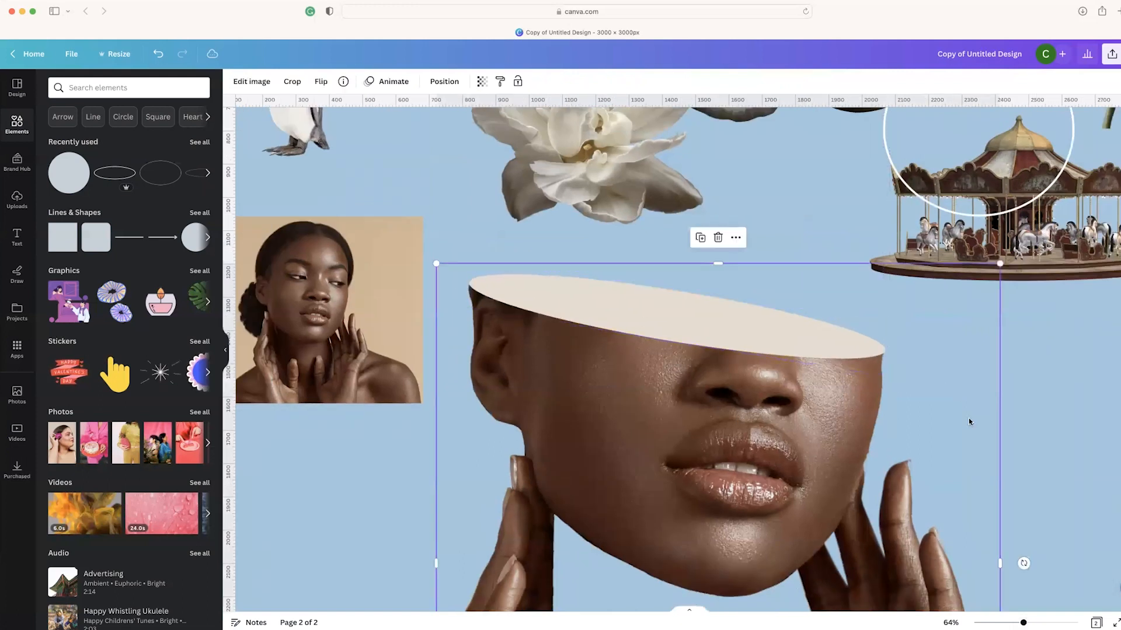
Reorder the ellipse layer so it sits directly beneath the face-and-hands cutout
click(738, 334)
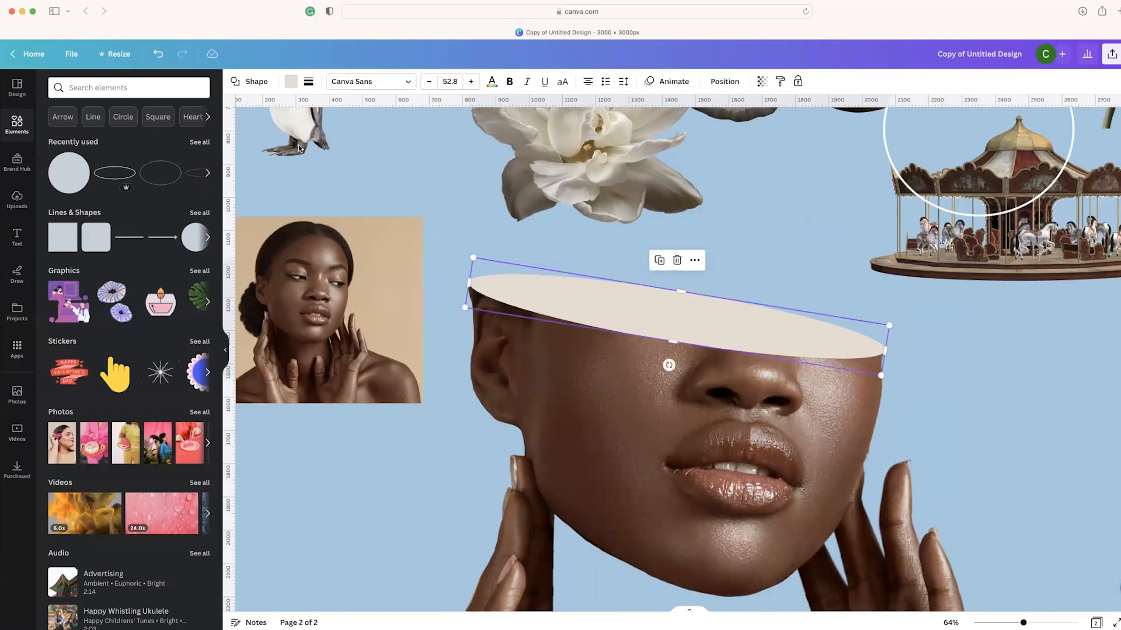
click(724, 81)
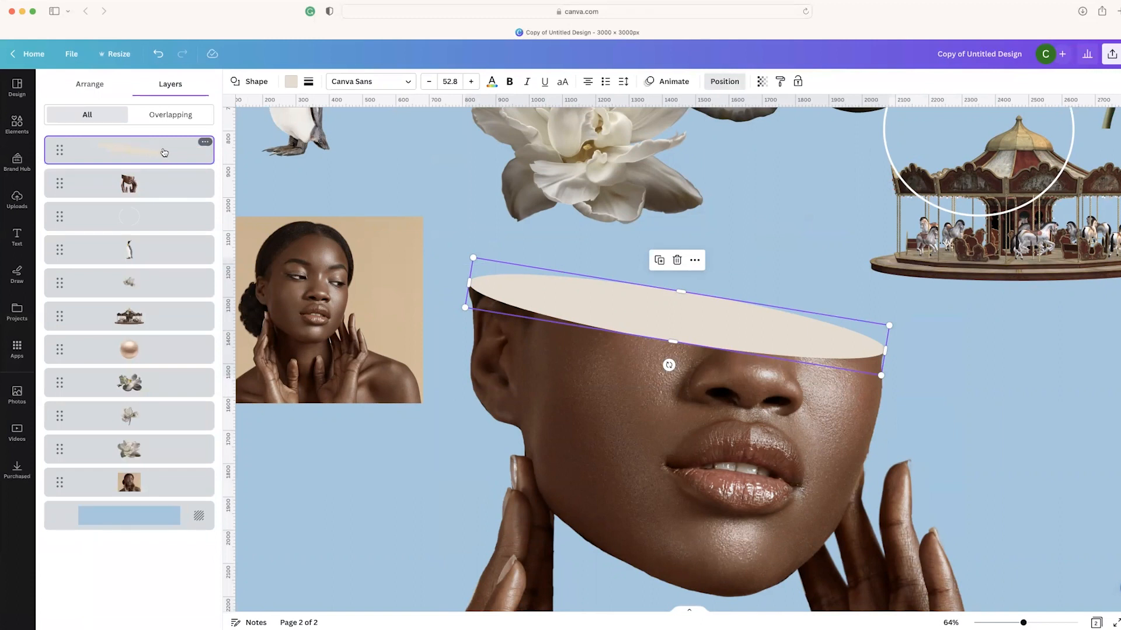
drag(164, 153, 169, 201)
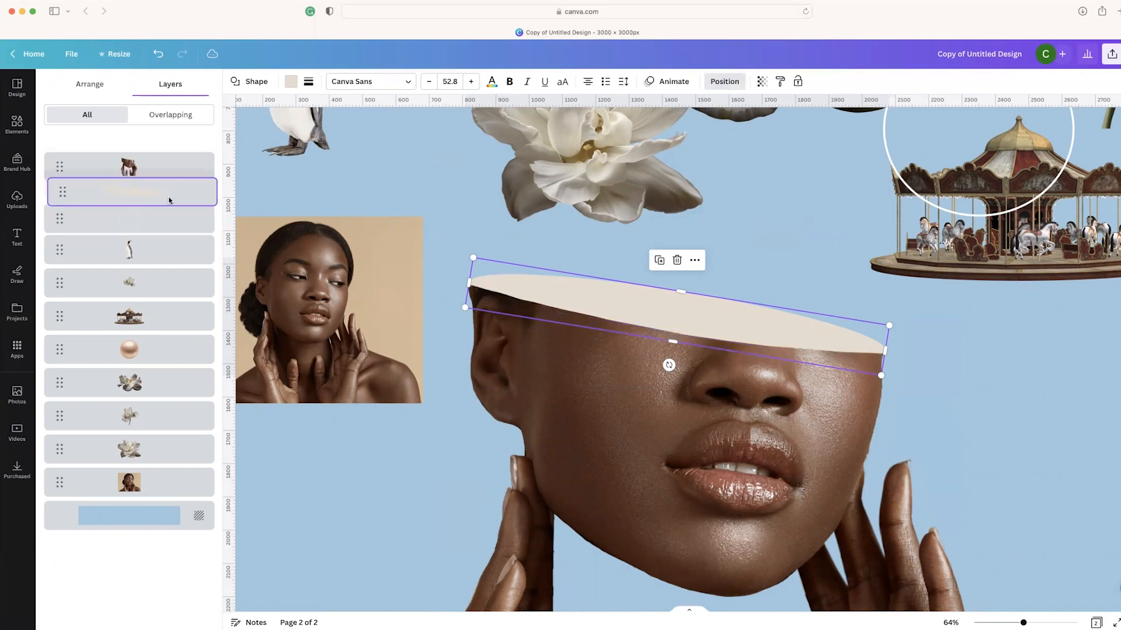
click(1008, 379)
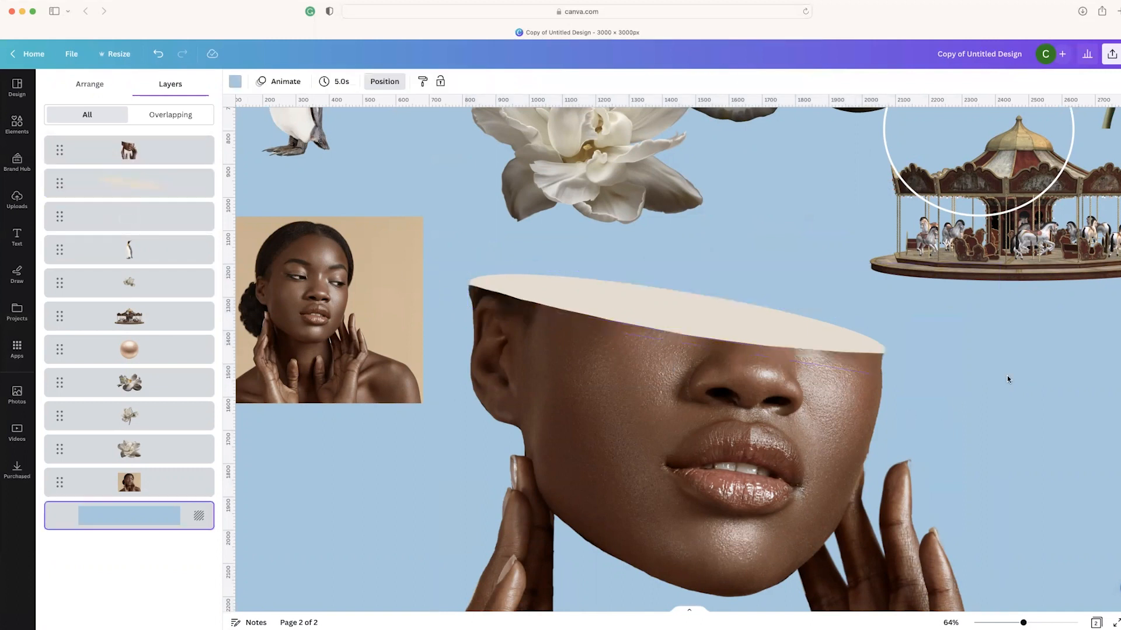
Find the soft white horizontal glow image among the uploads and add it to the page
click(17, 124)
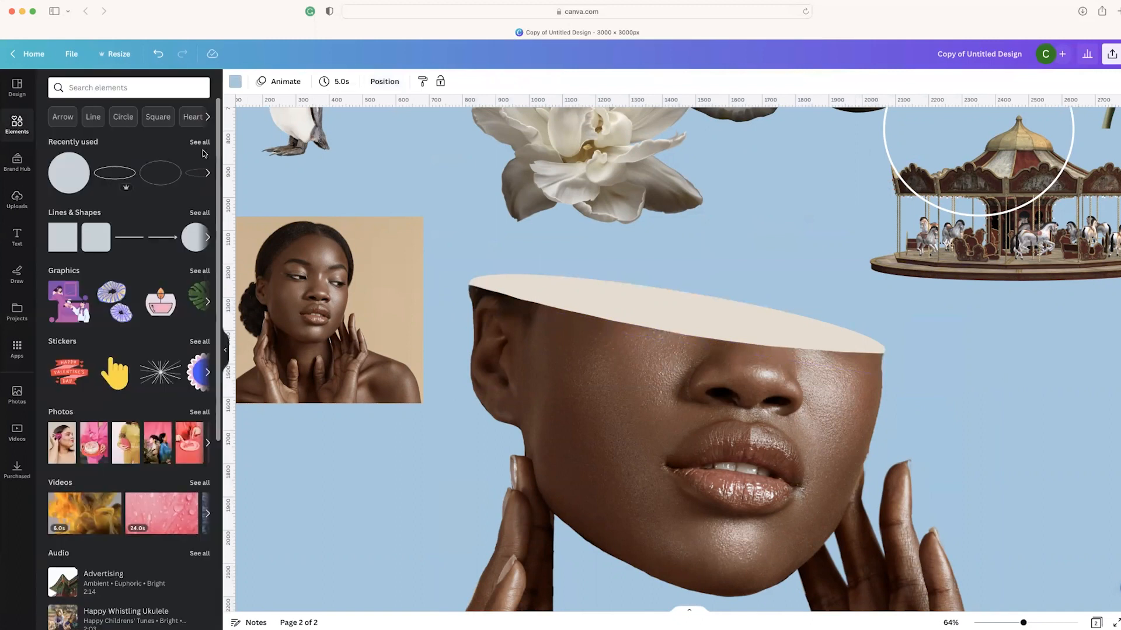
click(198, 142)
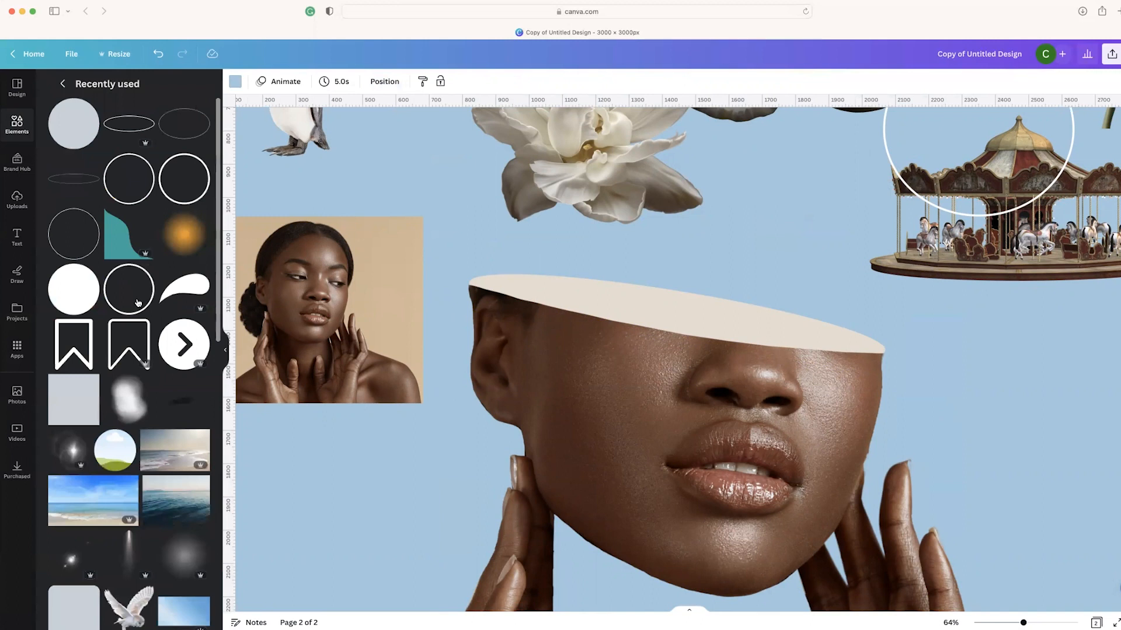
click(17, 206)
scroll(91, 272, down, 2)
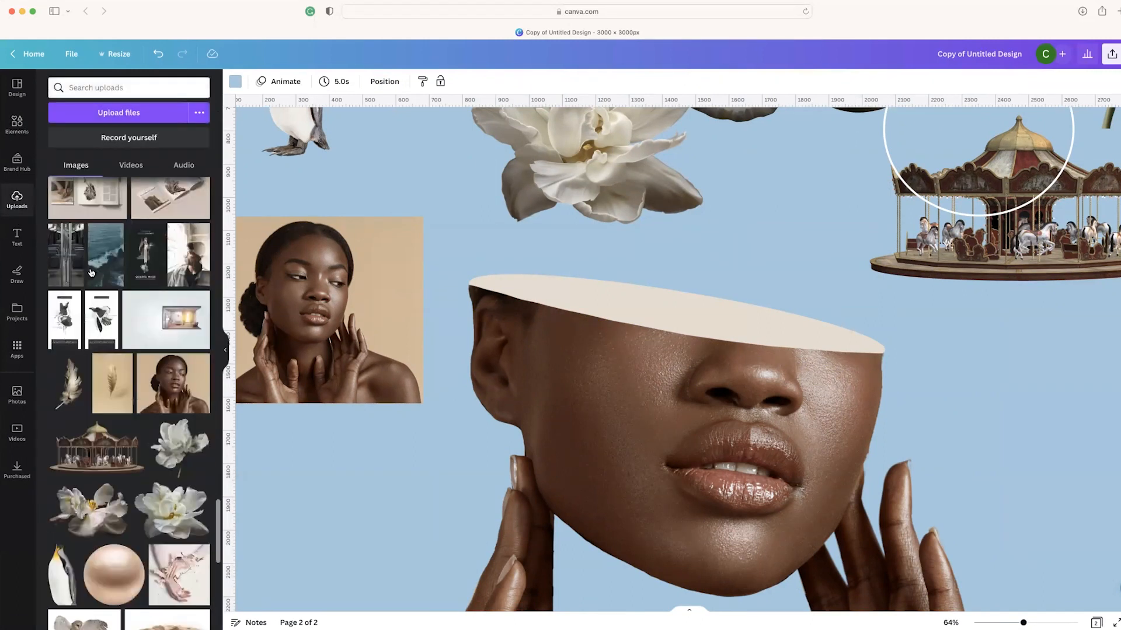
scroll(91, 272, down, 5)
scroll(91, 273, down, 5)
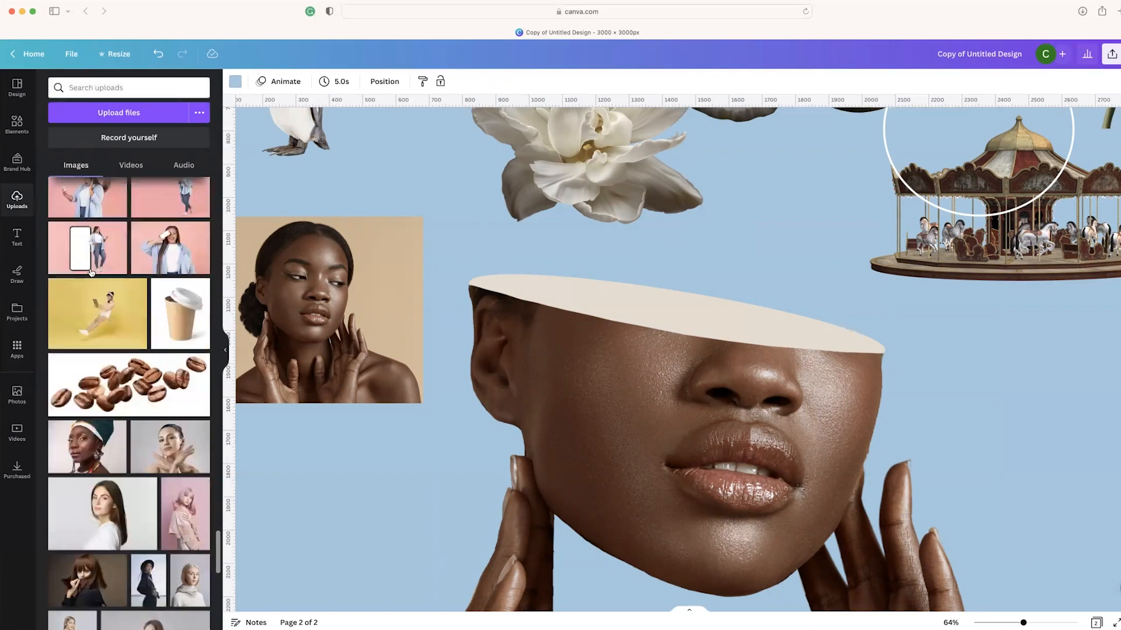
scroll(91, 272, down, 5)
scroll(91, 273, down, 3)
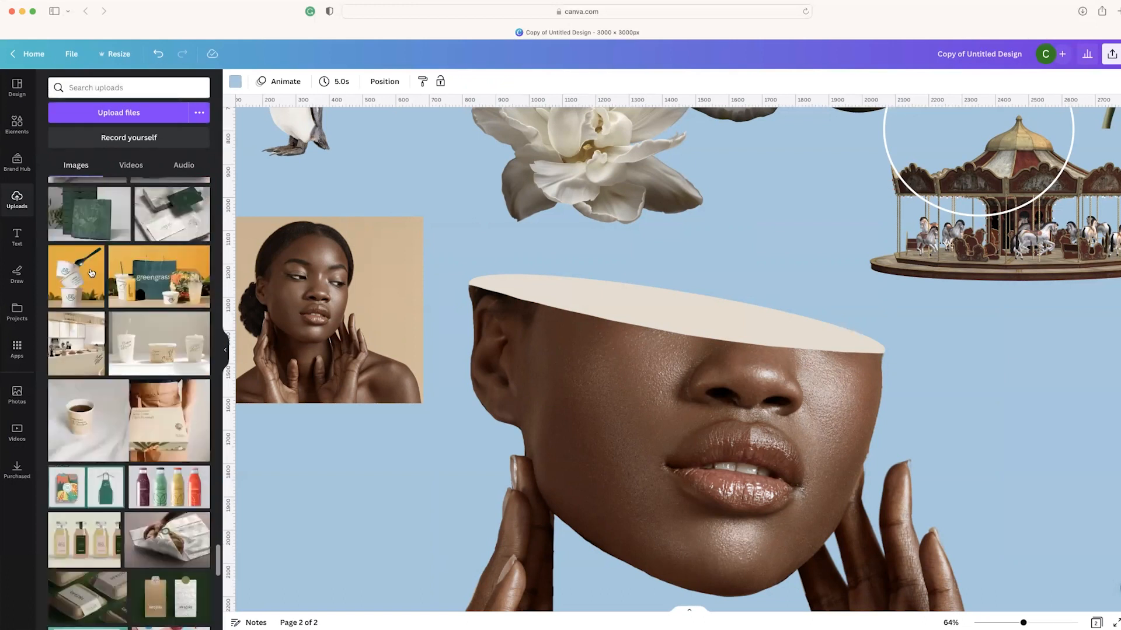
scroll(91, 273, down, 5)
scroll(91, 272, down, 5)
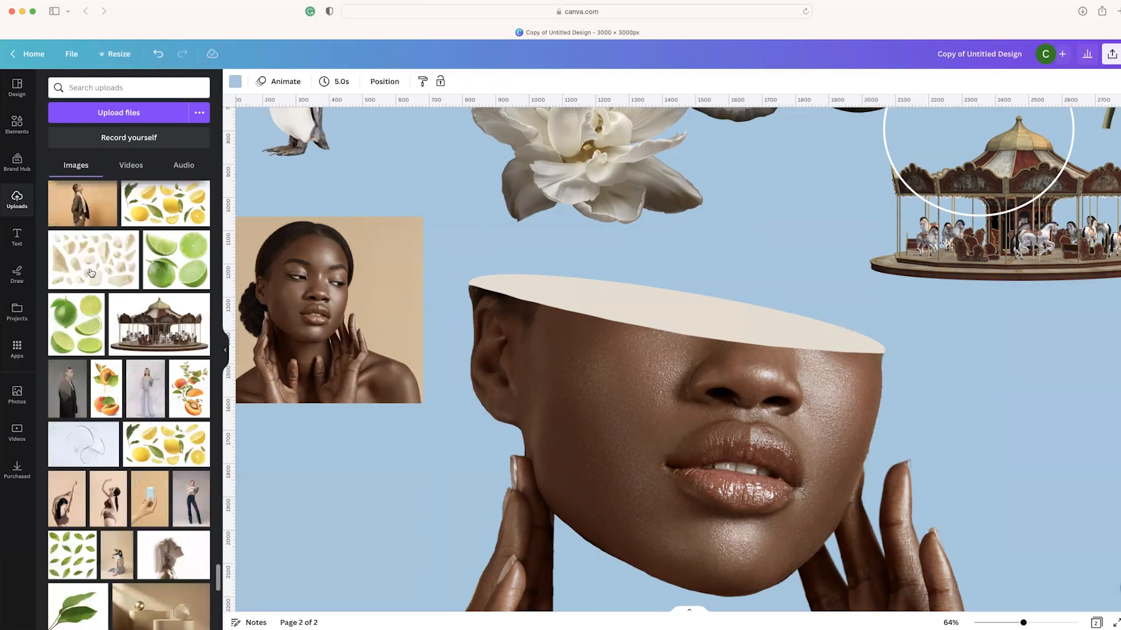
scroll(91, 273, down, 5)
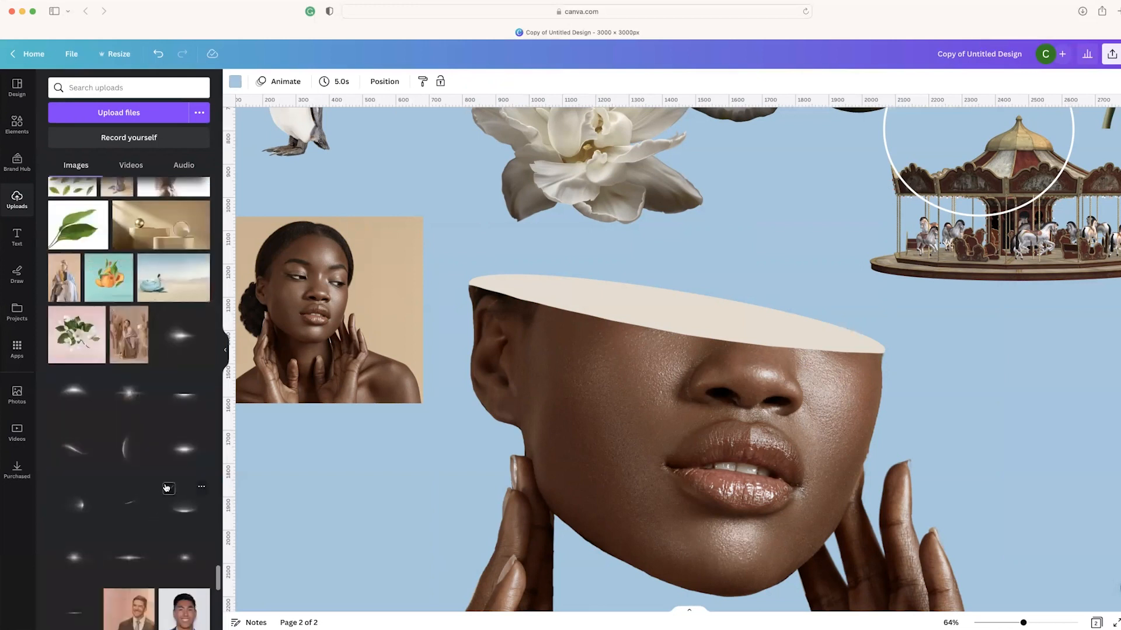
scroll(181, 517, up, 1)
click(182, 465)
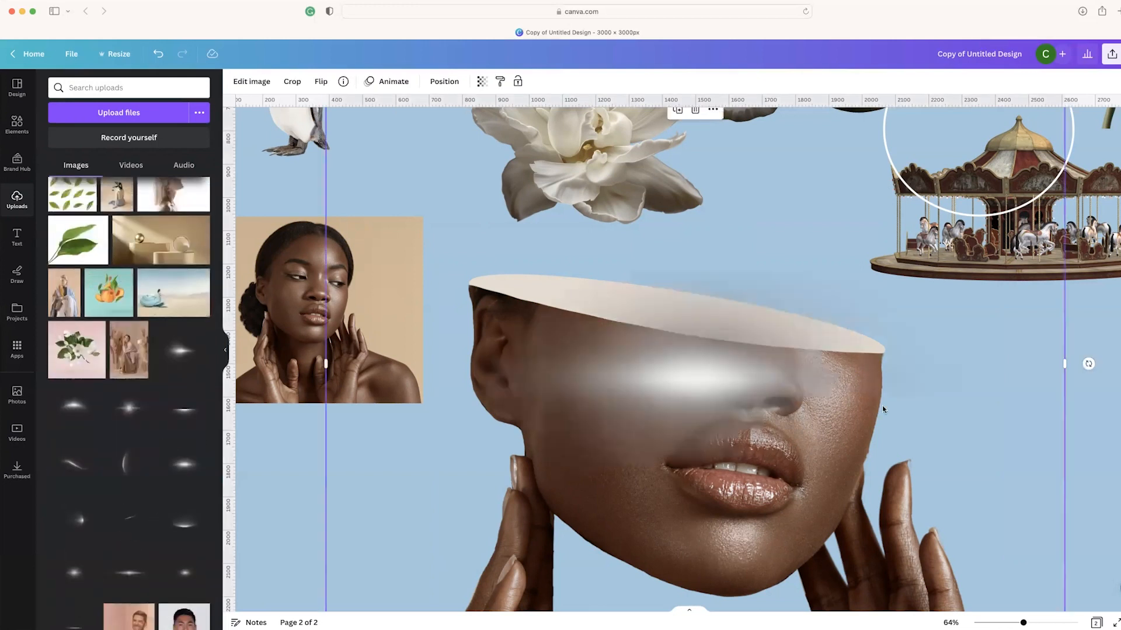
Shrink the glow image to about 1,322 × 1,322 and move it over the head's opening
scroll(1005, 369, up, 2)
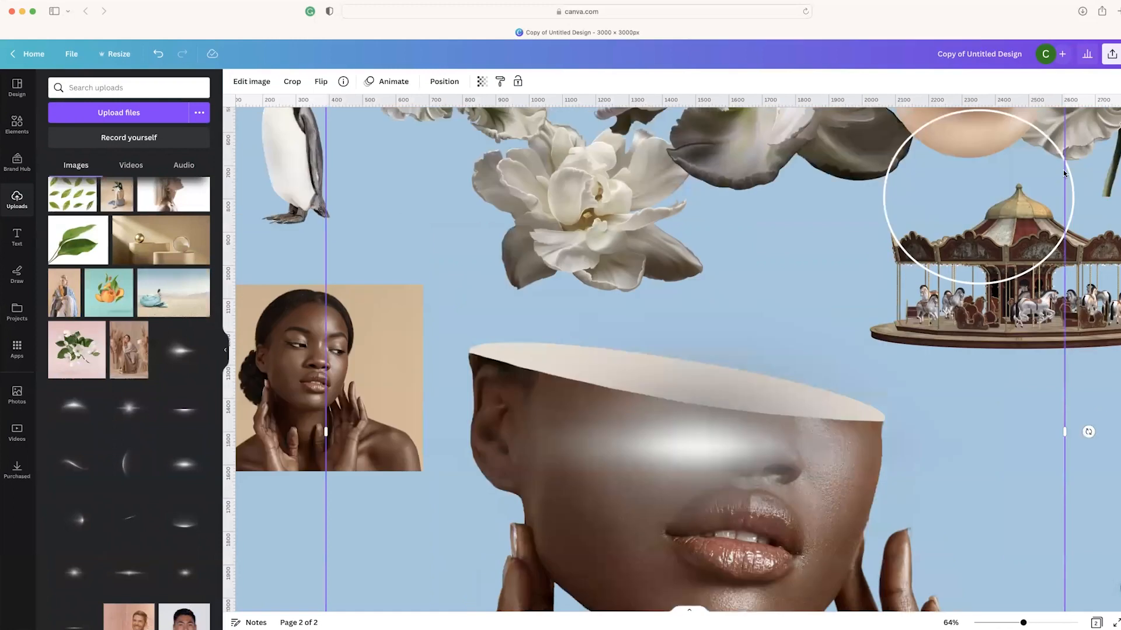
scroll(814, 368, up, 3)
drag(1065, 171, 728, 432)
scroll(636, 500, down, 2)
drag(605, 540, 762, 273)
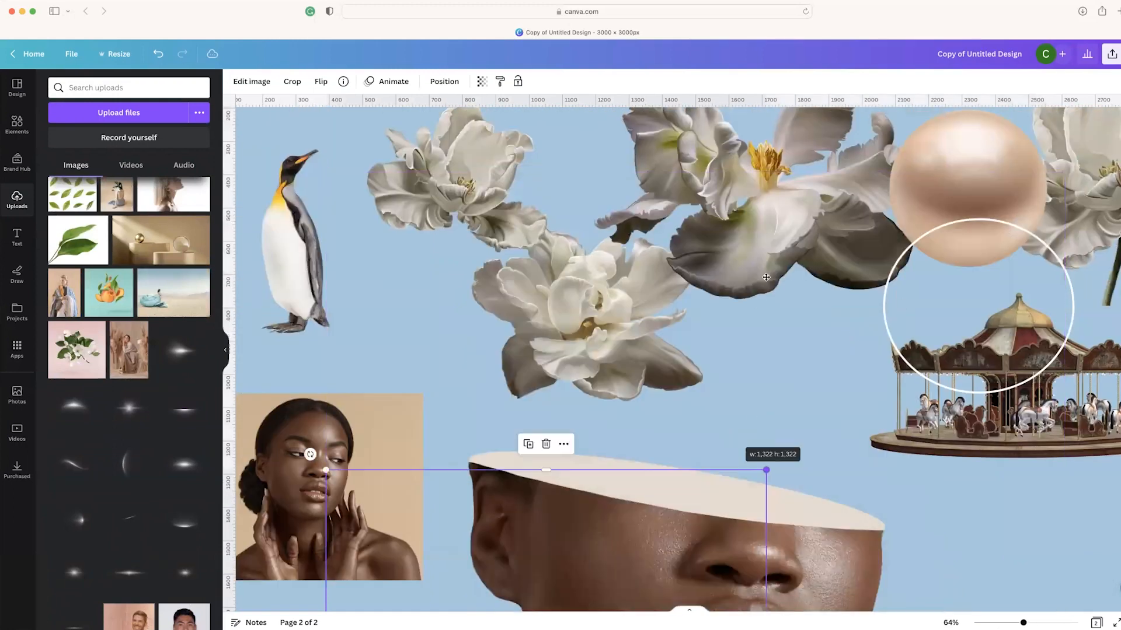
drag(921, 148, 908, 178)
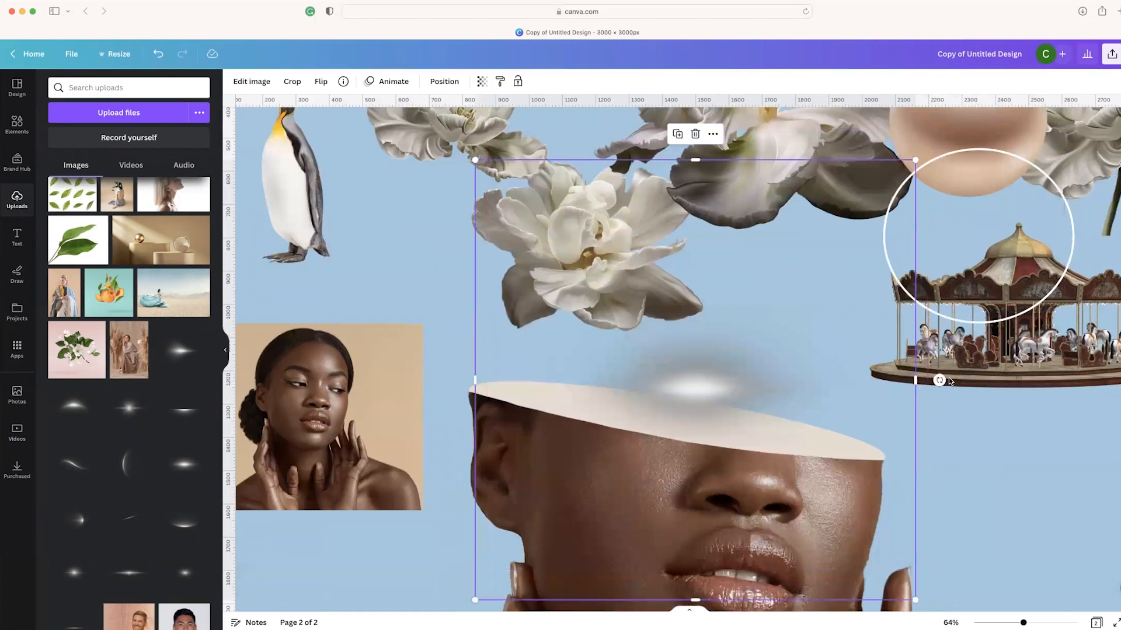
Tilt the glow to match the slant of the ellipse and reposition it near the front cut edge
drag(939, 380, 938, 407)
drag(730, 372, 712, 401)
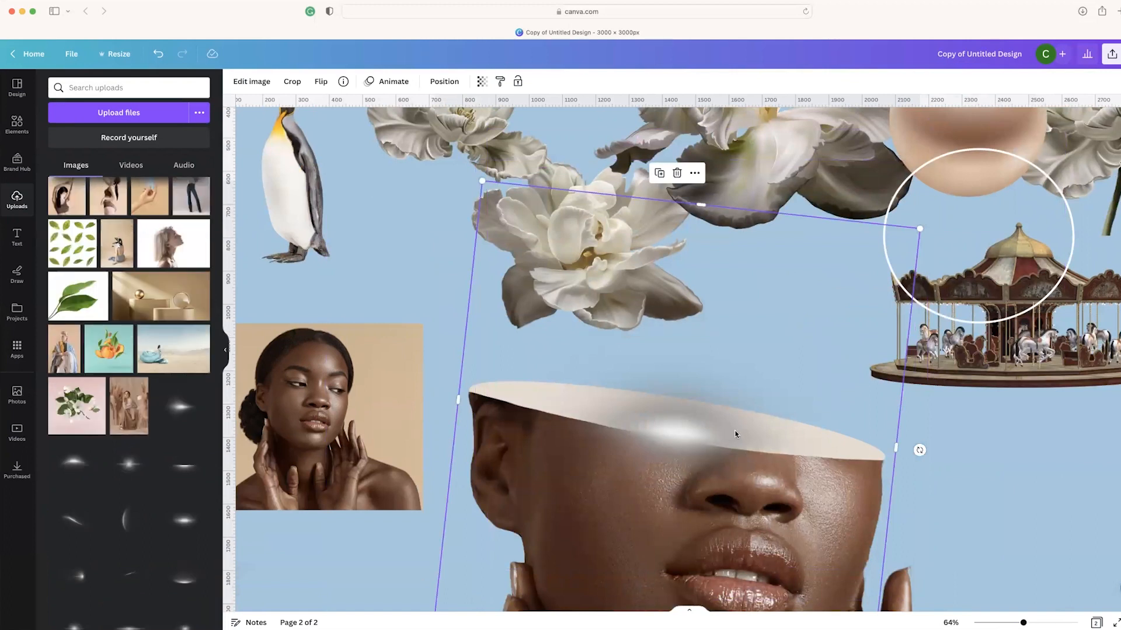
drag(672, 415, 708, 401)
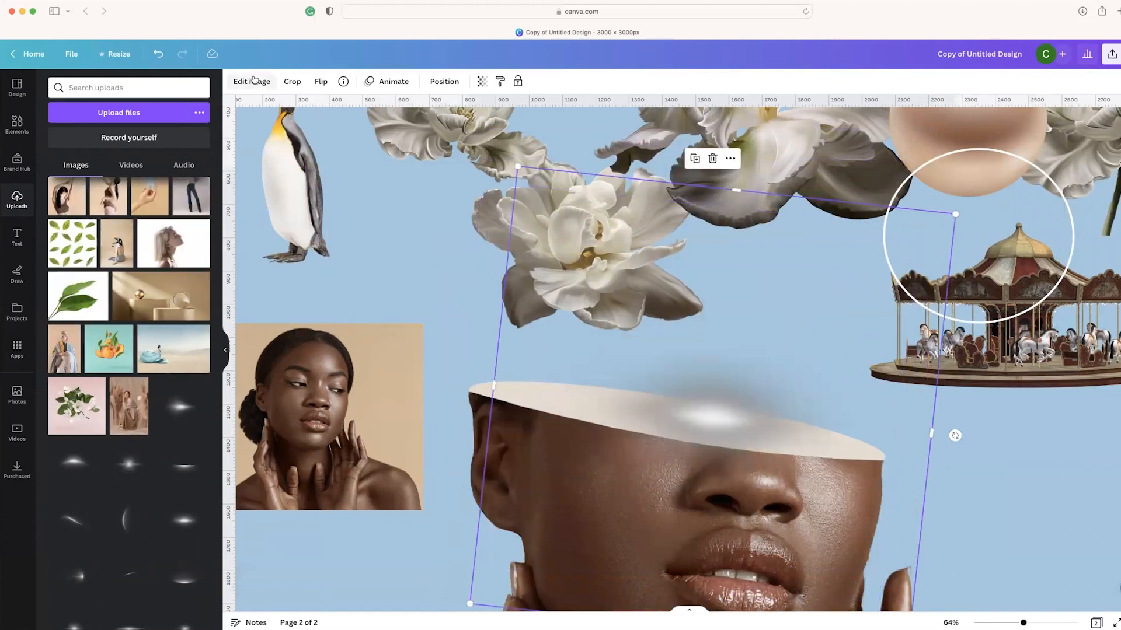
Apply the Coral duotone effect to the glow, with white highlights and light beige shadows
click(254, 82)
click(188, 200)
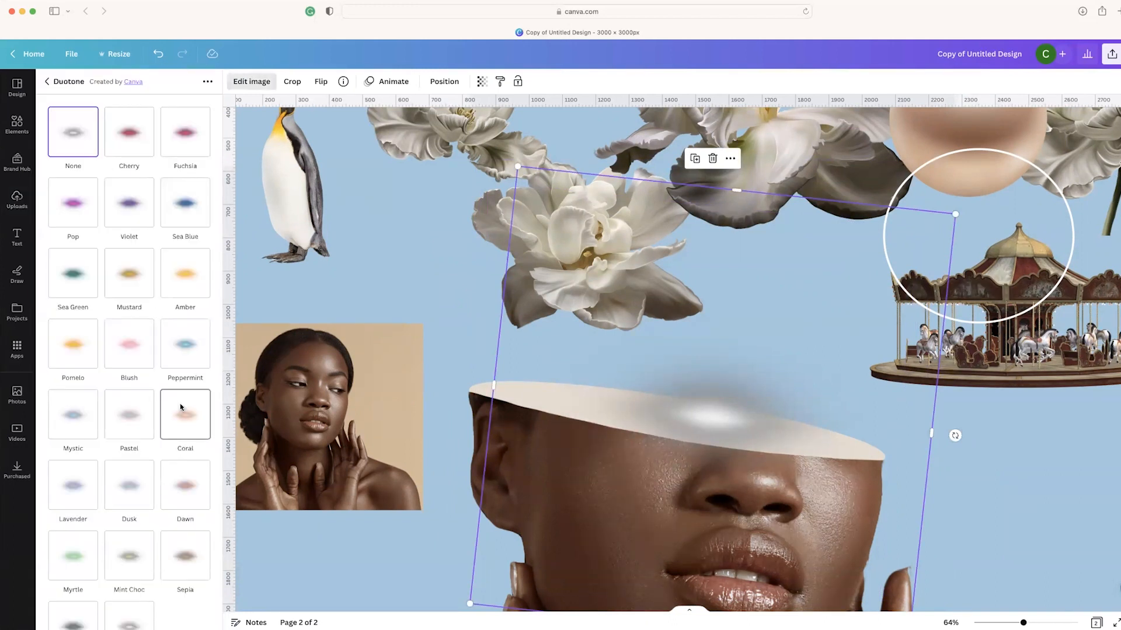
click(181, 408)
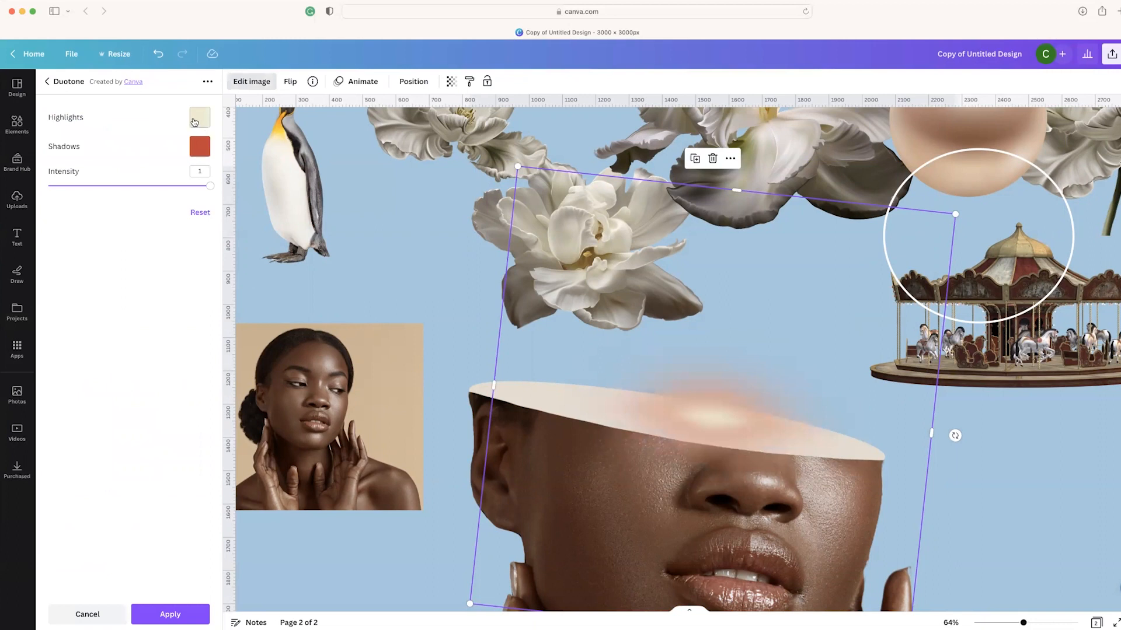
click(199, 118)
click(330, 180)
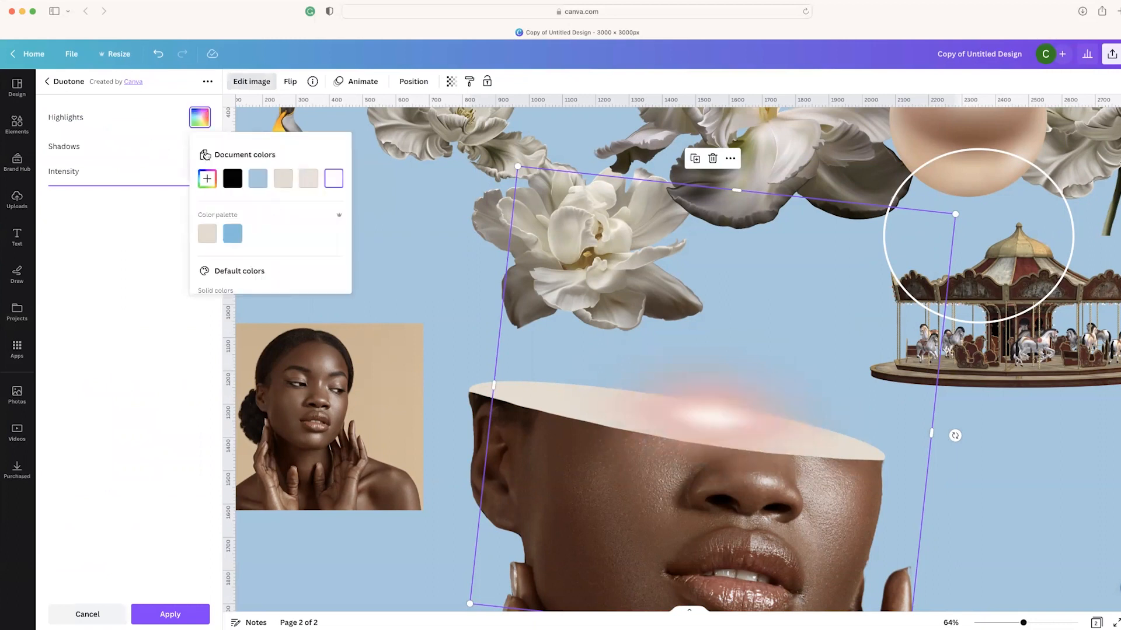
click(204, 153)
click(291, 208)
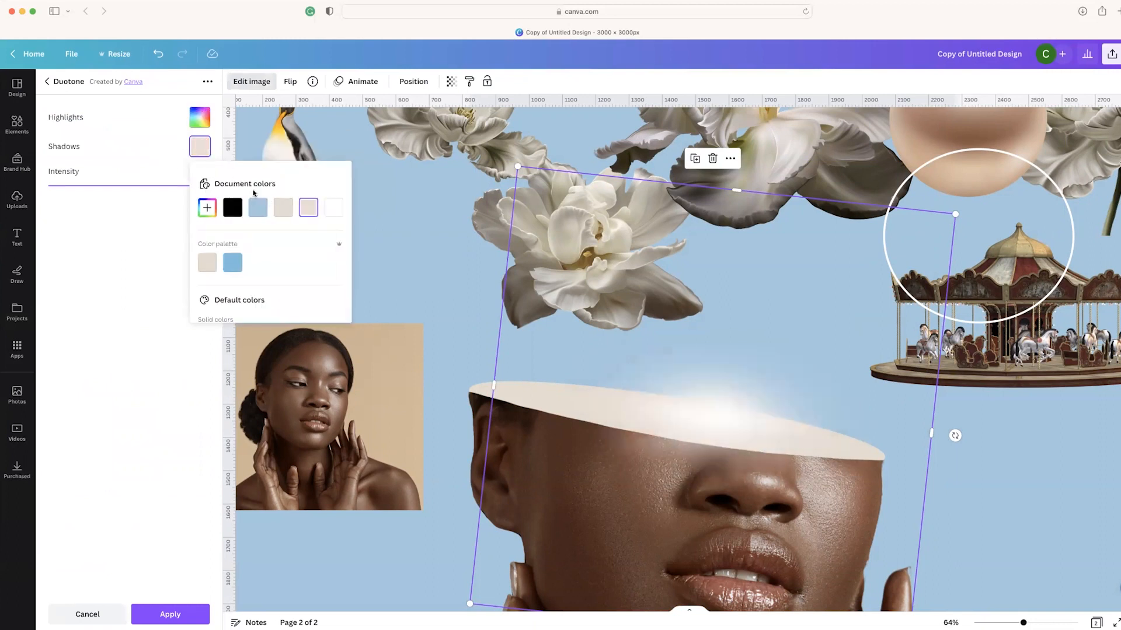
key(Escape)
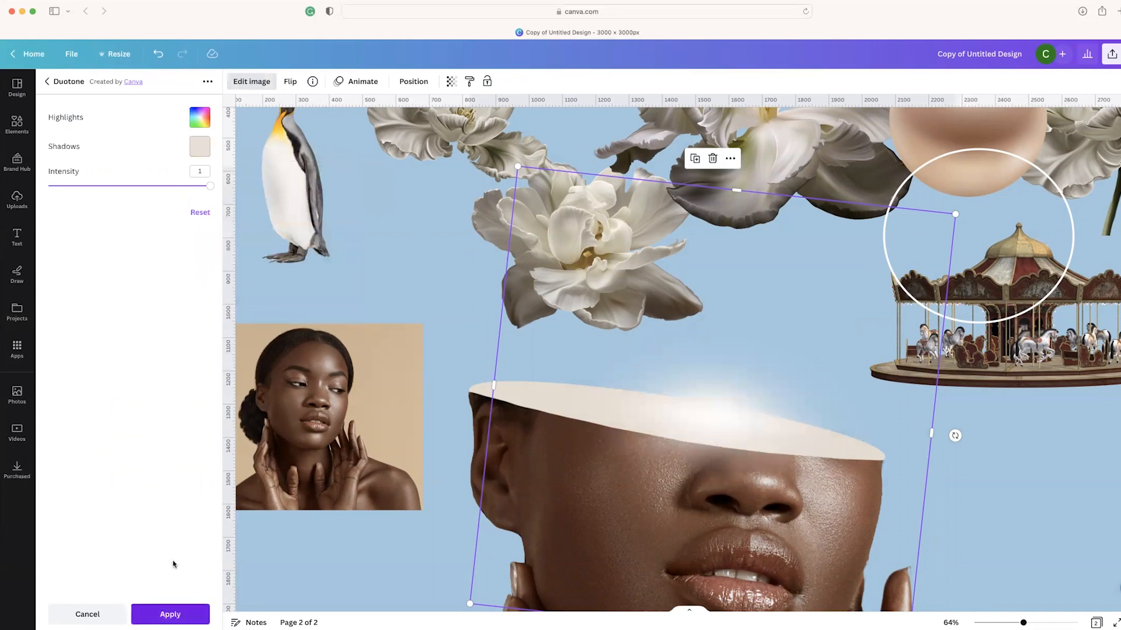
click(200, 117)
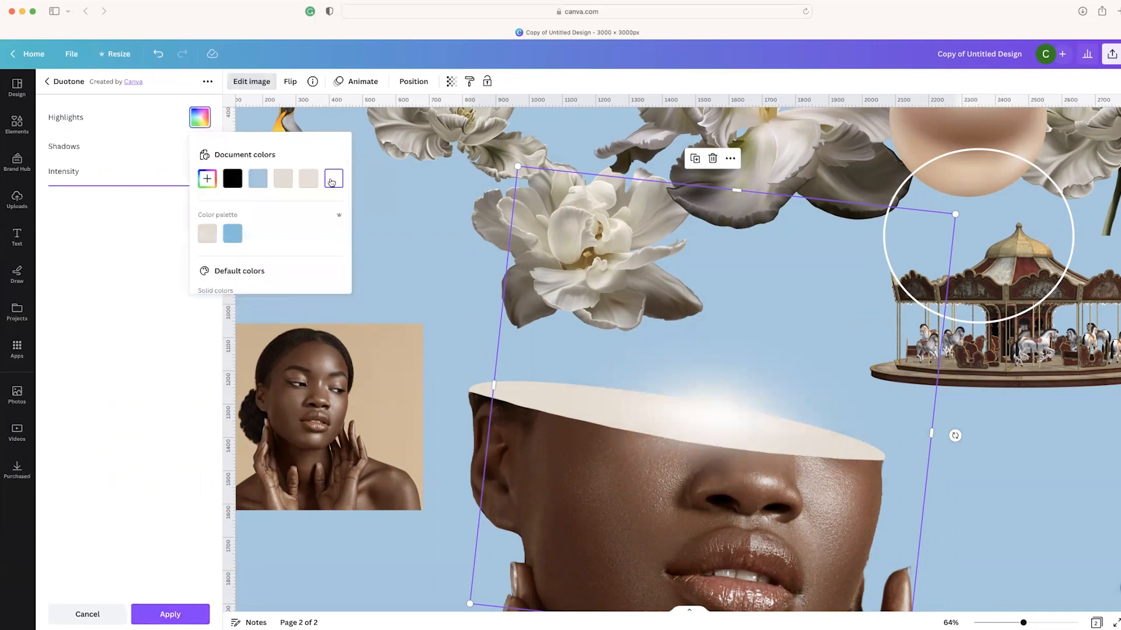
click(200, 147)
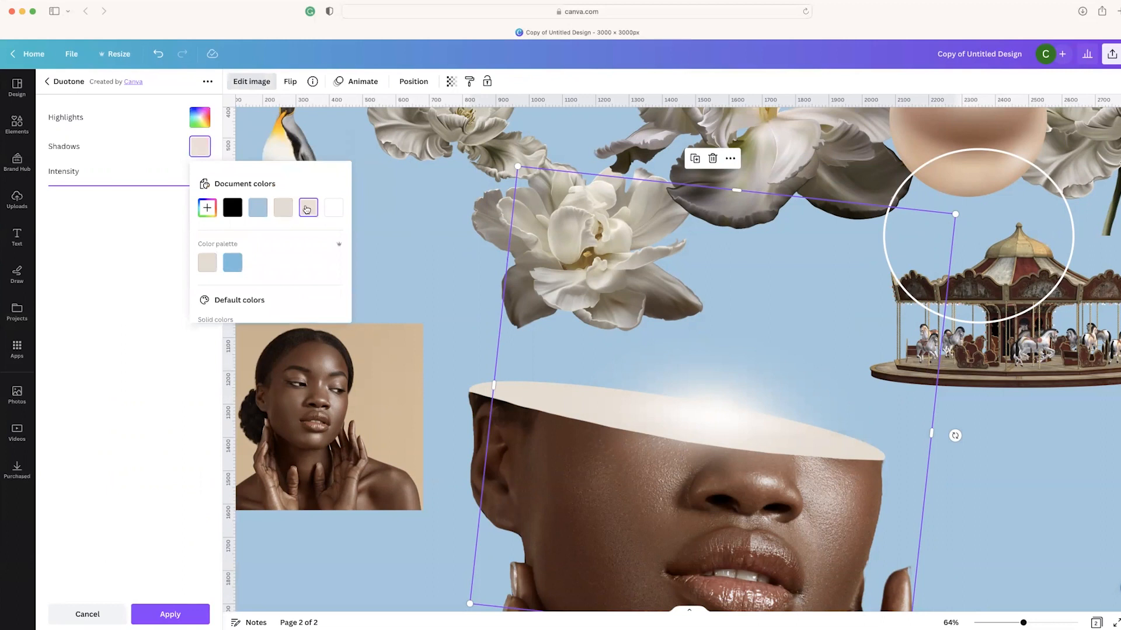
click(175, 618)
Scale the glow down slightly and place it along the lower cut edge of the head's opening
drag(771, 423, 729, 438)
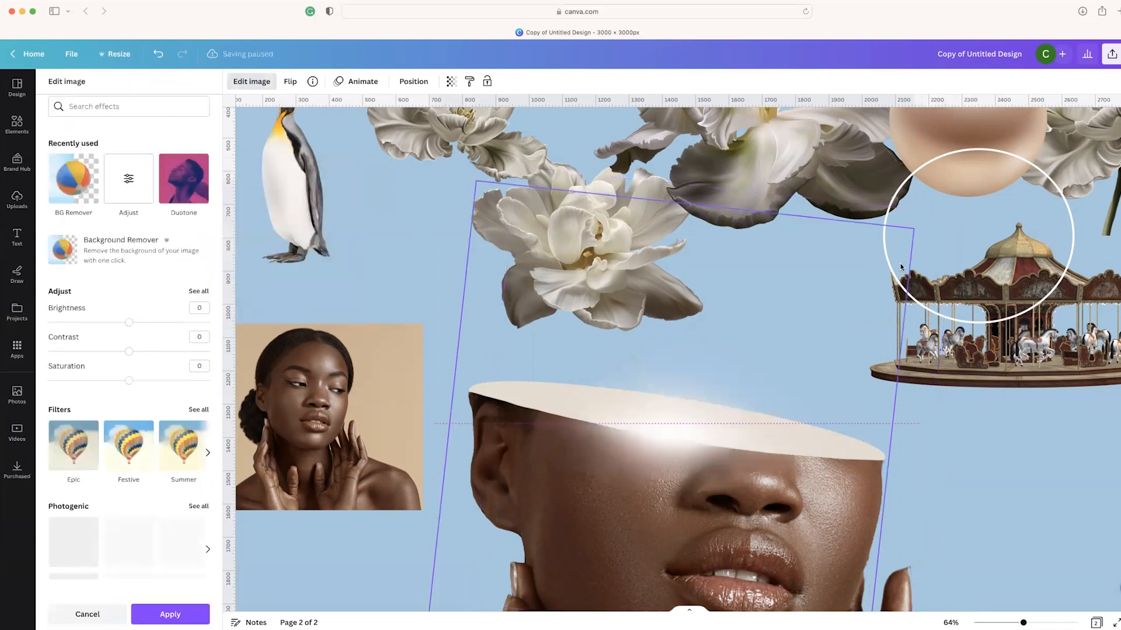
drag(920, 237, 926, 238)
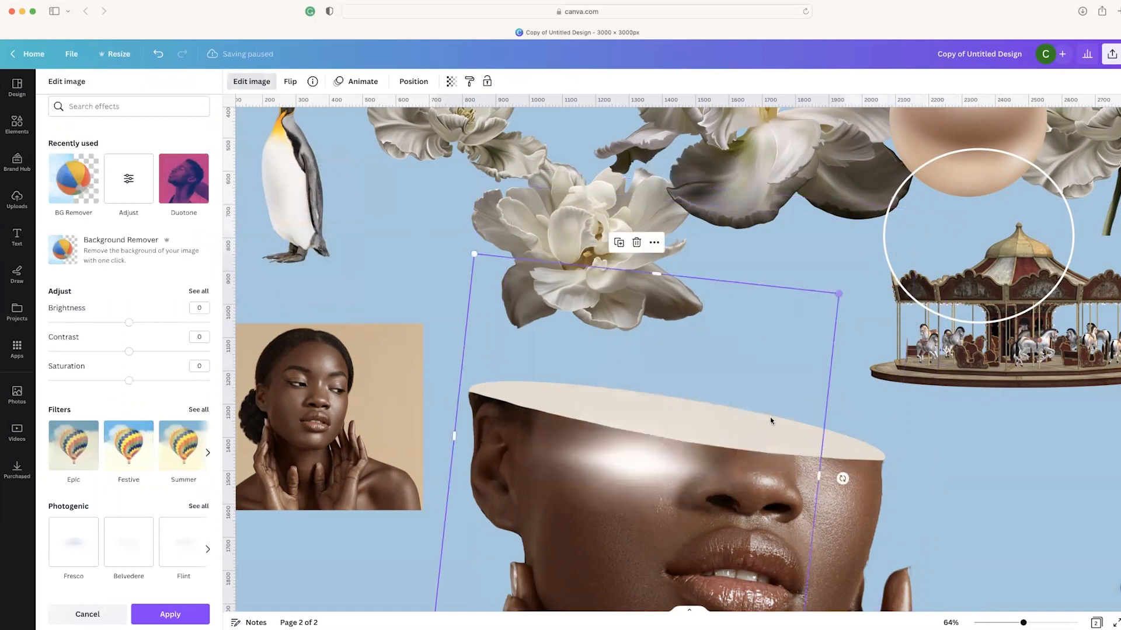
drag(727, 441, 768, 415)
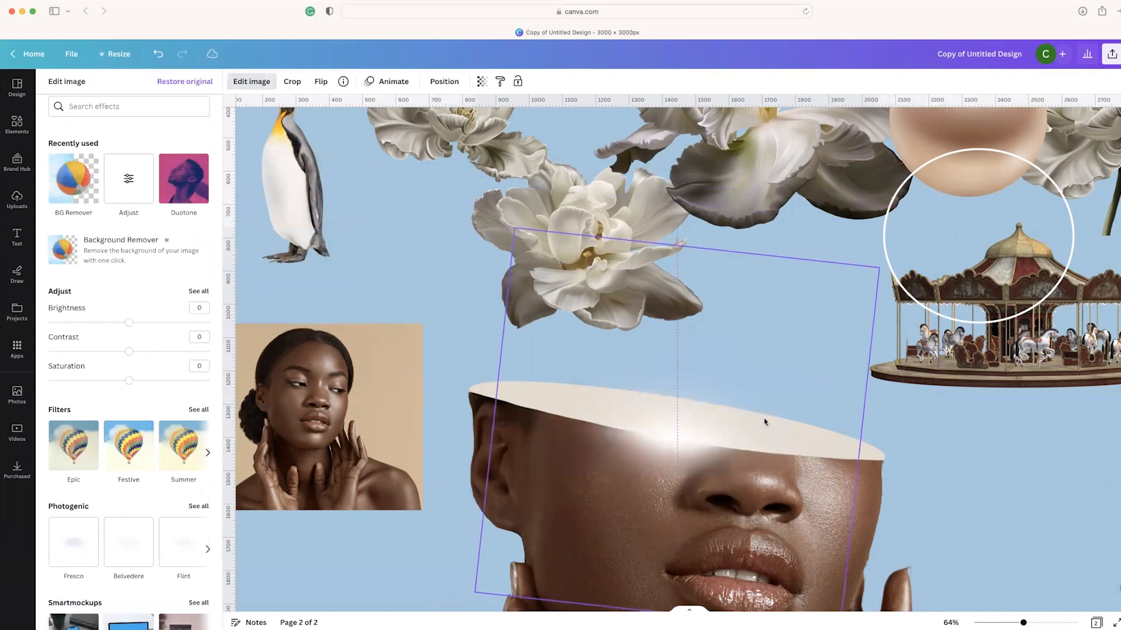
drag(644, 438, 645, 437)
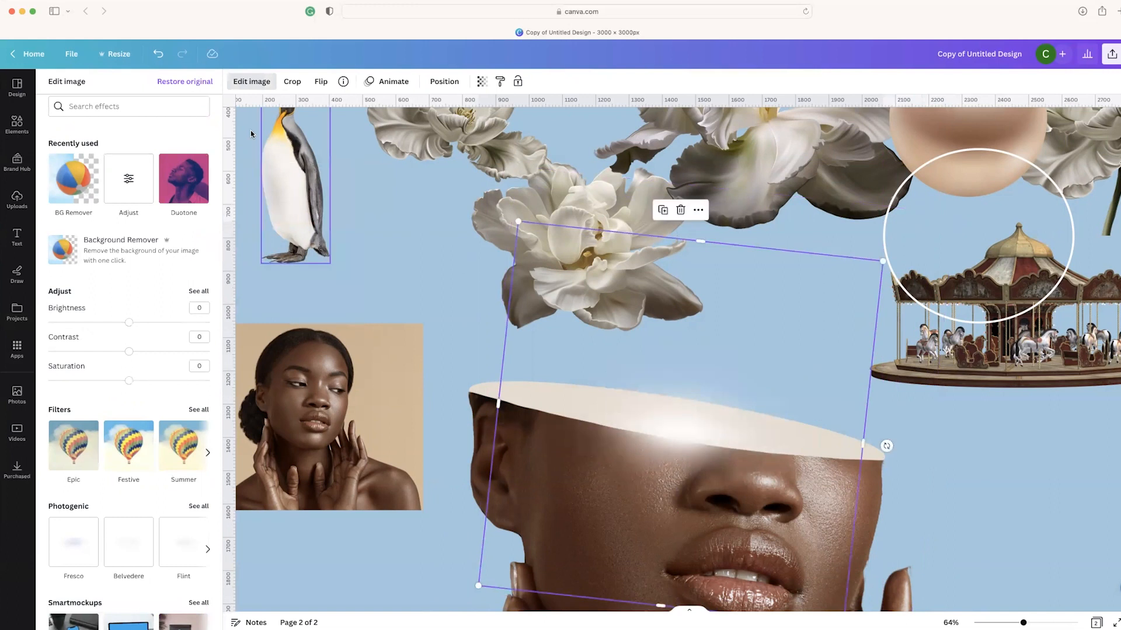
Reorder the glow layer between the face cutout and the ellipse, and nudge it along the opening's lower edge
click(444, 81)
drag(173, 152, 163, 214)
mouse_move(789, 318)
mouse_down()
mouse_move(785, 344)
mouse_move(787, 322)
mouse_up()
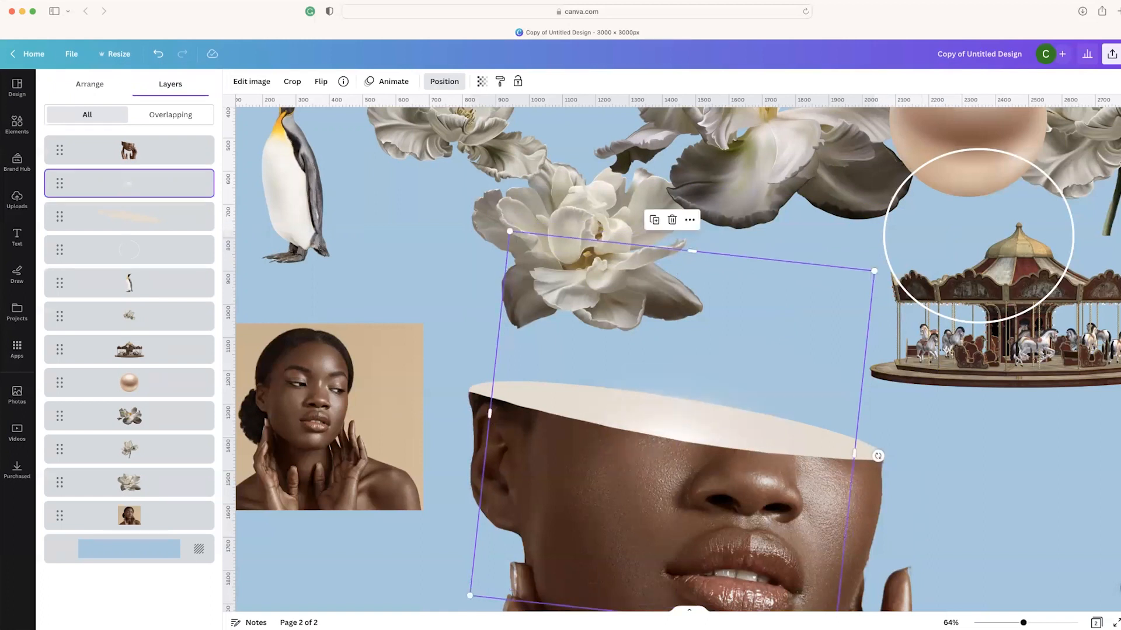
Move the pearl to above the head's opening and reorder its layer directly beneath the face cutout
scroll(696, 350, down, 3)
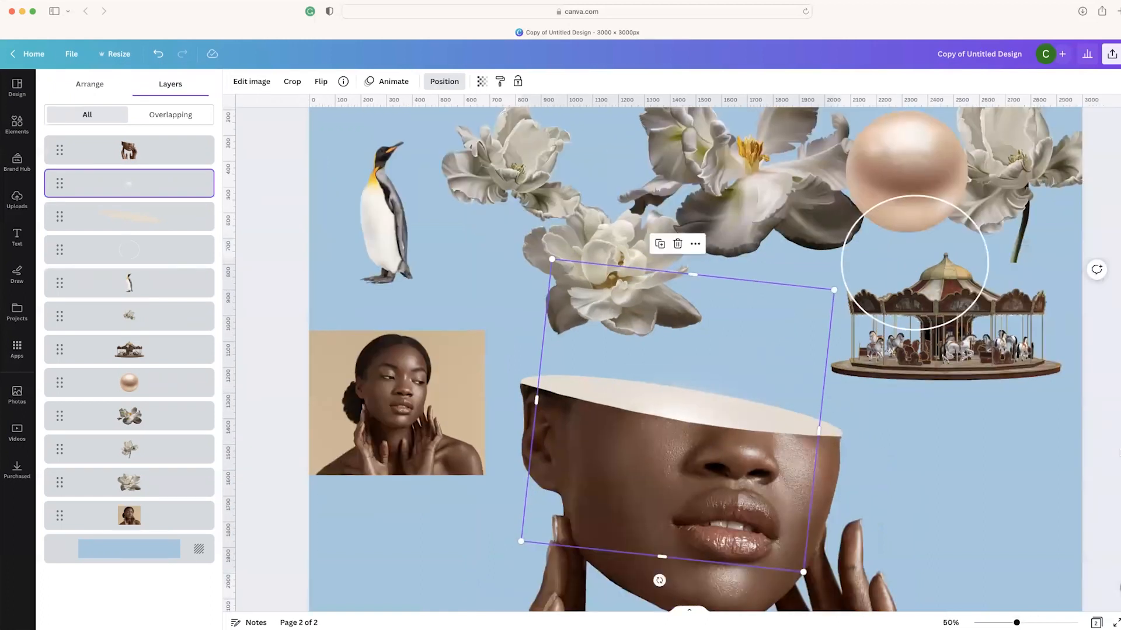
click(648, 405)
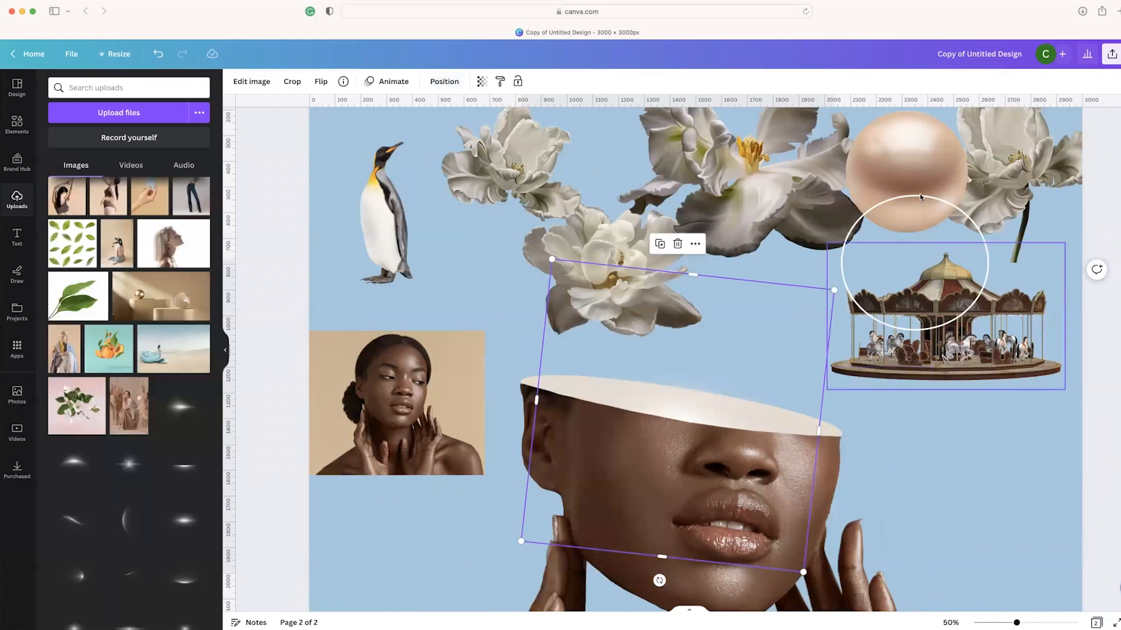
scroll(696, 355, down, 3)
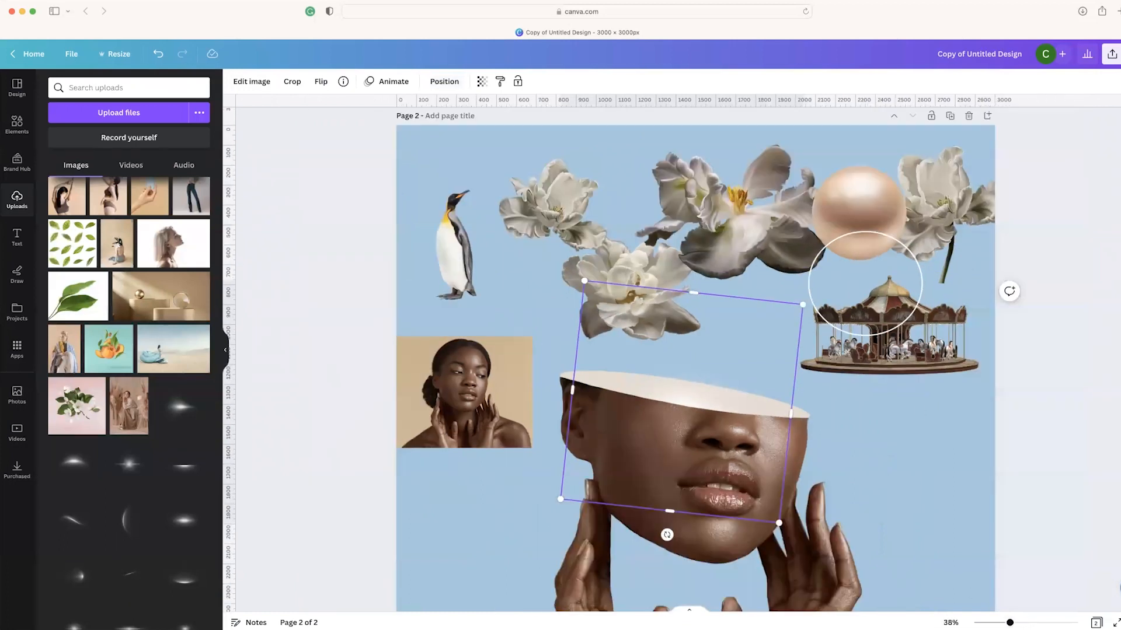
scroll(899, 447, down, 1)
scroll(899, 446, up, 1)
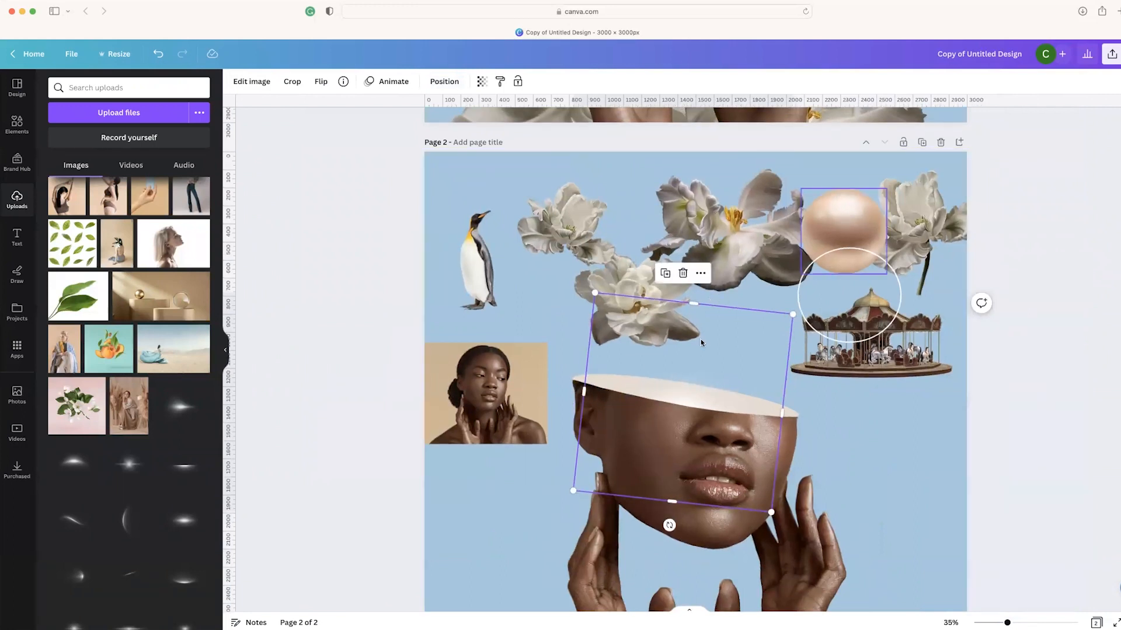
drag(884, 201, 731, 322)
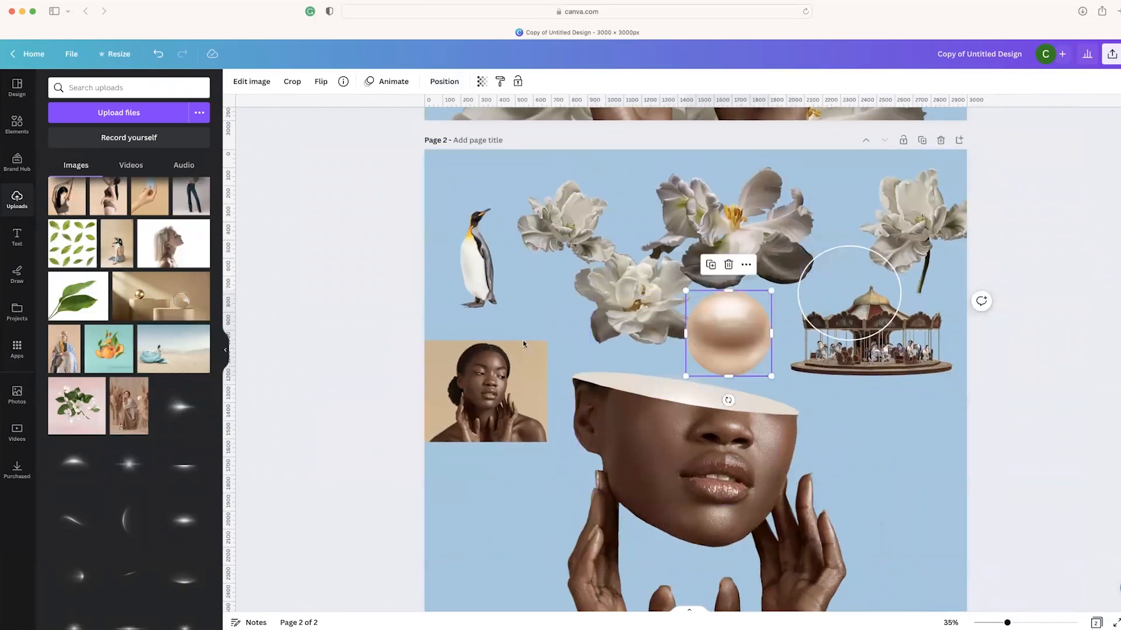
click(444, 81)
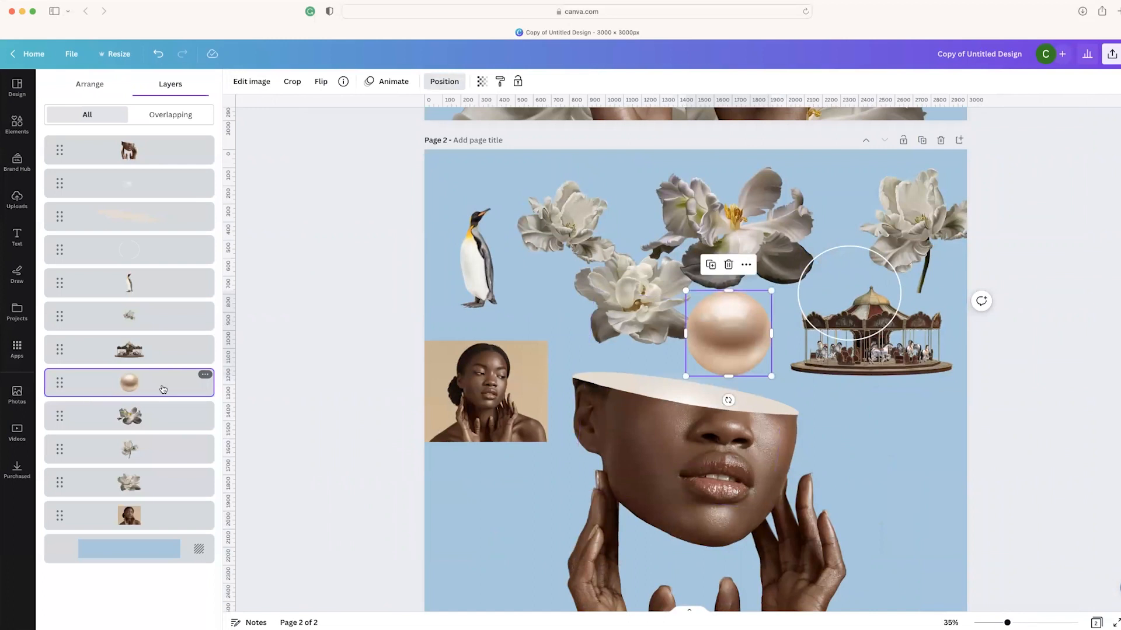
drag(158, 235, 153, 175)
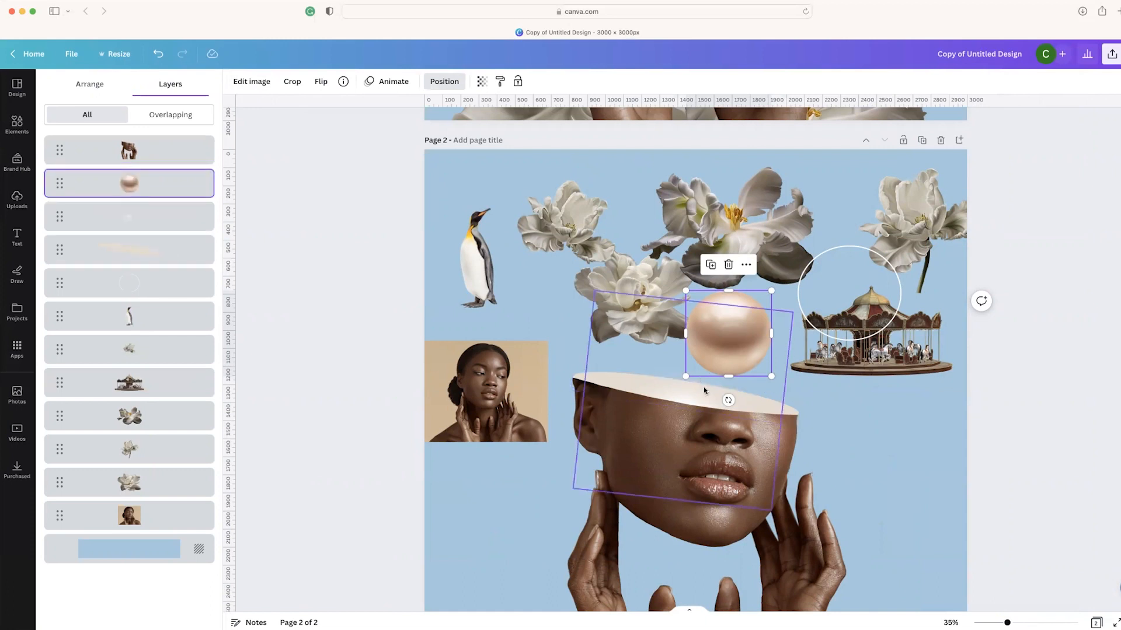
Scale the pearl down slightly and rest it inside the head's ellipse opening
drag(715, 363, 688, 388)
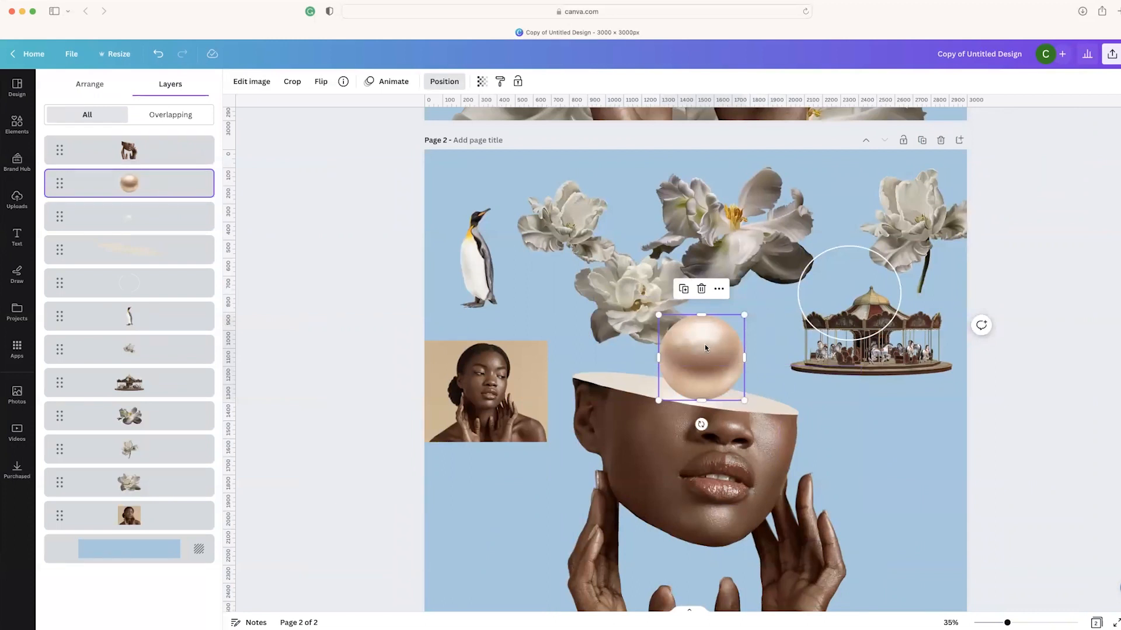
drag(705, 344, 698, 366)
drag(699, 442, 770, 359)
drag(755, 320, 748, 327)
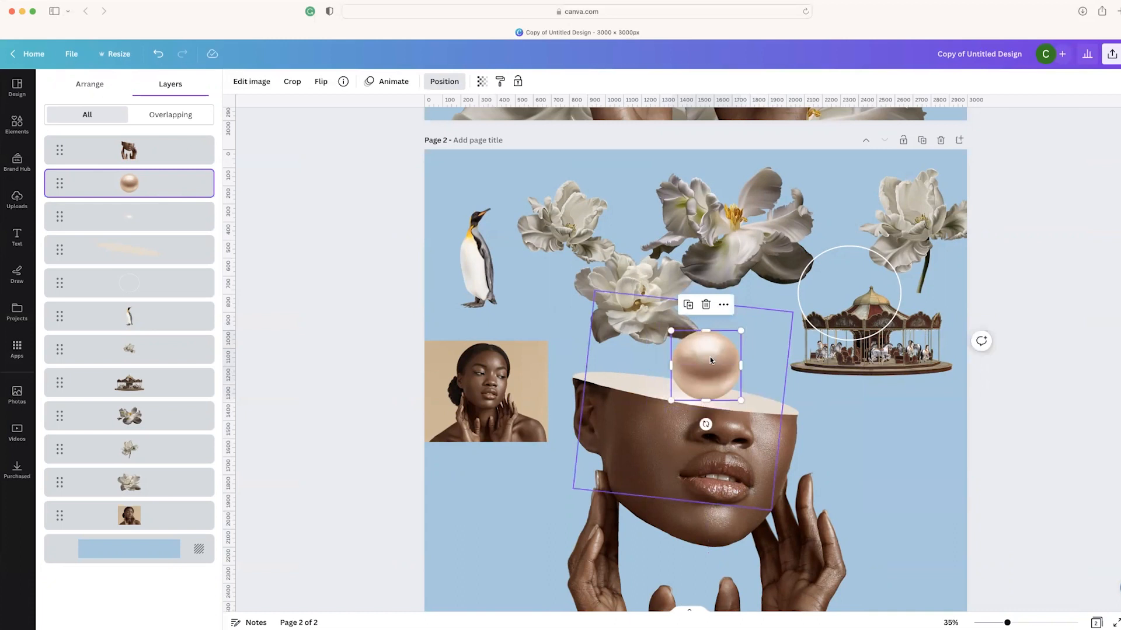
drag(705, 358, 710, 362)
Place the carousel over the head's opening as the topmost layer and enlarge it to the width of the cut
drag(890, 350, 800, 346)
key(Delete)
key(super+z)
drag(702, 353, 683, 362)
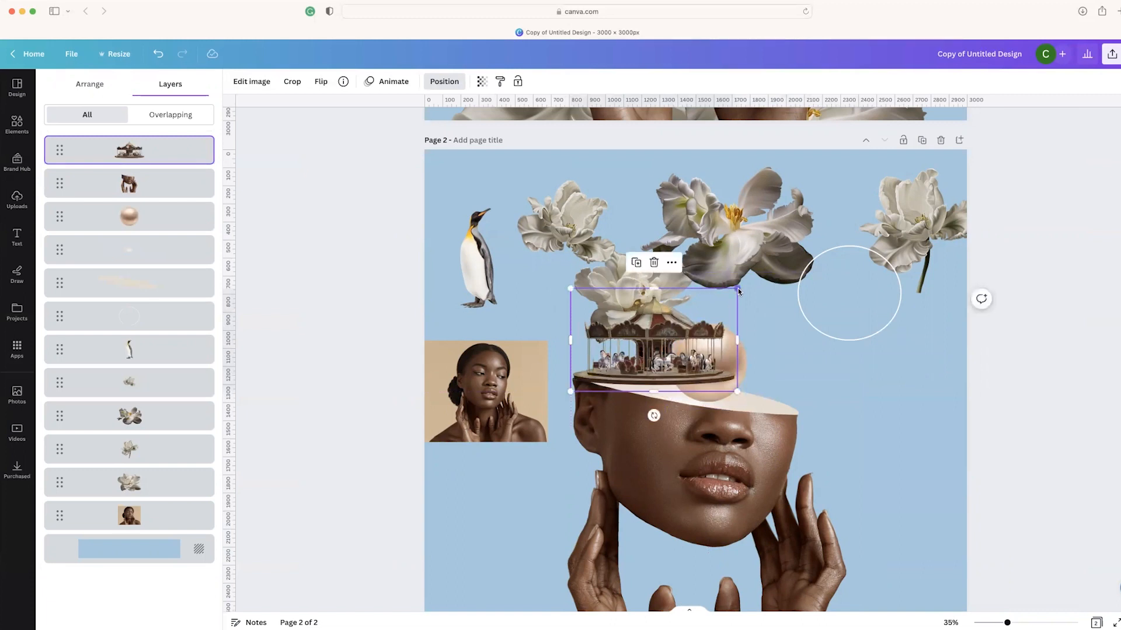
drag(737, 289, 813, 278)
Tilt the carousel about 9° to follow the slant of the cut, enlarge it slightly and align its base with the opening
drag(686, 416, 662, 414)
drag(687, 341, 690, 362)
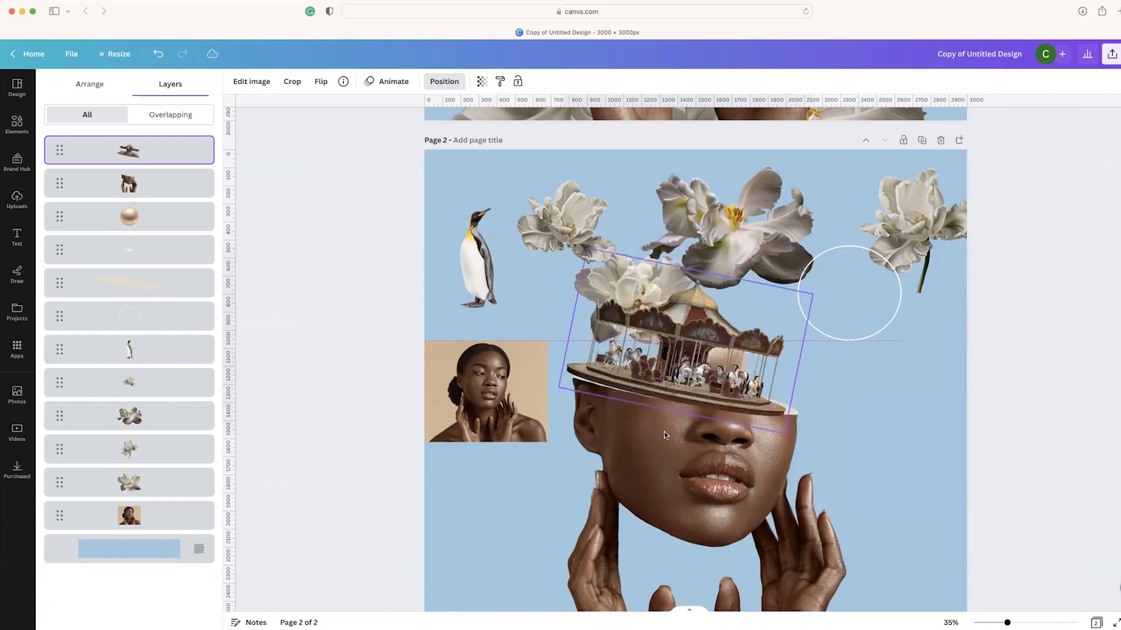
drag(666, 441, 671, 442)
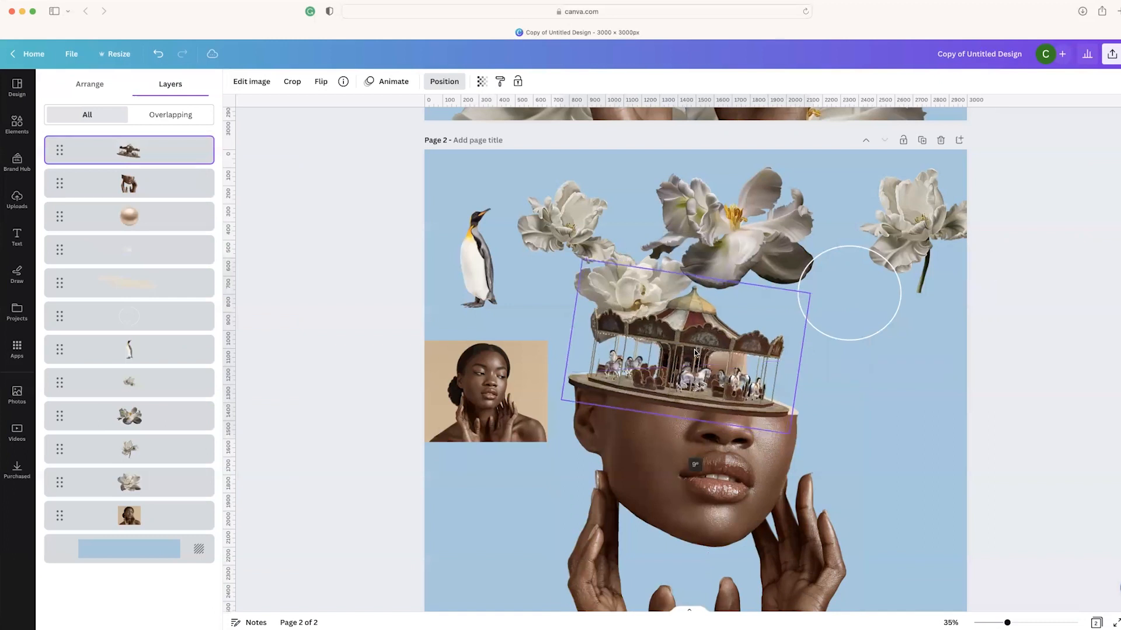
drag(694, 350, 697, 344)
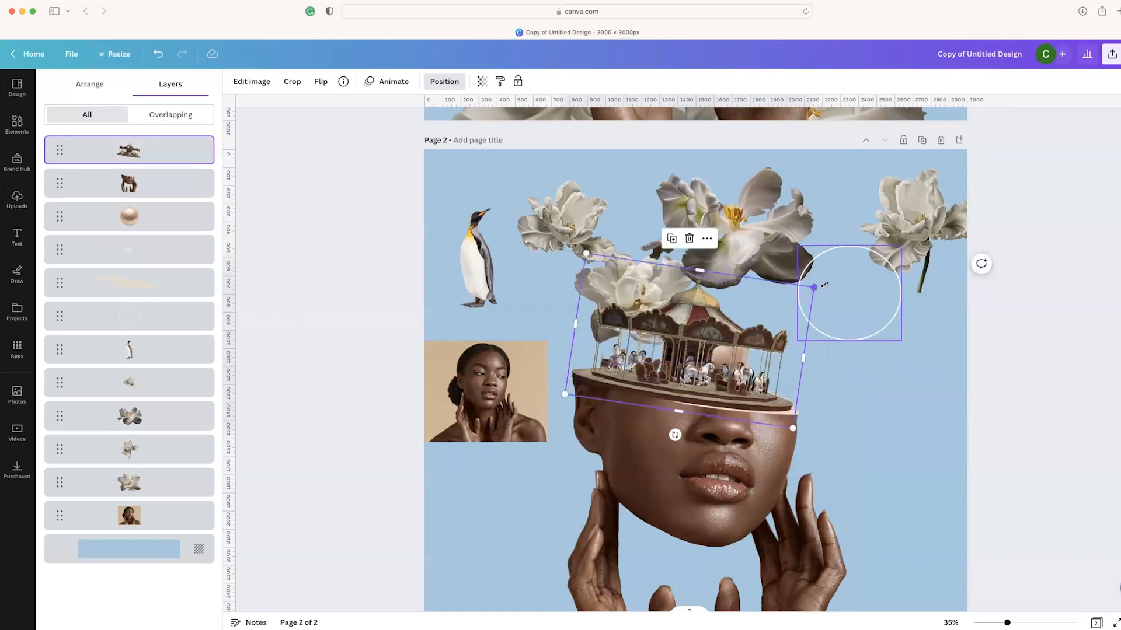
drag(816, 290, 820, 284)
drag(718, 394, 718, 376)
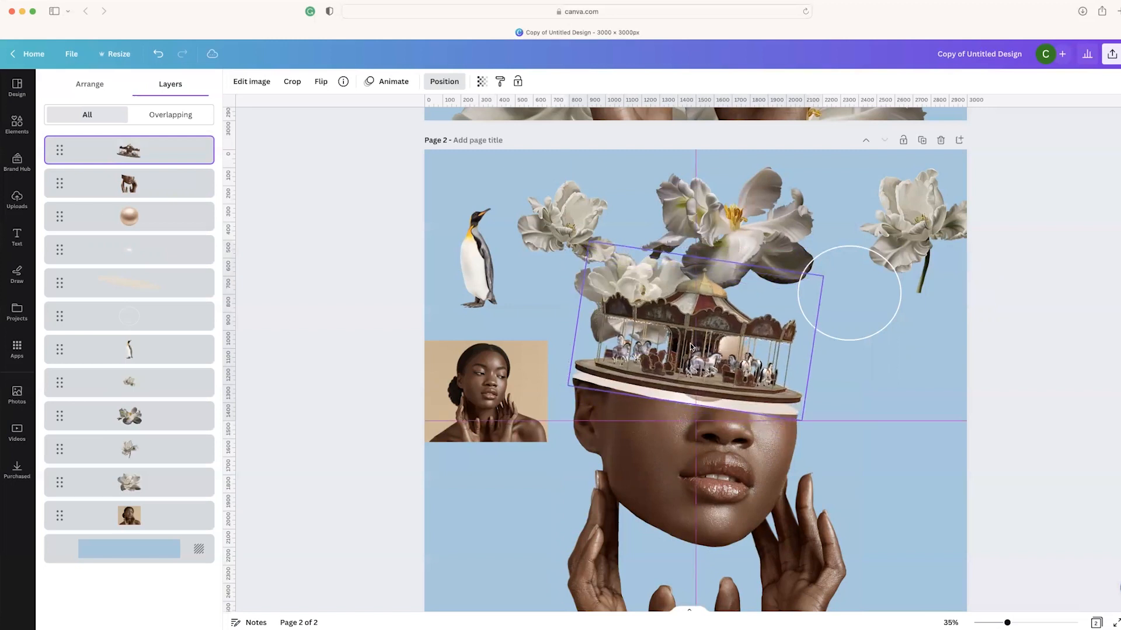
Tilt the carousel the opposite way and raise it above the opening like a lifted lid hinged at the back of the head
drag(677, 428, 742, 433)
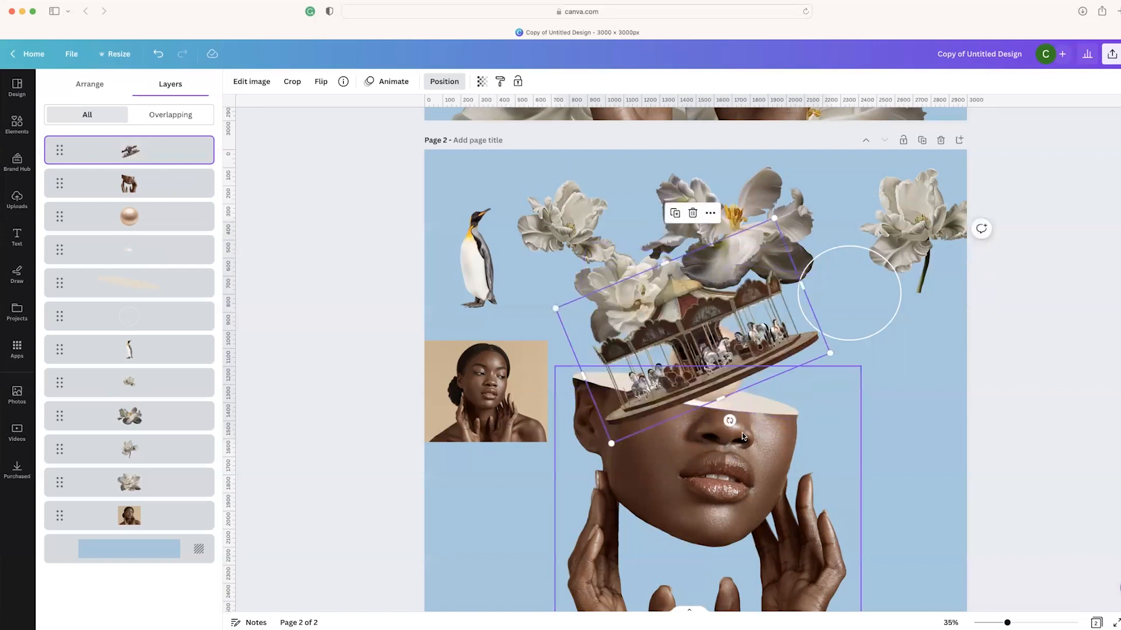
drag(719, 362, 683, 307)
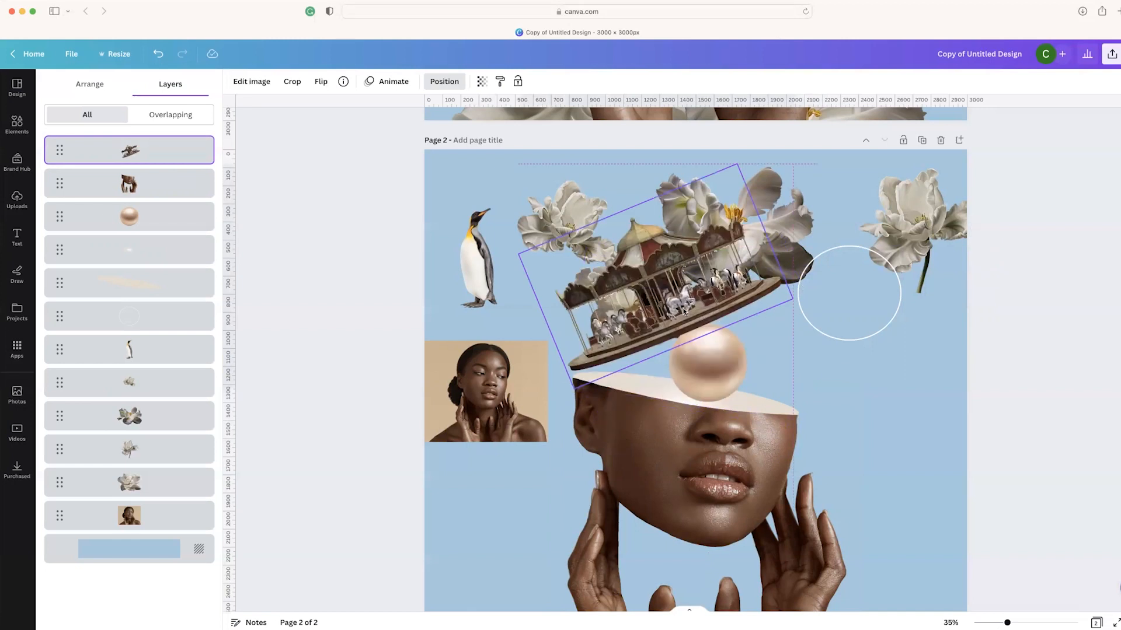
drag(683, 310, 683, 311)
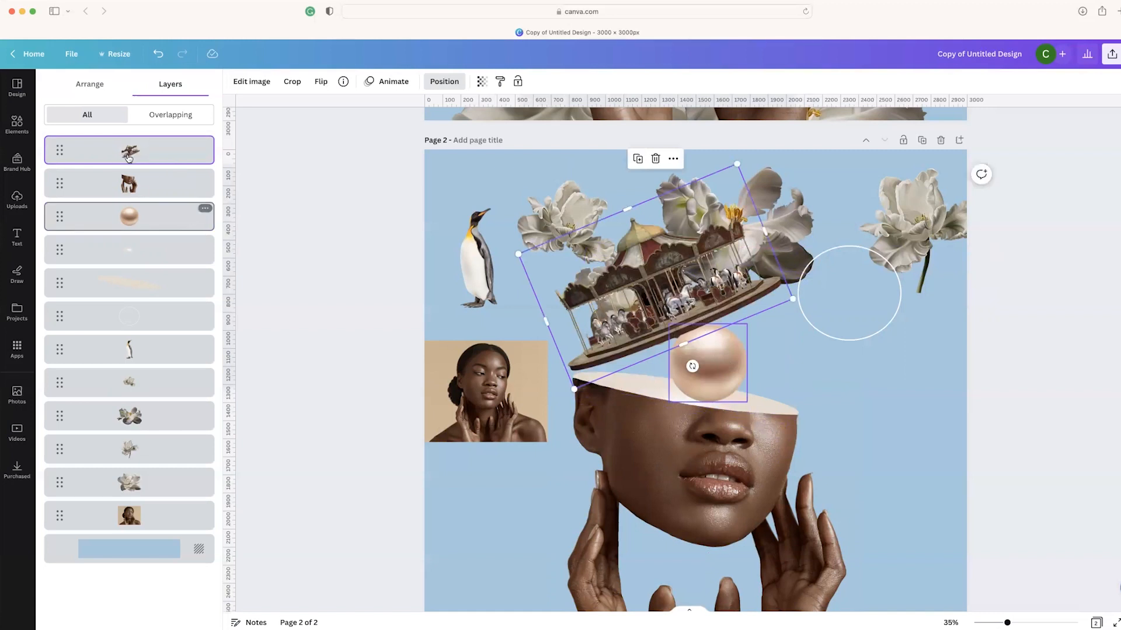
Enlarge the pearl slightly and position it between the carousel's base and the head's opening
click(164, 218)
drag(709, 376, 731, 314)
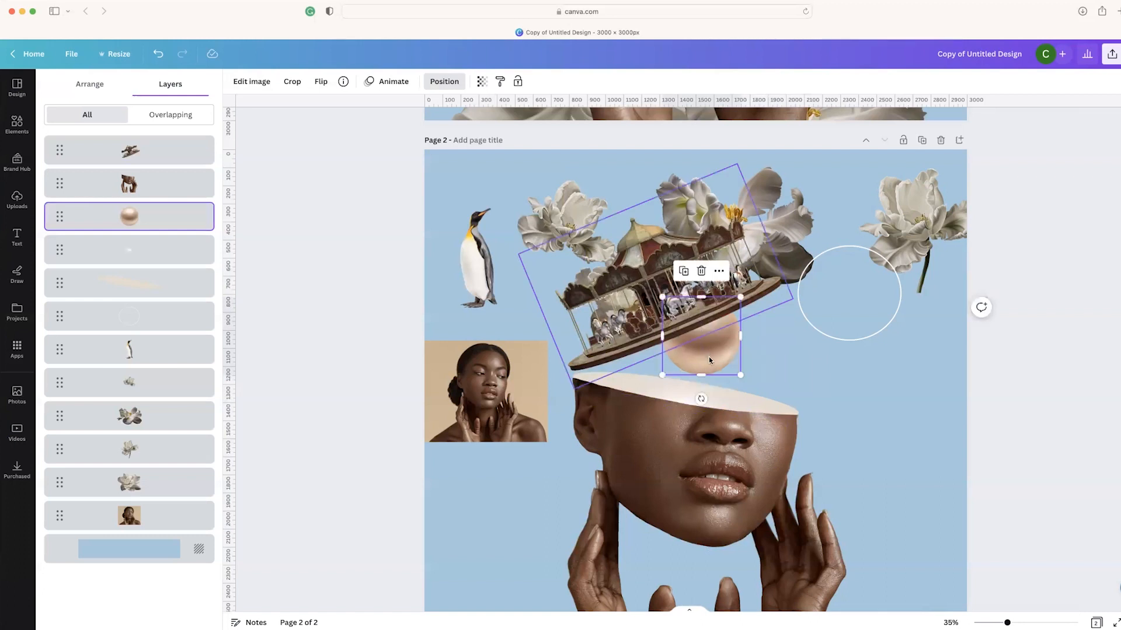
drag(708, 360, 696, 351)
drag(659, 313, 655, 307)
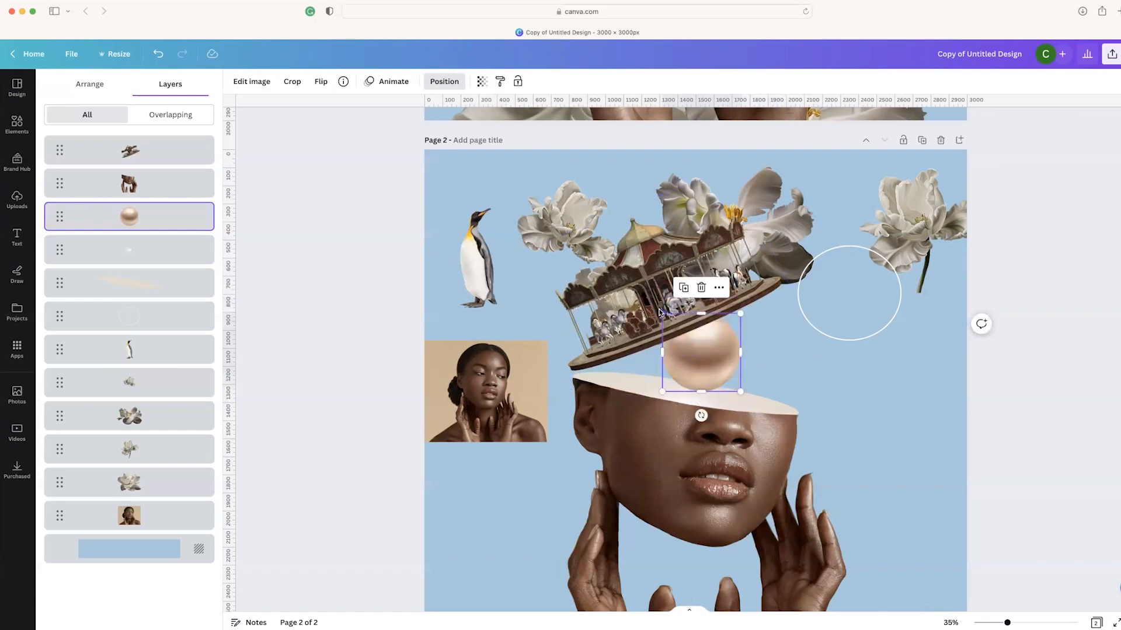
drag(719, 365, 718, 369)
click(713, 367)
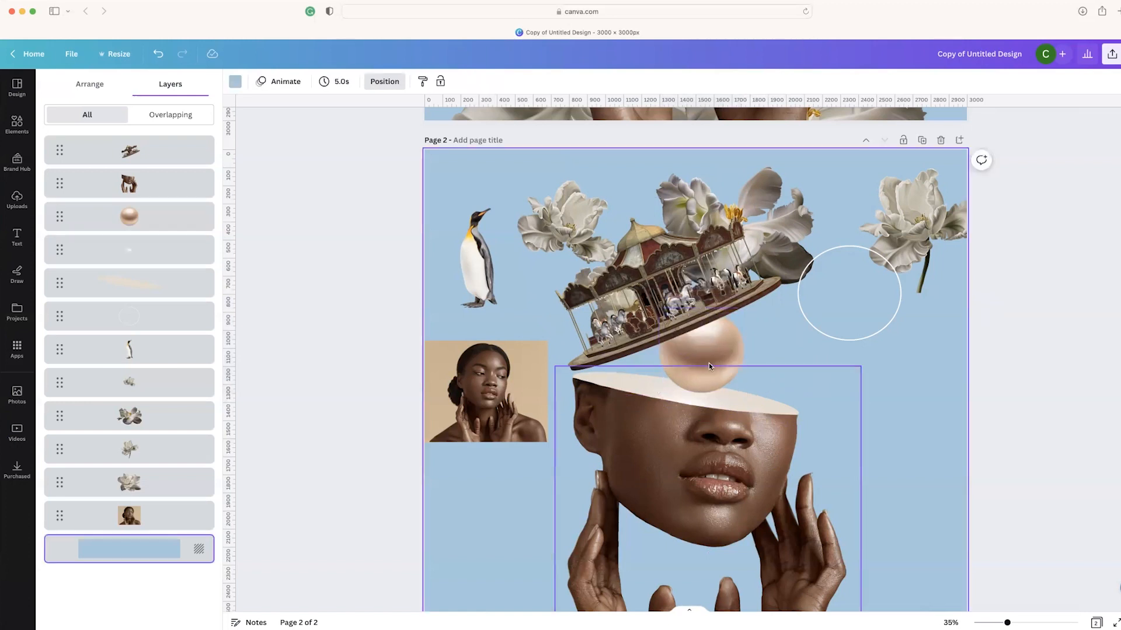
click(785, 366)
Move the flowers out of the way to the upper-right corner of the page
click(824, 328)
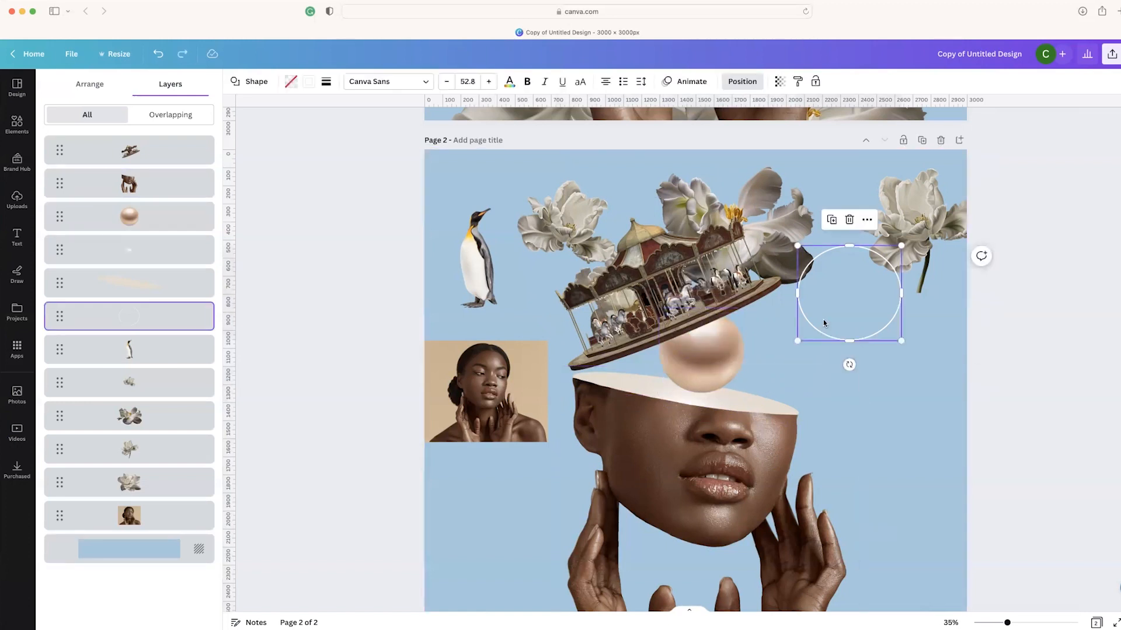
drag(563, 227, 923, 204)
drag(779, 208, 953, 187)
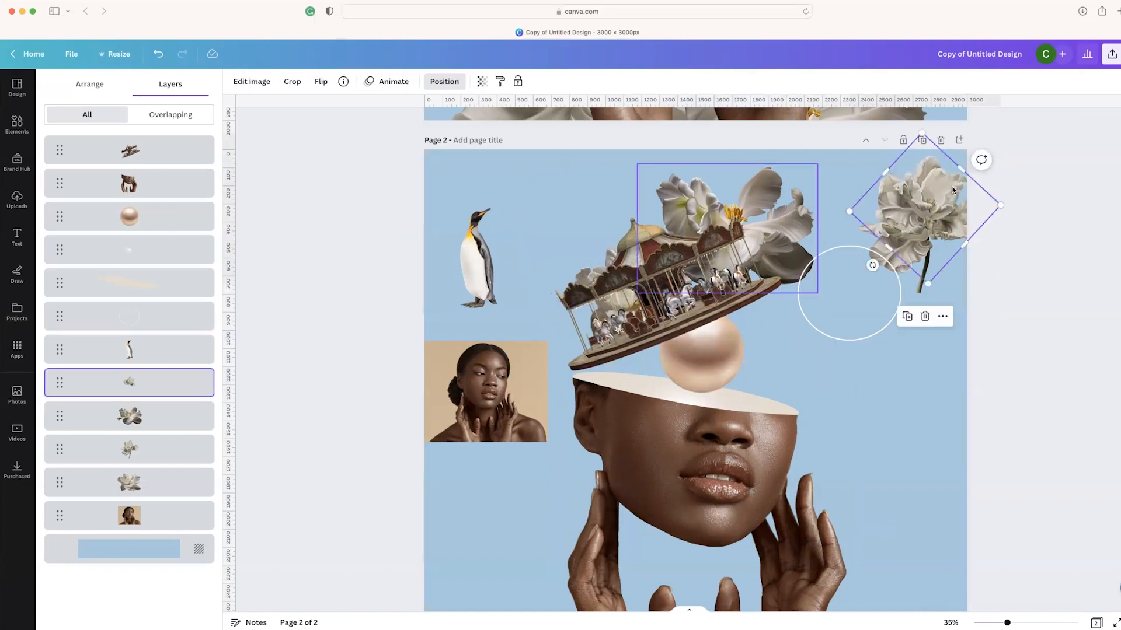
Place the penguin at the front end of the opening, enlarge it, and shift the pearl slightly away from it
click(484, 260)
drag(460, 229, 744, 304)
drag(755, 397, 731, 449)
drag(699, 355, 694, 353)
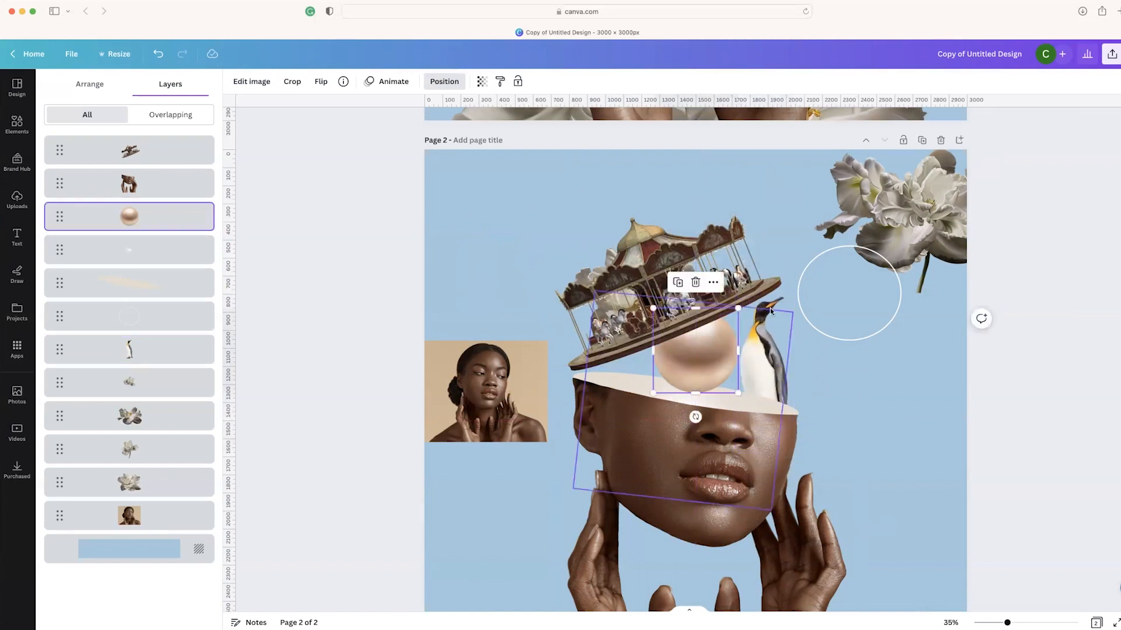
click(865, 398)
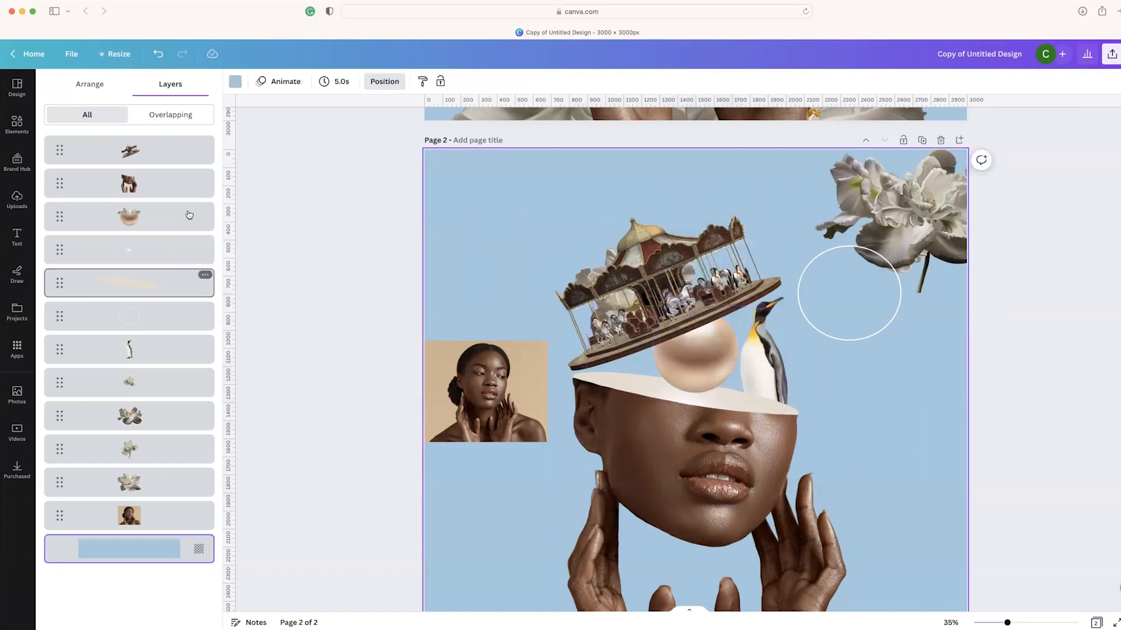
Reorder the penguin above the glow and ellipse layers but below the pearl, and position it beside the pearl
drag(151, 358, 147, 253)
drag(766, 367, 797, 305)
drag(773, 370, 770, 367)
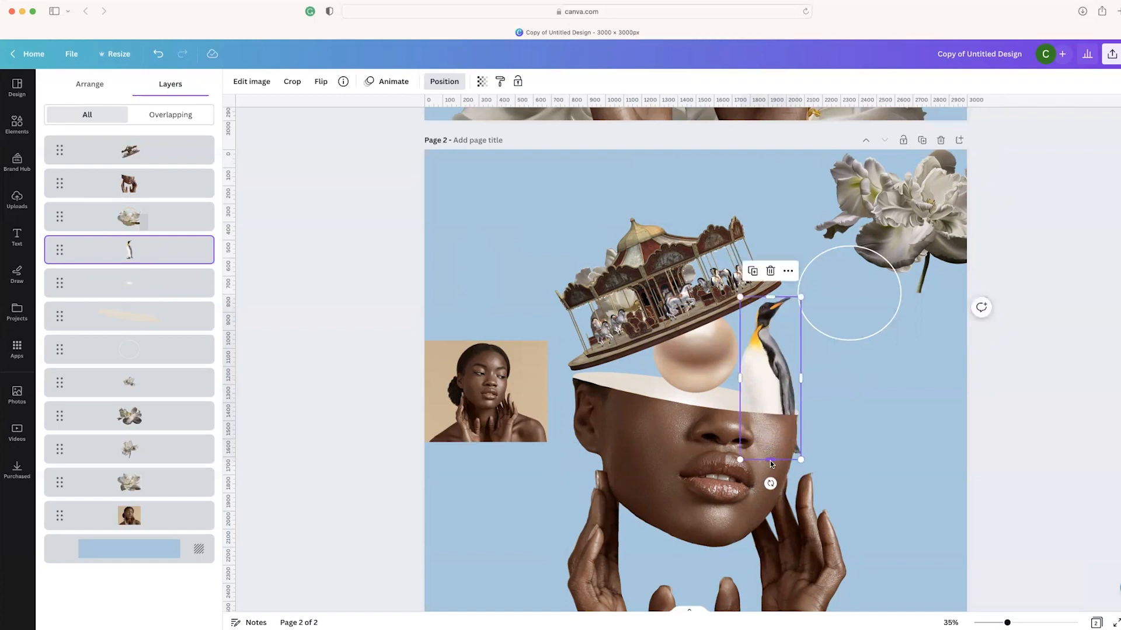
Crop the penguin's lower part that sticks out past the face, then nudge the penguin down into the opening
drag(768, 431, 767, 423)
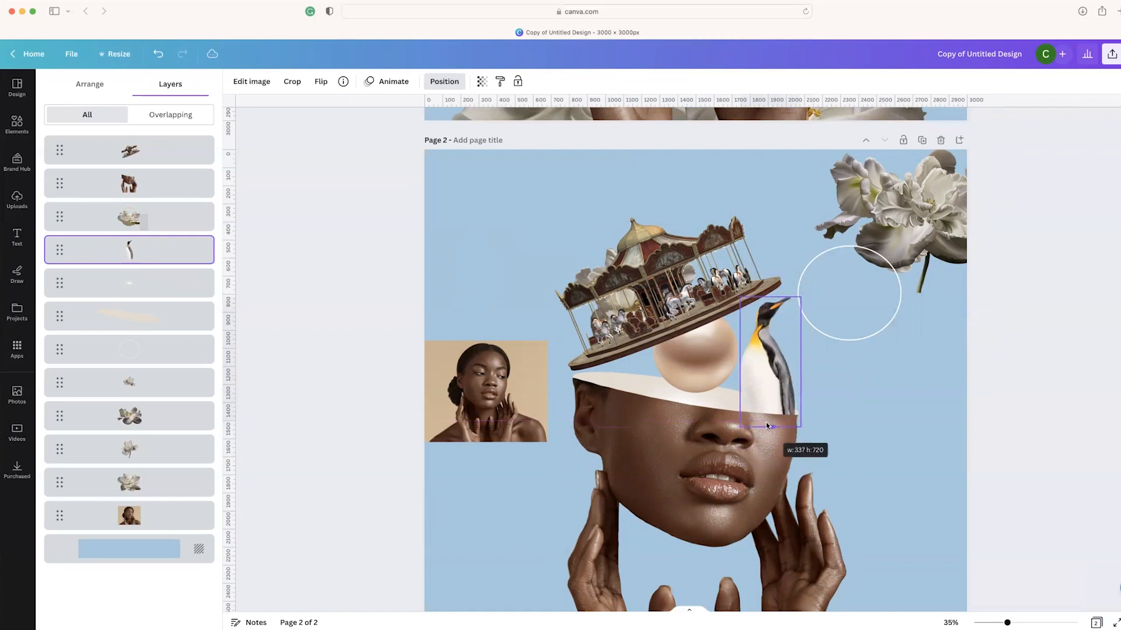
click(922, 439)
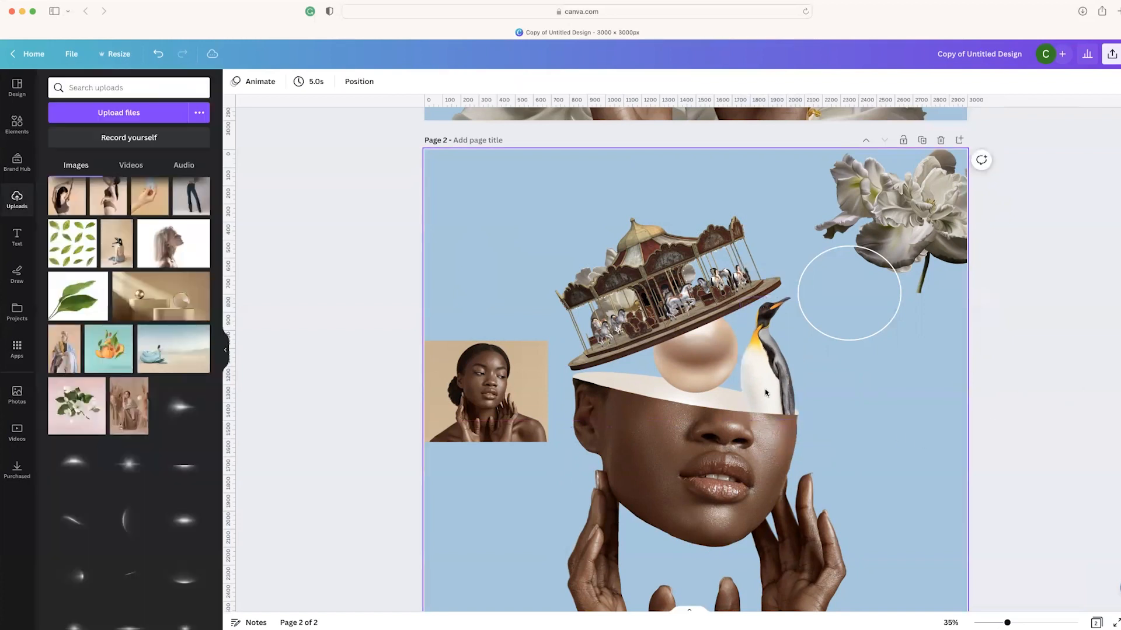
click(767, 330)
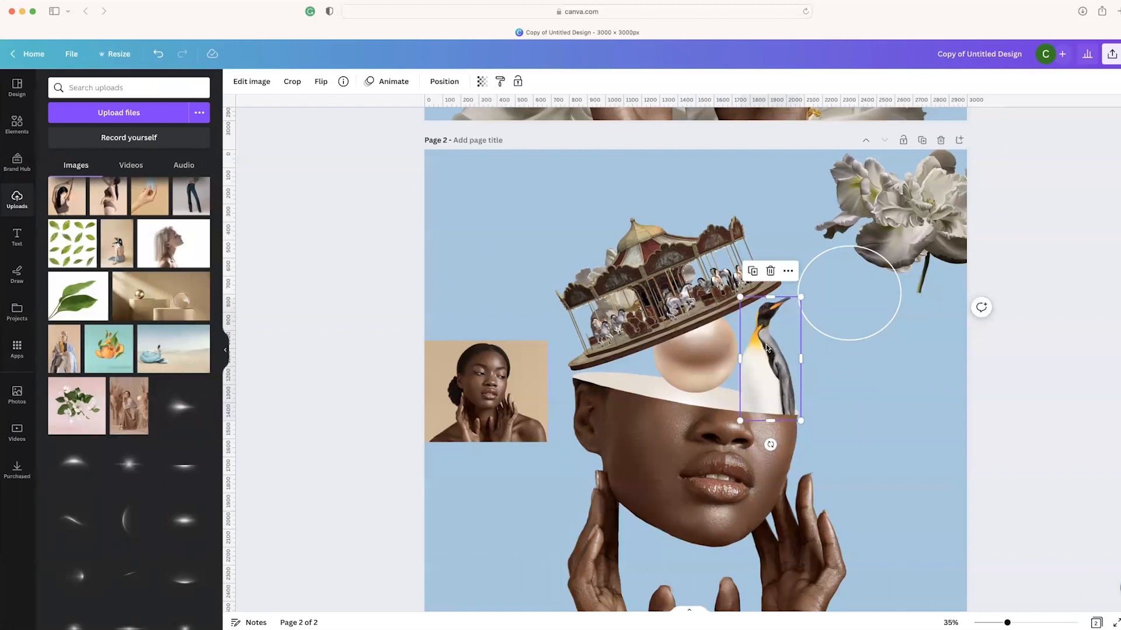
drag(764, 345, 764, 348)
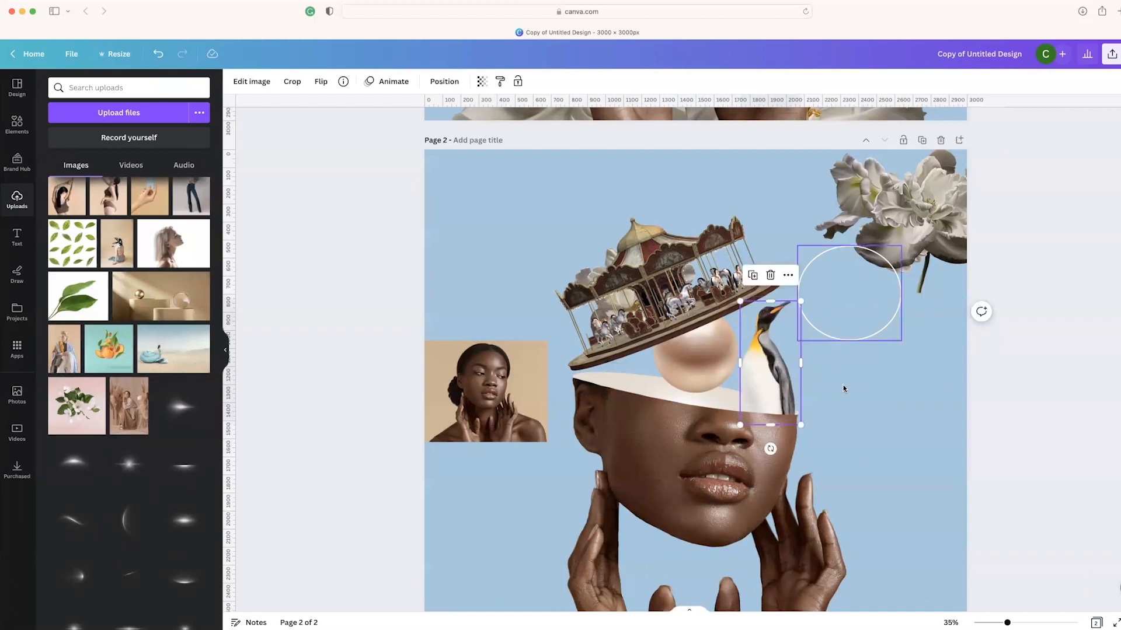
Flatten the white circle outline into a narrow ellipse, tilt it to match the carousel's slant and place it across the roof
drag(851, 318, 846, 268)
drag(858, 308, 846, 258)
drag(855, 255, 610, 318)
drag(708, 232, 741, 220)
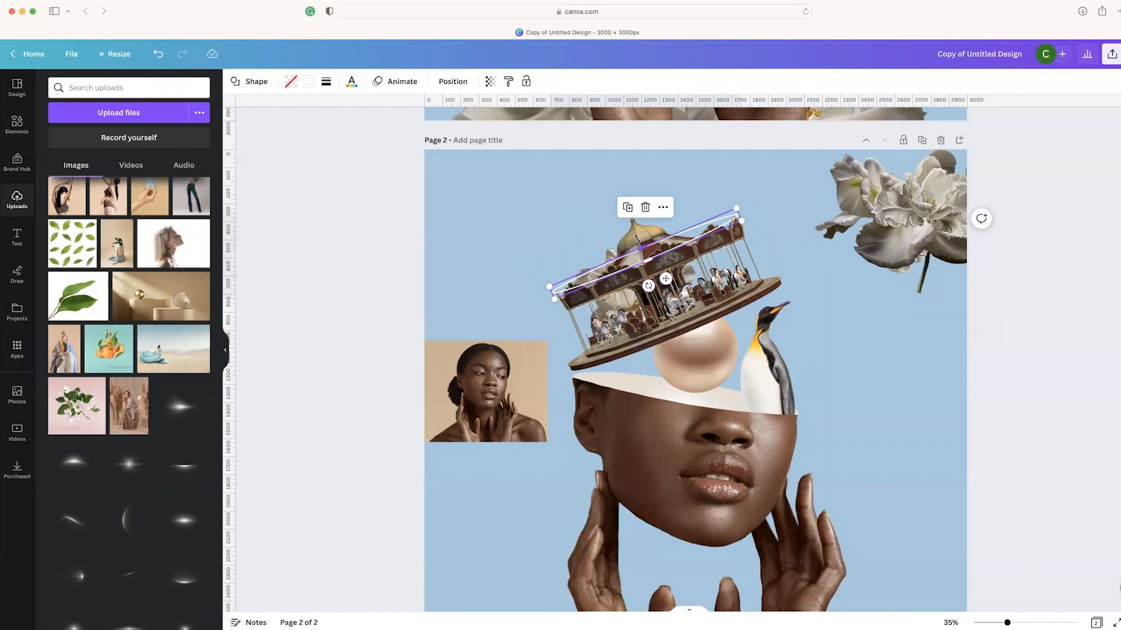
drag(637, 238, 633, 228)
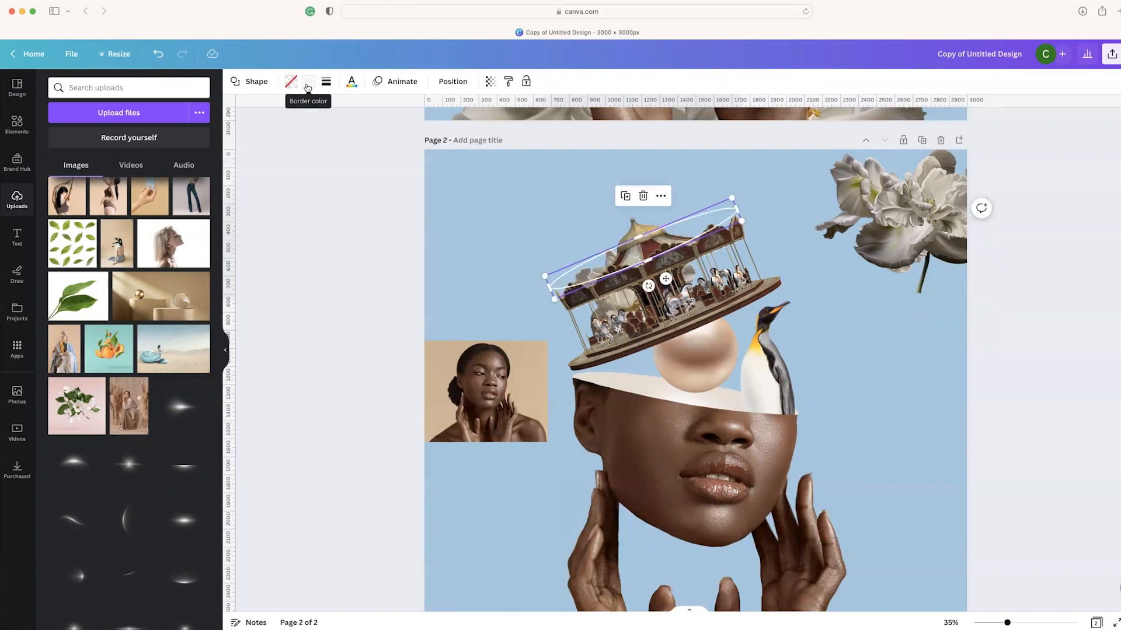
Flatten the white ellipse outline further and move it up to the tip of the carousel's roof like a halo
click(325, 82)
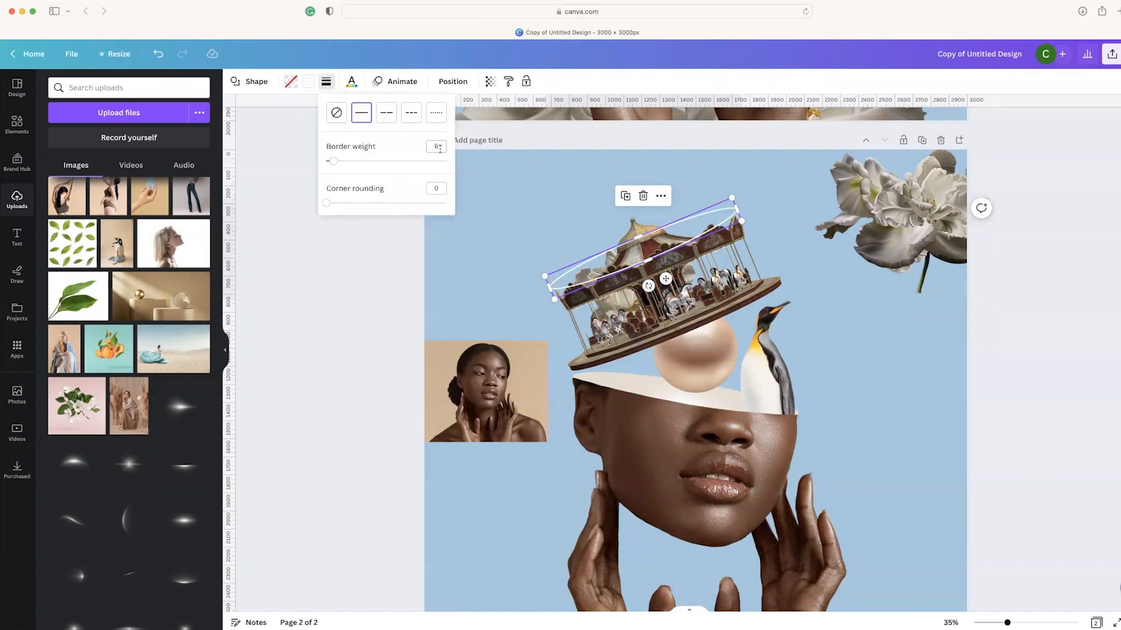
click(376, 303)
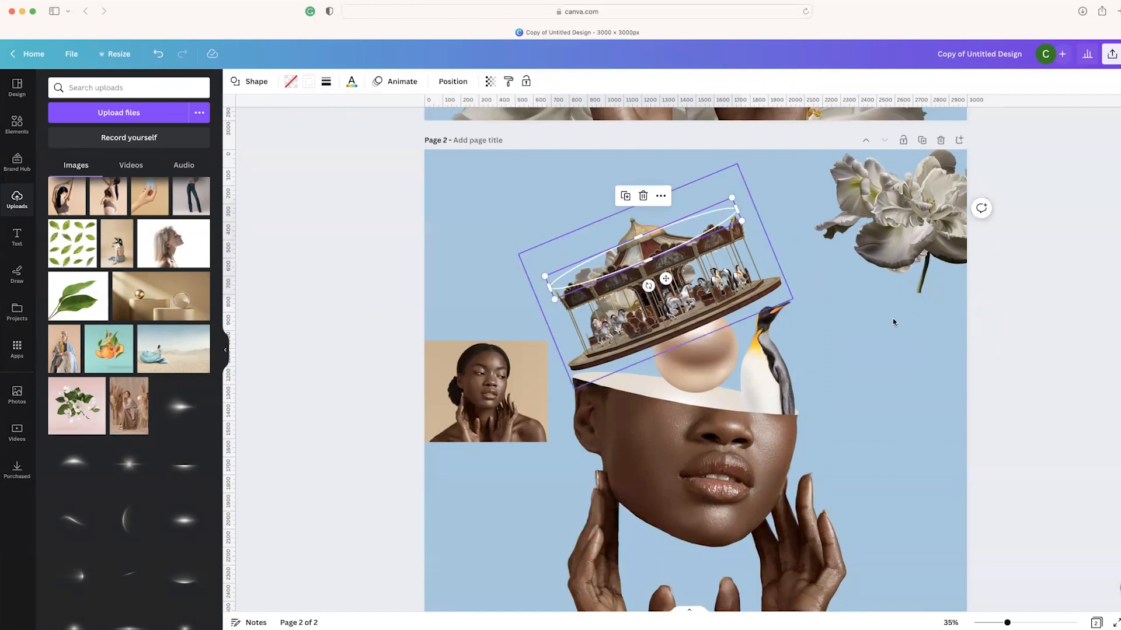
key(Escape)
click(666, 244)
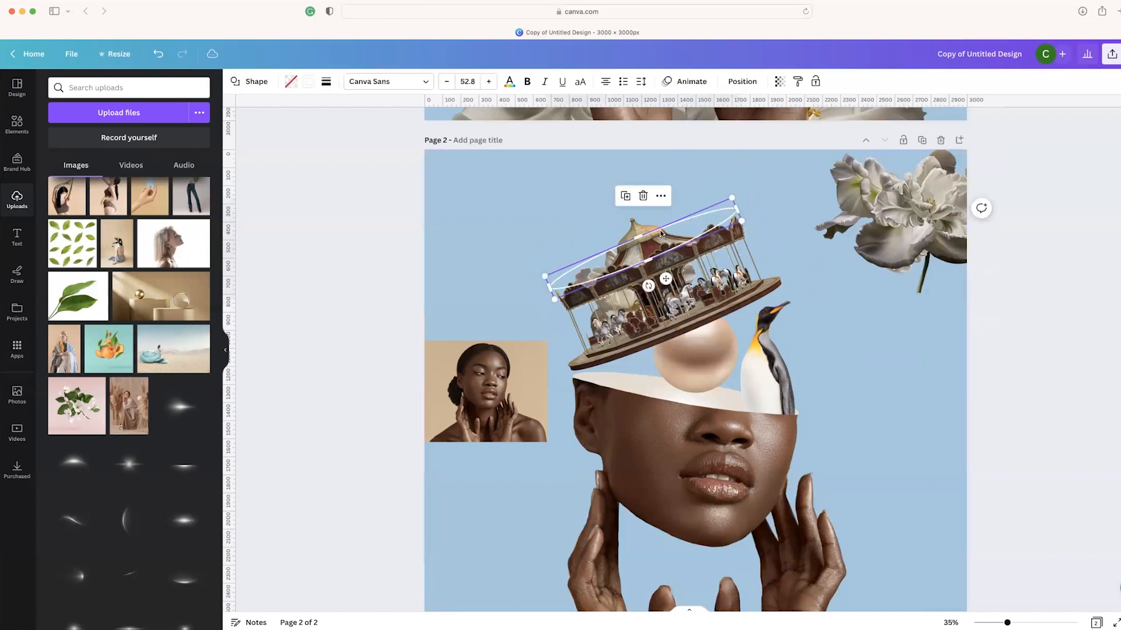
drag(643, 248, 651, 247)
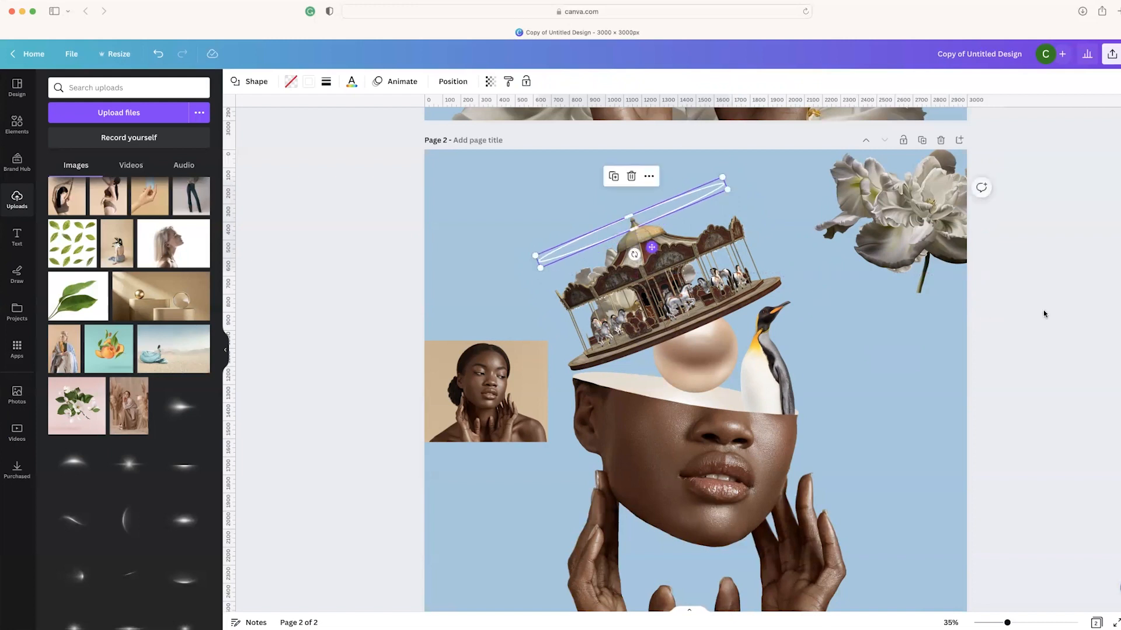
Nudge the white ellipse outline so that it encircles the tip of the carousel's roof, and deselect it
click(963, 325)
click(636, 237)
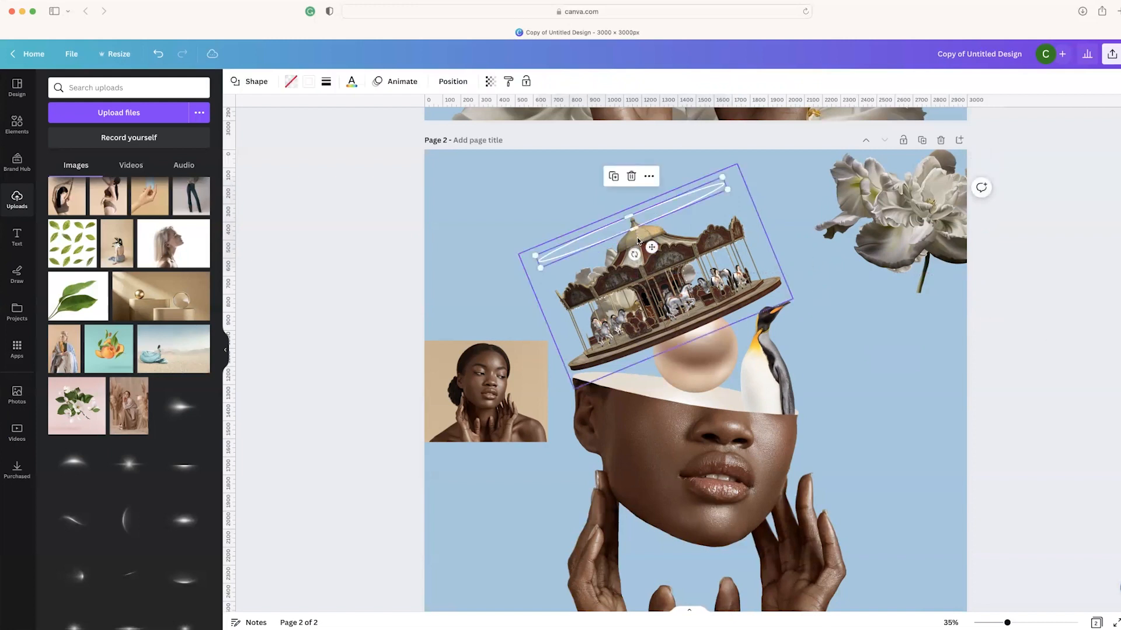
drag(651, 250, 652, 249)
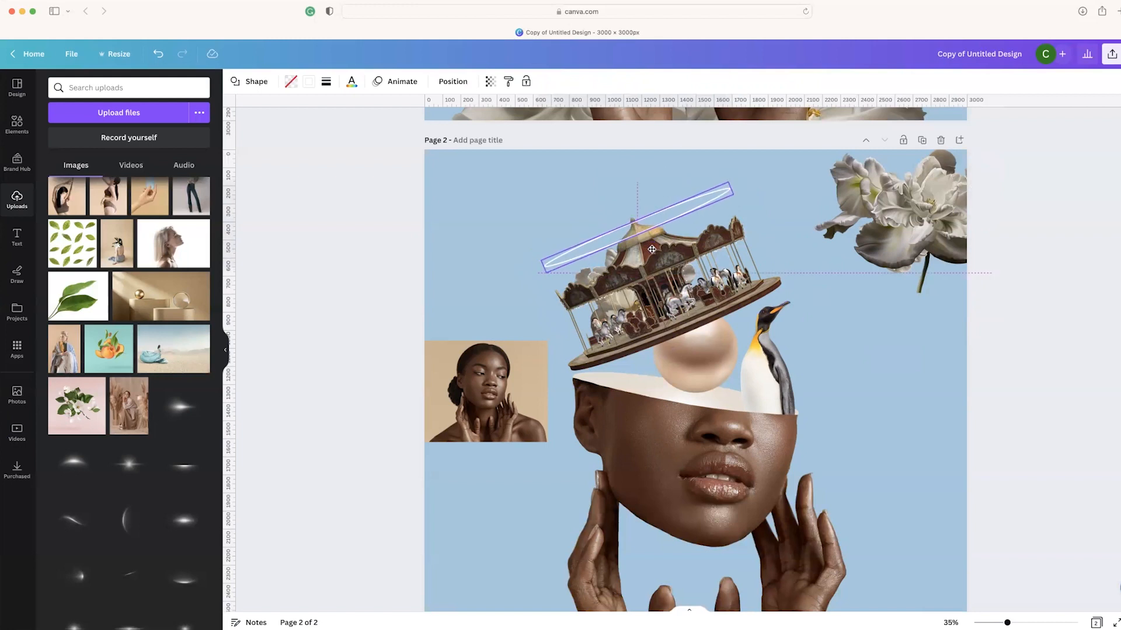
click(1025, 317)
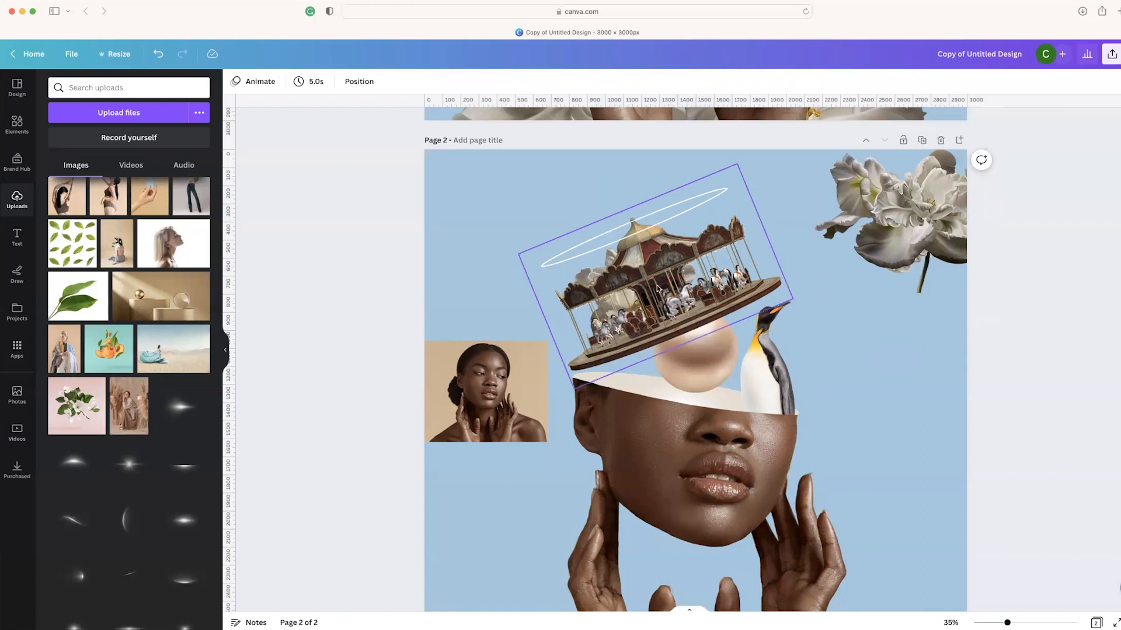
Spread out the upper-right flower cluster, moving the small flower below it and the large open flower toward the carousel
drag(920, 241, 897, 328)
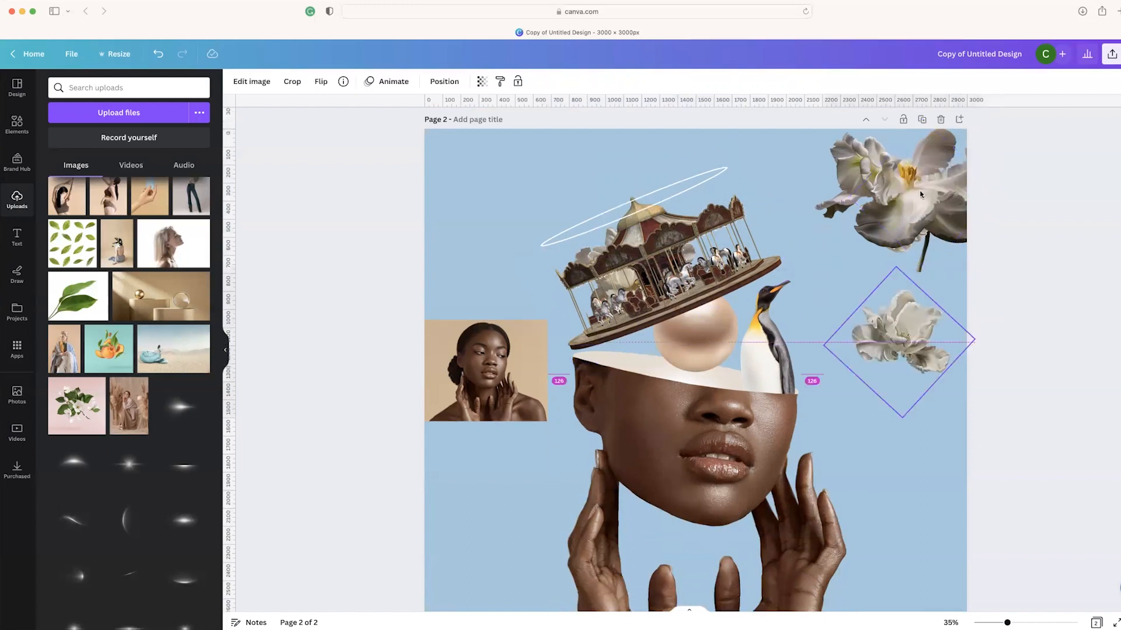
drag(851, 208, 786, 235)
mouse_move(957, 211)
mouse_down()
mouse_move(971, 235)
mouse_move(975, 201)
mouse_up()
drag(840, 210, 856, 217)
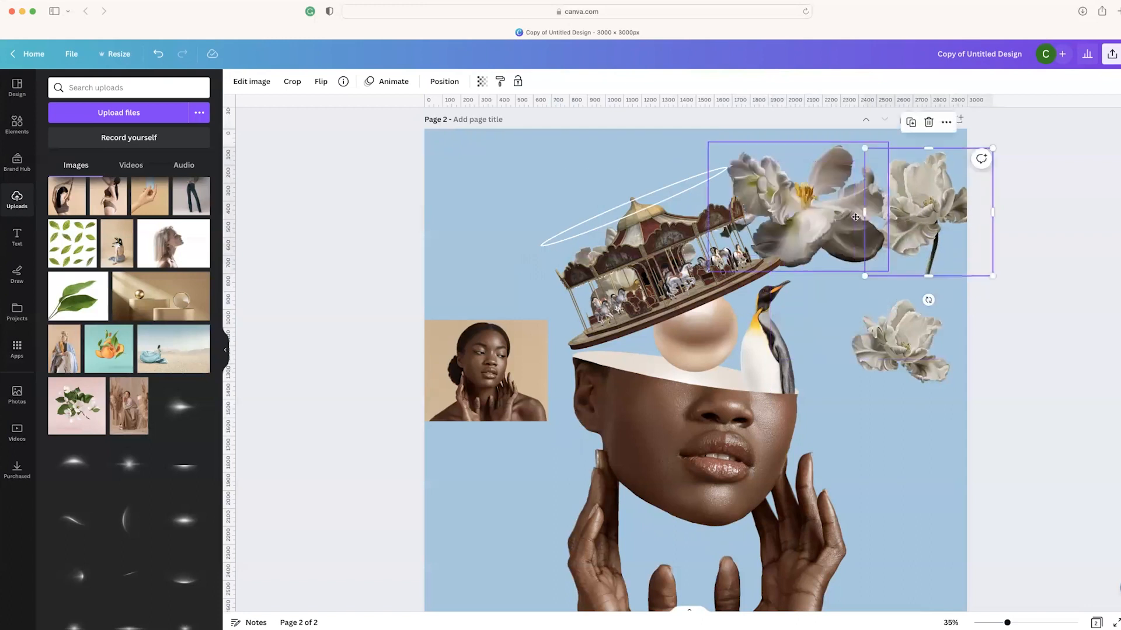
scroll(105, 285, down, 10)
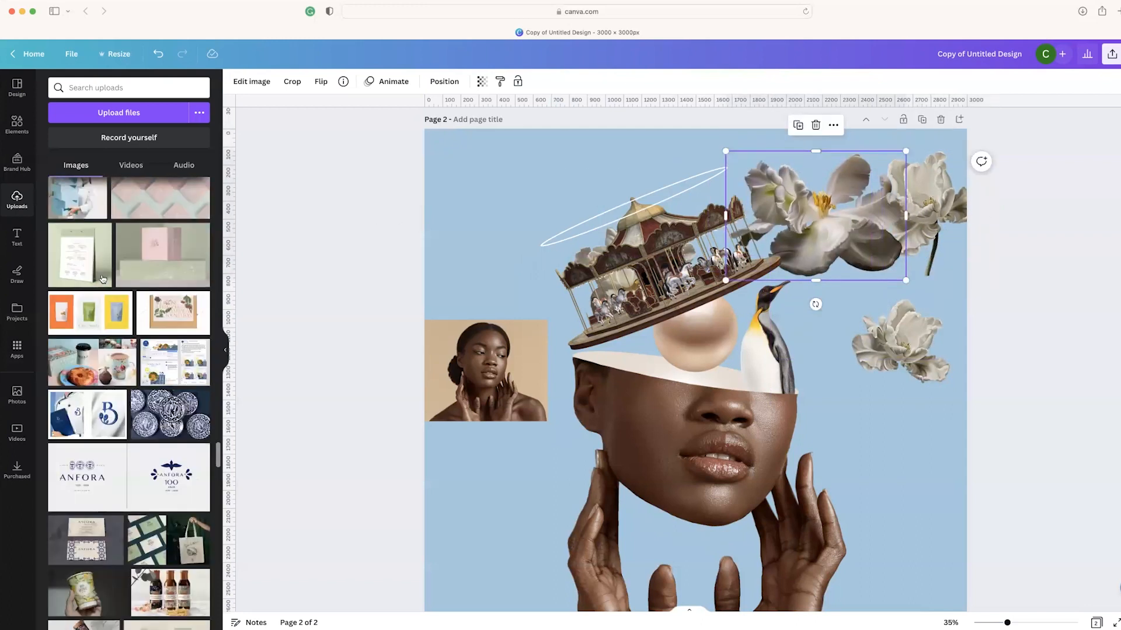
scroll(102, 279, up, 10)
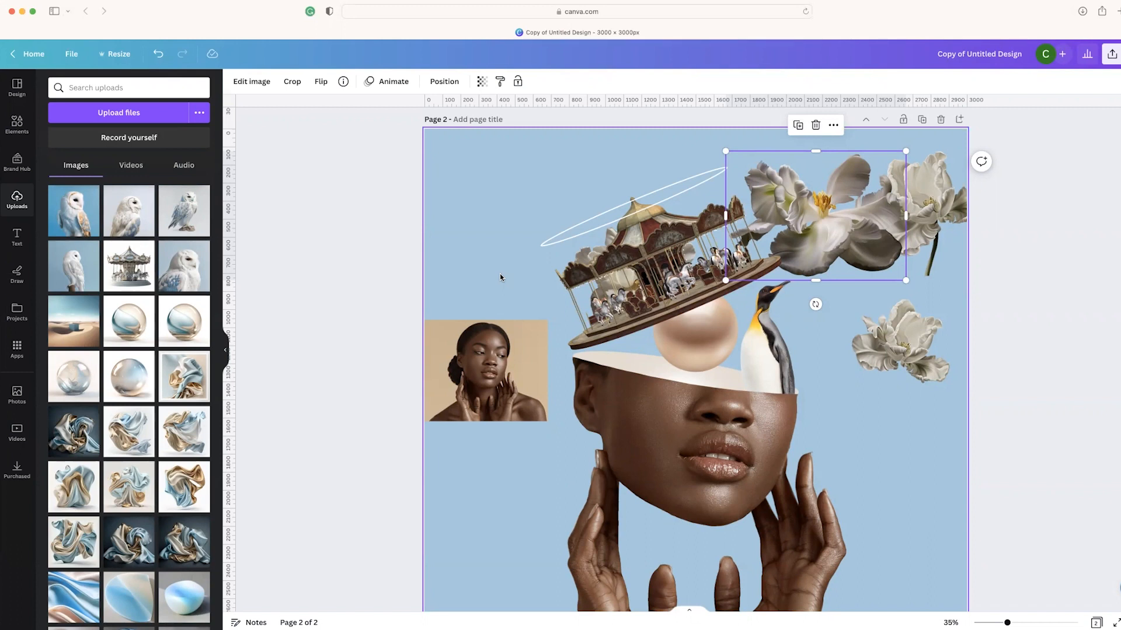
Move the large open flower to the page's upper-left corner and the stemmed flower up into the upper-right corner
drag(789, 260, 764, 255)
click(945, 187)
drag(945, 188, 951, 163)
drag(814, 201, 835, 217)
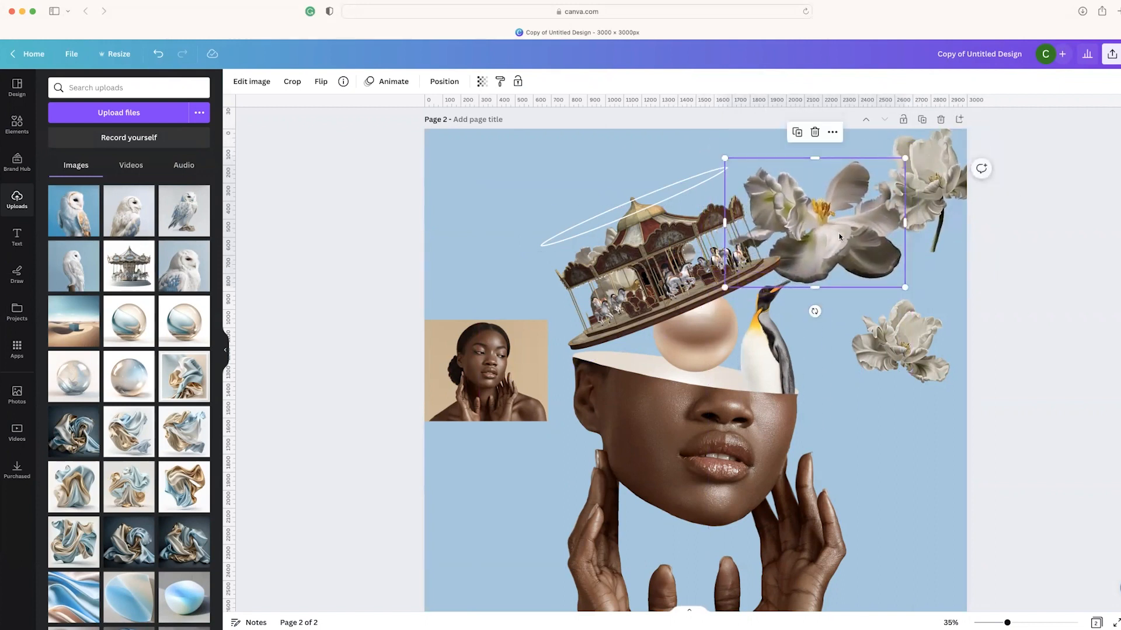
drag(844, 247, 487, 208)
click(928, 187)
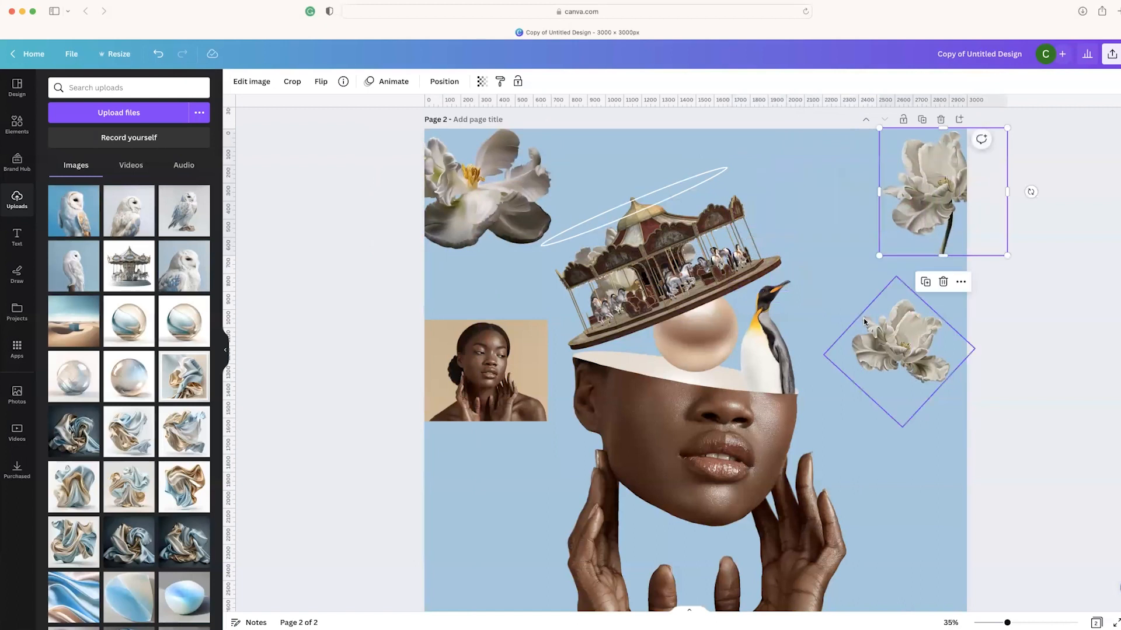
click(485, 190)
Bring the stemmed flower fully onto the page above the small flower, and shift the large open flower inward from the left edge
scroll(816, 325, down, 3)
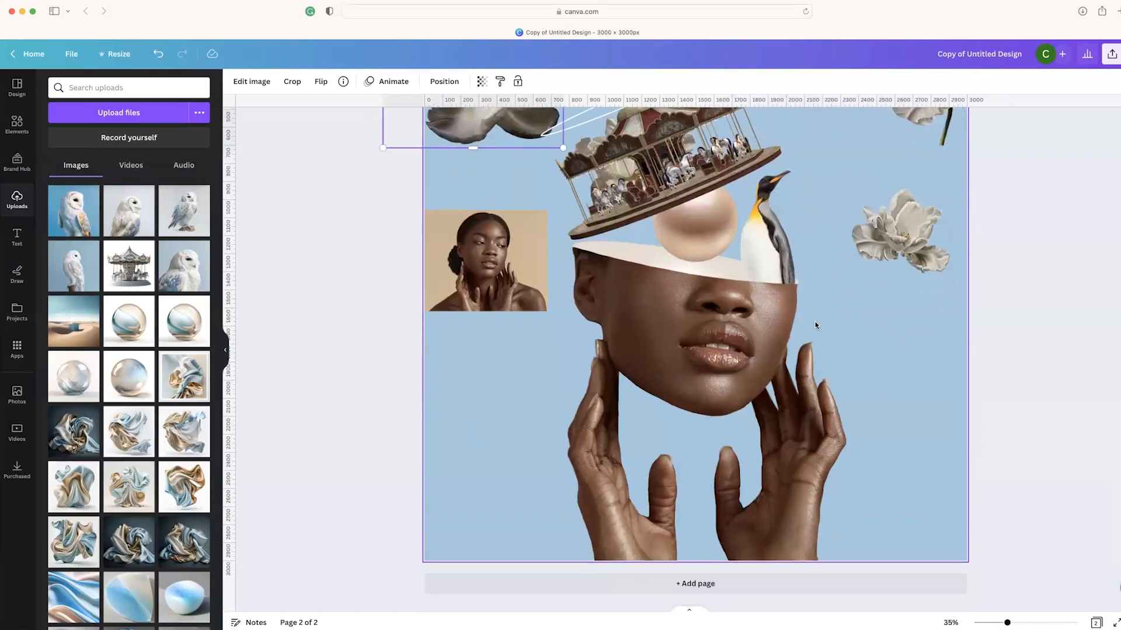
scroll(904, 247, up, 3)
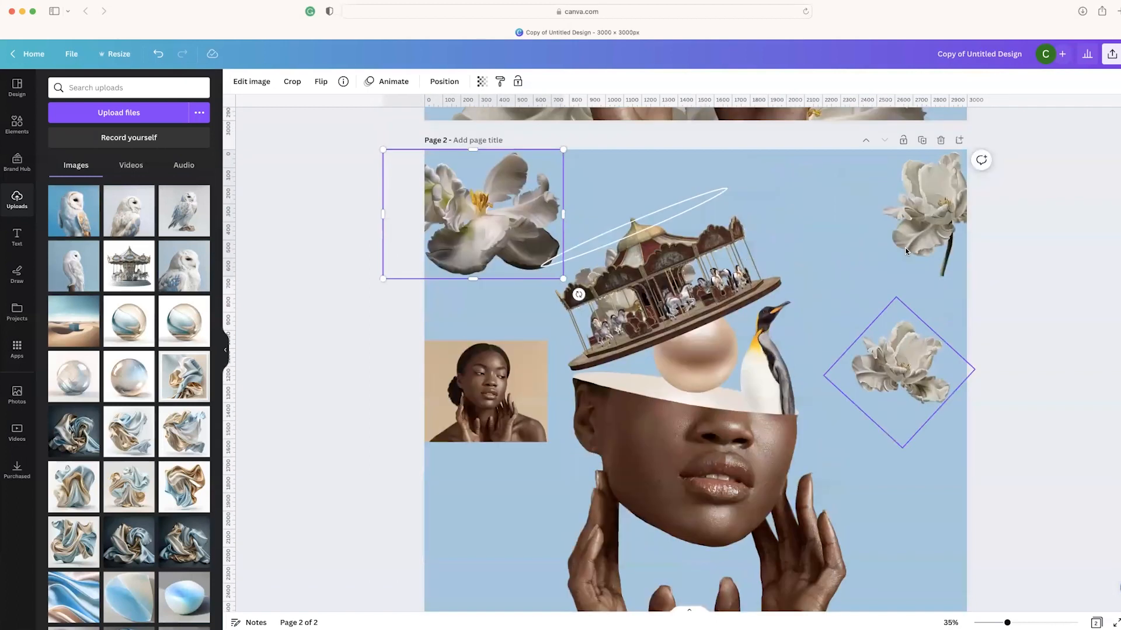
click(933, 228)
drag(933, 227, 865, 266)
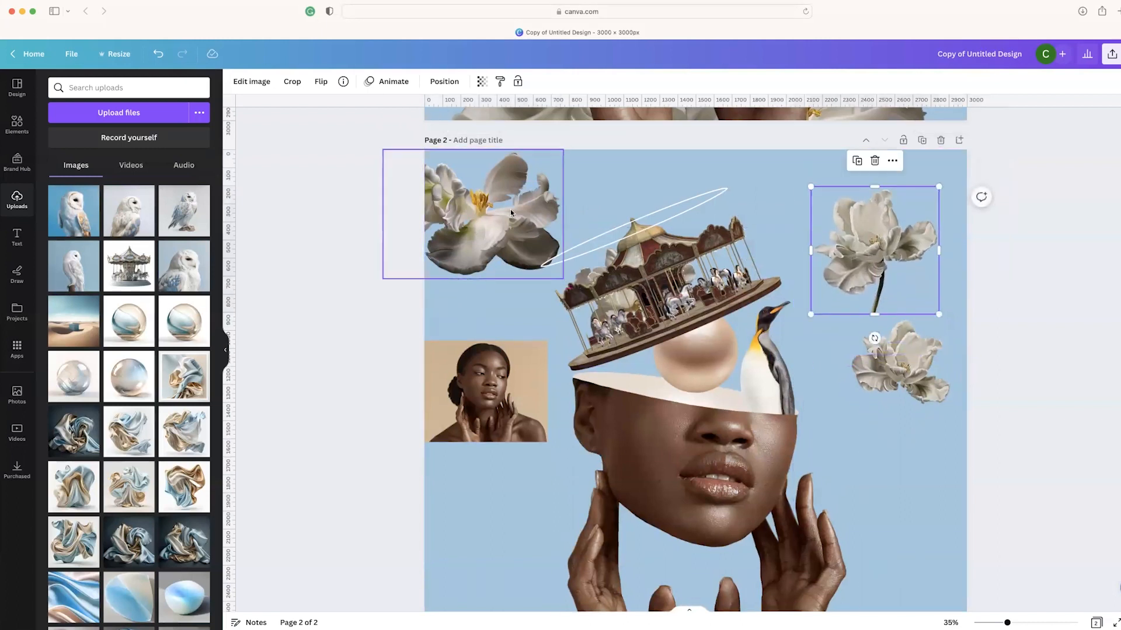
mouse_move(511, 214)
mouse_down()
mouse_move(603, 216)
mouse_move(477, 219)
mouse_move(501, 211)
mouse_up()
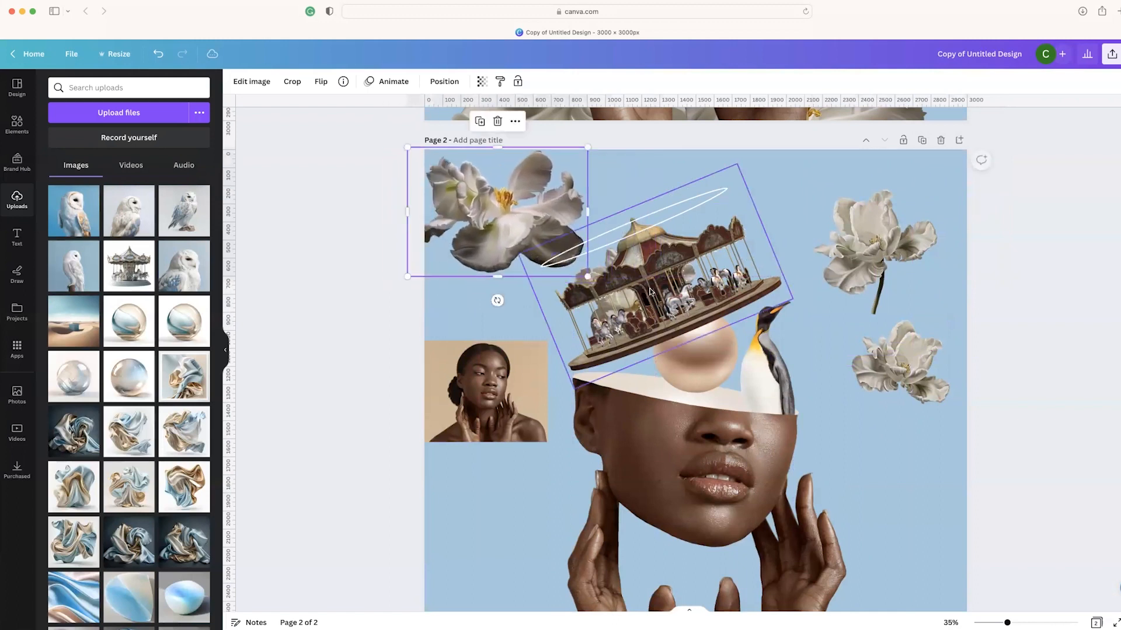
Select the double flower hidden behind the carousel, move it to the upper-right corner, and shift the stemmed flower down the right edge
click(445, 82)
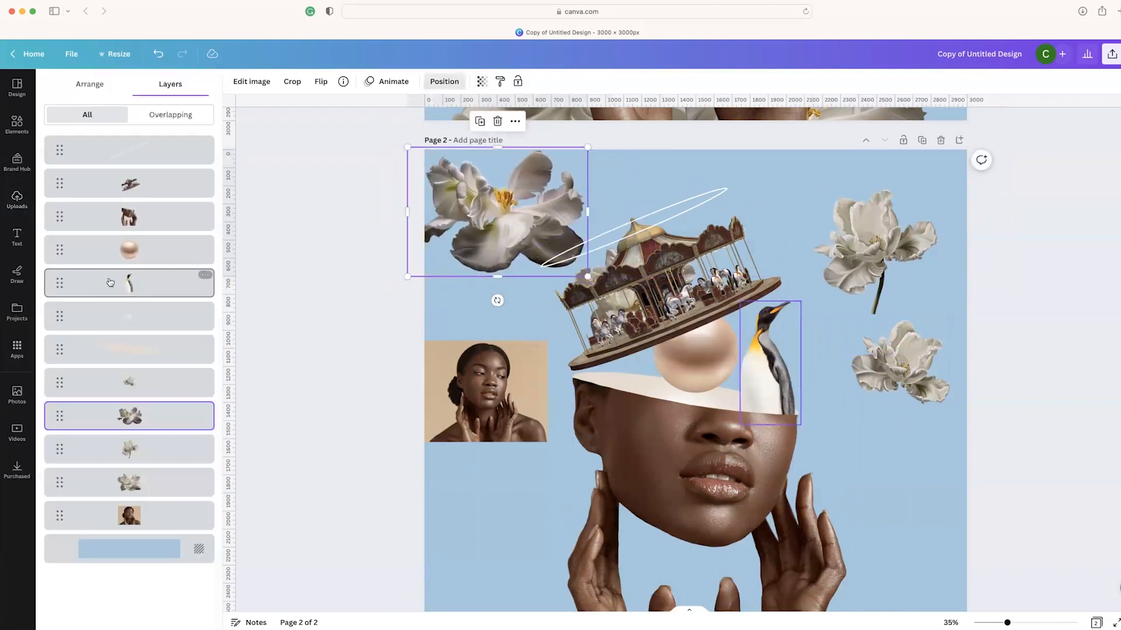
click(142, 452)
click(149, 475)
drag(681, 276, 941, 193)
click(855, 290)
drag(855, 290, 912, 515)
Rotate the small flower to stand nearly upright and tuck it behind the penguin and the carousel's raised edge
drag(886, 384, 894, 369)
drag(855, 407, 1024, 385)
drag(928, 375, 793, 320)
drag(816, 358, 851, 389)
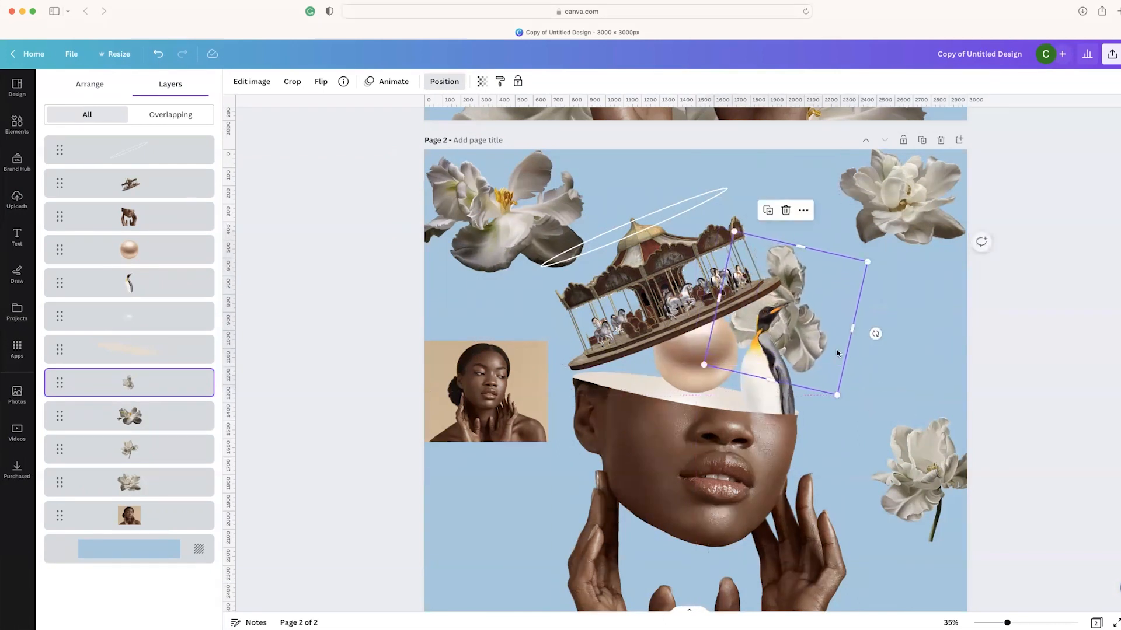
Enlarge the flower behind the penguin slightly and nudge it closer to the bird and the carousel
drag(820, 333, 819, 343)
click(800, 343)
click(799, 343)
drag(847, 390, 852, 403)
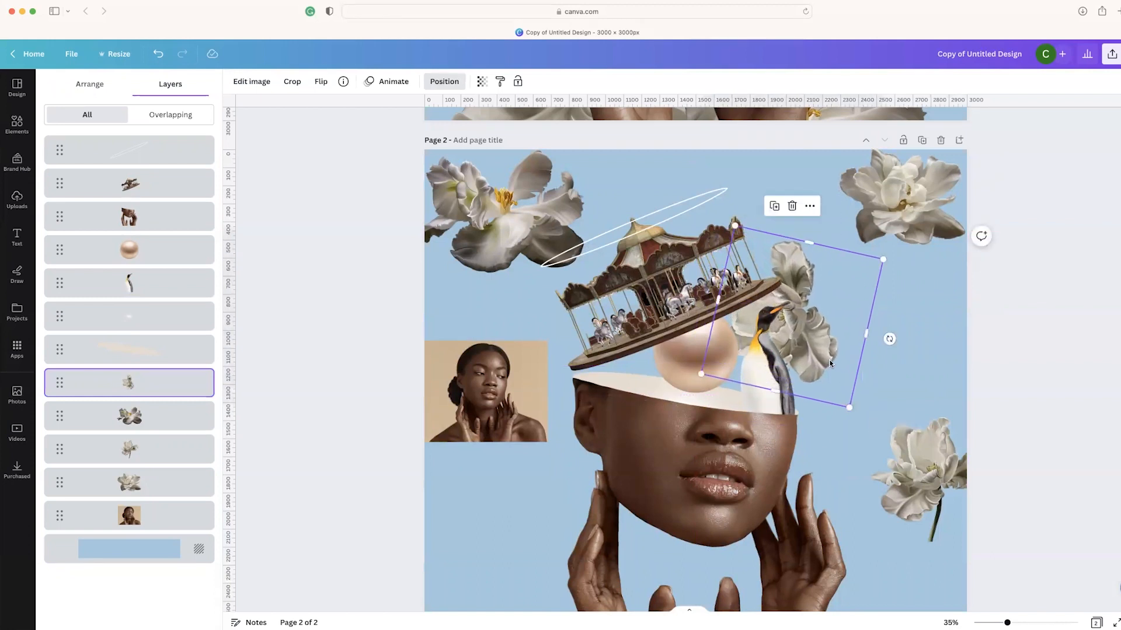
drag(828, 348, 823, 343)
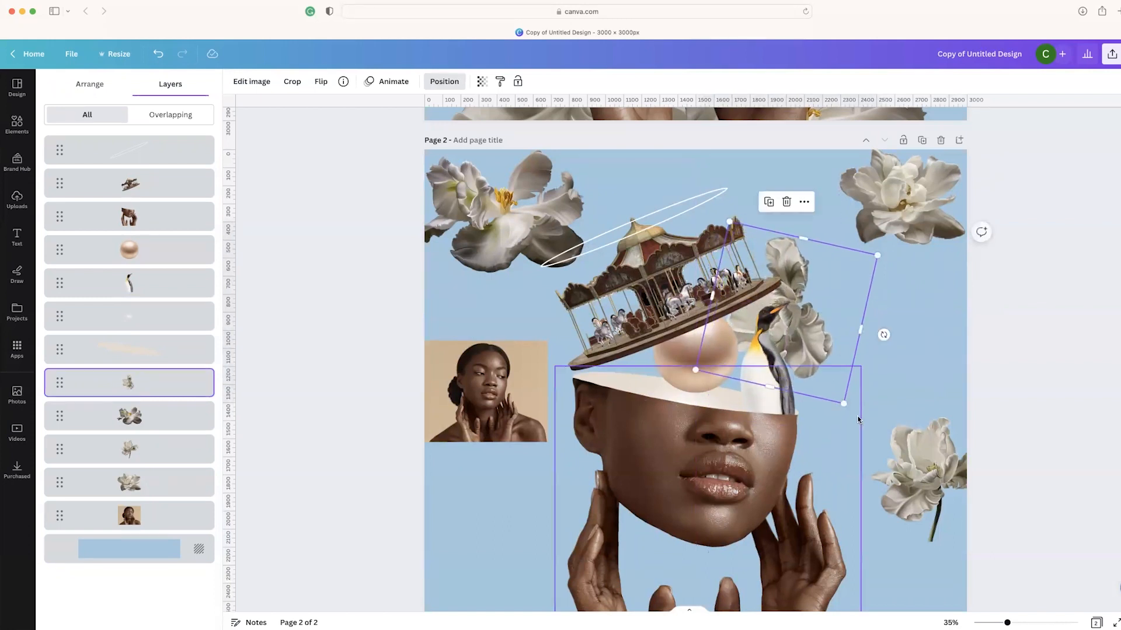
drag(848, 409, 848, 408)
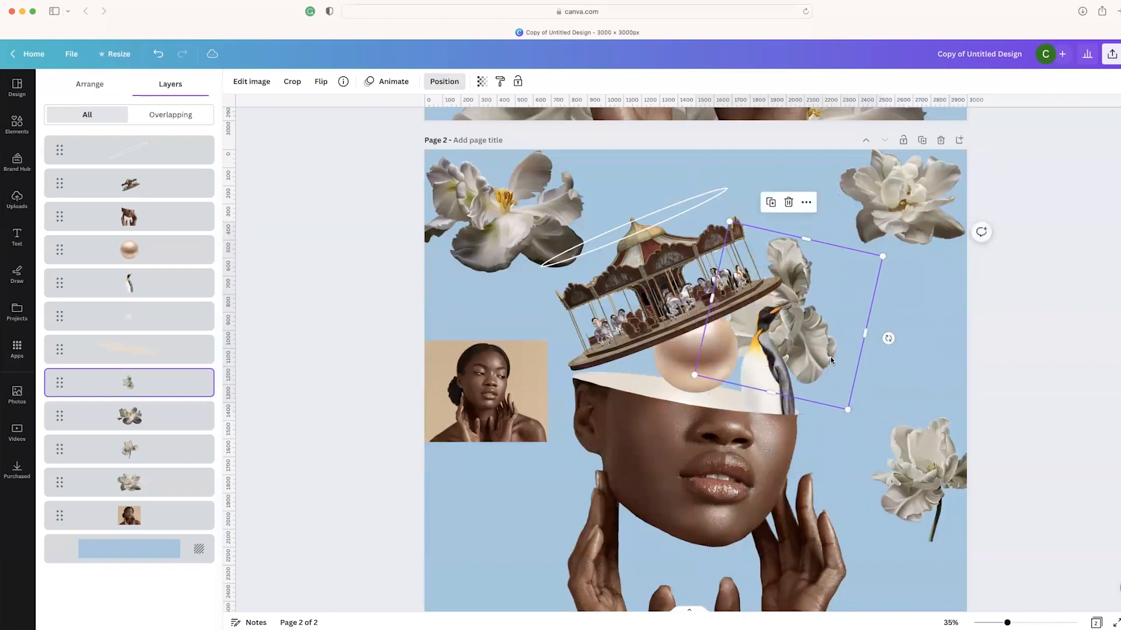
drag(832, 344, 828, 340)
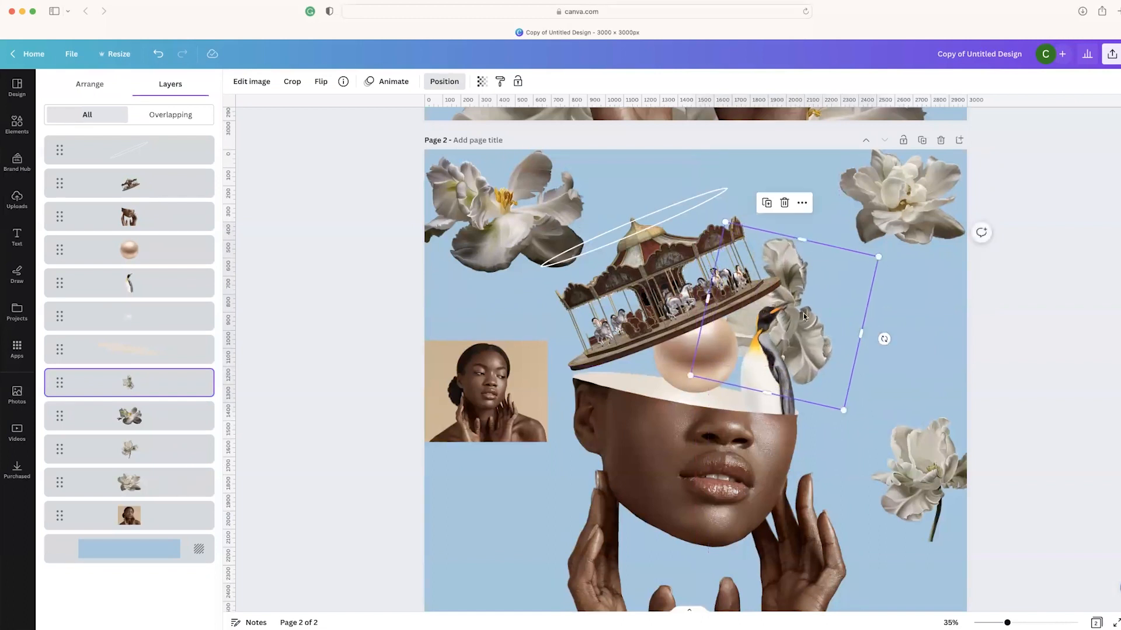
Duplicate the white ellipse outline, tilt it to match the head's opening and size it to about 1,131 by 74 px across the pearl
click(687, 207)
key(super+d)
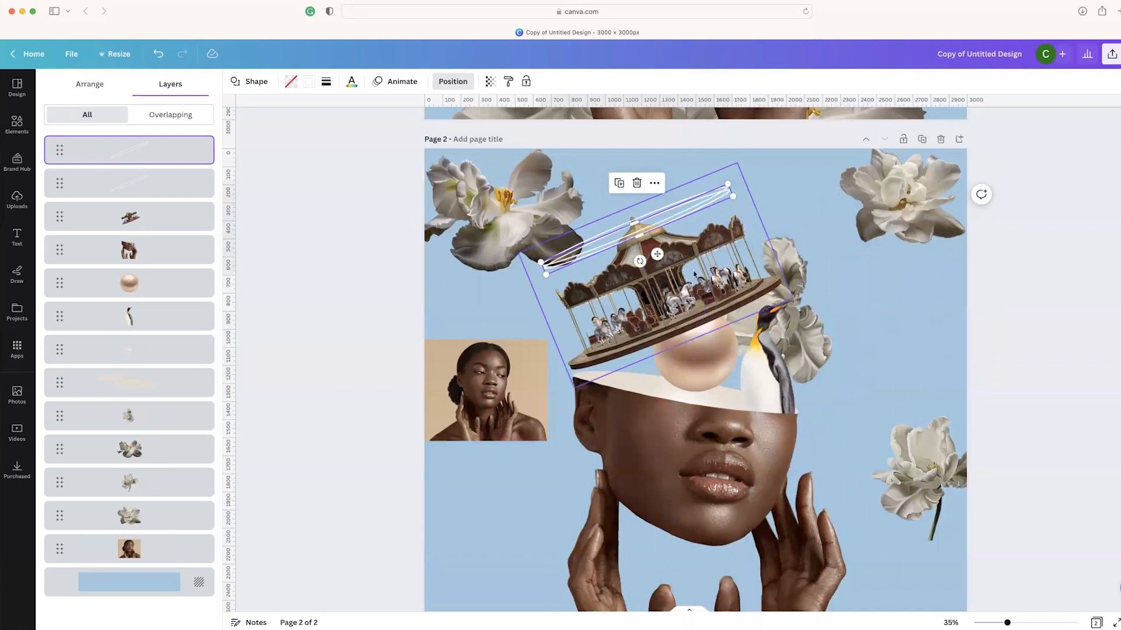
drag(630, 260, 702, 392)
drag(800, 385, 808, 388)
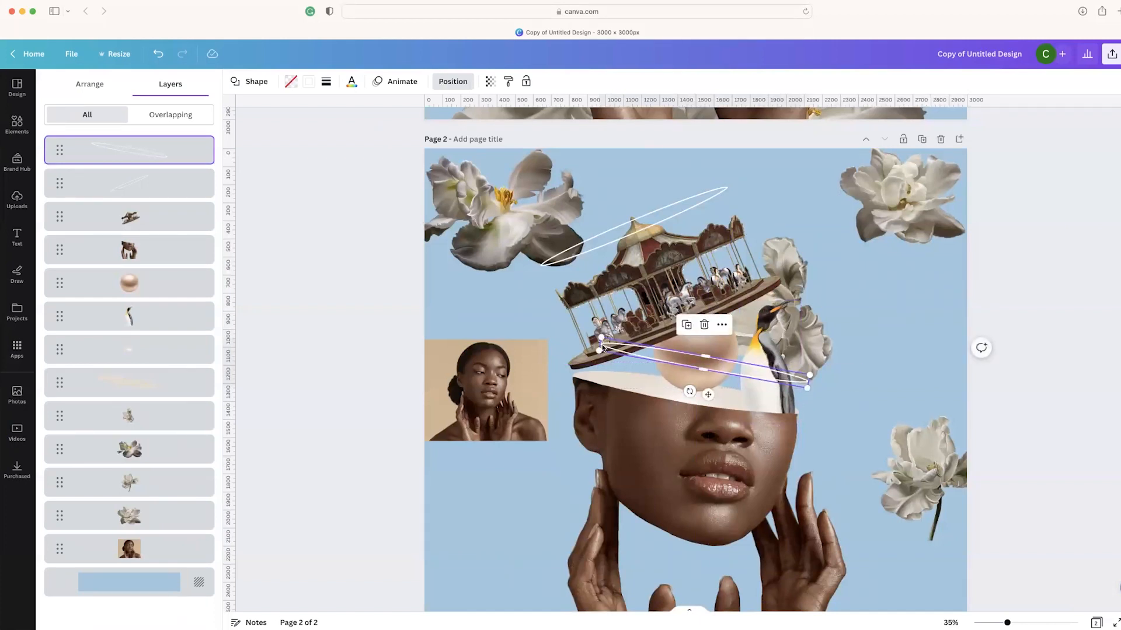
drag(614, 349, 607, 346)
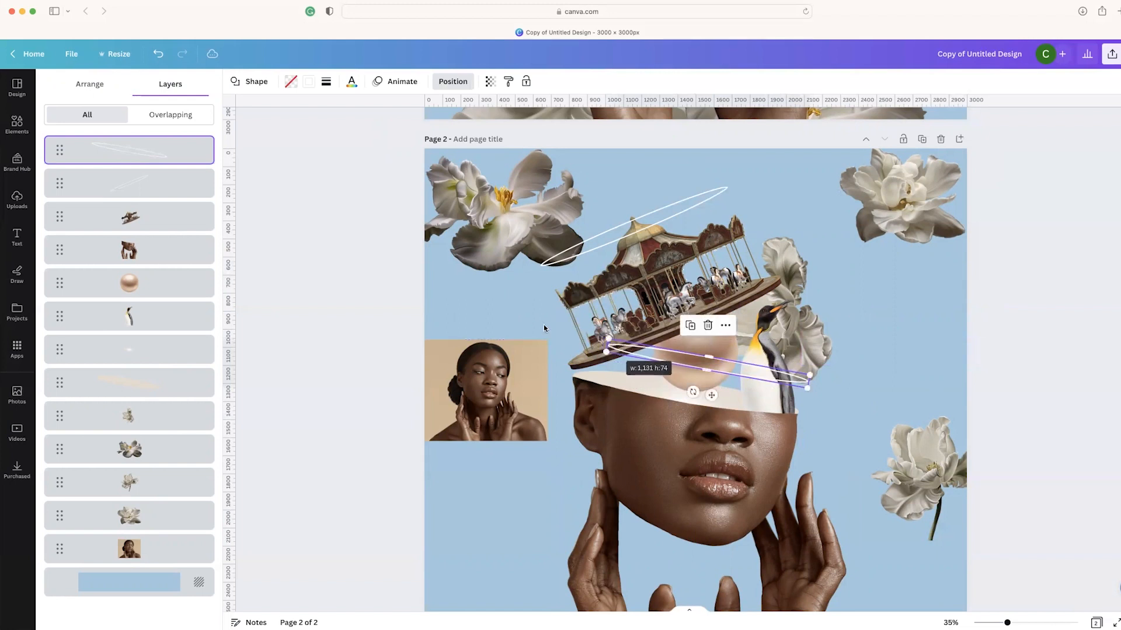
Reorder the duplicated ellipse outline directly below the penguin layer and shift it slightly up around the pearl and penguin
drag(169, 153, 169, 344)
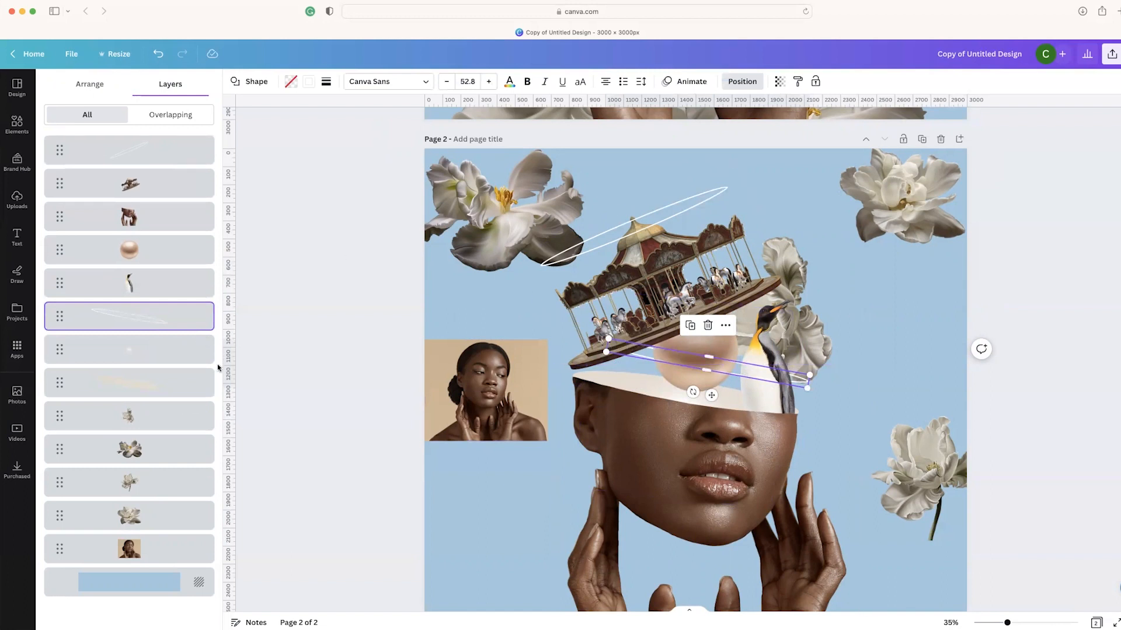
drag(715, 390, 718, 377)
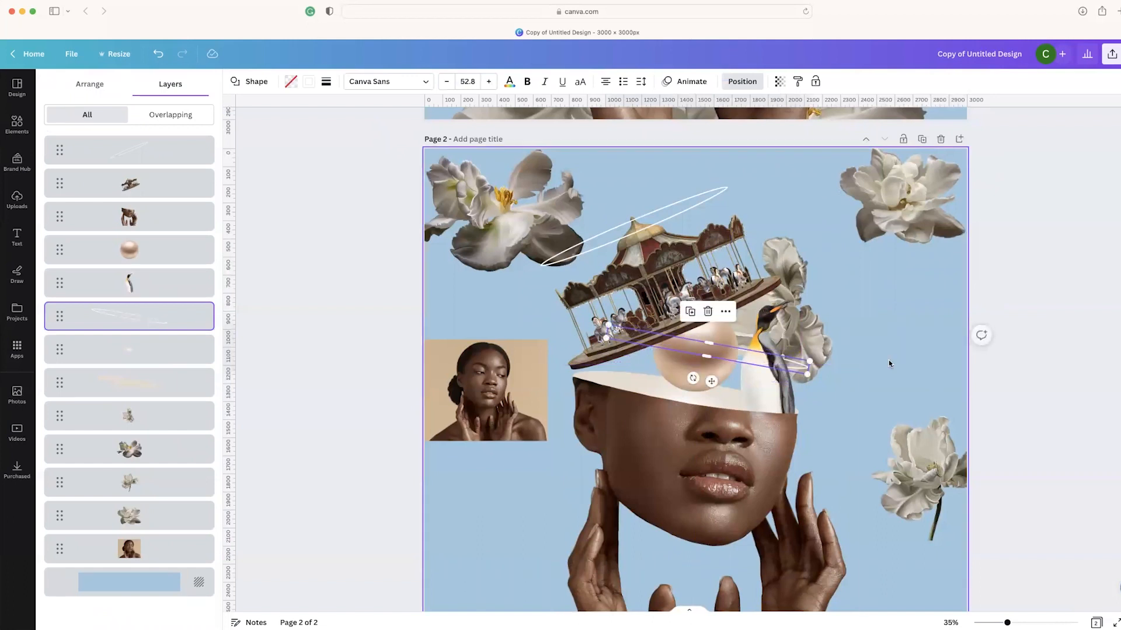
click(910, 339)
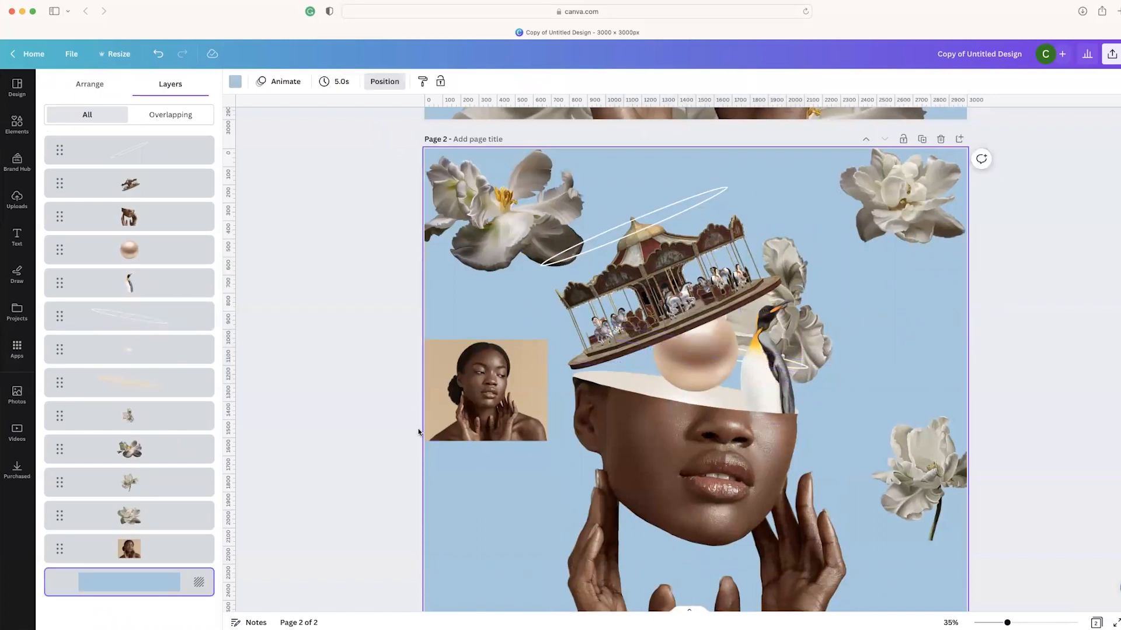
Move the stemmed flower up the right edge, shrink the large open flower slightly, and nudge the double flower inward
scroll(554, 352, down, 2)
scroll(554, 353, up, 3)
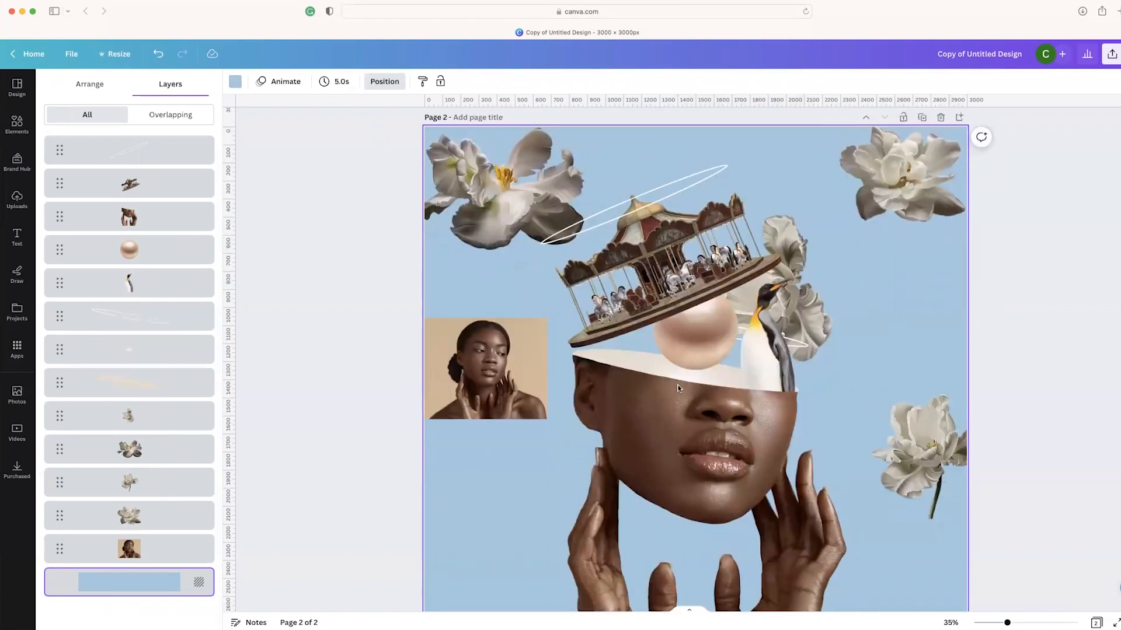
drag(896, 500, 902, 350)
mouse_move(518, 219)
mouse_down()
mouse_move(660, 192)
mouse_move(875, 298)
mouse_move(522, 203)
mouse_up()
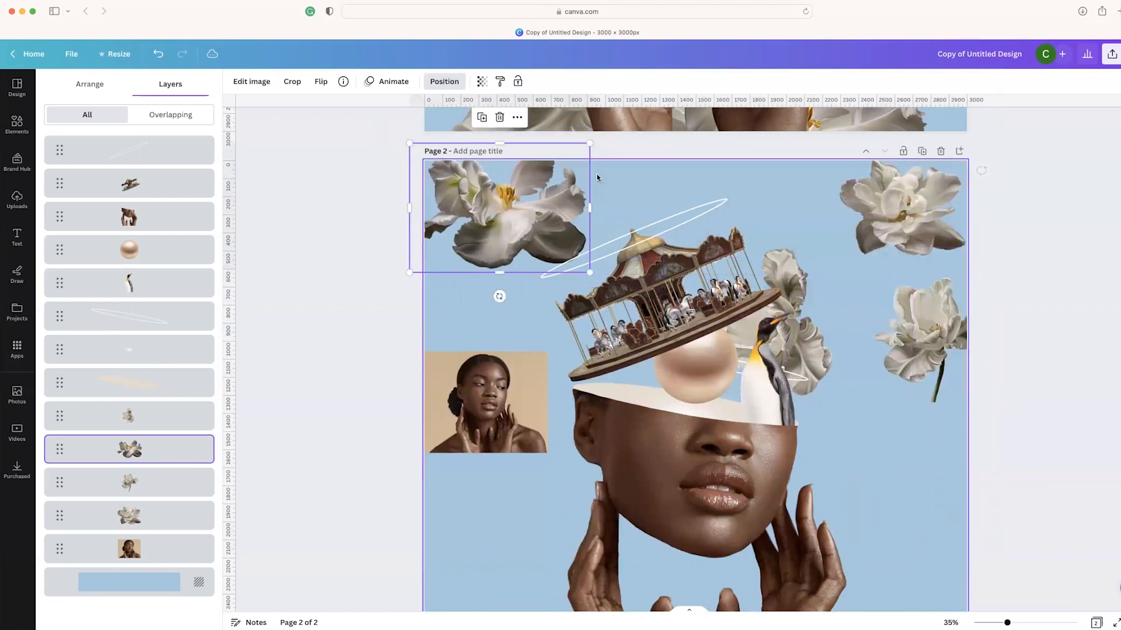
drag(590, 146, 561, 164)
drag(933, 225, 911, 229)
Enlarge the small reference portrait to nearly the page's width and place it behind the cut-out face and hands
drag(500, 409, 525, 369)
scroll(526, 371, down, 3)
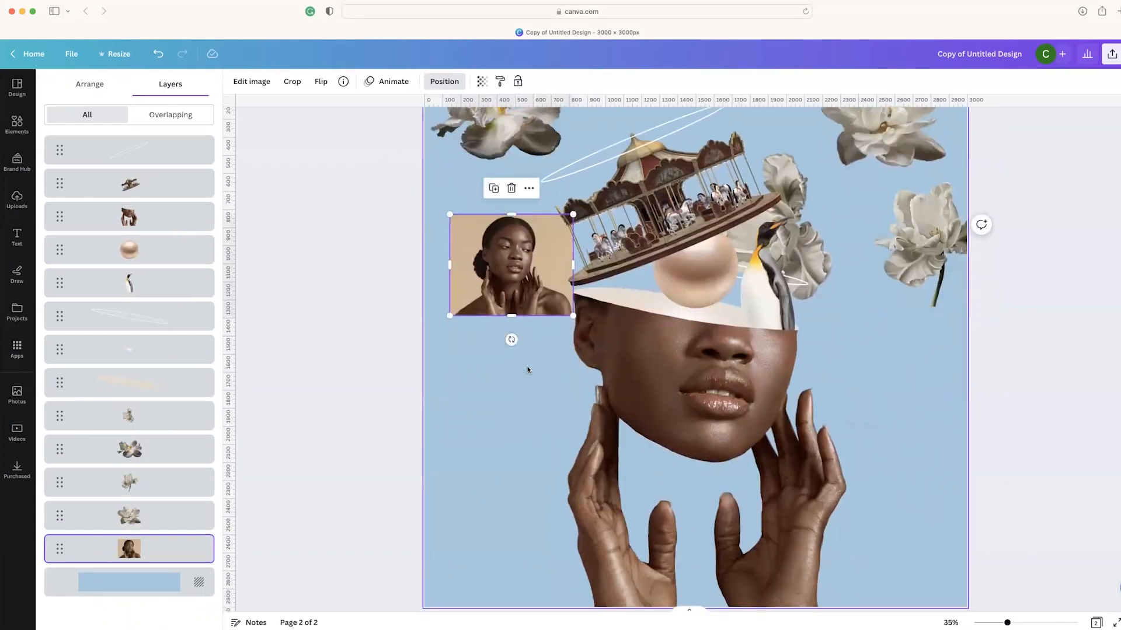
drag(570, 307, 990, 510)
drag(930, 204, 959, 179)
drag(450, 179, 439, 171)
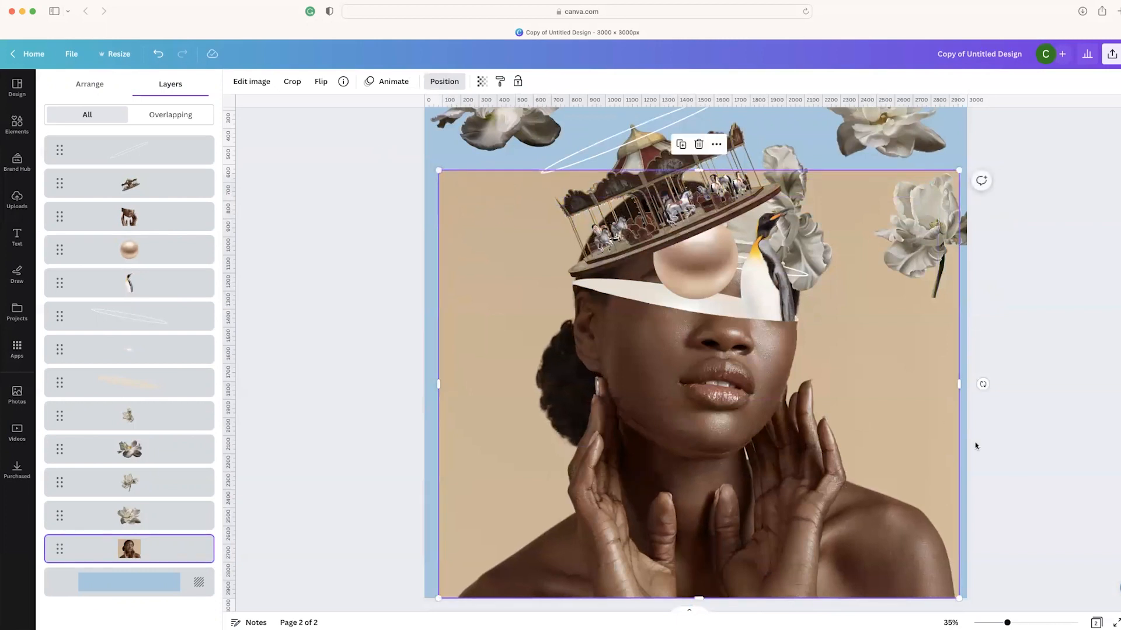
Fine-tune the enlarged portrait's size and position so its neck and shoulders line up with the cut-out face and hands
drag(942, 427, 944, 425)
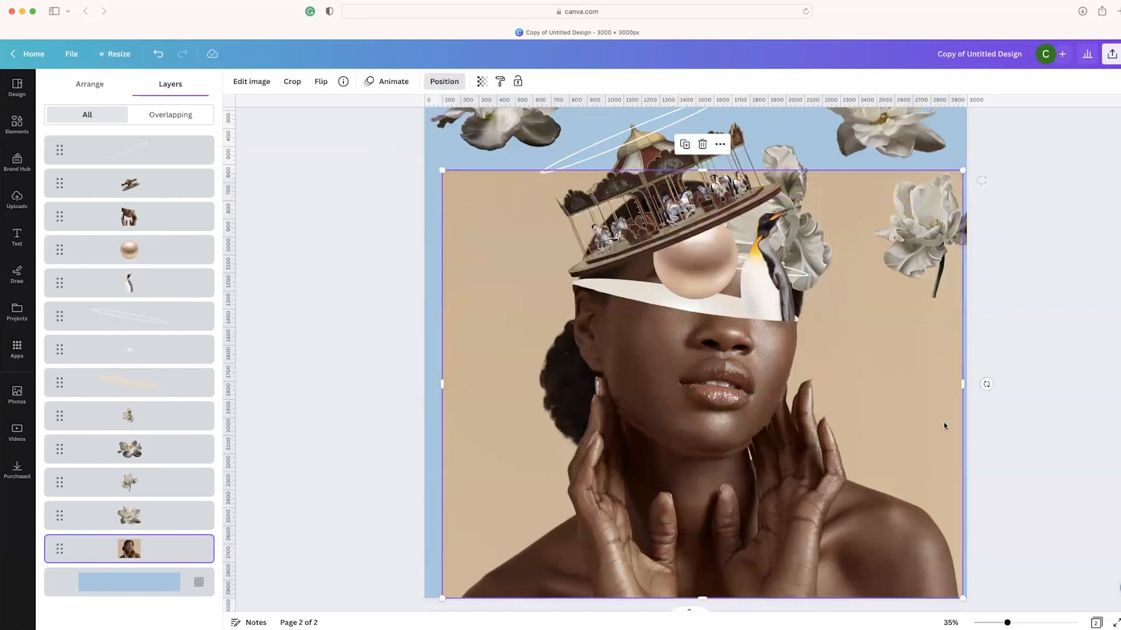
drag(962, 170, 967, 164)
drag(920, 422, 914, 413)
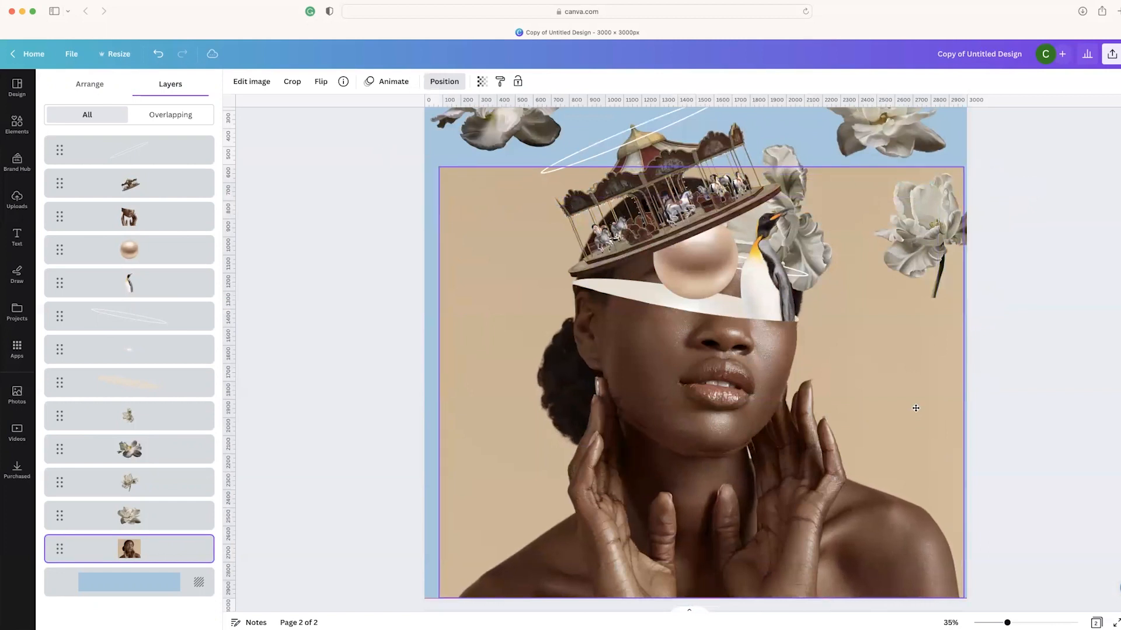
drag(967, 170, 972, 159)
drag(923, 359, 924, 359)
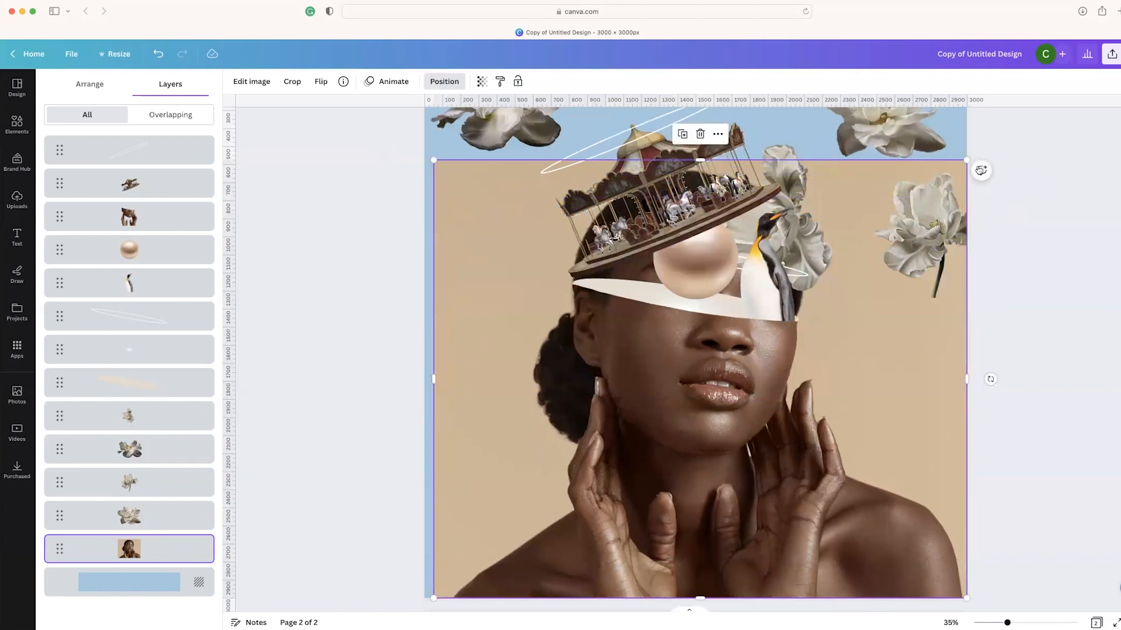
drag(967, 159, 972, 155)
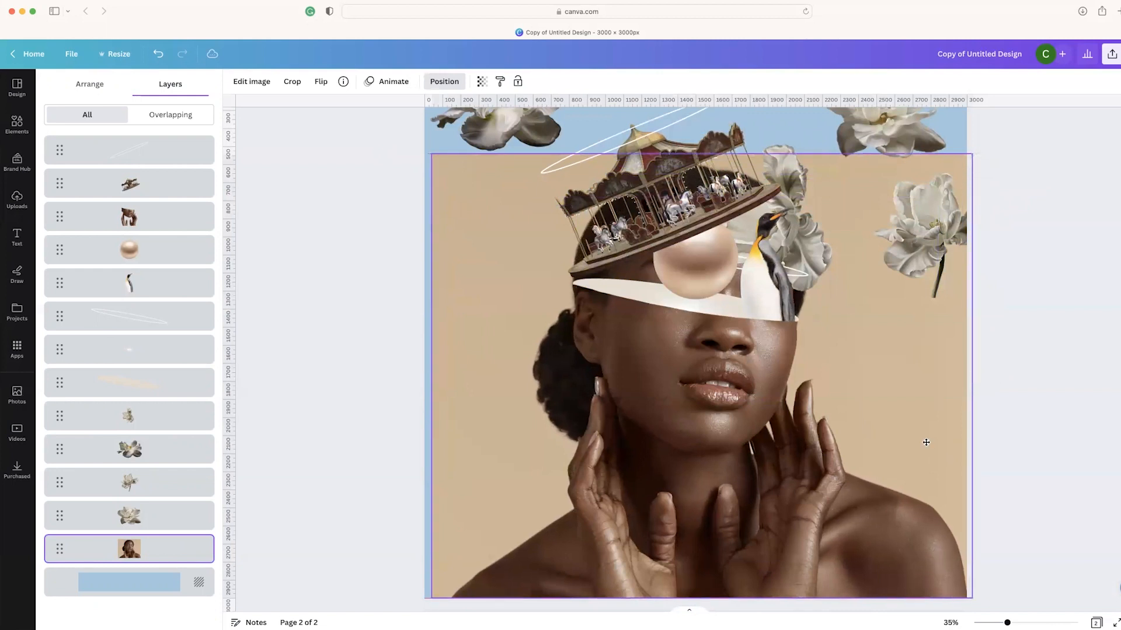
Set the background portrait's transparency to 16 so it shows as a faint silhouette
click(481, 81)
click(395, 124)
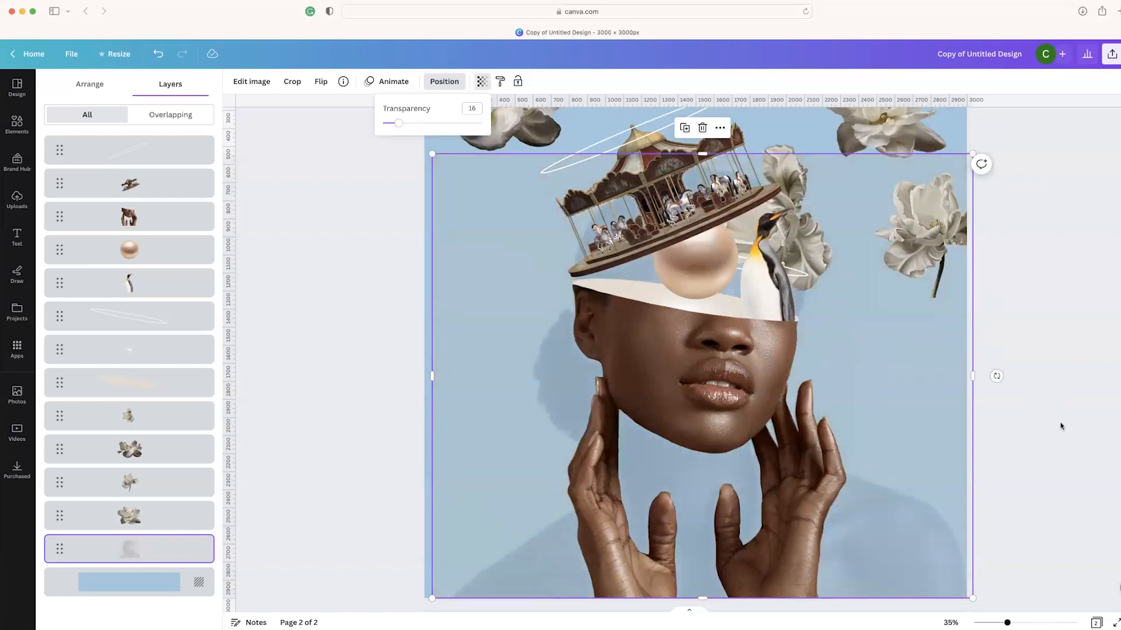
click(1047, 447)
click(1045, 444)
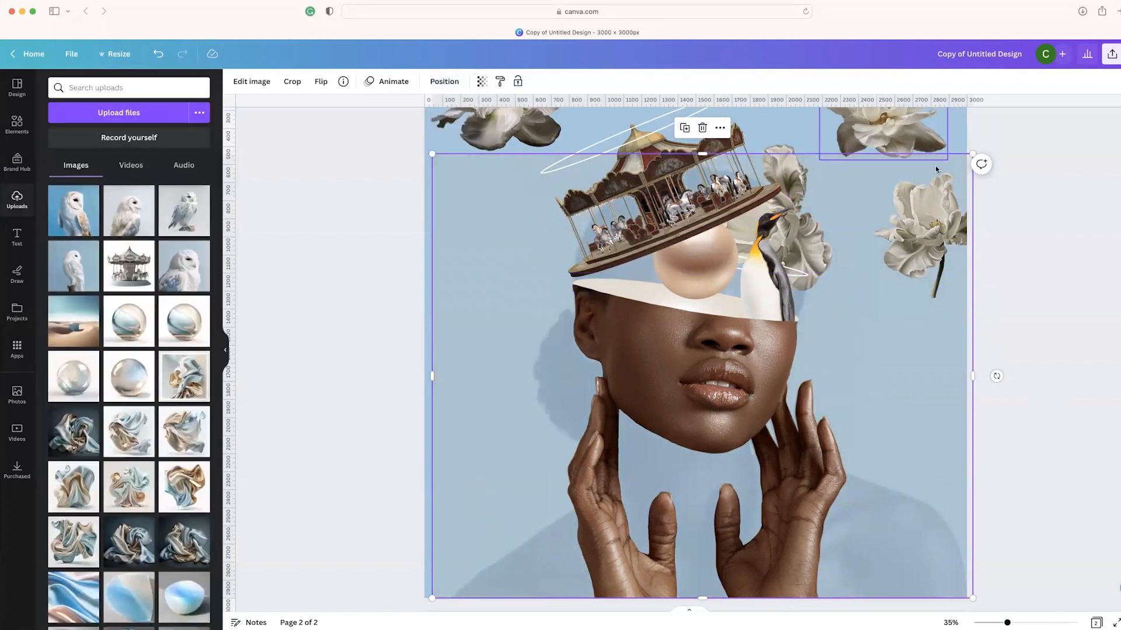
Move the large open flower from the page's upper-left corner down behind the right-side hand and enlarge it
drag(904, 289, 865, 357)
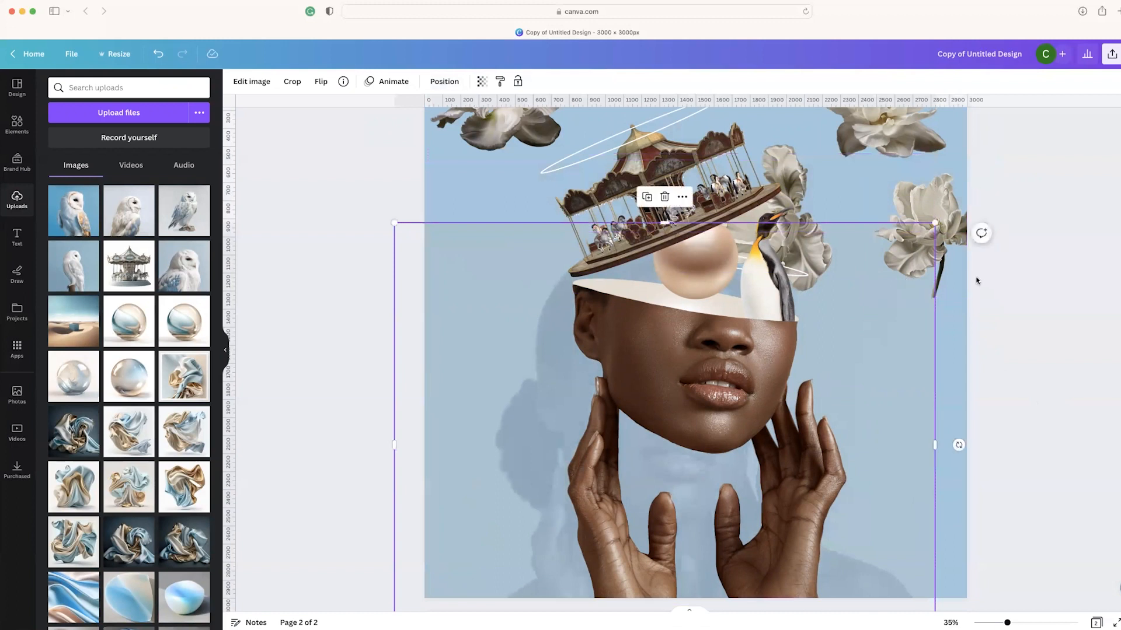
key(super+z)
click(437, 82)
click(140, 416)
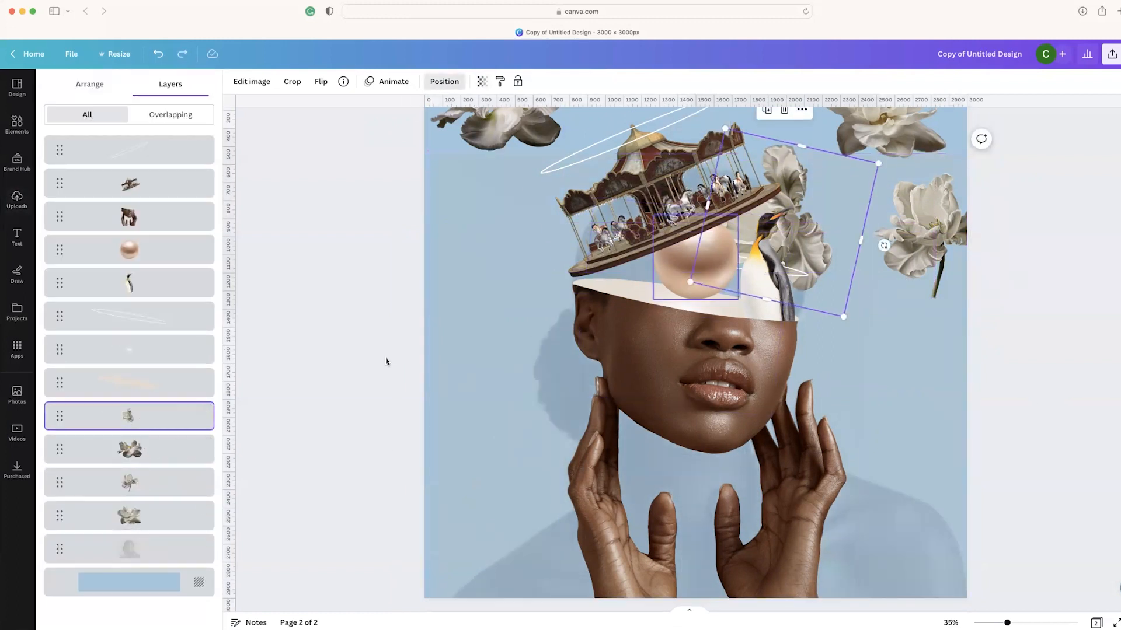
click(170, 445)
drag(524, 128, 845, 578)
drag(921, 518, 1003, 467)
Rotate and reposition the enlarged flower so its petals fill the silhouette's shoulder in the page's lower-right corner
drag(918, 566, 867, 600)
drag(949, 495, 996, 460)
drag(928, 536, 886, 551)
drag(978, 575, 915, 551)
drag(663, 545, 612, 543)
drag(889, 540, 930, 568)
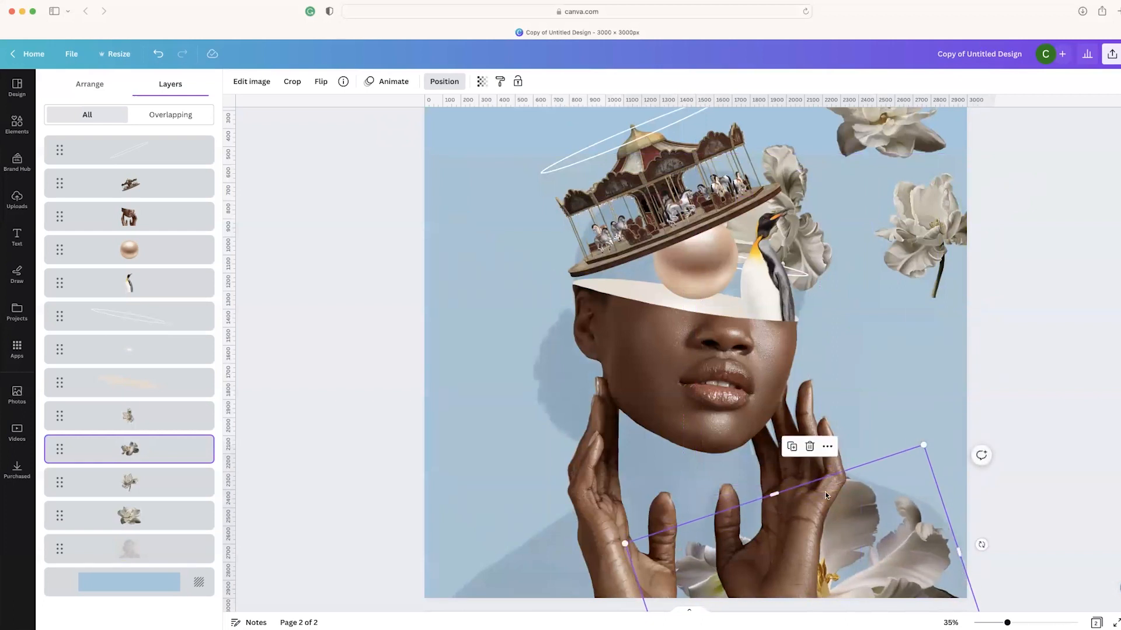
Move the stemmed flower from the page's right edge down behind the left-side hand, then rotate and enlarge it
scroll(697, 483, down, 1)
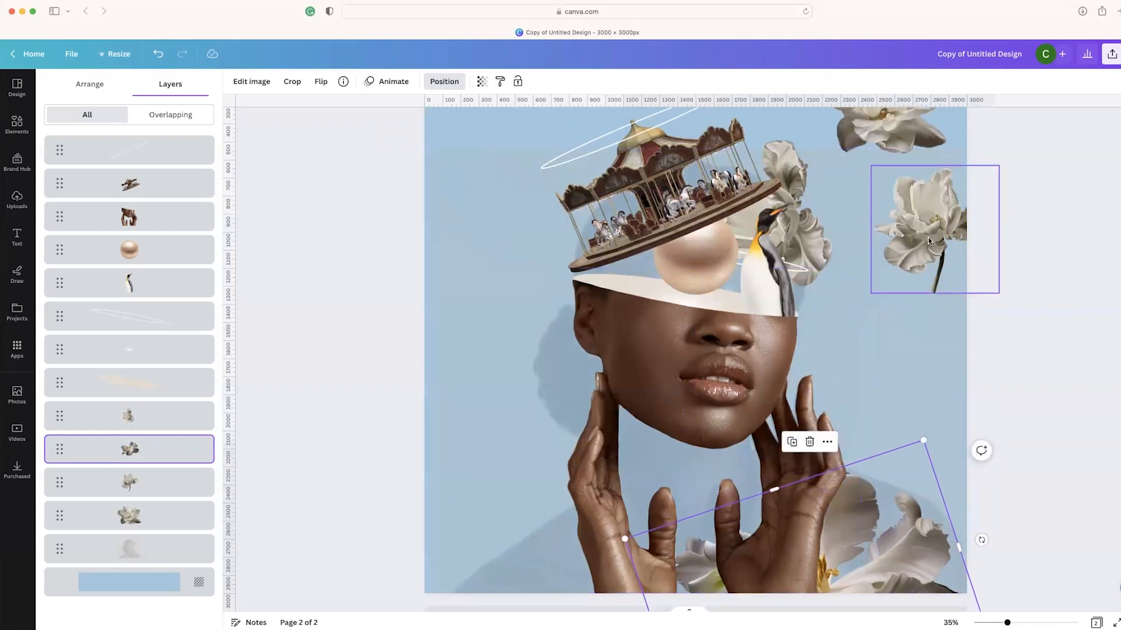
drag(921, 249, 642, 506)
drag(652, 598, 727, 564)
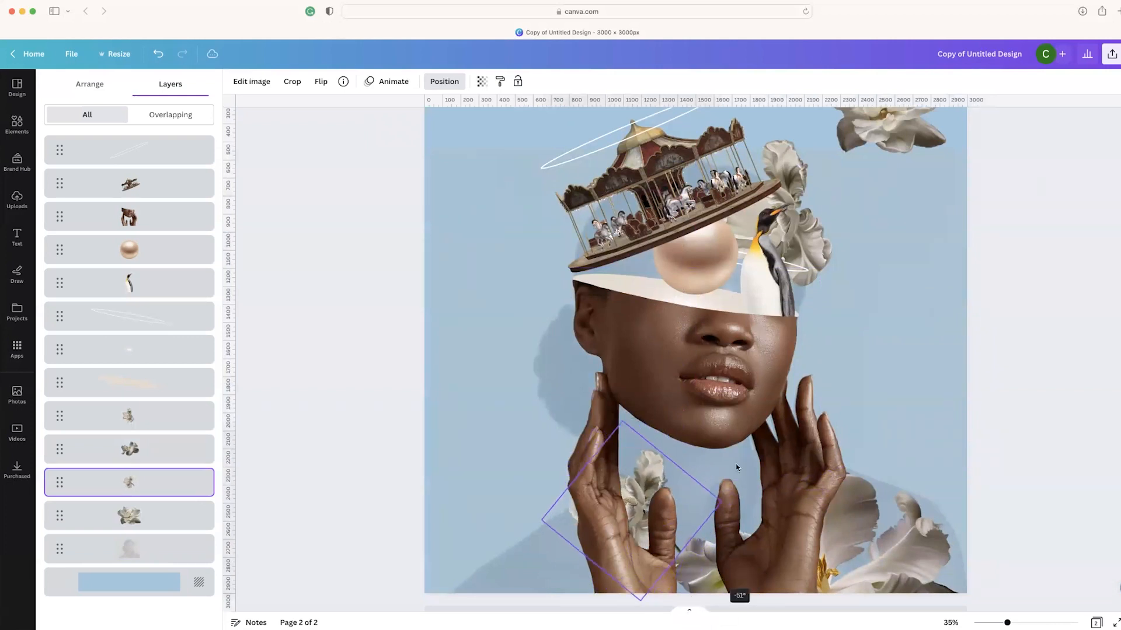
drag(722, 503, 828, 435)
drag(788, 612, 708, 584)
drag(684, 470, 637, 472)
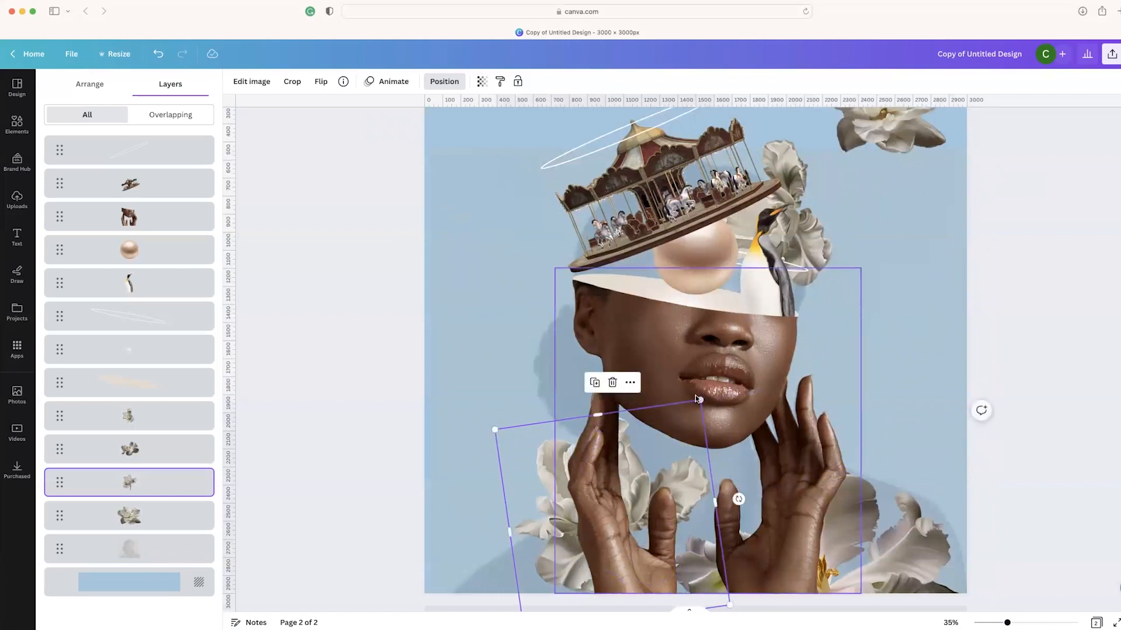
Enlarge the stemmed flower further and fine-tune its position so petals show on both sides of the left-side hand
drag(698, 399, 753, 369)
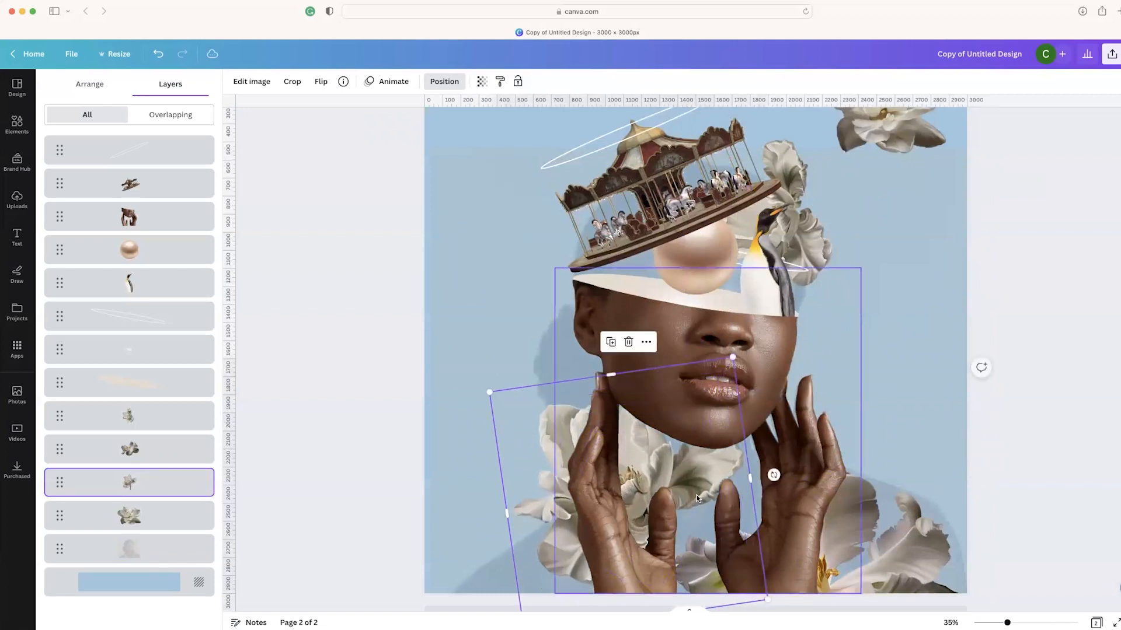
drag(692, 508, 685, 511)
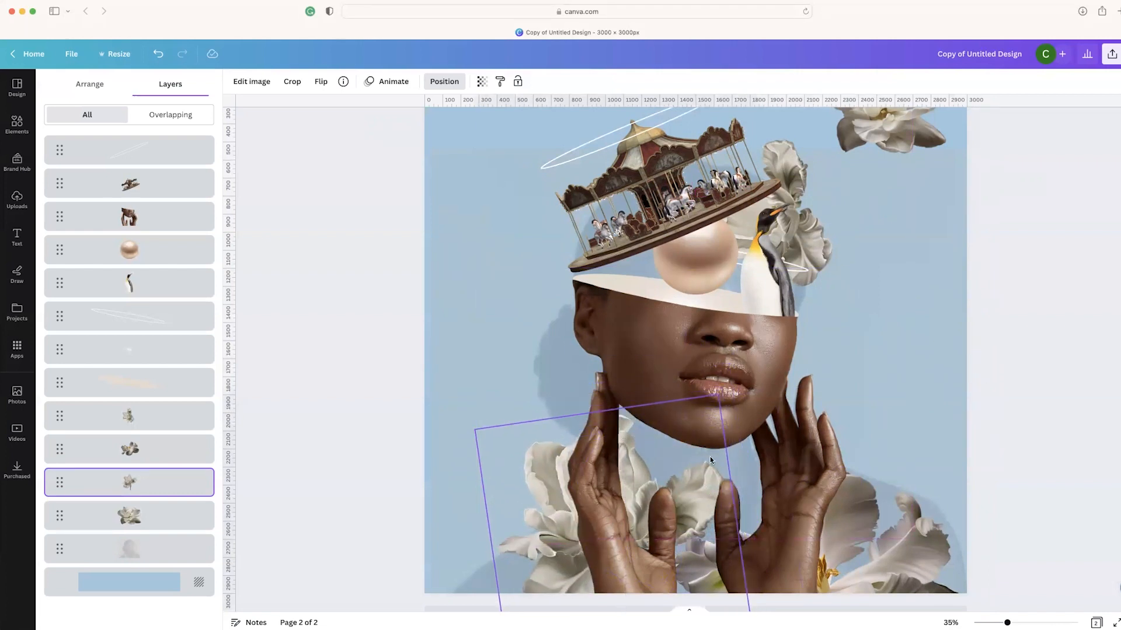
drag(718, 395, 737, 367)
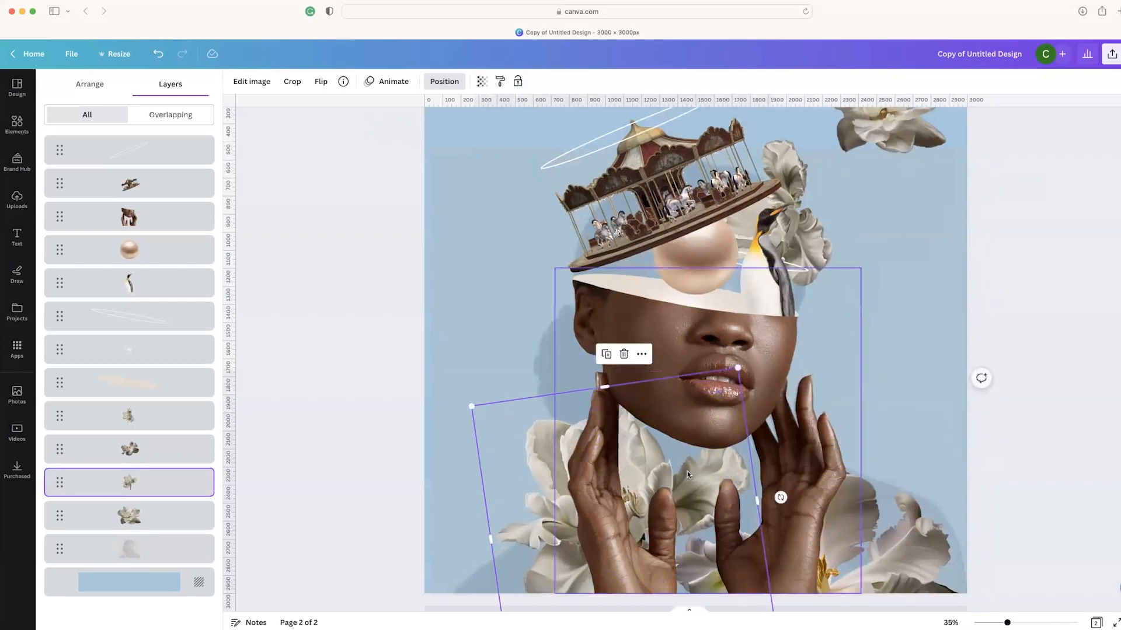
drag(696, 468, 705, 491)
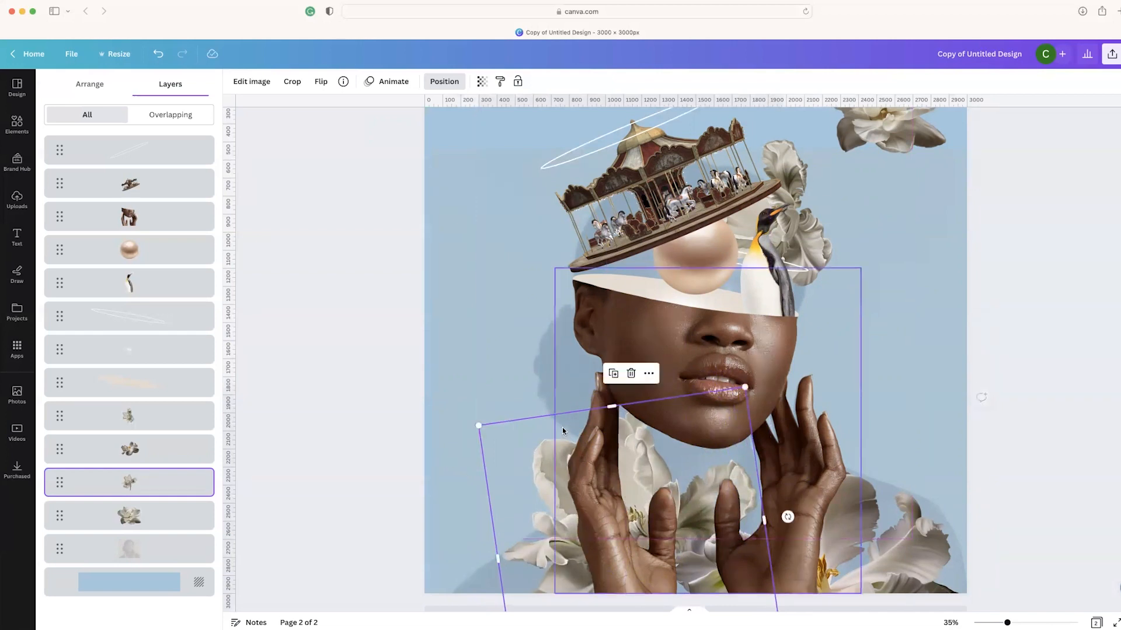
click(461, 425)
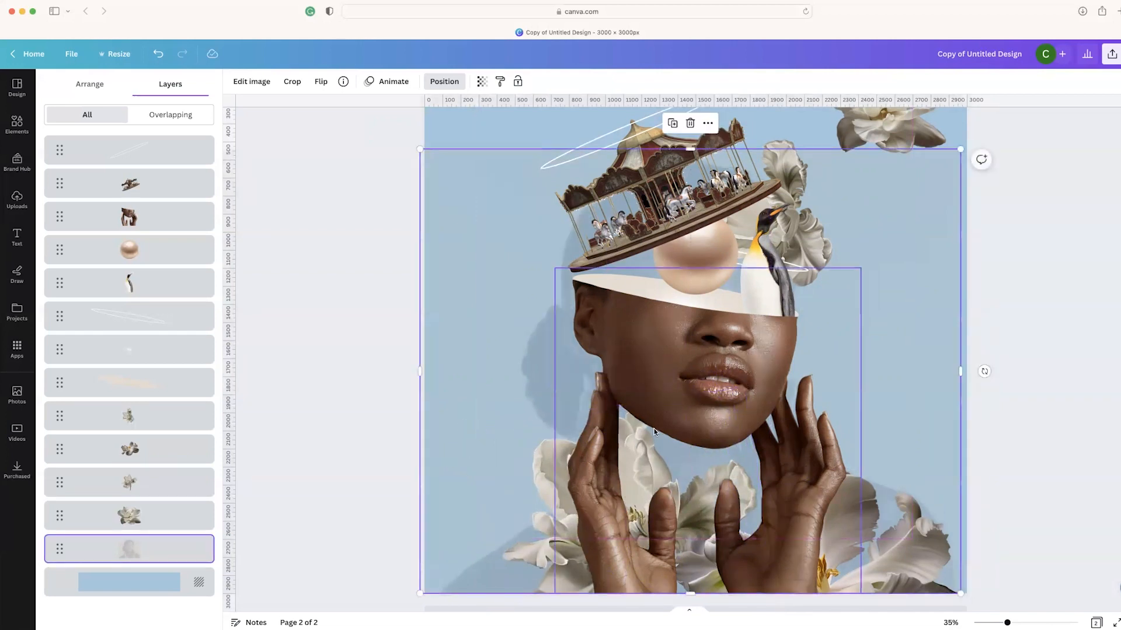
click(153, 525)
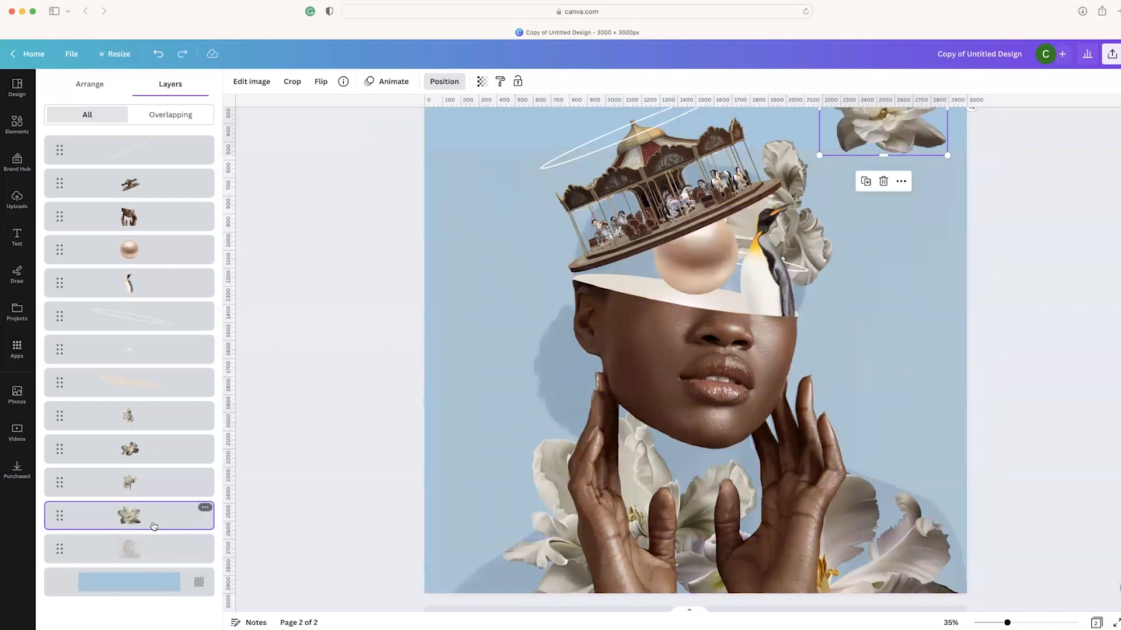
click(160, 491)
mouse_move(477, 428)
mouse_down()
mouse_move(457, 419)
mouse_move(467, 433)
mouse_up()
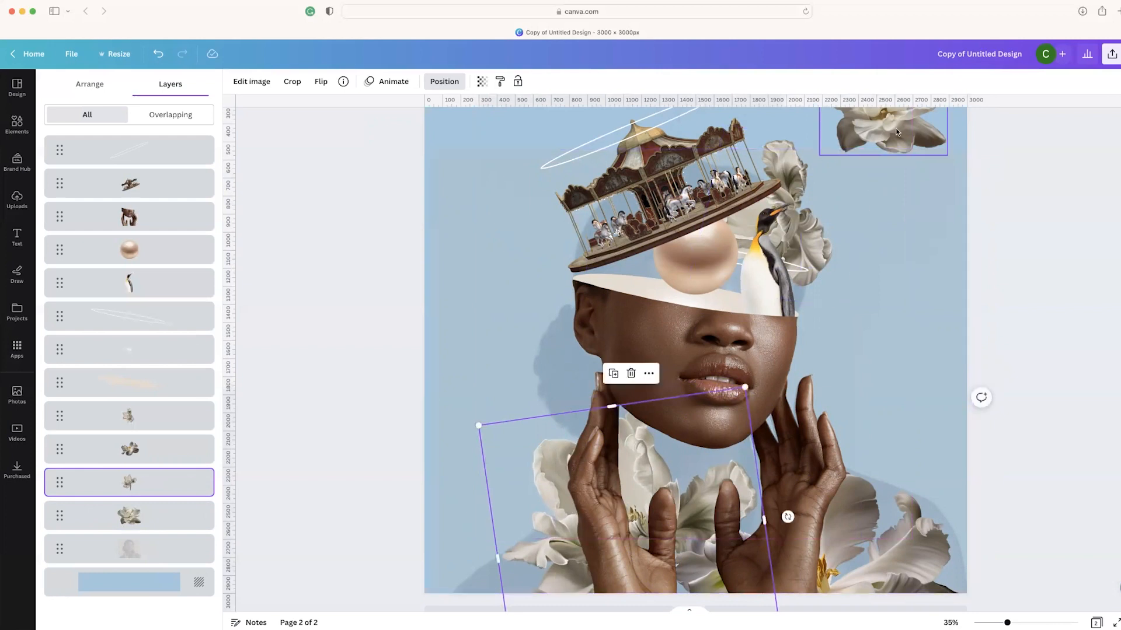
Move the upper-right open flower behind the right-side hand and enlarge it, then place a duplicate at the lower left, layered behind the hands
drag(918, 131, 802, 541)
drag(835, 479, 892, 481)
key(super+d)
drag(856, 520, 565, 484)
drag(145, 140, 164, 445)
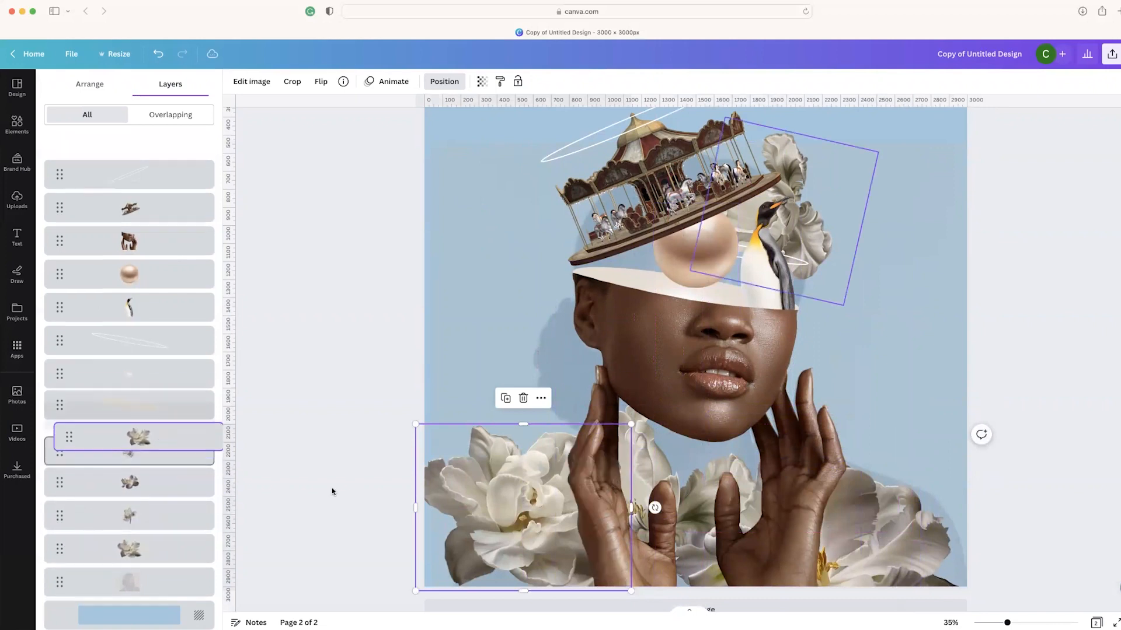
Rotate and lower the duplicated open flower so only its upper petals rise from the page's lower-left edge beside the hand
drag(473, 478, 474, 516)
drag(657, 545, 443, 560)
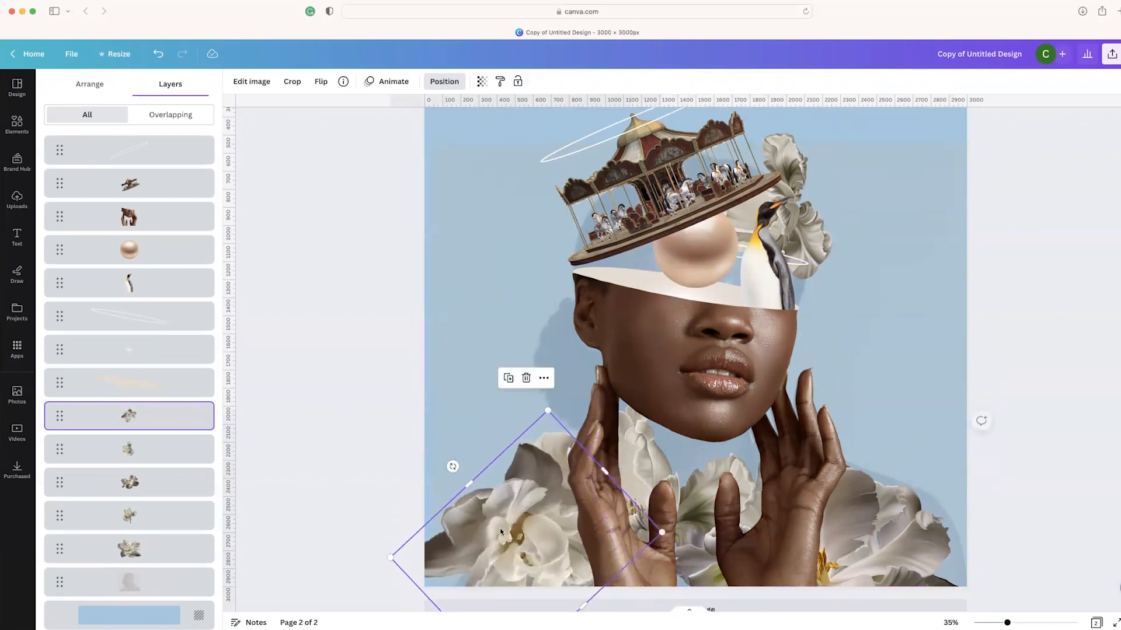
drag(528, 560, 522, 542)
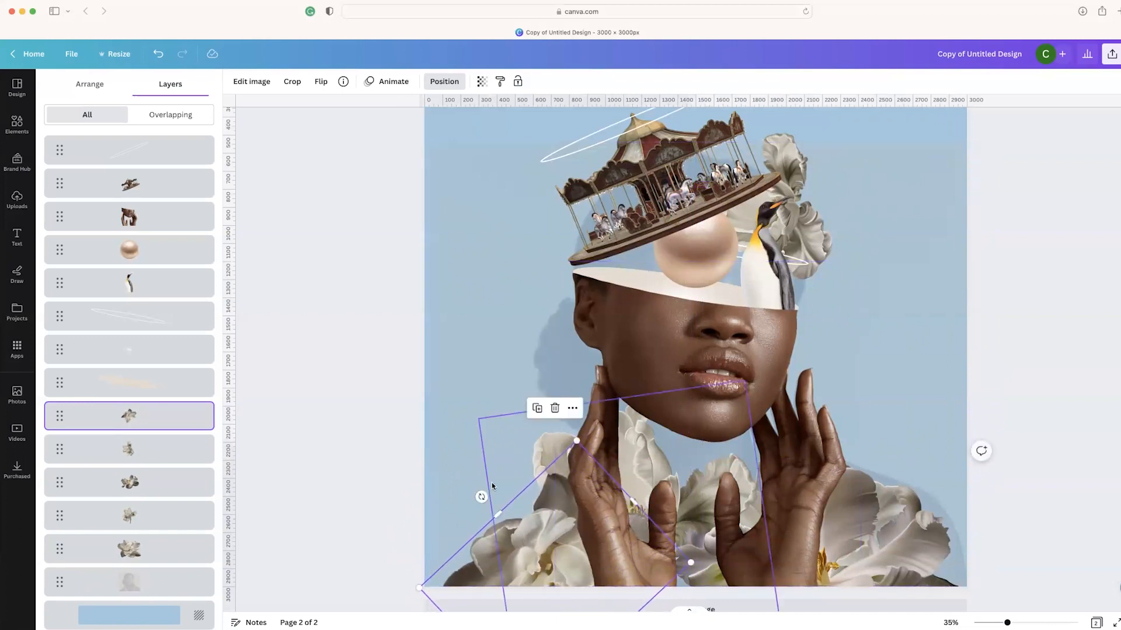
drag(480, 497, 664, 521)
drag(506, 615, 577, 594)
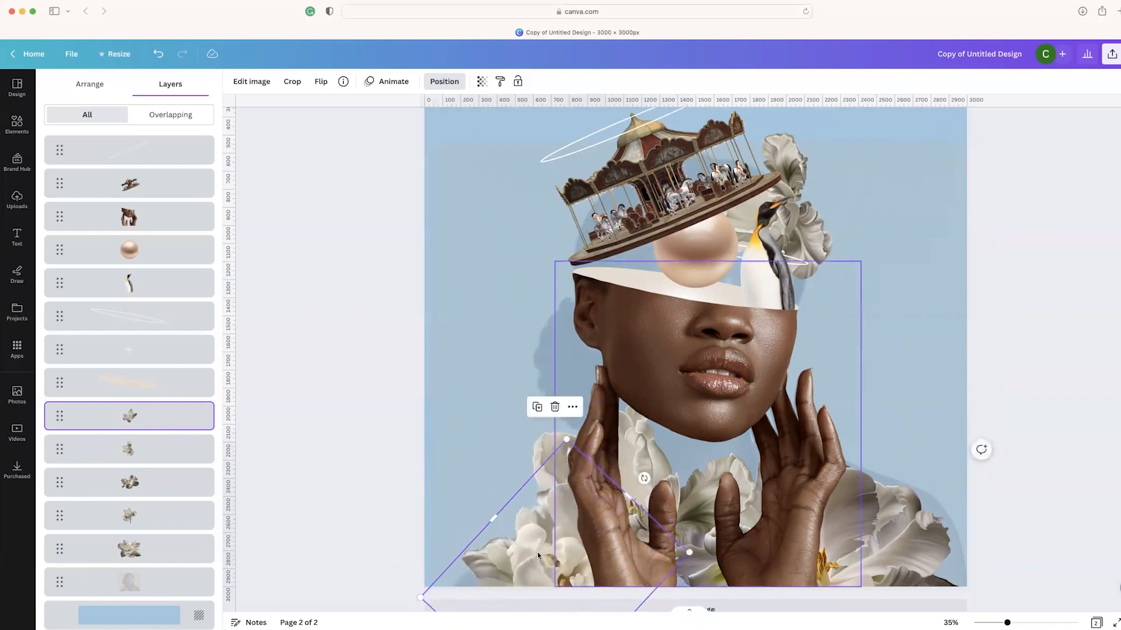
drag(527, 545, 506, 565)
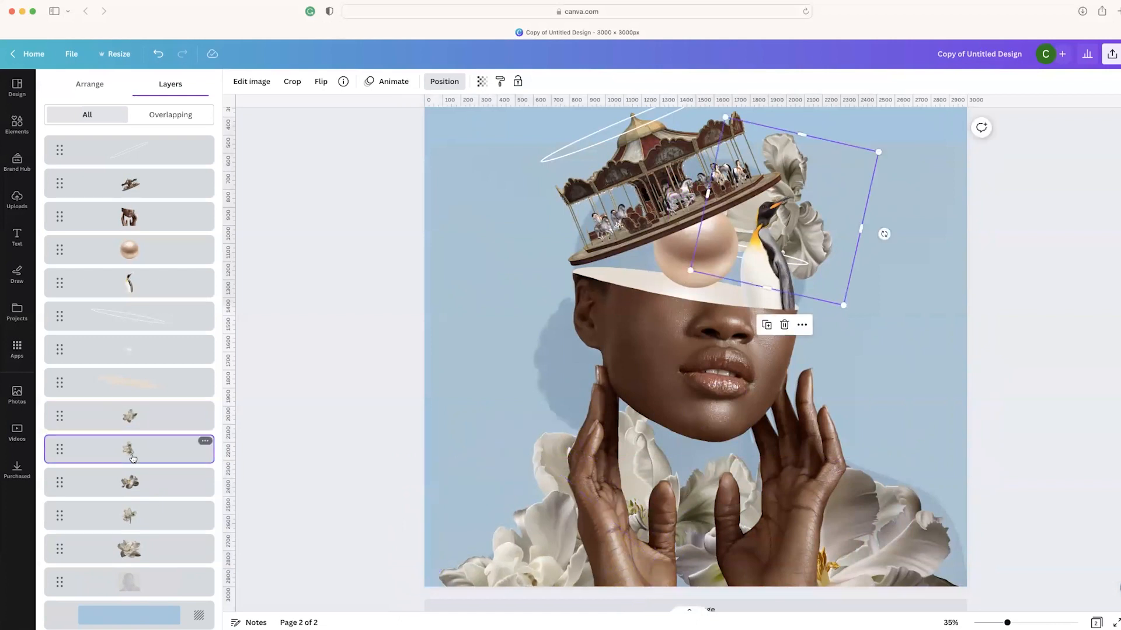
Adjust the stemmed flower behind the left-side hand slightly outward toward the silhouette's shoulder
scroll(153, 433, down, 1)
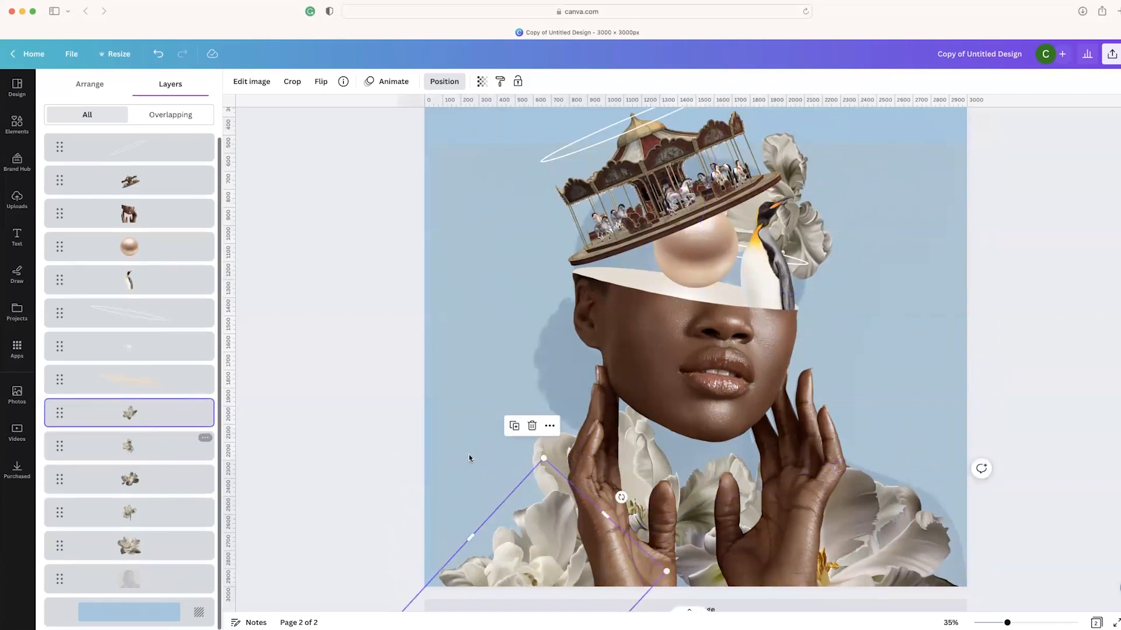
click(153, 446)
click(164, 519)
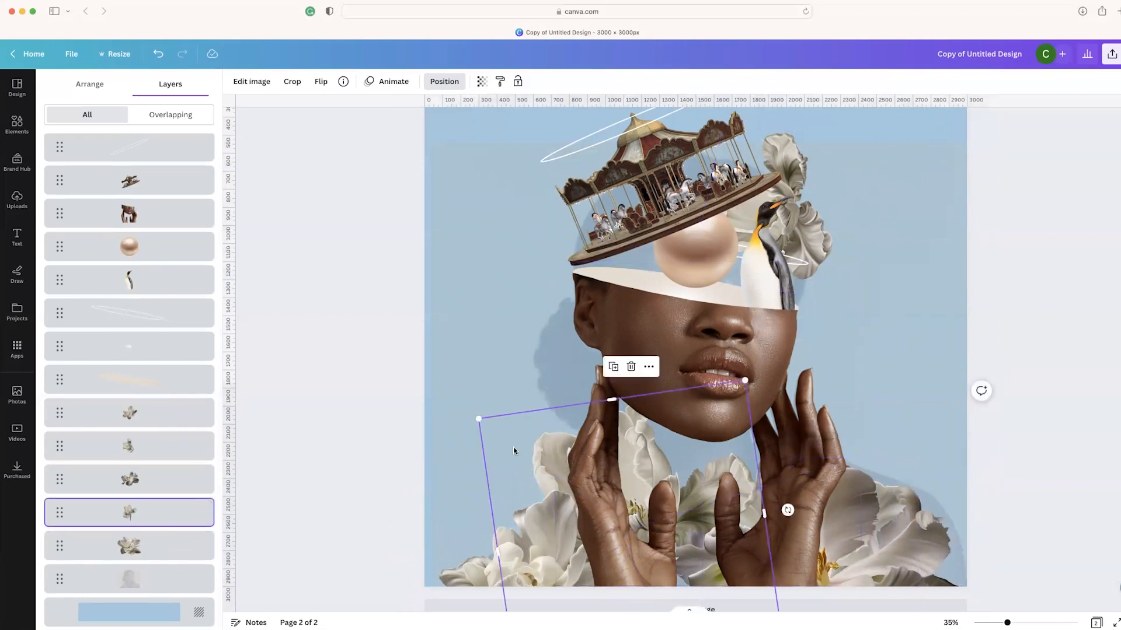
drag(505, 445, 511, 447)
Duplicate the double flower behind the penguin, move the copy down between the hands, and layer it above the other flowers
click(146, 446)
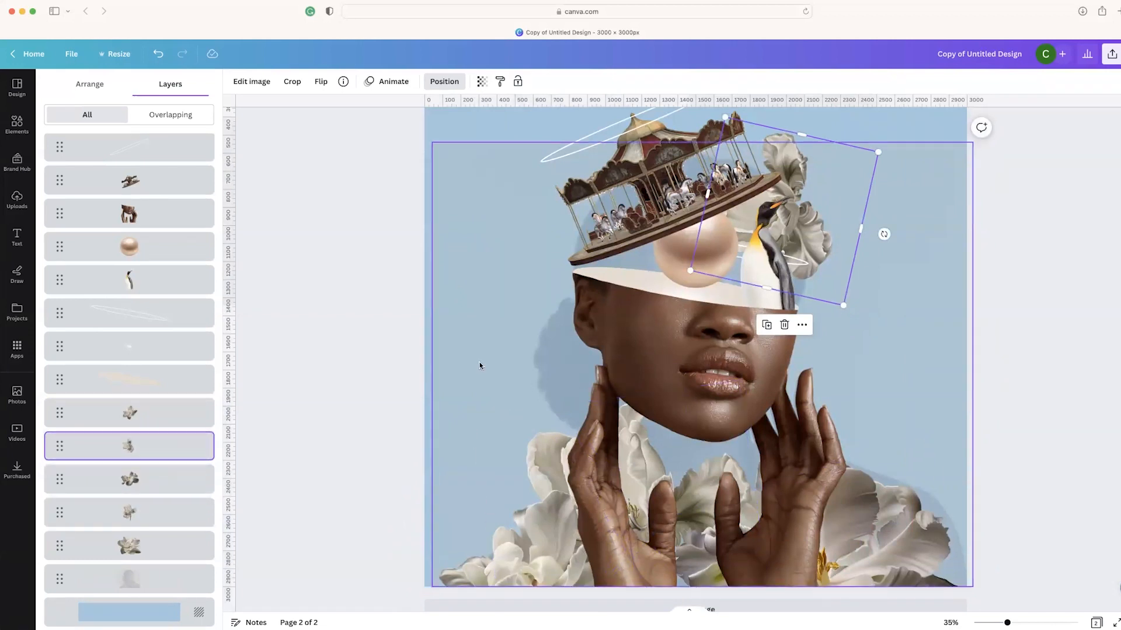
drag(199, 454, 146, 531)
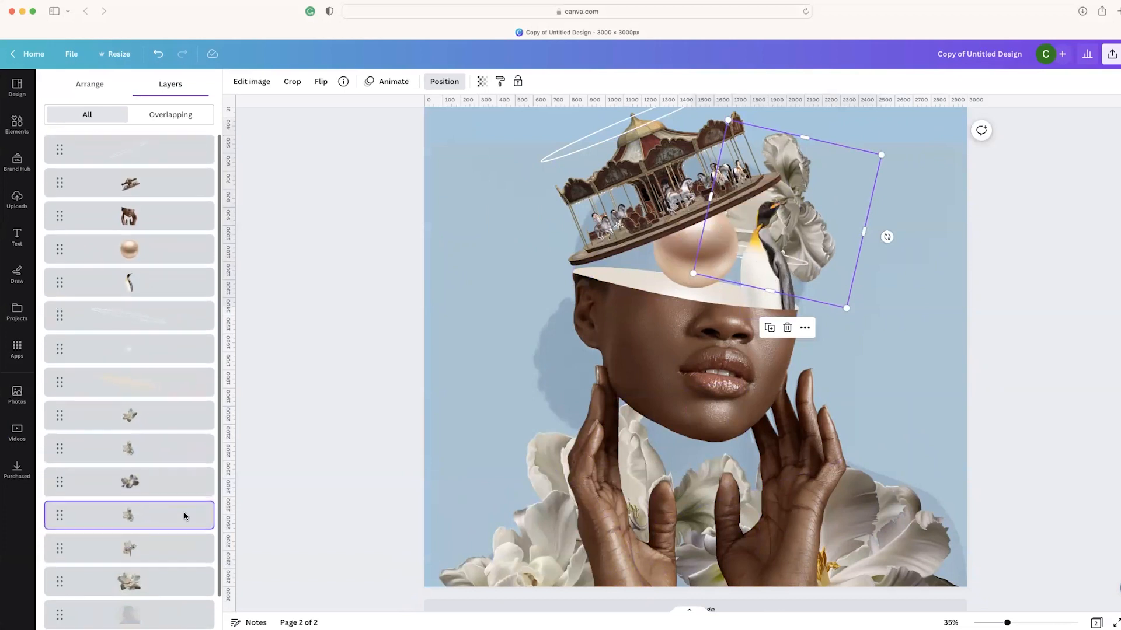
drag(782, 430, 743, 563)
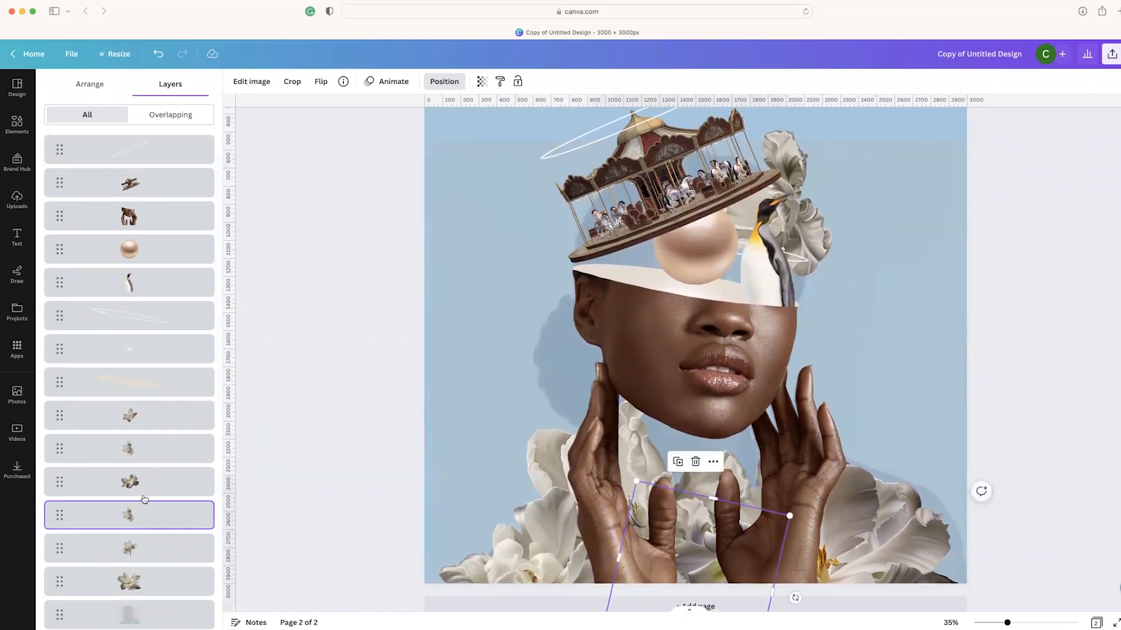
drag(164, 512, 150, 415)
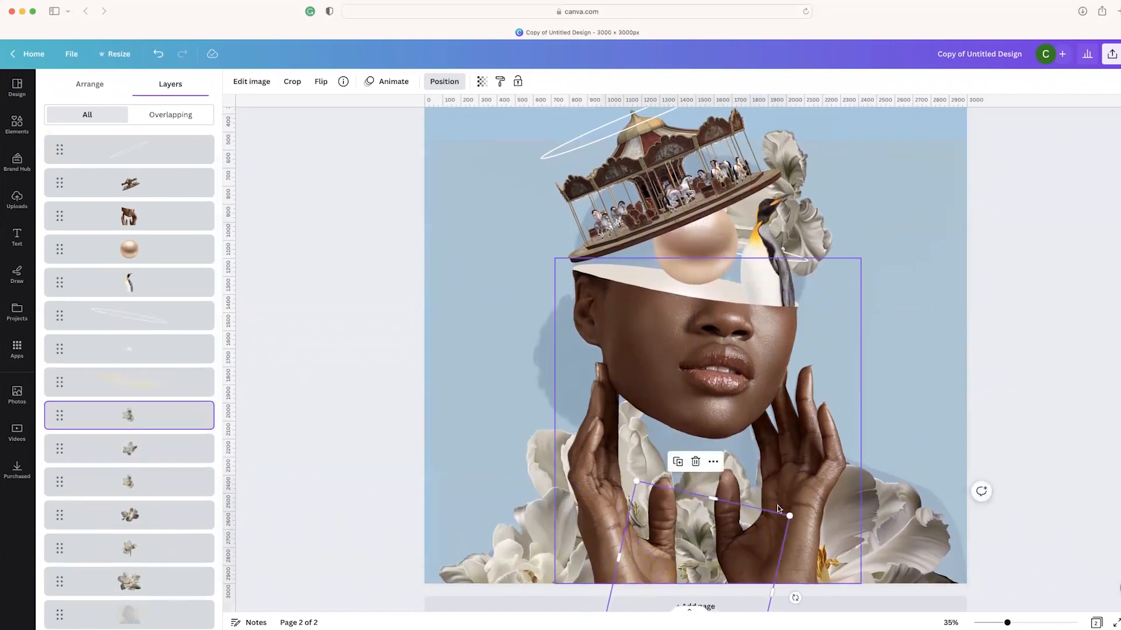
Rotate and enlarge the double flower copy between the hands, and lower it to fill the gap at the page's bottom edge
mouse_move(702, 536)
mouse_down()
mouse_move(705, 561)
mouse_move(714, 550)
mouse_up()
drag(802, 532, 887, 501)
drag(675, 577, 667, 580)
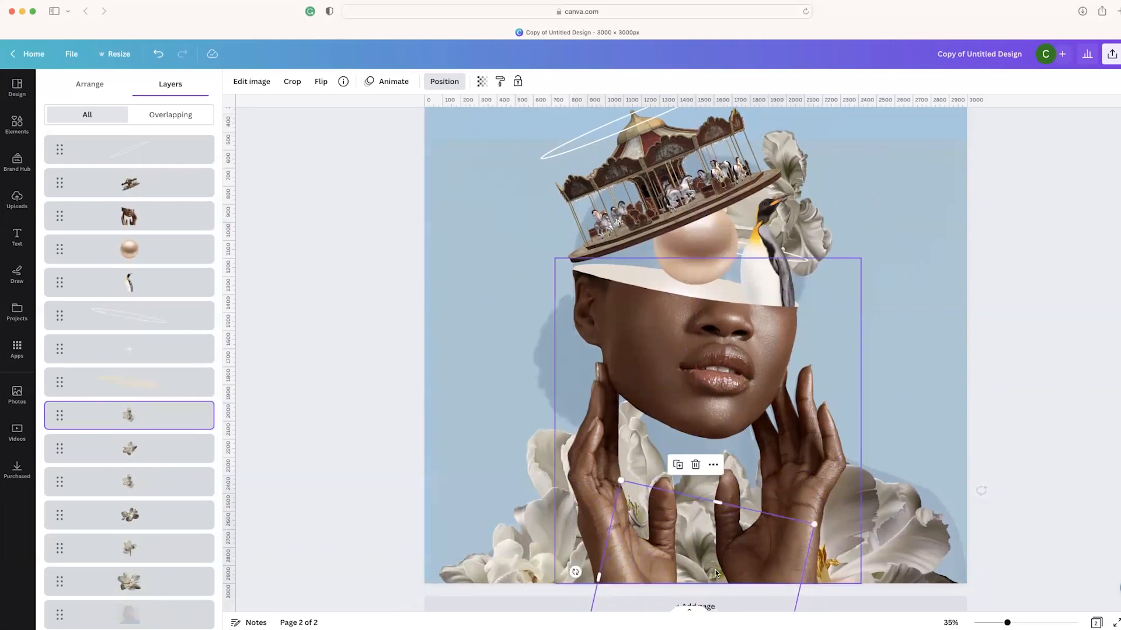
click(17, 199)
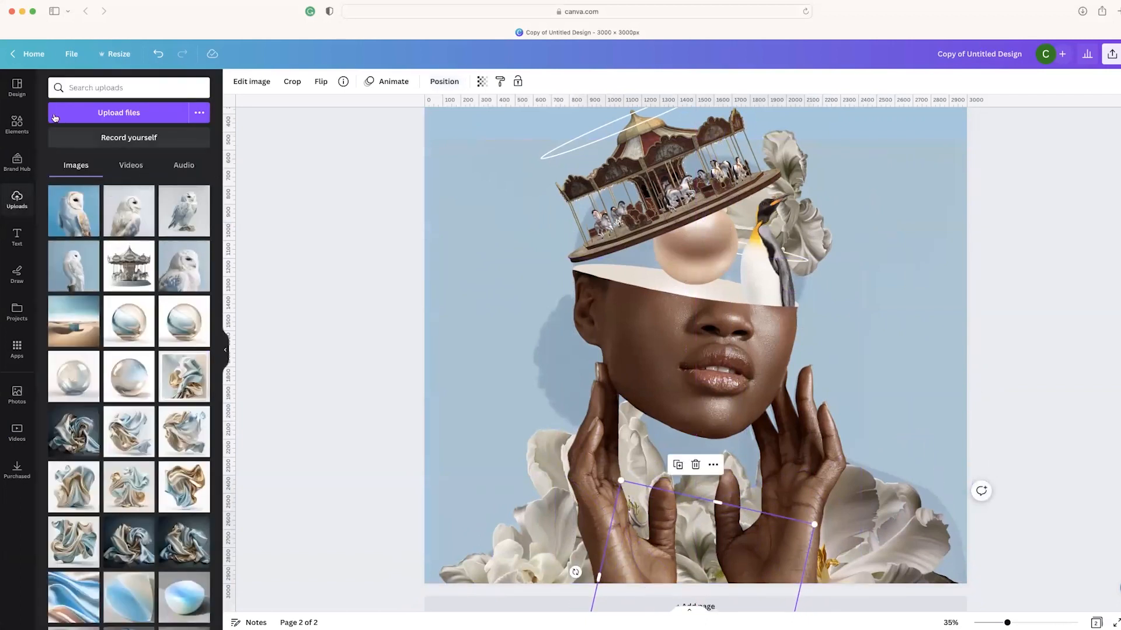
click(16, 123)
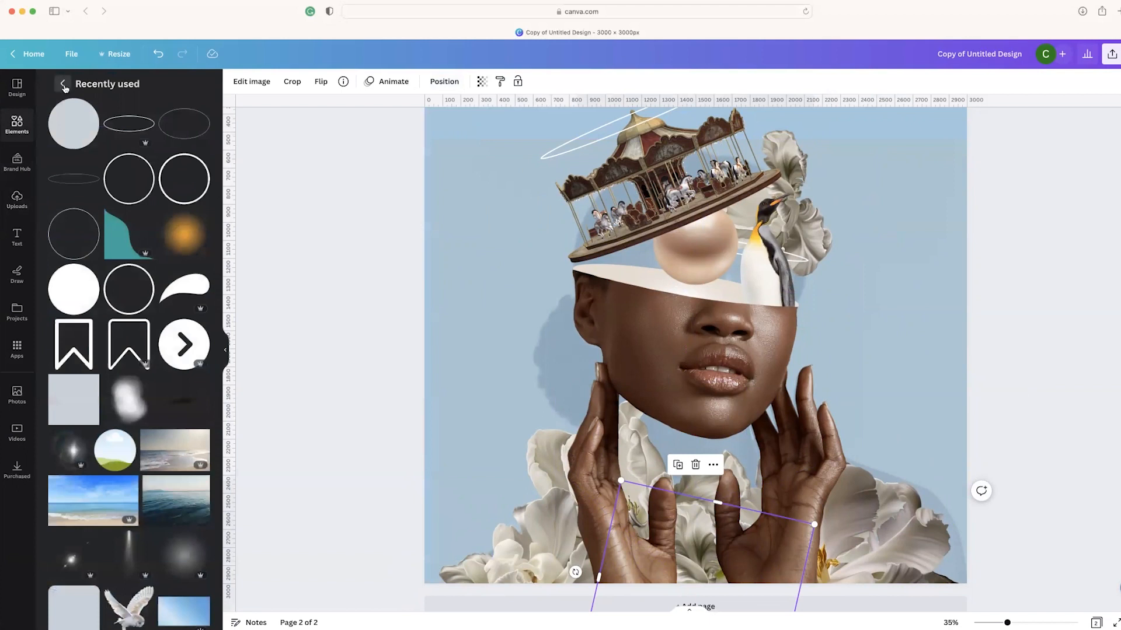
click(63, 84)
click(120, 89)
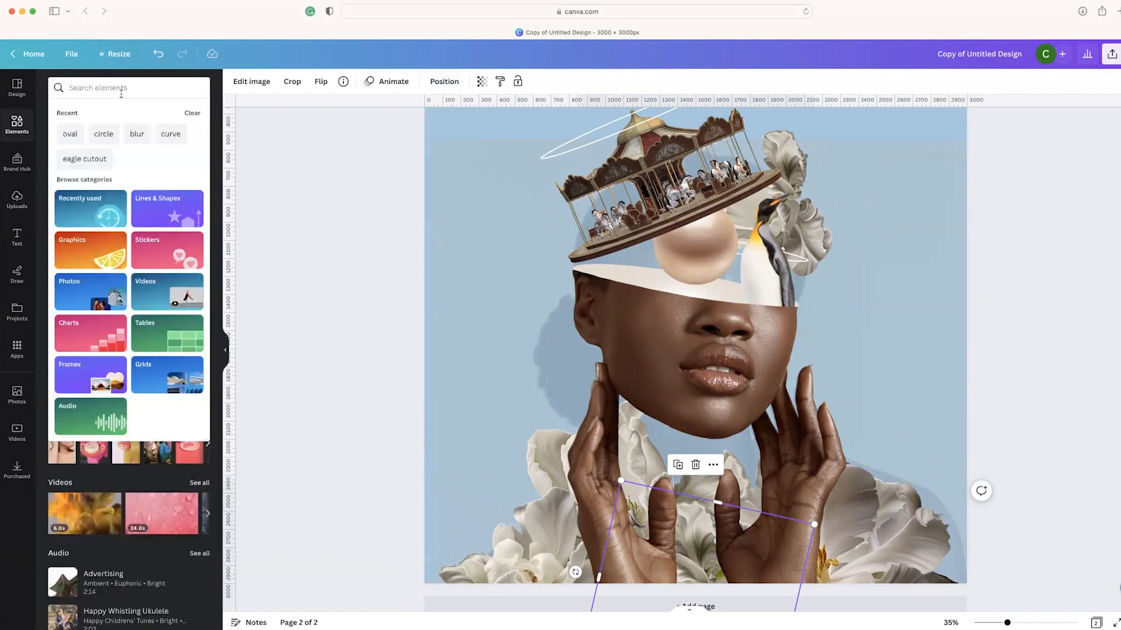
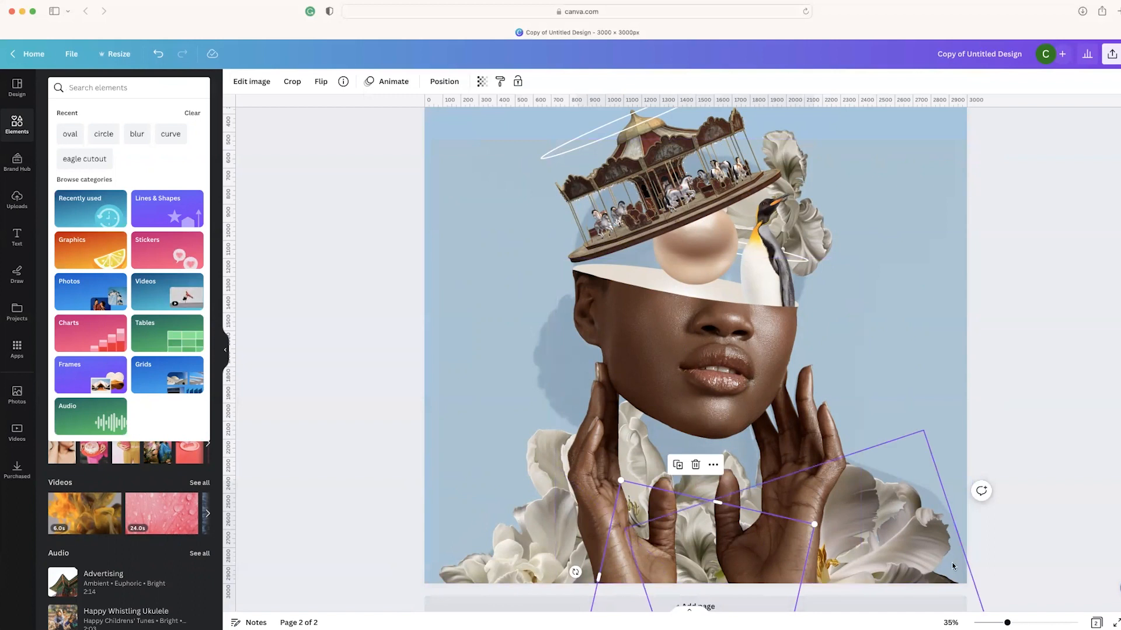
click(447, 86)
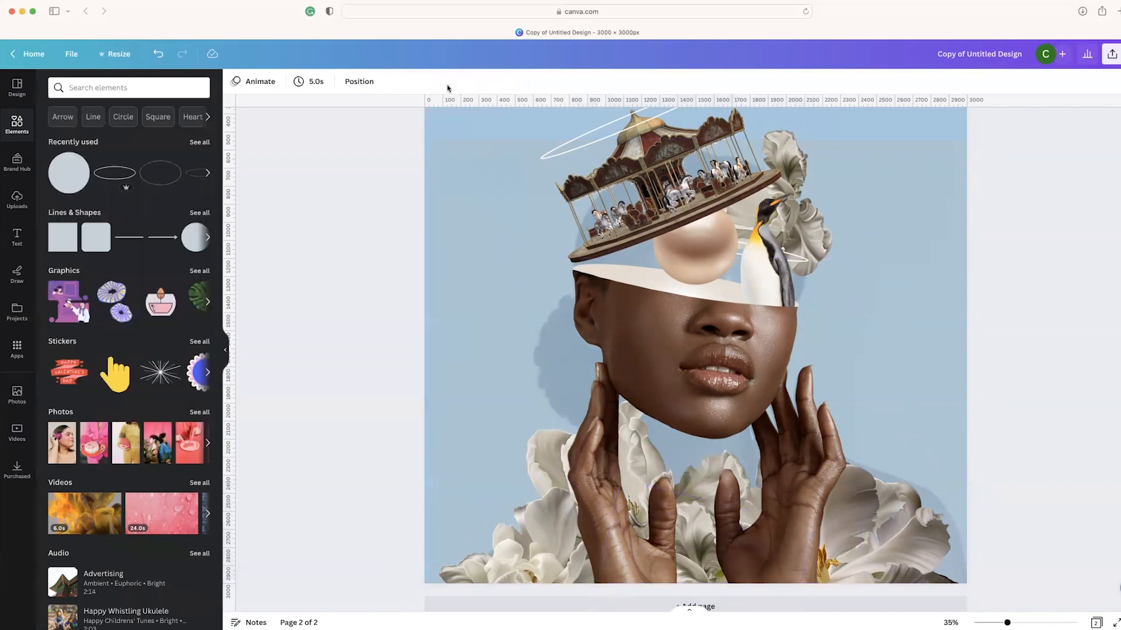
Duplicate the penguin's double flower again, place the copy in the lower-right corner layered just above the portrait, and rotate it
click(369, 82)
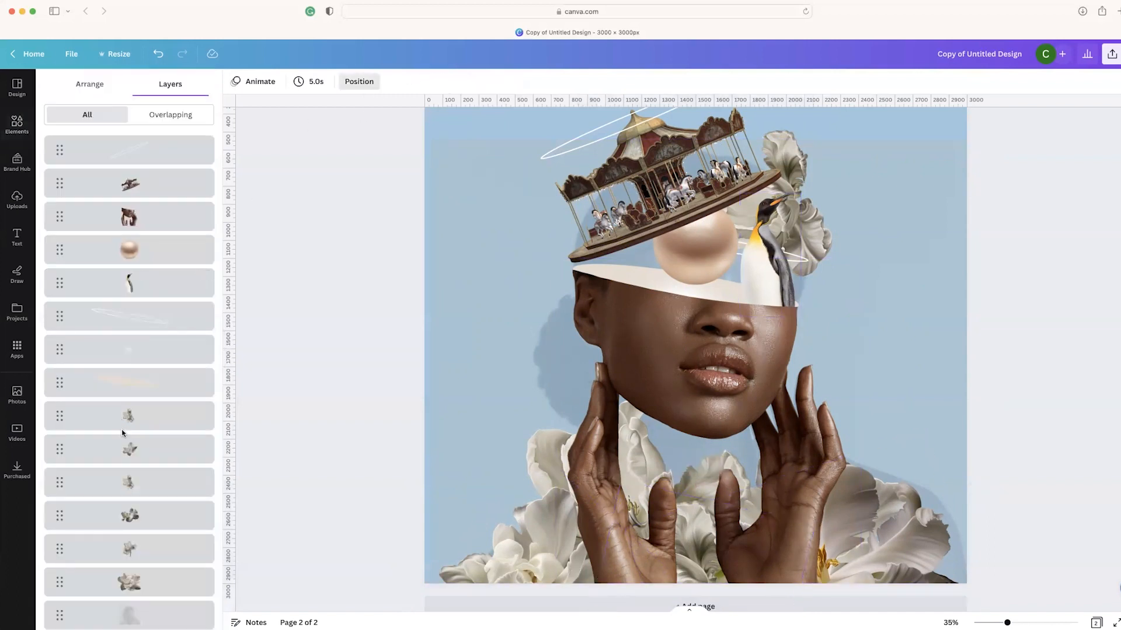
scroll(126, 435, down, 5)
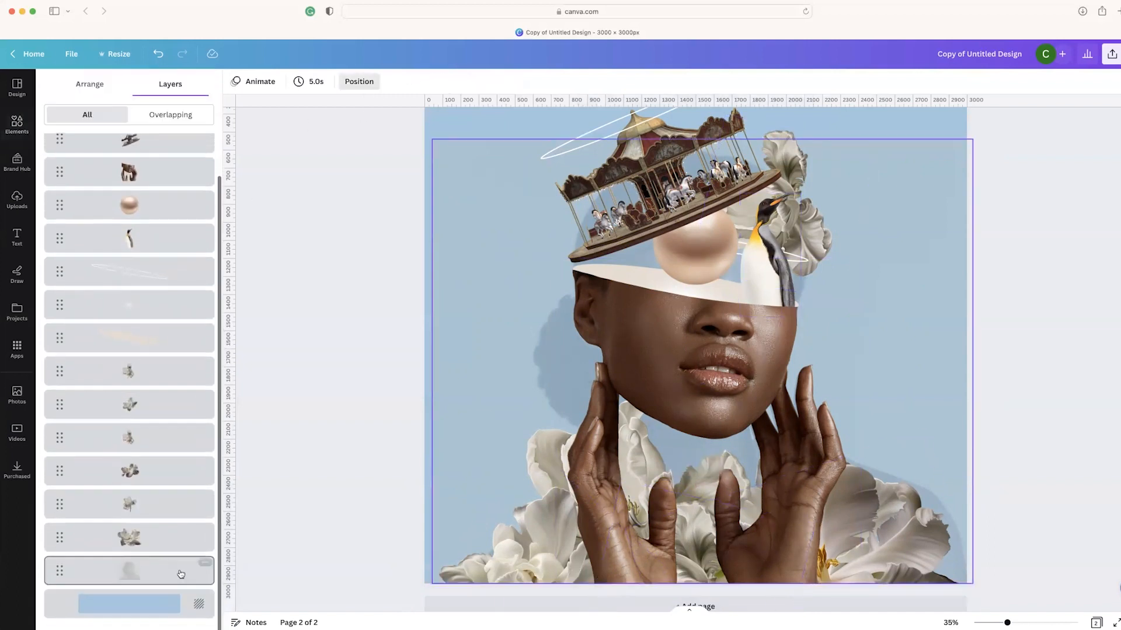
click(163, 448)
drag(166, 460, 188, 496)
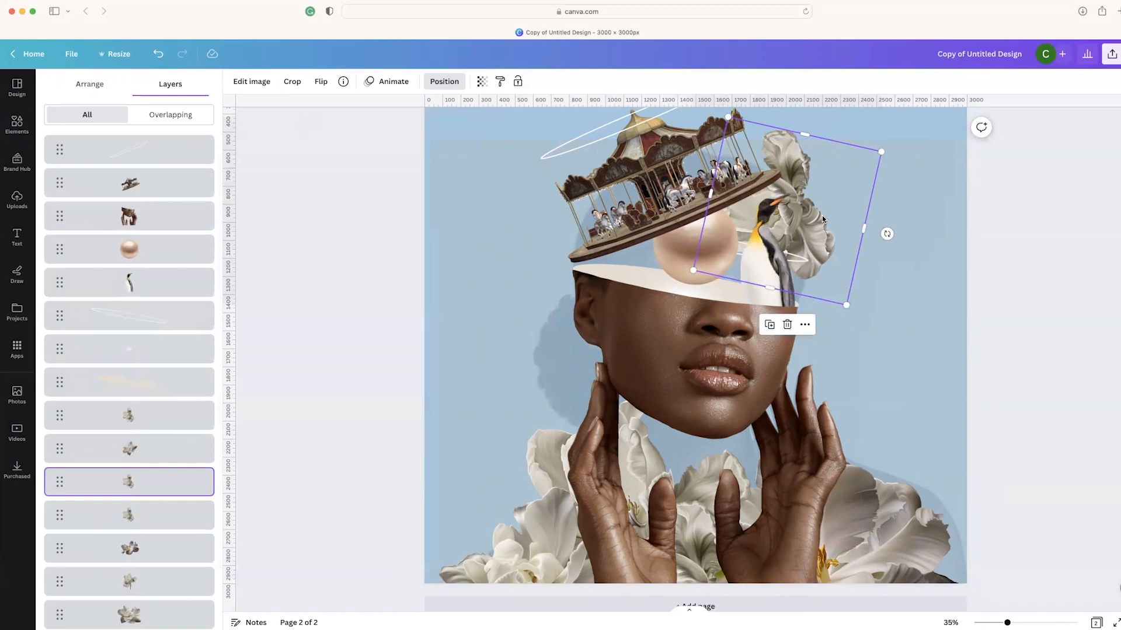
drag(953, 576, 954, 581)
drag(140, 494, 142, 556)
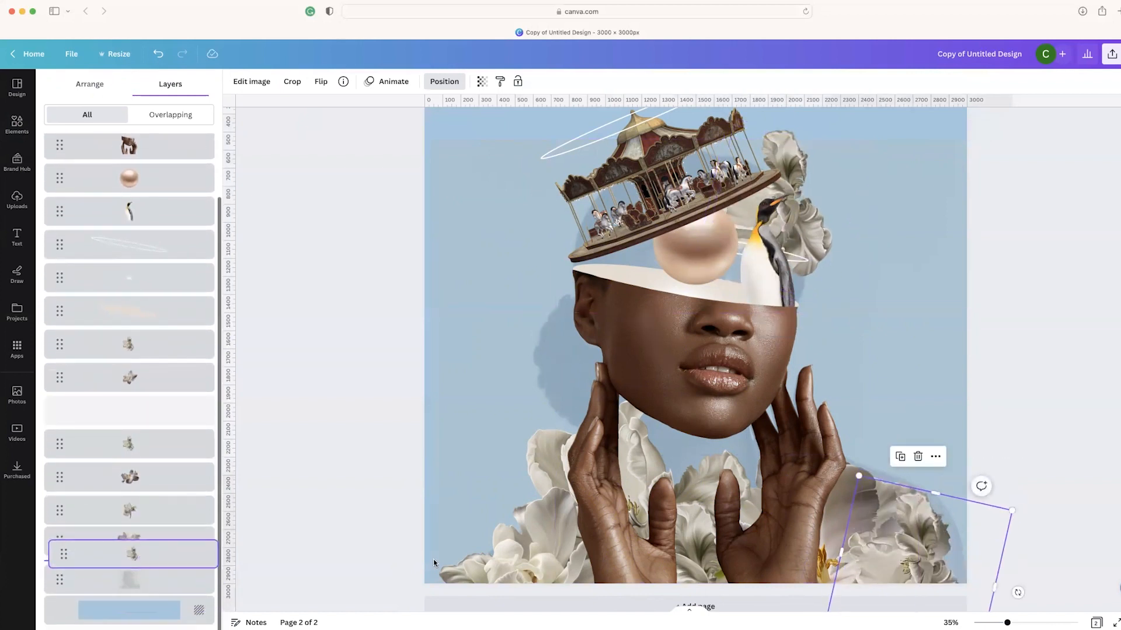
mouse_move(978, 565)
mouse_down()
mouse_move(982, 552)
mouse_move(987, 564)
mouse_move(1019, 561)
mouse_move(978, 521)
mouse_move(965, 560)
mouse_up()
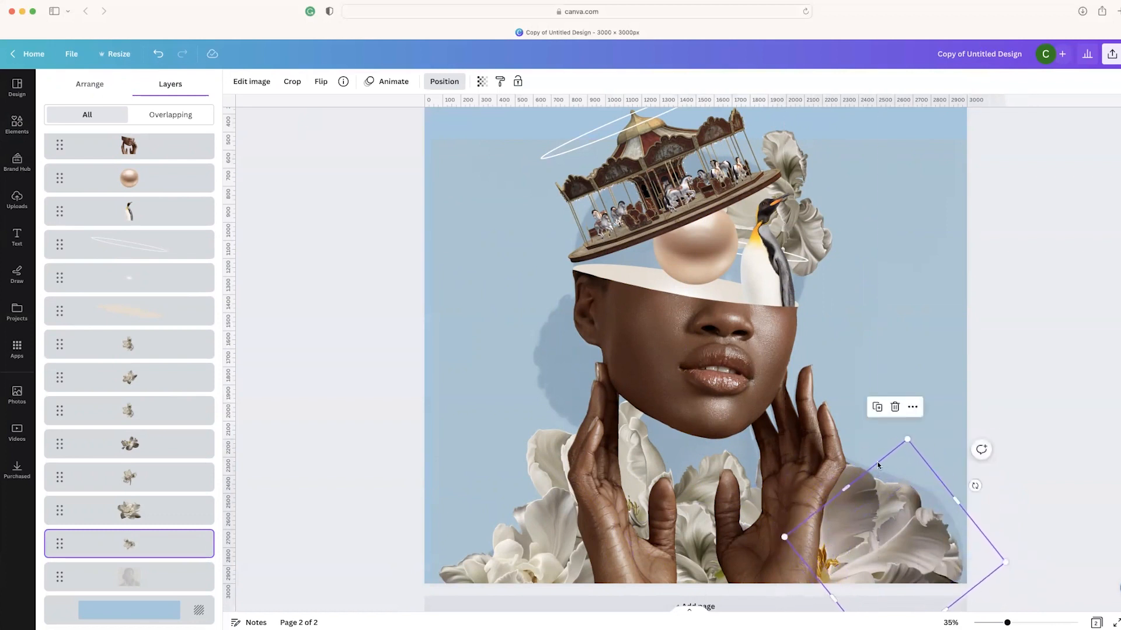
Fine-tune the size and position of the double flowers in the lower-right corner to fill out the silhouette's shoulder
drag(907, 441, 884, 463)
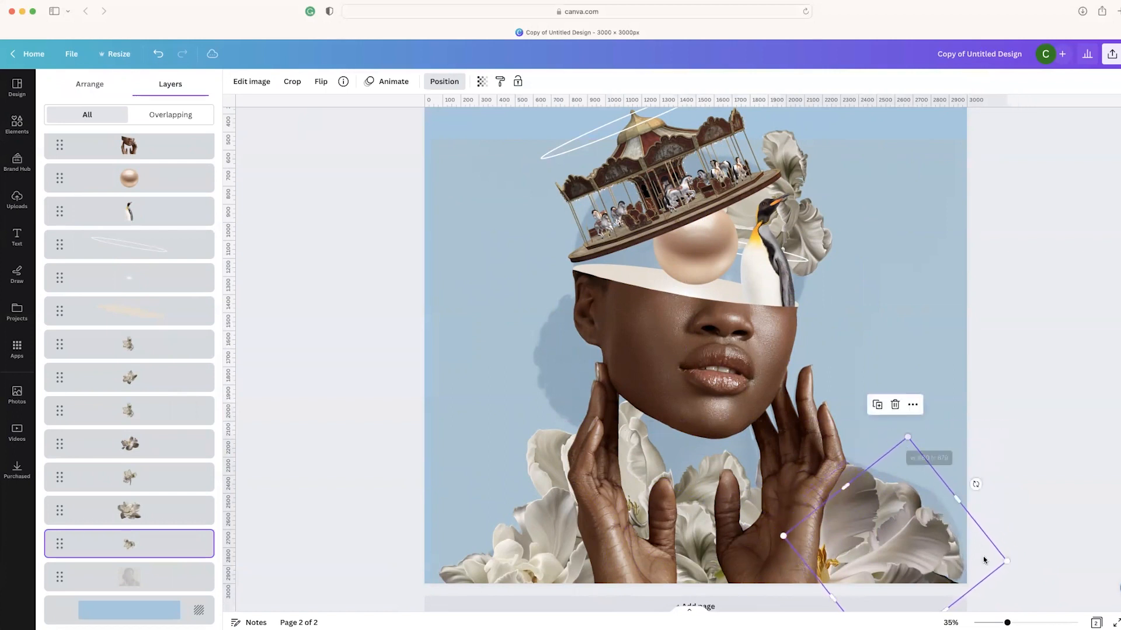
drag(981, 560, 984, 560)
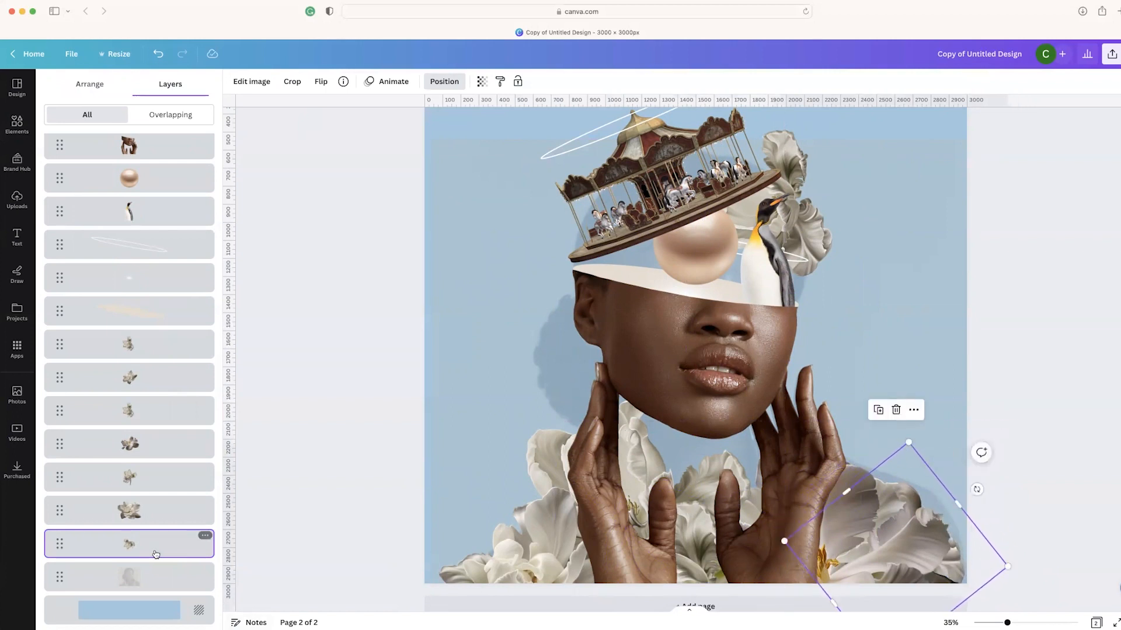
mouse_move(159, 553)
mouse_down()
mouse_move(156, 538)
mouse_move(151, 569)
mouse_move(149, 547)
mouse_move(175, 556)
mouse_up()
mouse_move(979, 527)
mouse_down()
mouse_move(958, 523)
mouse_move(981, 532)
mouse_move(974, 524)
mouse_up()
drag(961, 455, 986, 515)
Search the elements for "curve" and narrow the results to graphics
click(17, 124)
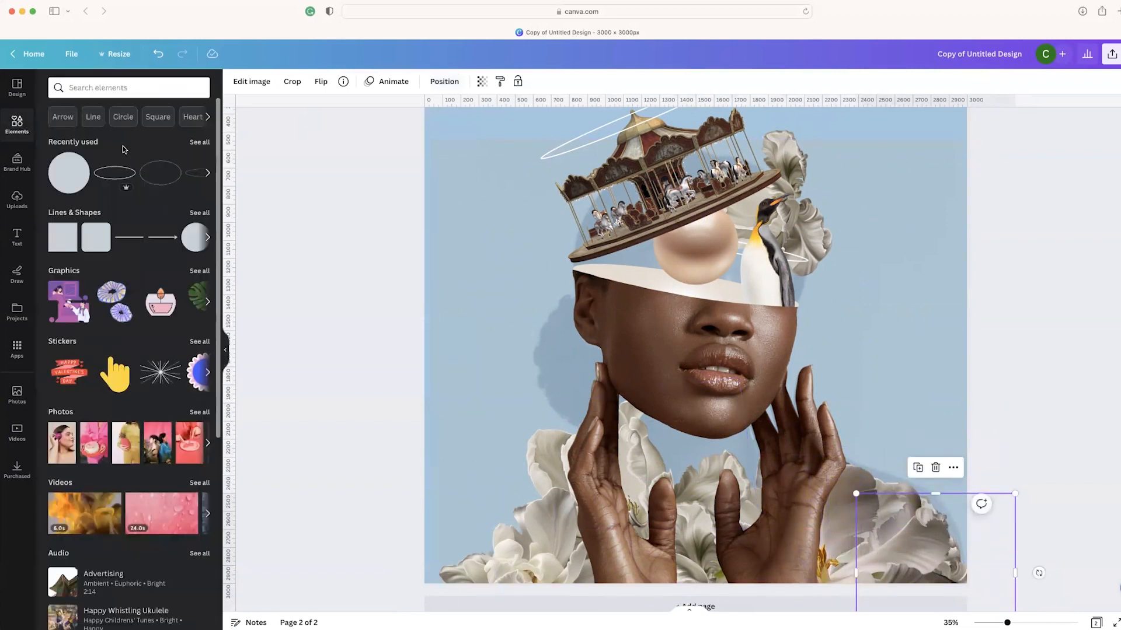
click(108, 87)
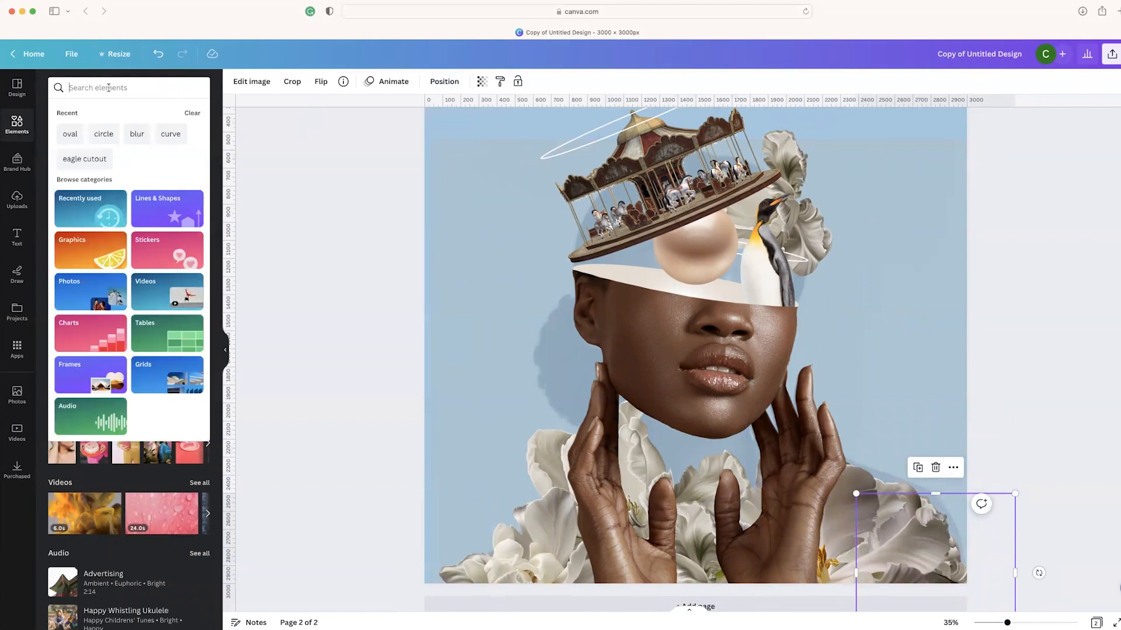
text(curv)
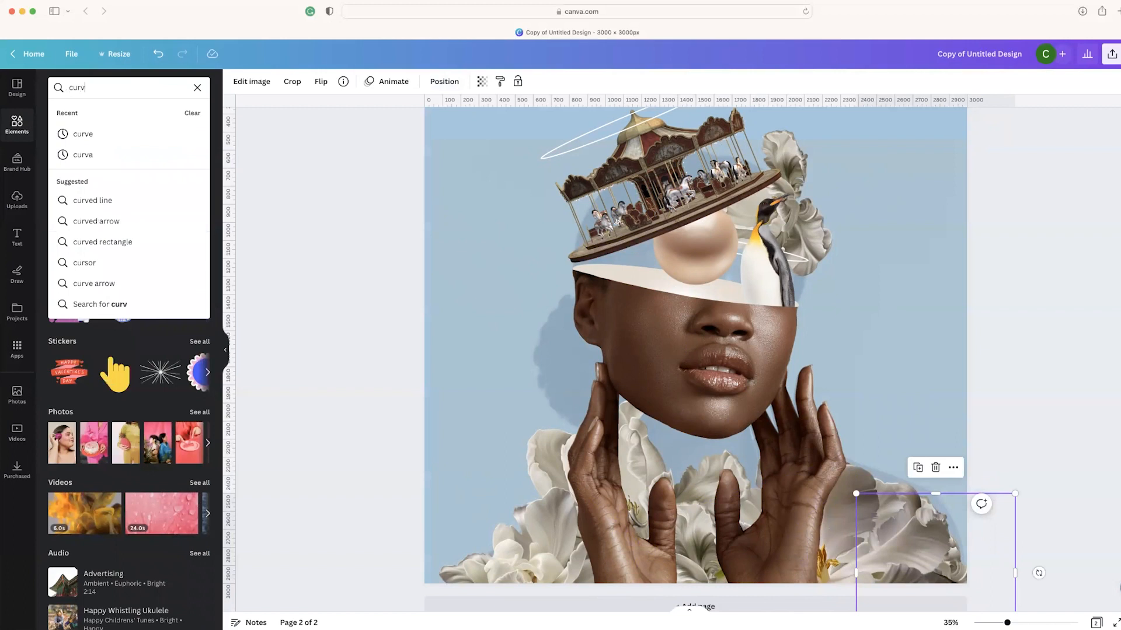
text(a)
key(Return)
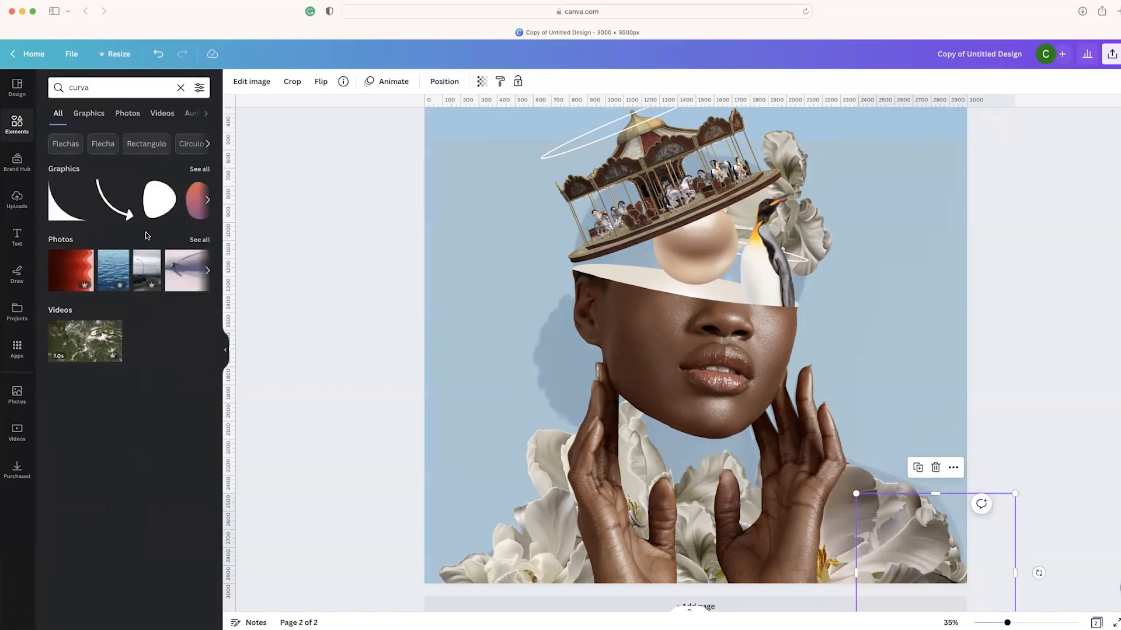
click(97, 88)
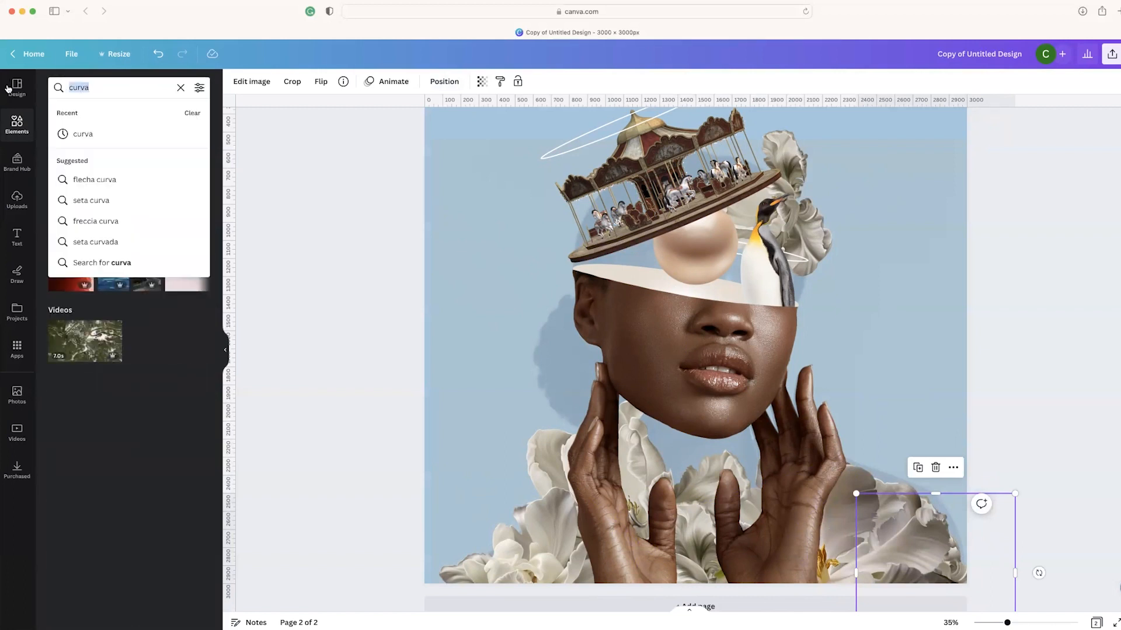
text(curve)
key(Return)
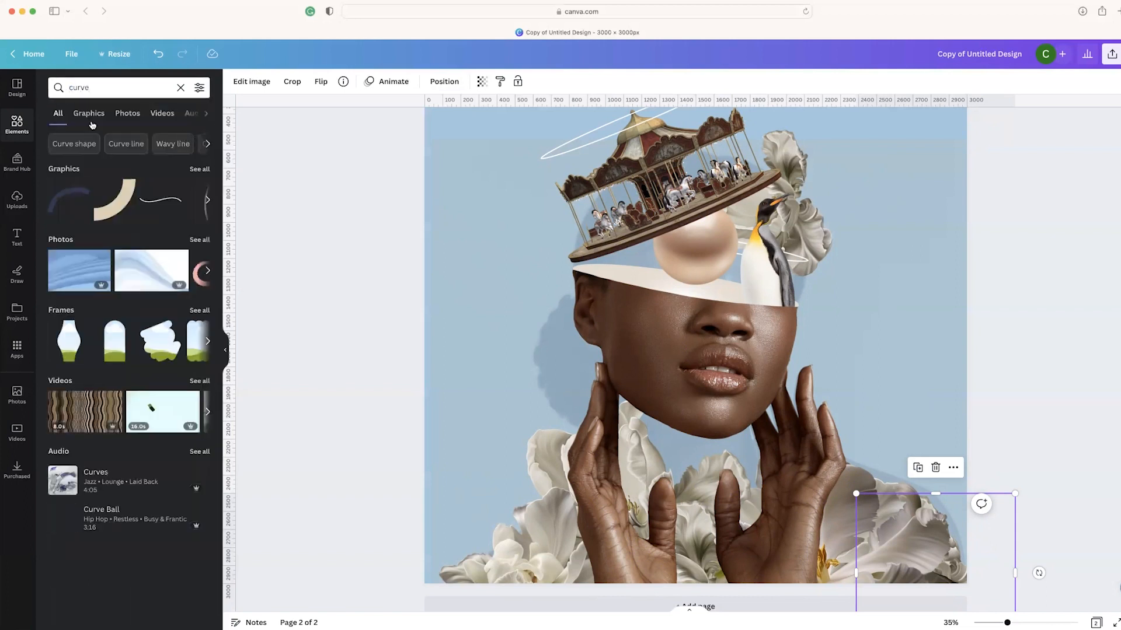
click(91, 114)
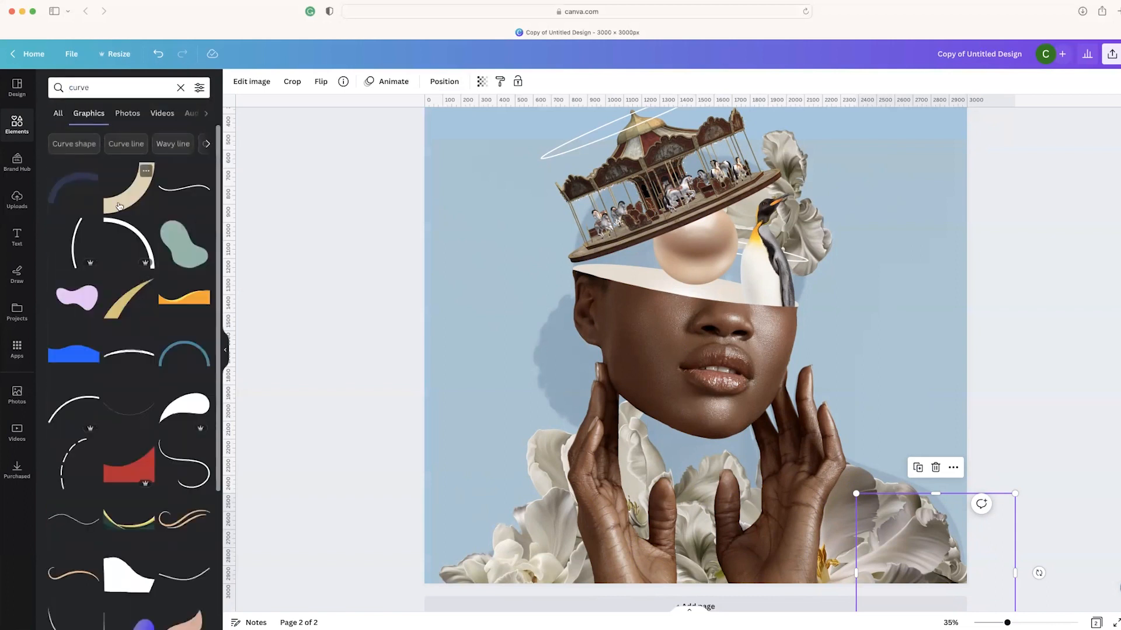
Add the teal S-curved corner shape from the curve graphics and recolor it with the document's light blue
scroll(152, 400, down, 10)
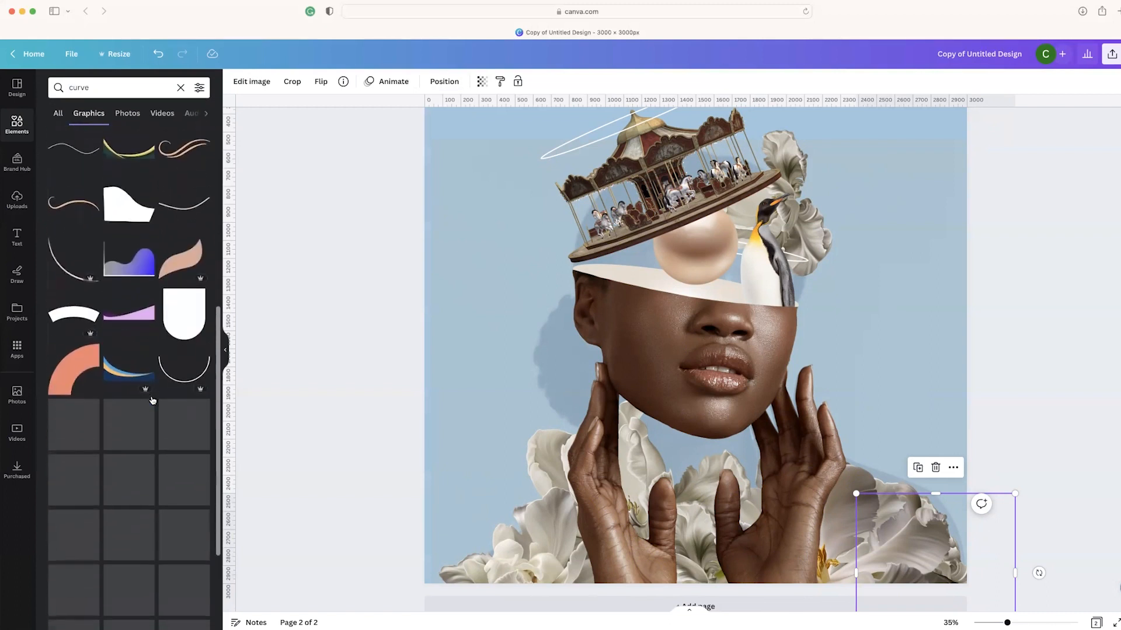
scroll(150, 399, down, 6)
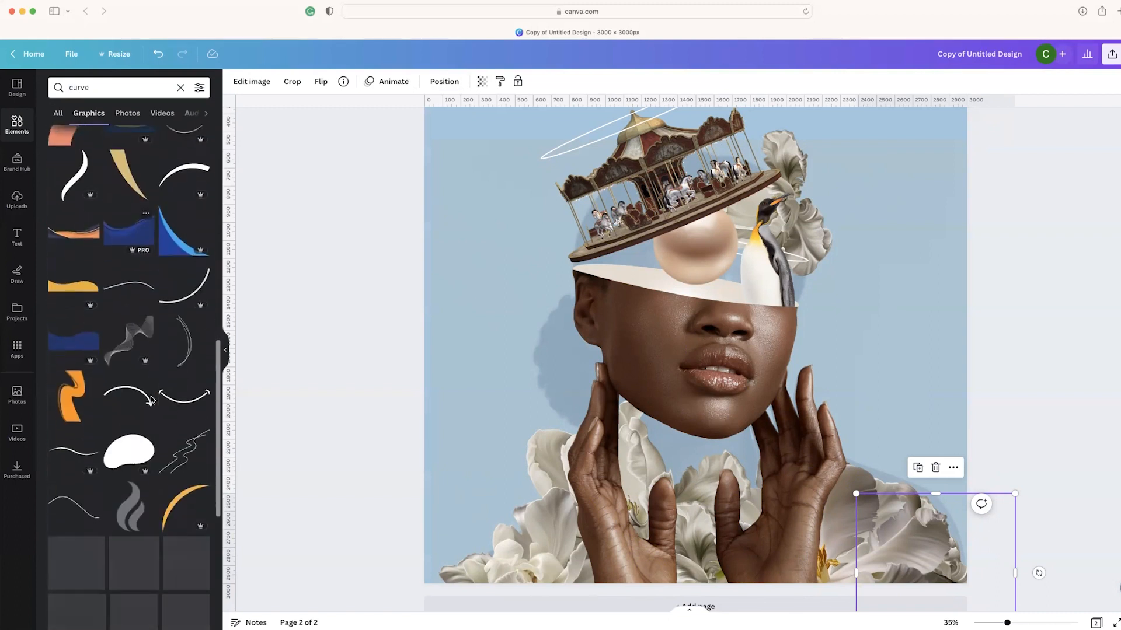
scroll(152, 398, down, 6)
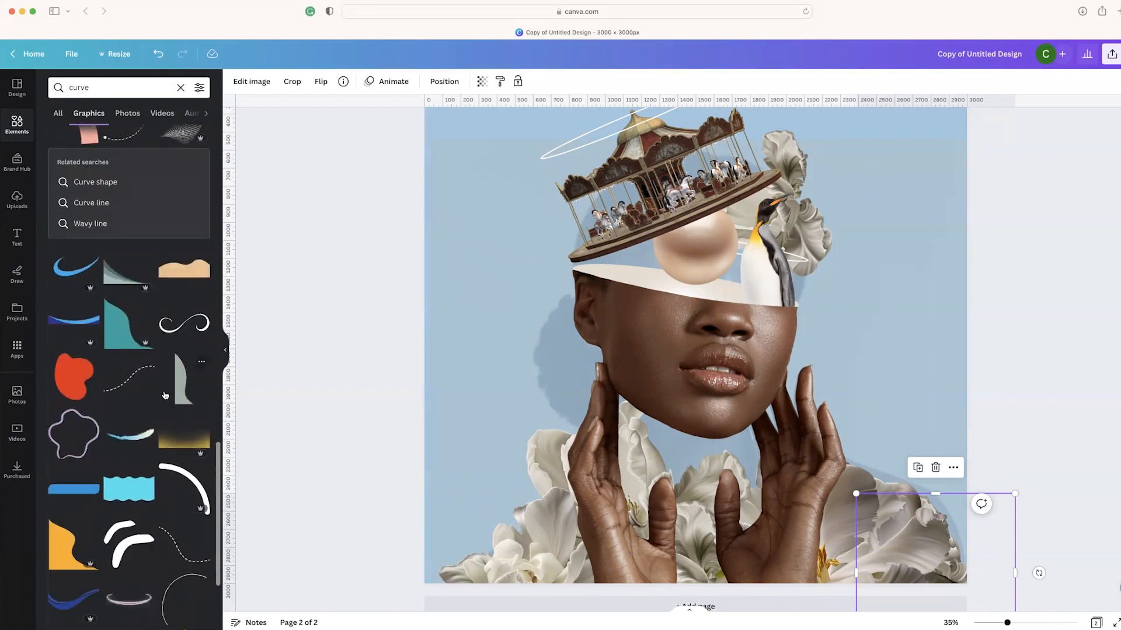
click(123, 321)
drag(651, 390, 569, 428)
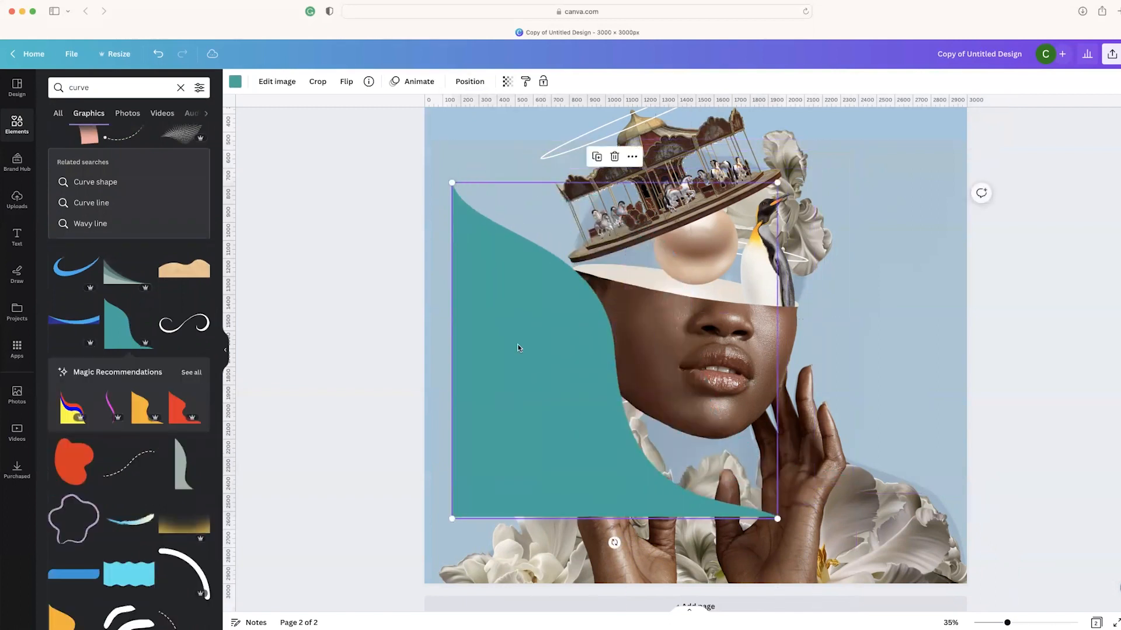
click(234, 83)
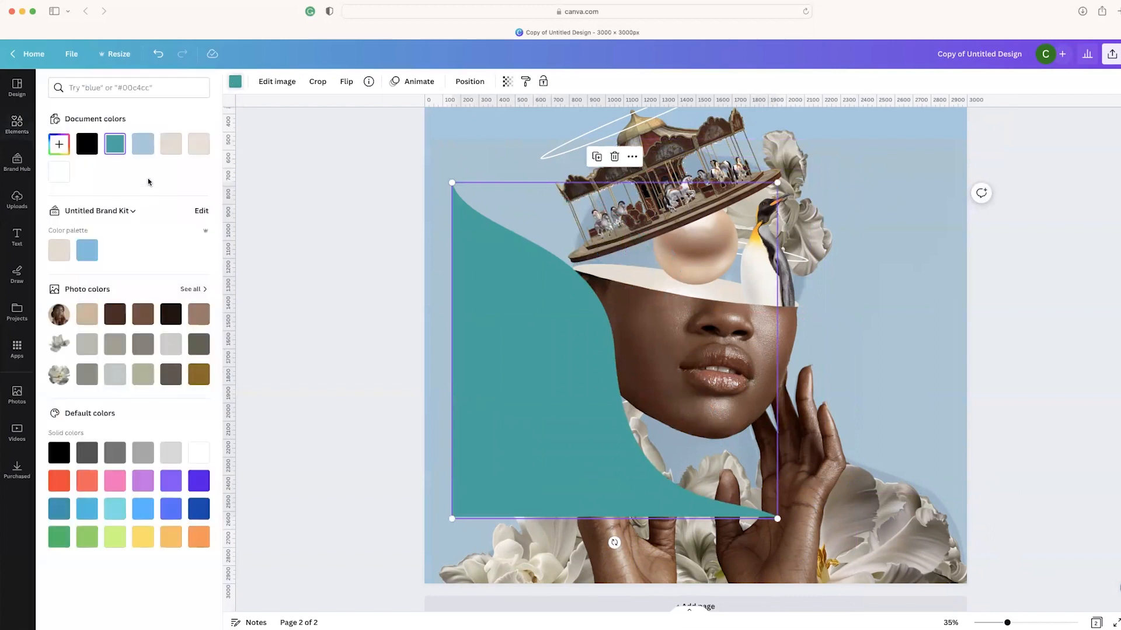
click(143, 144)
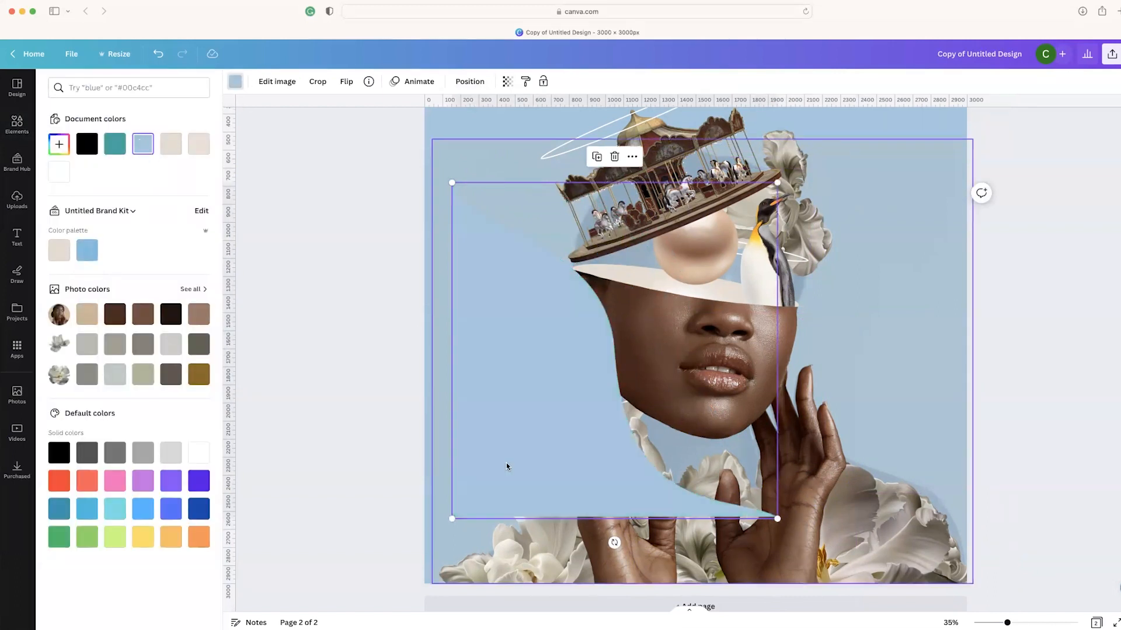
Rotate the light blue curved shape and place it so its curved edge traces the left-side neck and shoulder
drag(517, 408, 527, 428)
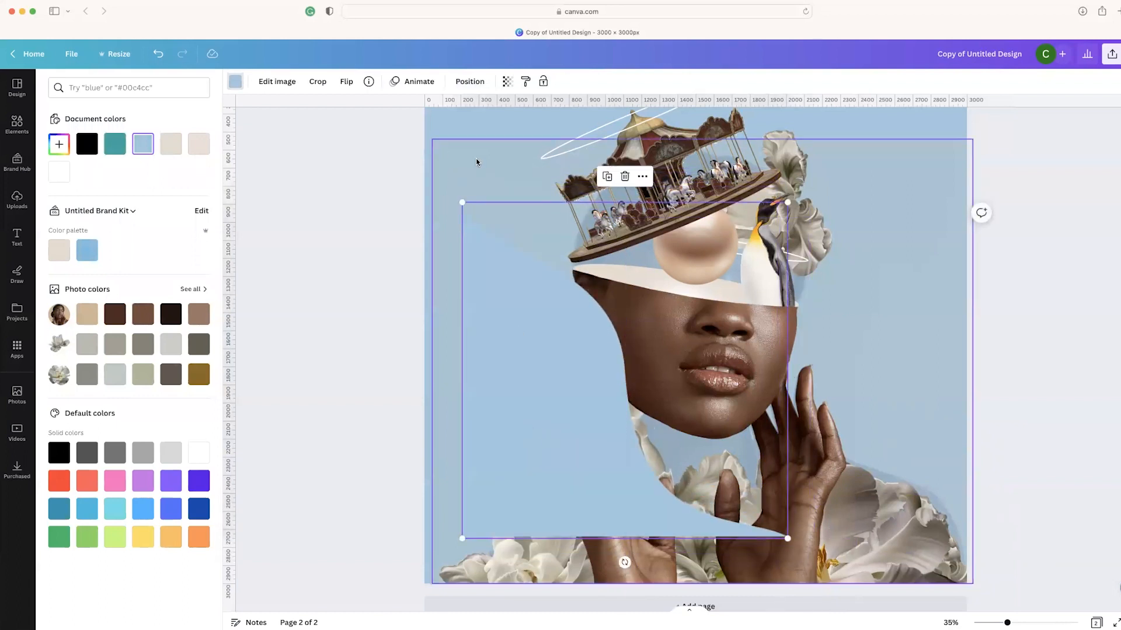
drag(624, 560, 483, 414)
drag(612, 297, 554, 444)
drag(385, 576, 391, 576)
mouse_move(513, 495)
mouse_down()
mouse_move(519, 488)
mouse_move(514, 498)
mouse_up()
Delete the faint portrait silhouette and move the blue curved shape's layer just above the flowers, behind the head and hands
click(478, 249)
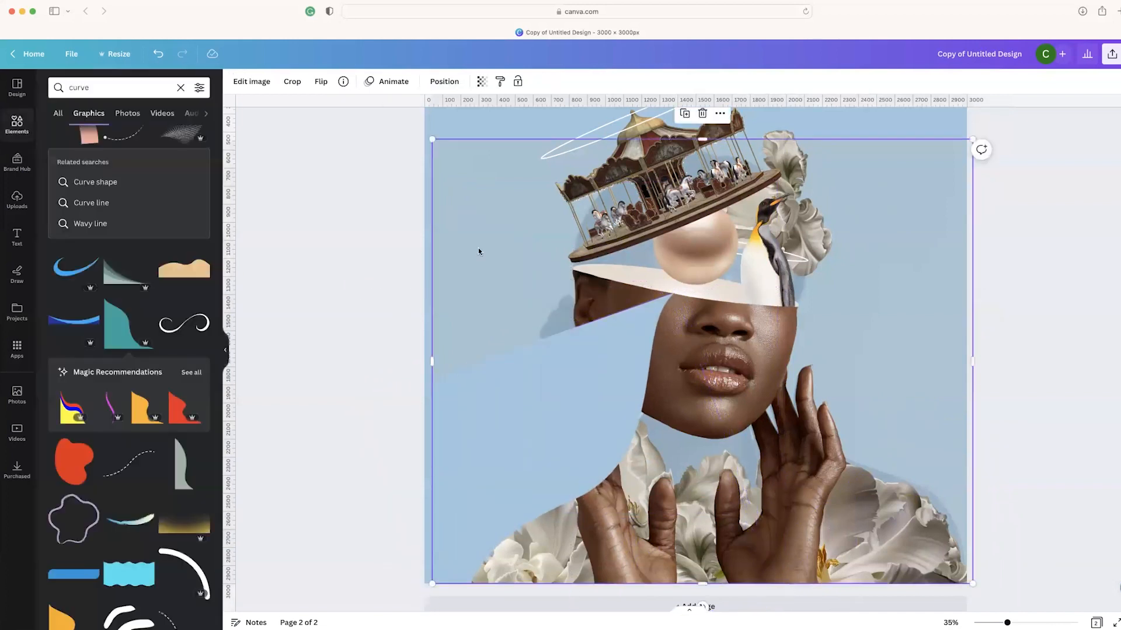
key(Delete)
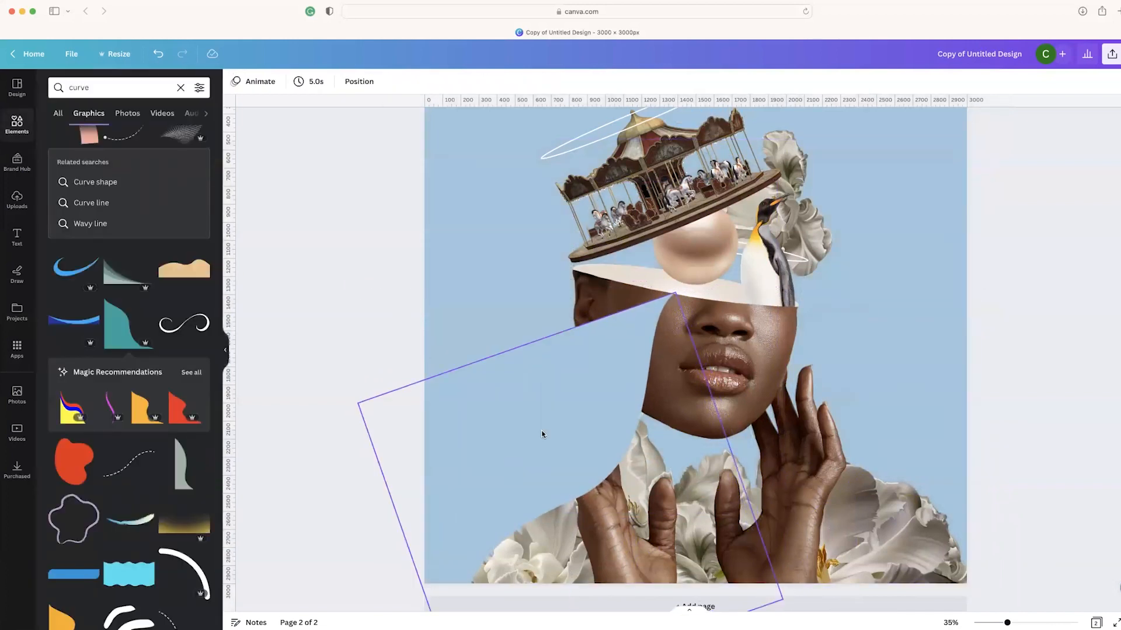
click(358, 82)
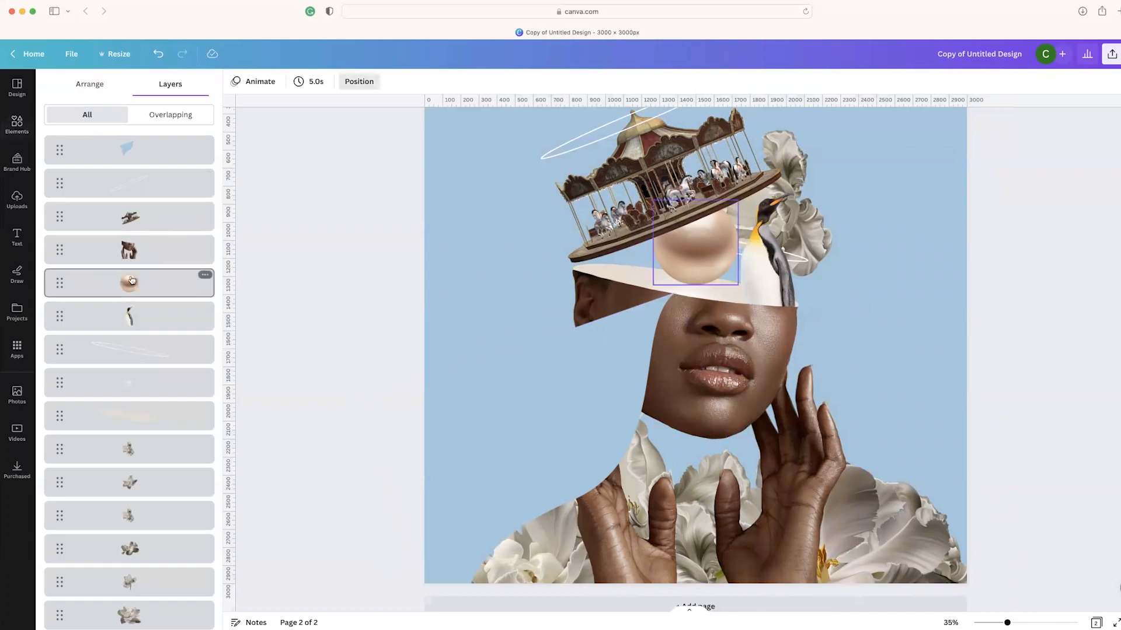
scroll(128, 408, down, 5)
scroll(129, 327, up, 10)
drag(158, 148, 170, 432)
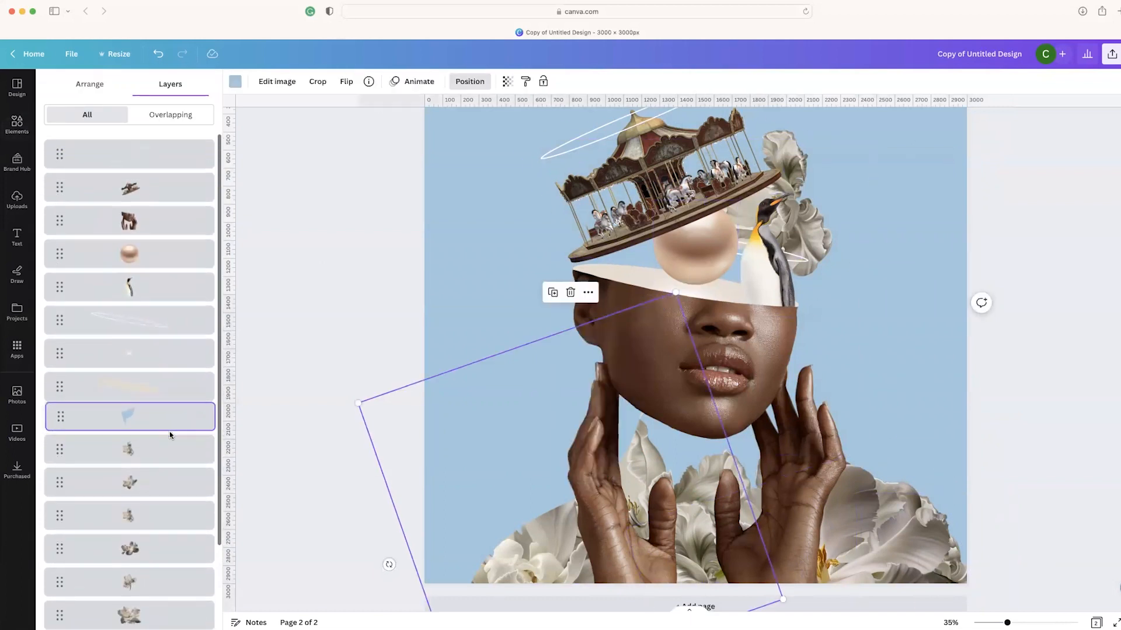
Rotate the blue curved shape to 65° and shift it so its edge trims the left-side flowers into a shoulder line
mouse_move(466, 437)
mouse_down()
mouse_move(462, 415)
mouse_move(467, 429)
mouse_up()
drag(388, 557, 403, 542)
mouse_move(498, 450)
mouse_down()
mouse_move(480, 451)
mouse_move(496, 453)
mouse_up()
drag(368, 530, 426, 547)
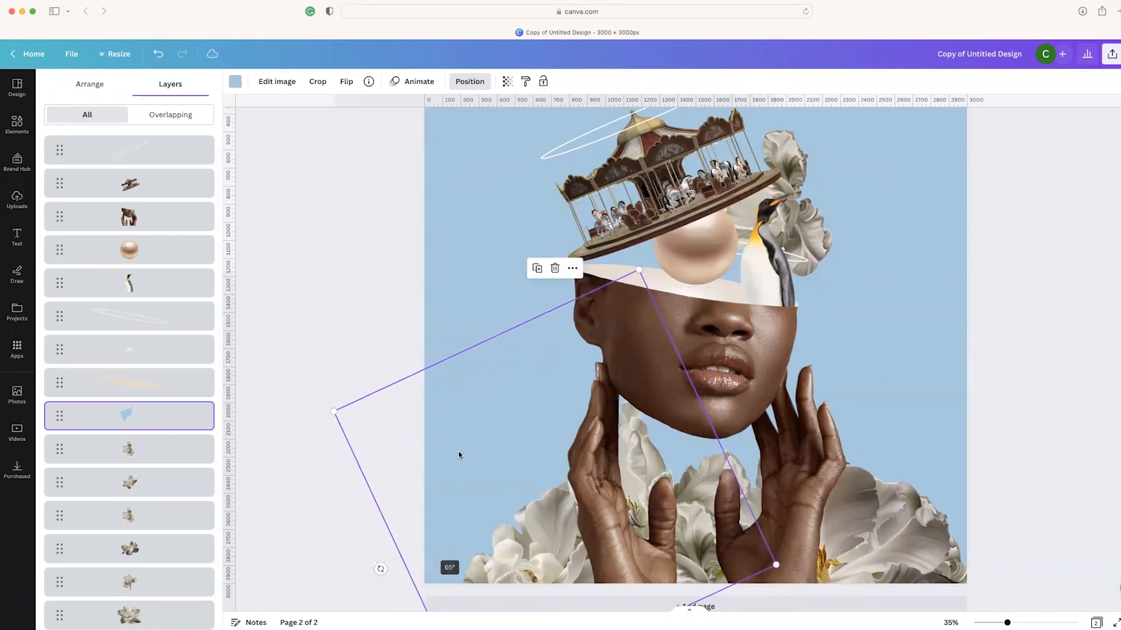
drag(482, 443, 471, 441)
Pick out the flower in the lower-left corner through its layer and shift it slightly up and outward under the blue curve
click(142, 457)
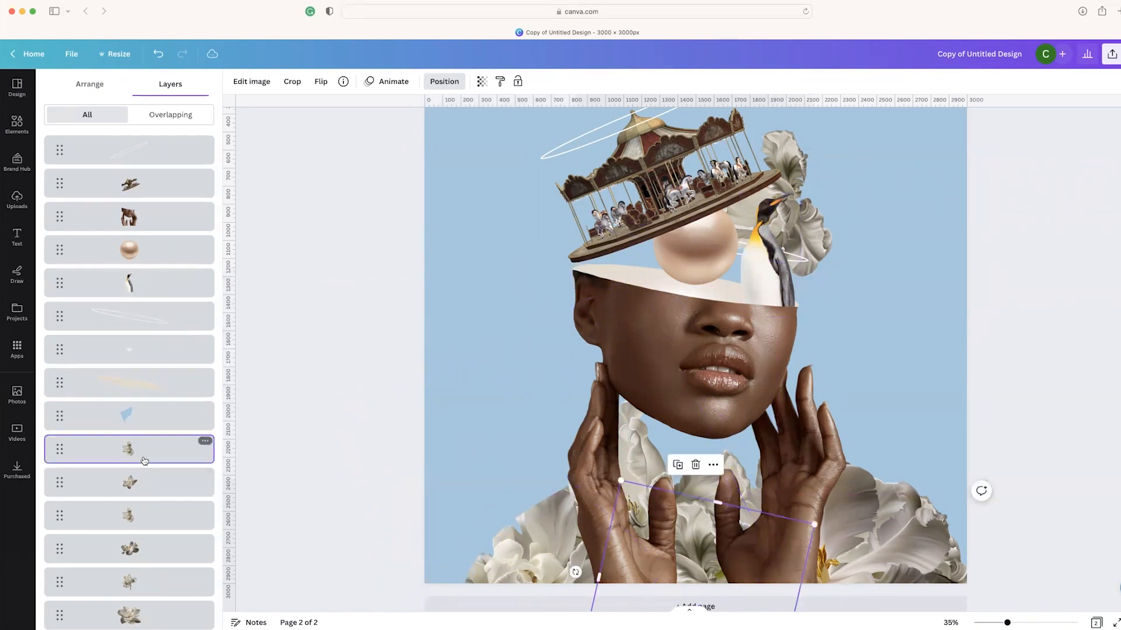
click(156, 486)
click(156, 515)
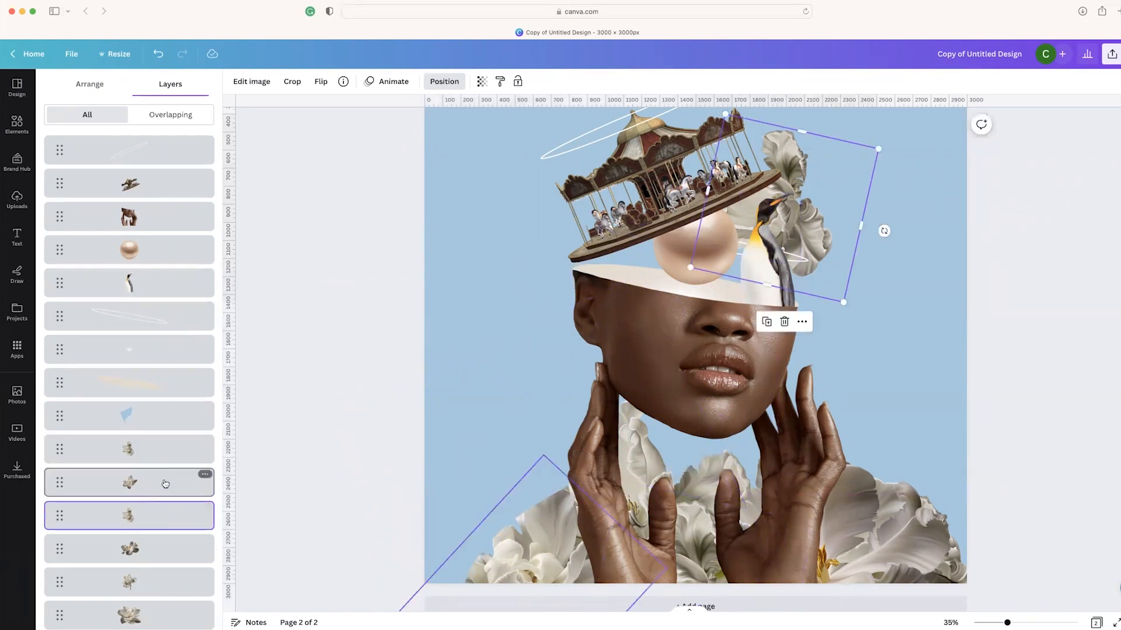
click(165, 484)
drag(525, 549, 512, 541)
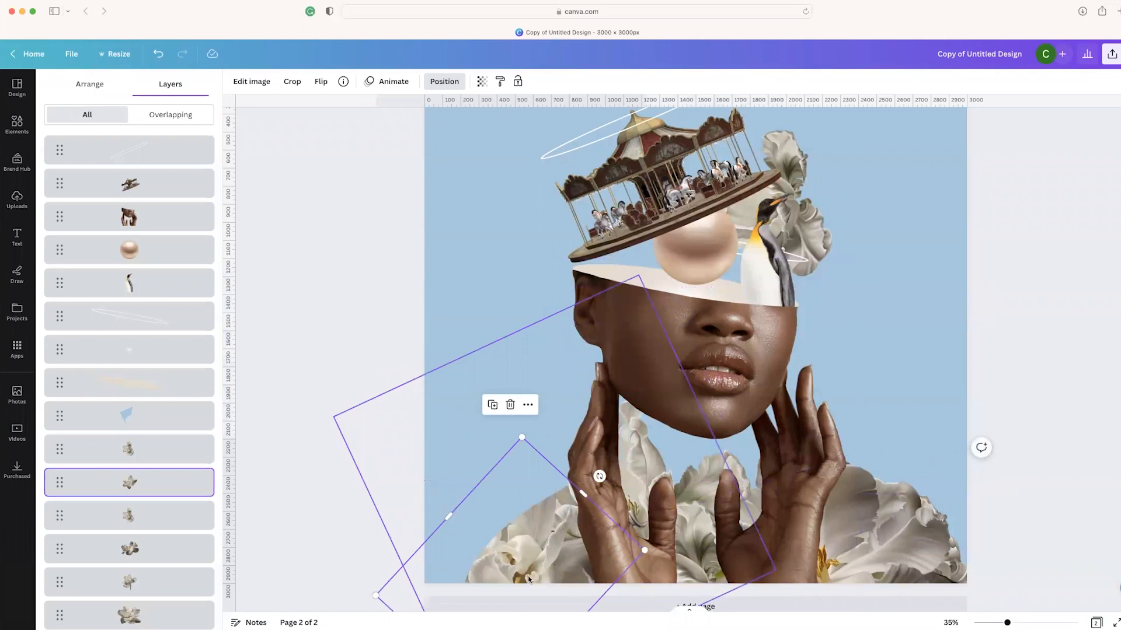
click(1036, 511)
click(1036, 512)
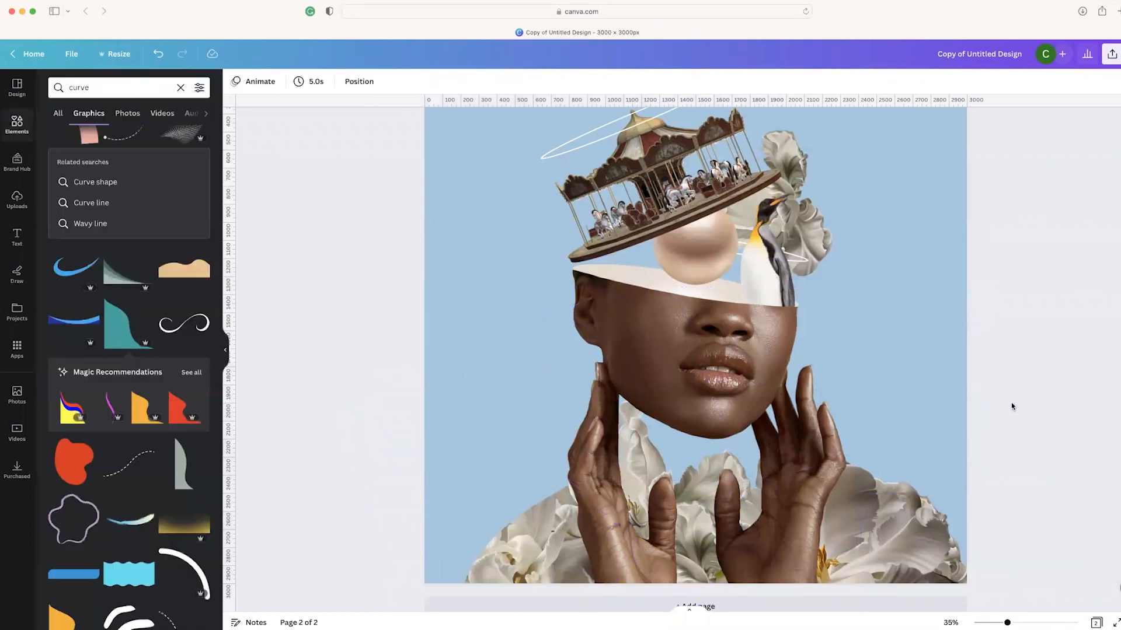
Select the whole collage on page 2 and move it slightly left to center it on the page
scroll(1039, 257, up, 1)
drag(1007, 623, 999, 622)
drag(965, 176, 386, 576)
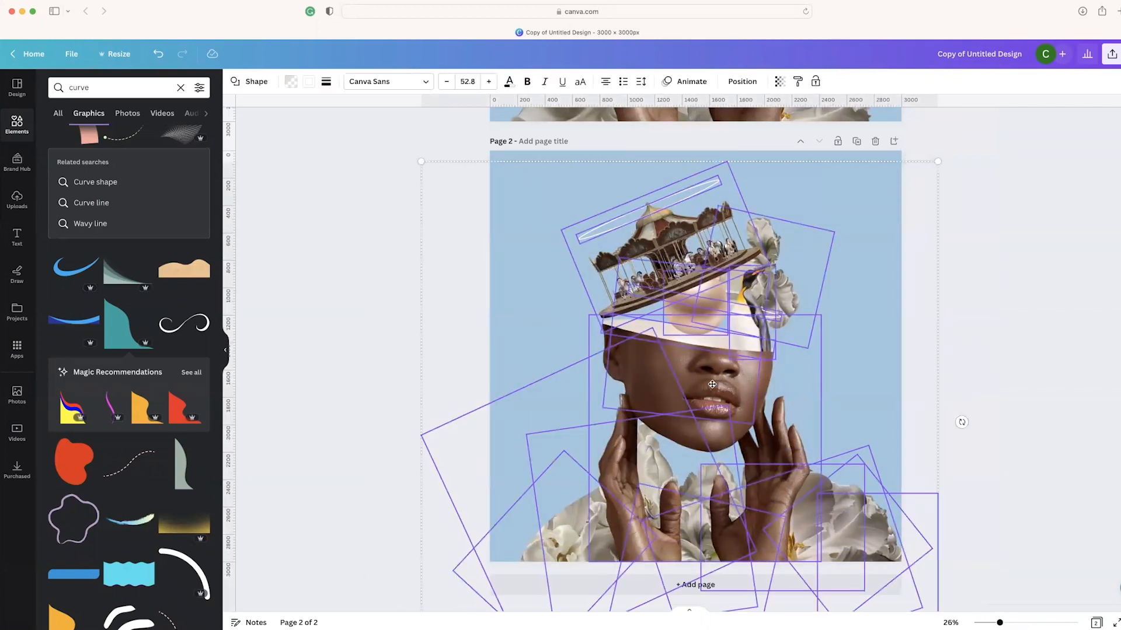
drag(708, 384, 705, 384)
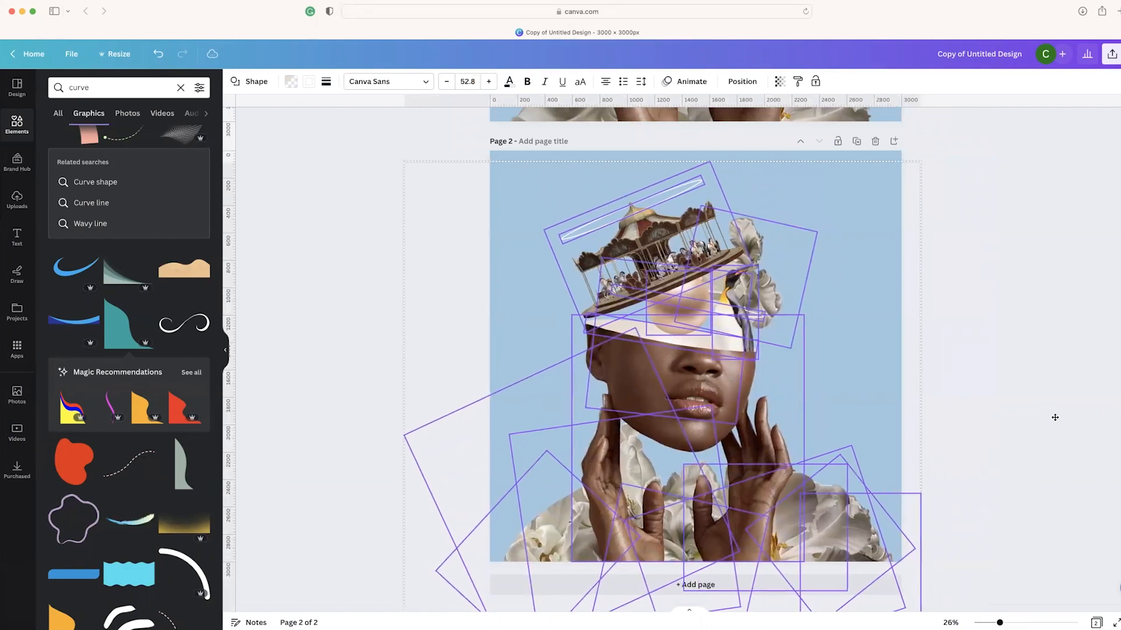
click(962, 284)
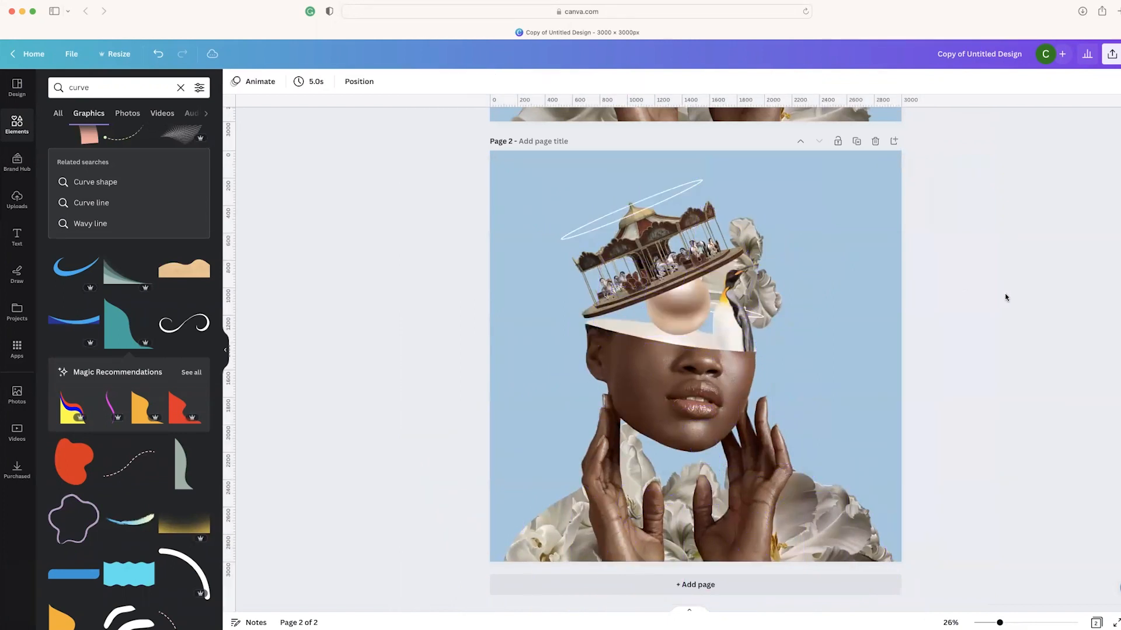
Delete page 1 with the original version of the collage
scroll(1028, 447, up, 2)
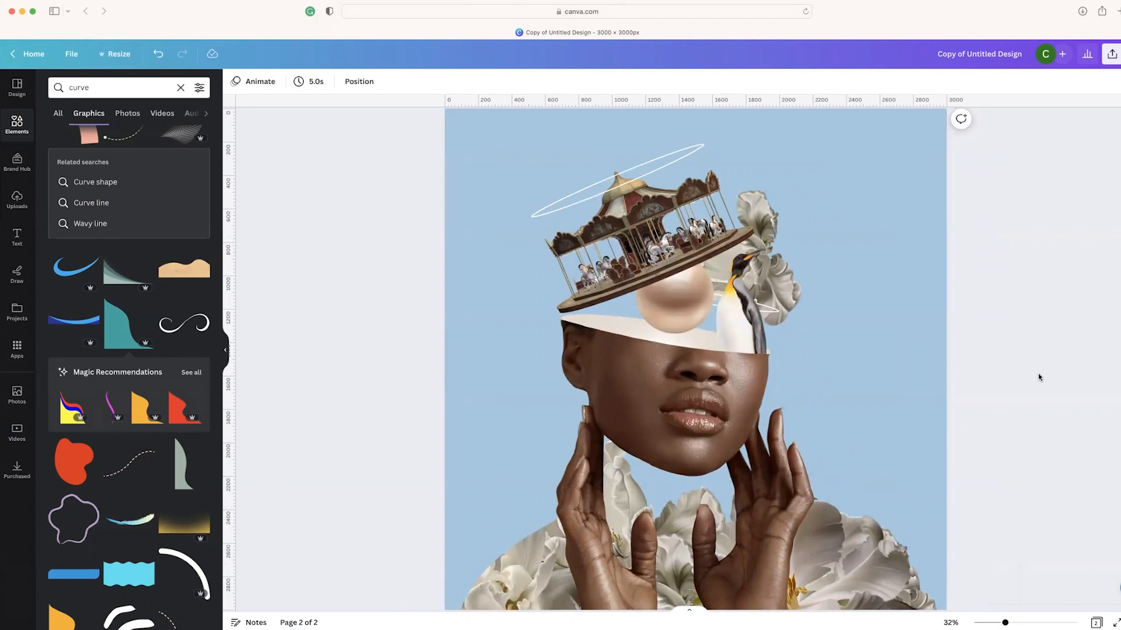
scroll(1038, 377, up, 5)
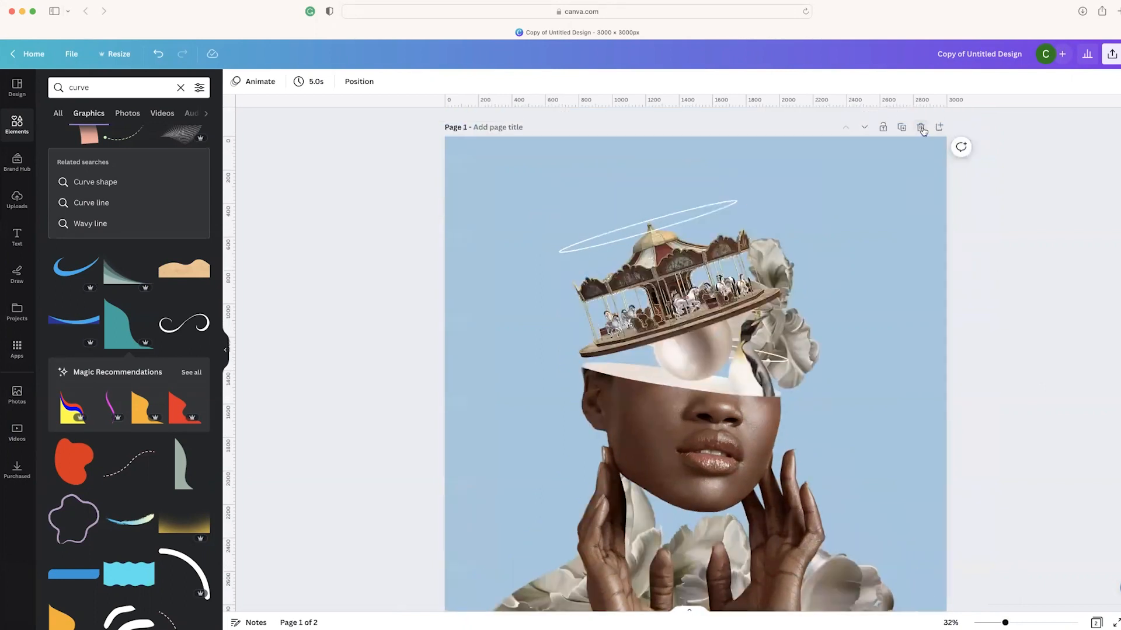
scroll(988, 367, down, 2)
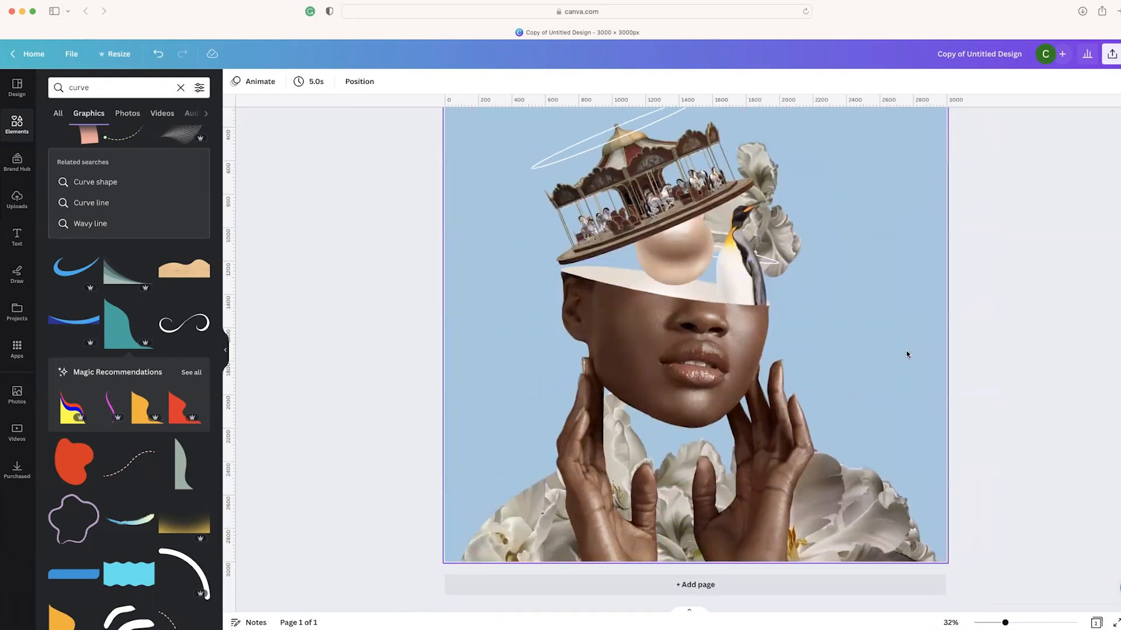
Set the saturation of the head-and-hands image to -10 and the saturation of the pearl to -49
click(655, 350)
click(252, 82)
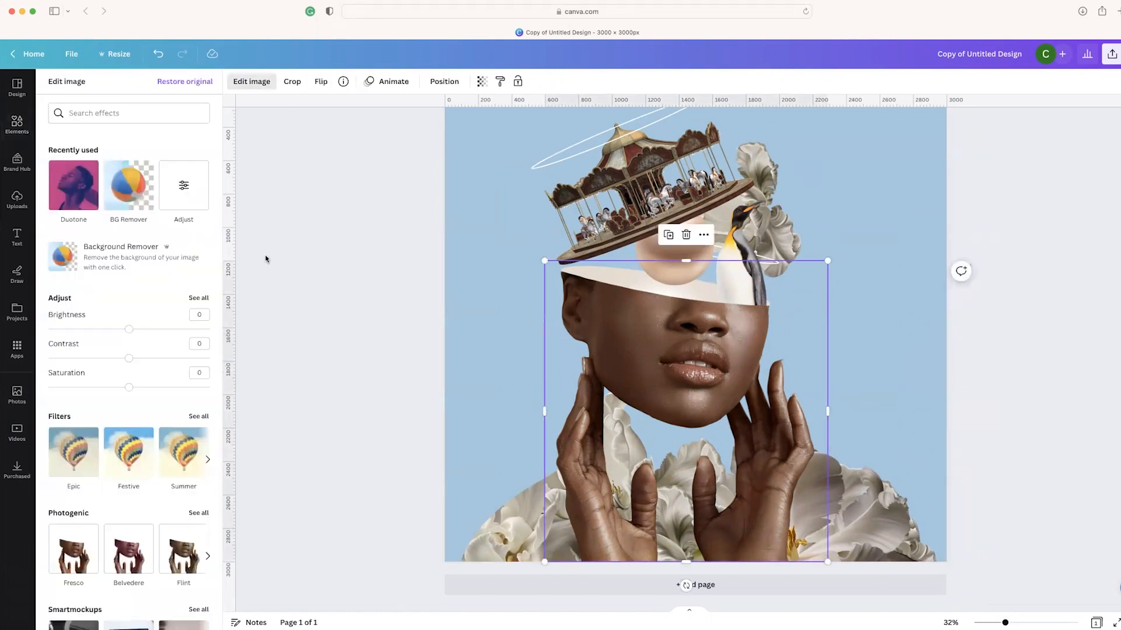
click(198, 300)
drag(129, 186, 120, 189)
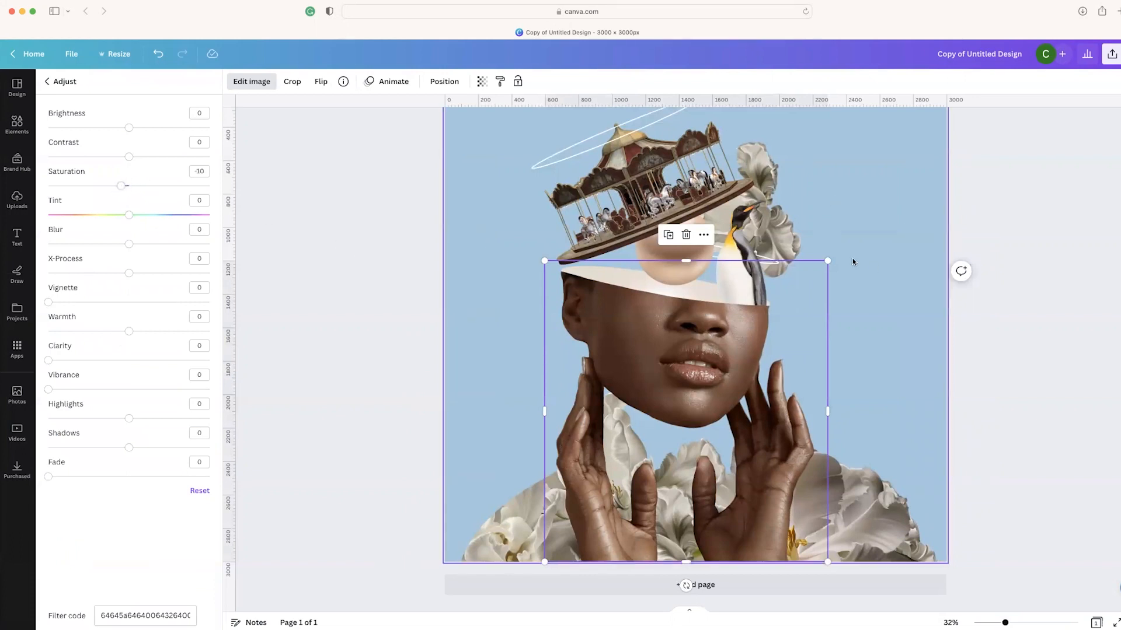
click(654, 256)
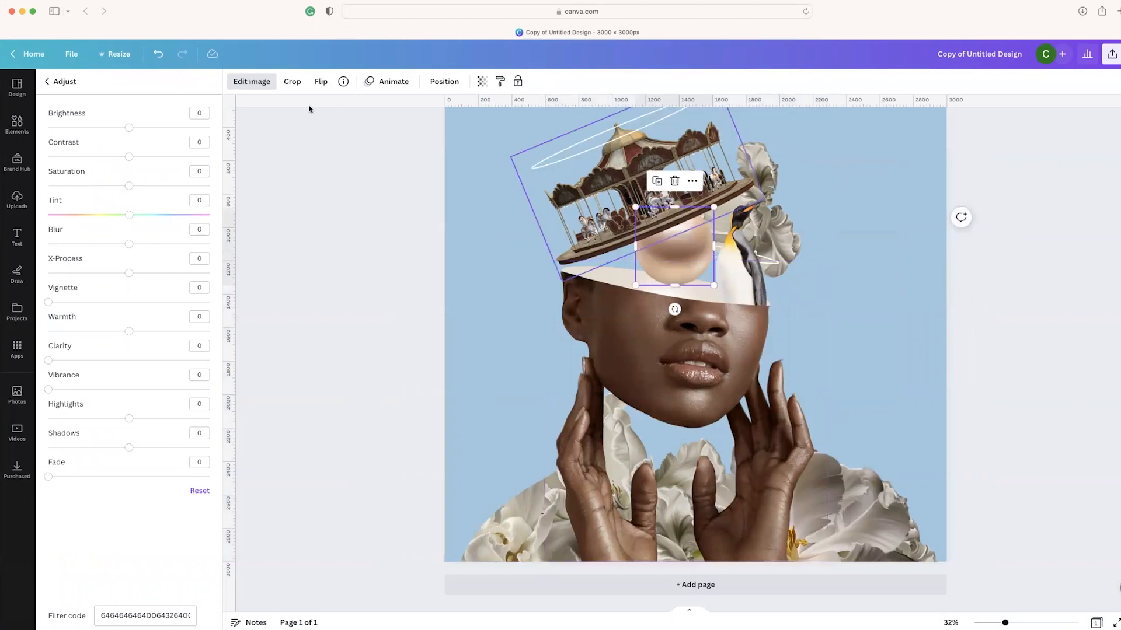
click(96, 186)
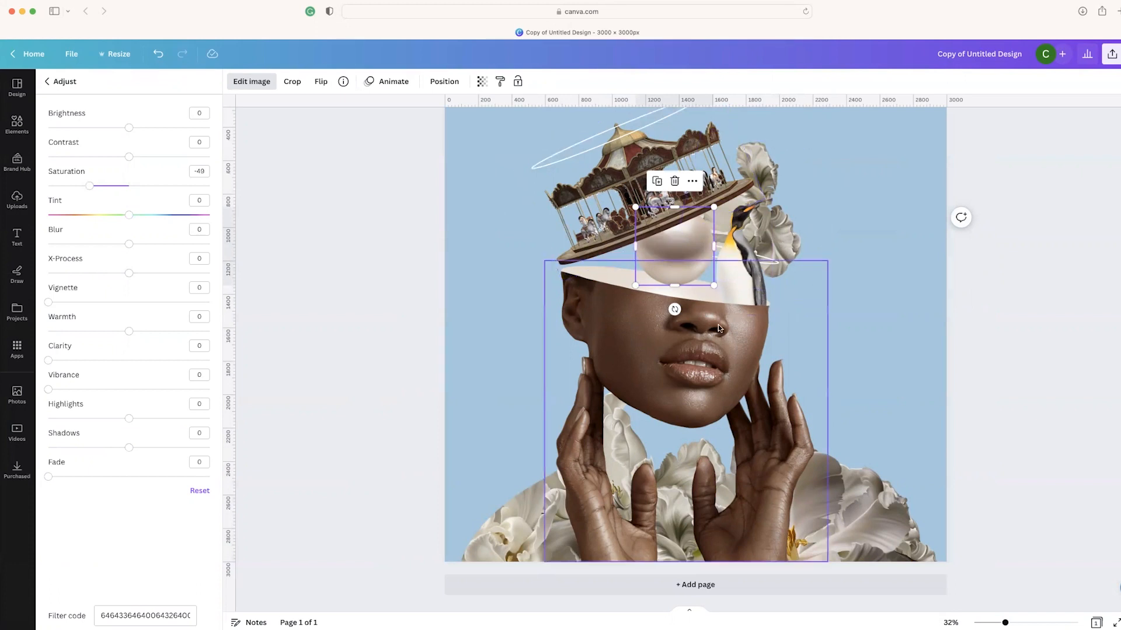
Set the saturation of the penguin image to -58
click(734, 251)
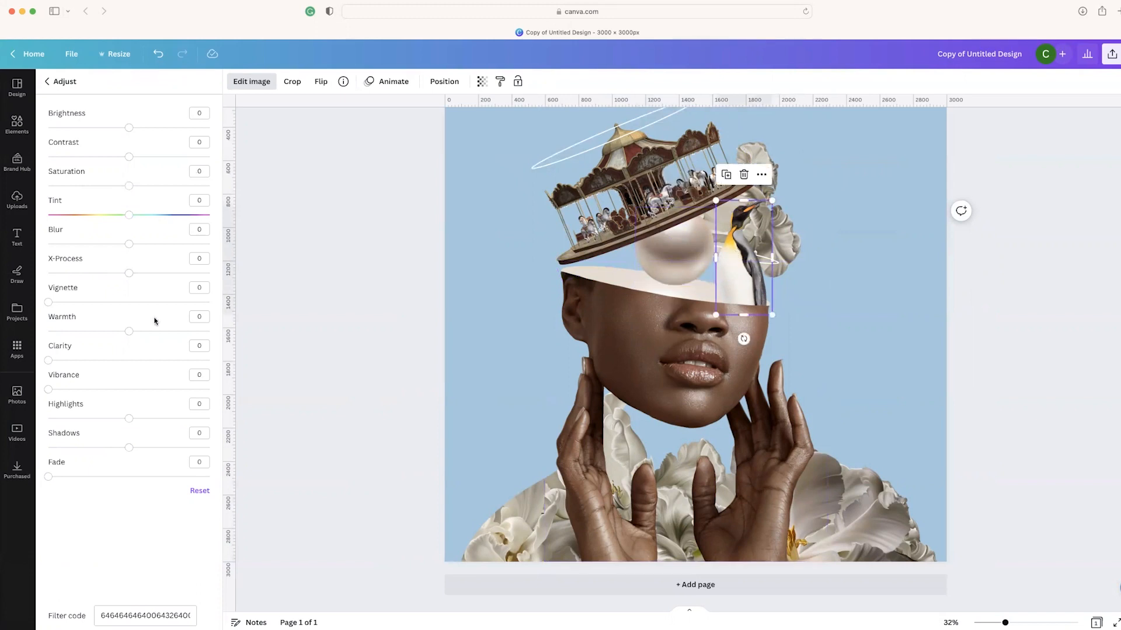
drag(80, 189, 88, 189)
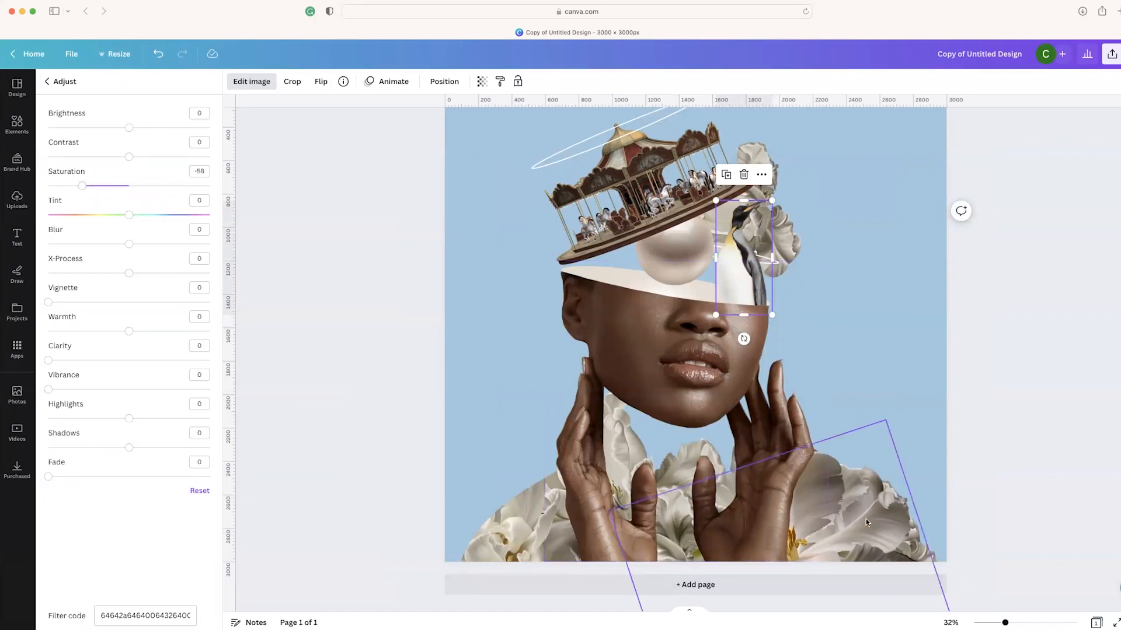
Shift the large flower in the lower-right corner slightly inward and down behind the hand
drag(879, 517, 857, 526)
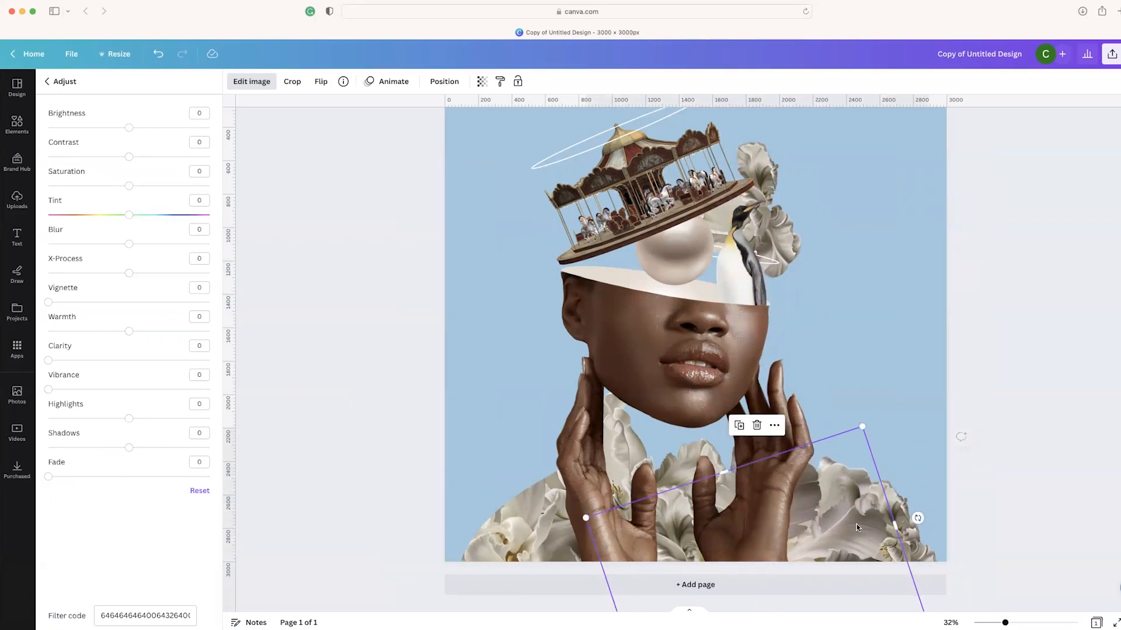
click(1043, 543)
click(1044, 533)
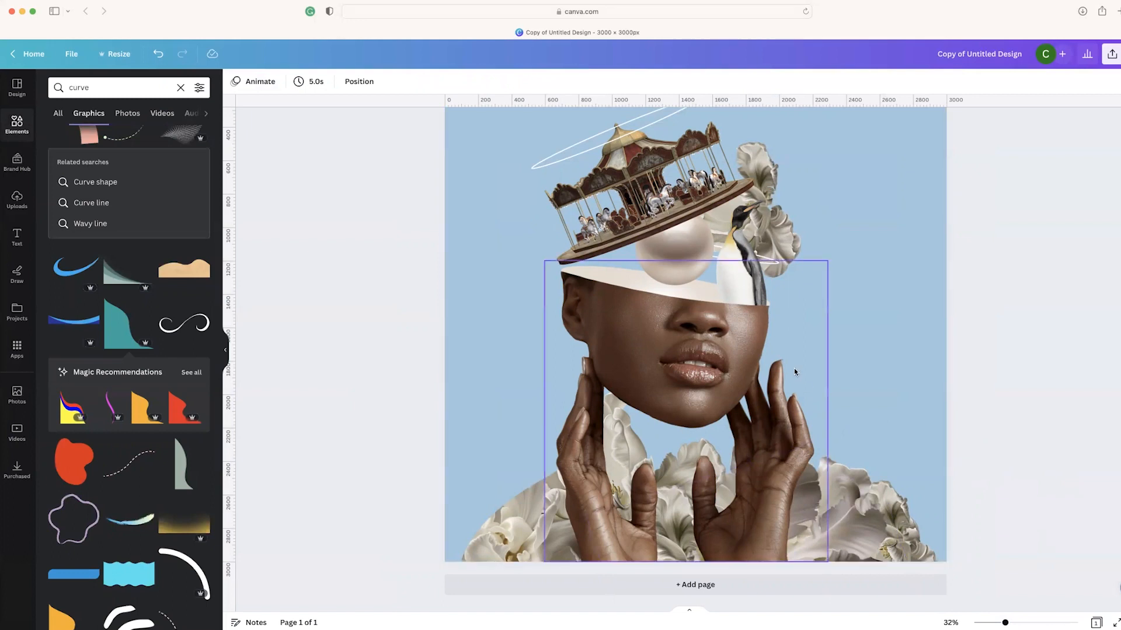
scroll(958, 384, up, 1)
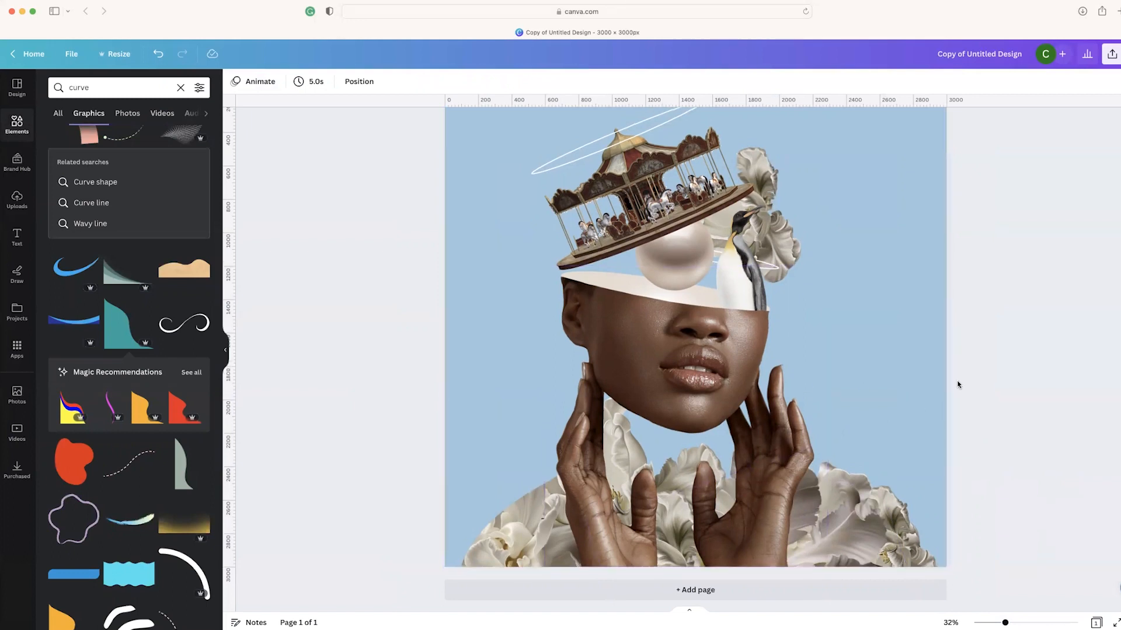
scroll(958, 384, down, 1)
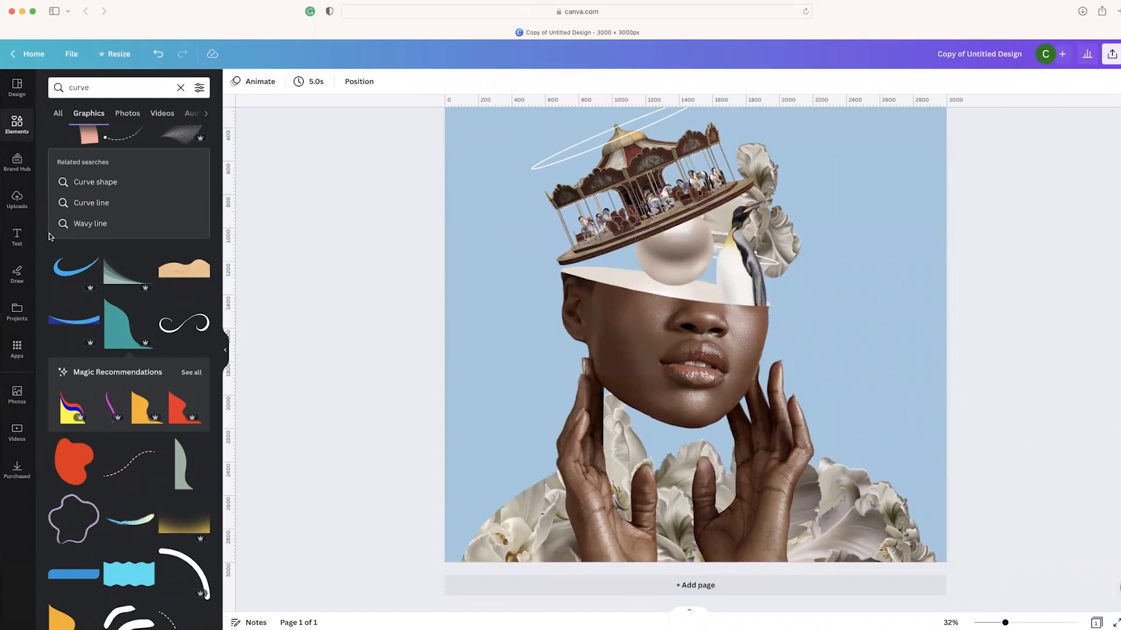
Find the curved white light streak among the uploaded images and add it to the collage
click(17, 200)
scroll(152, 355, down, 10)
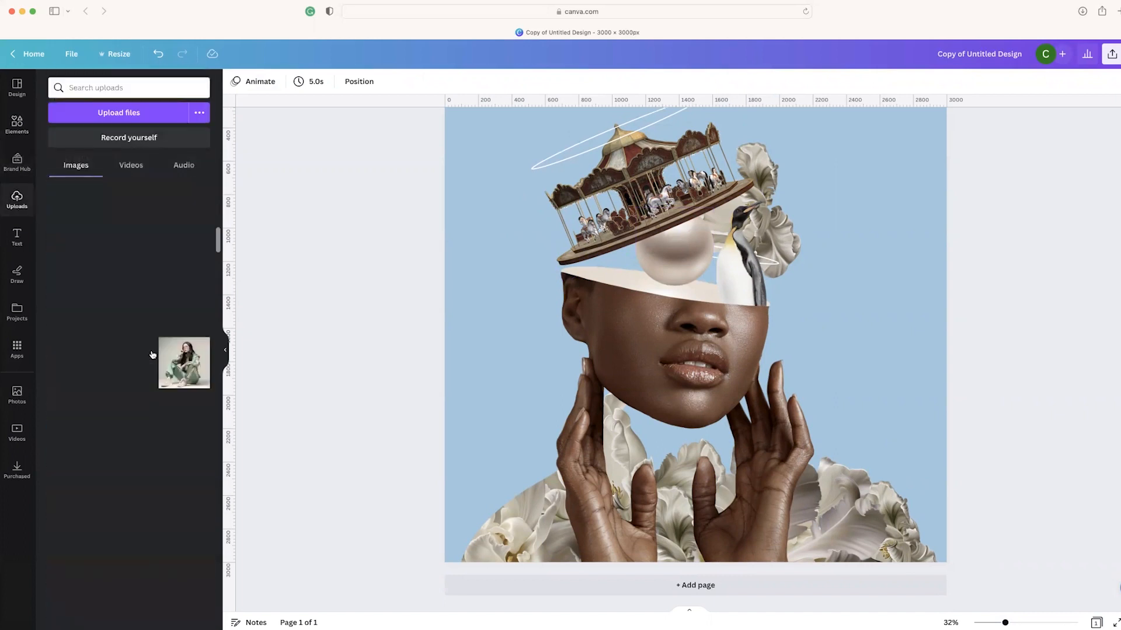
scroll(152, 355, down, 15)
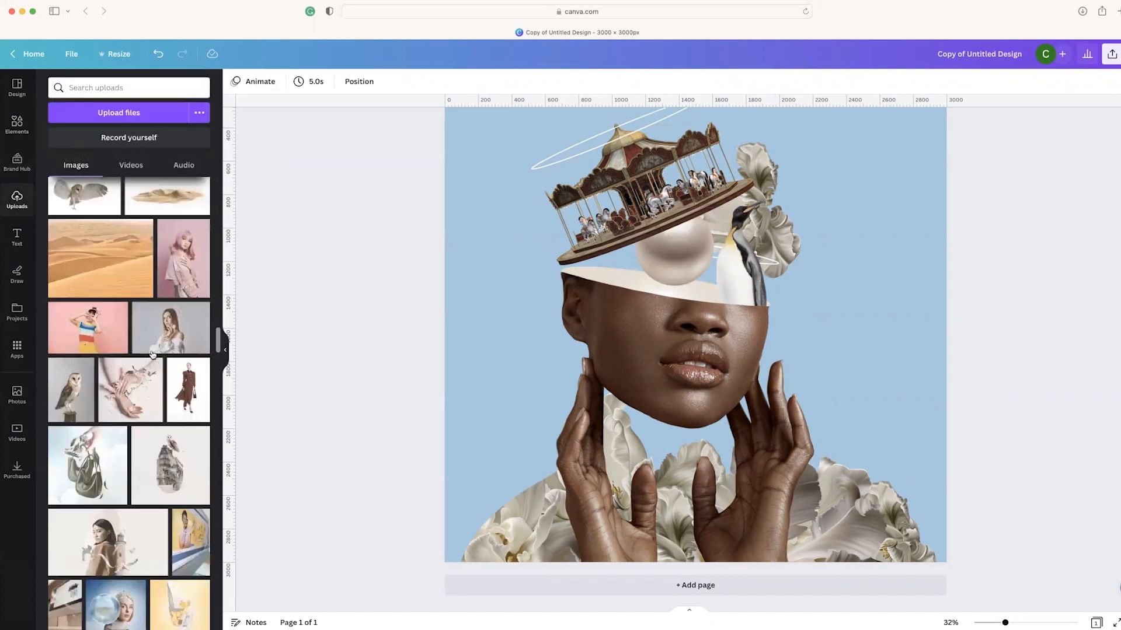
scroll(152, 354, down, 15)
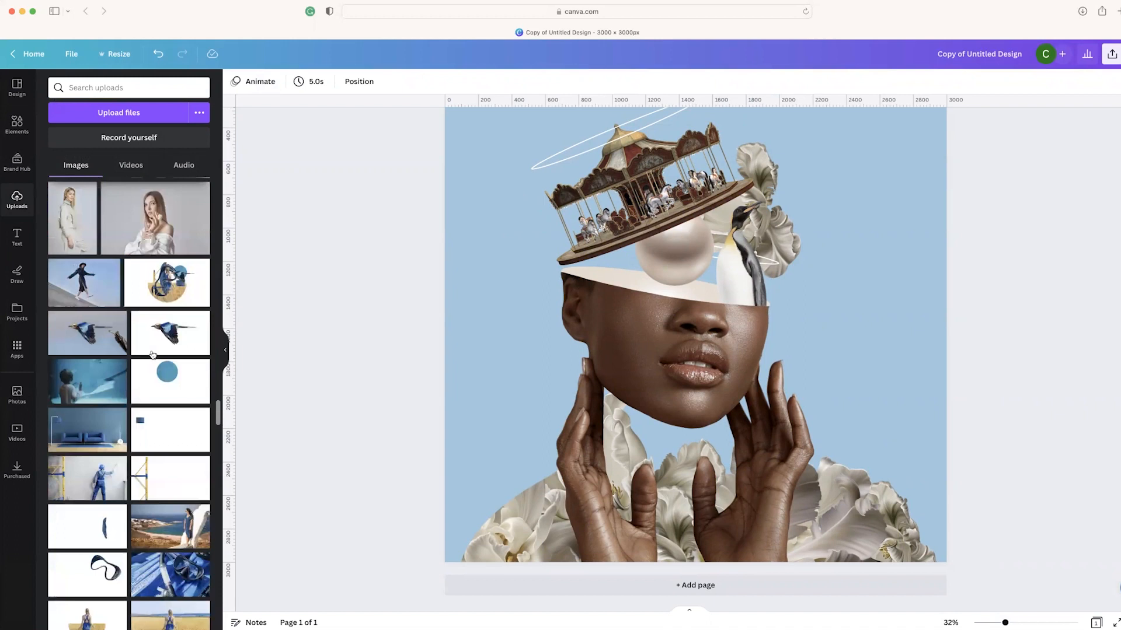
scroll(151, 354, down, 15)
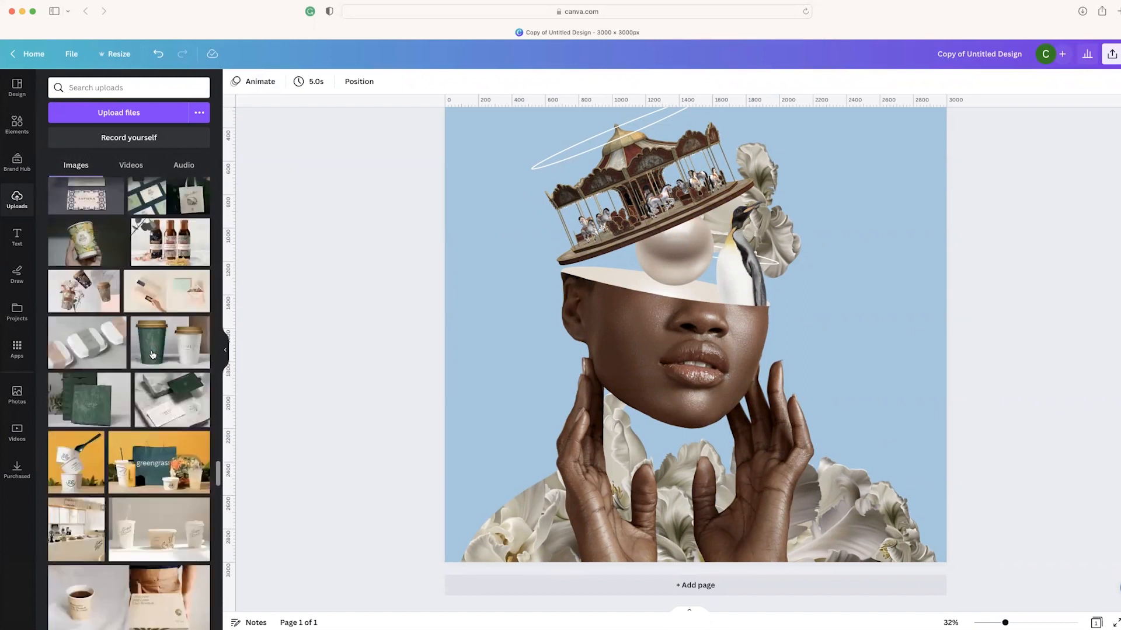
scroll(151, 355, down, 15)
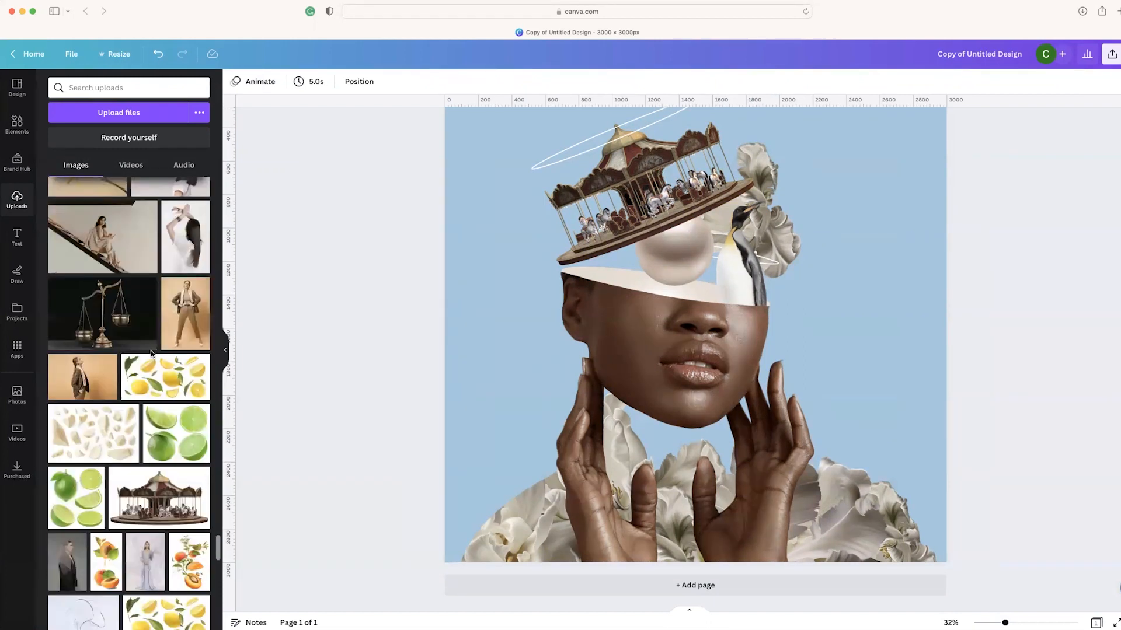
scroll(150, 350, down, 6)
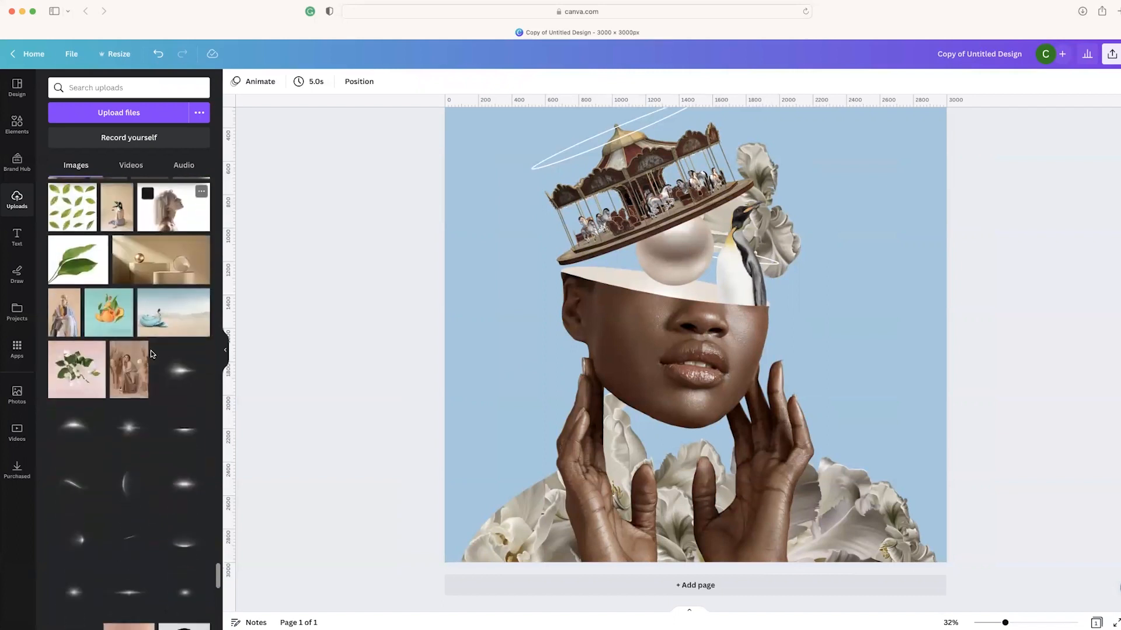
scroll(131, 490, down, 1)
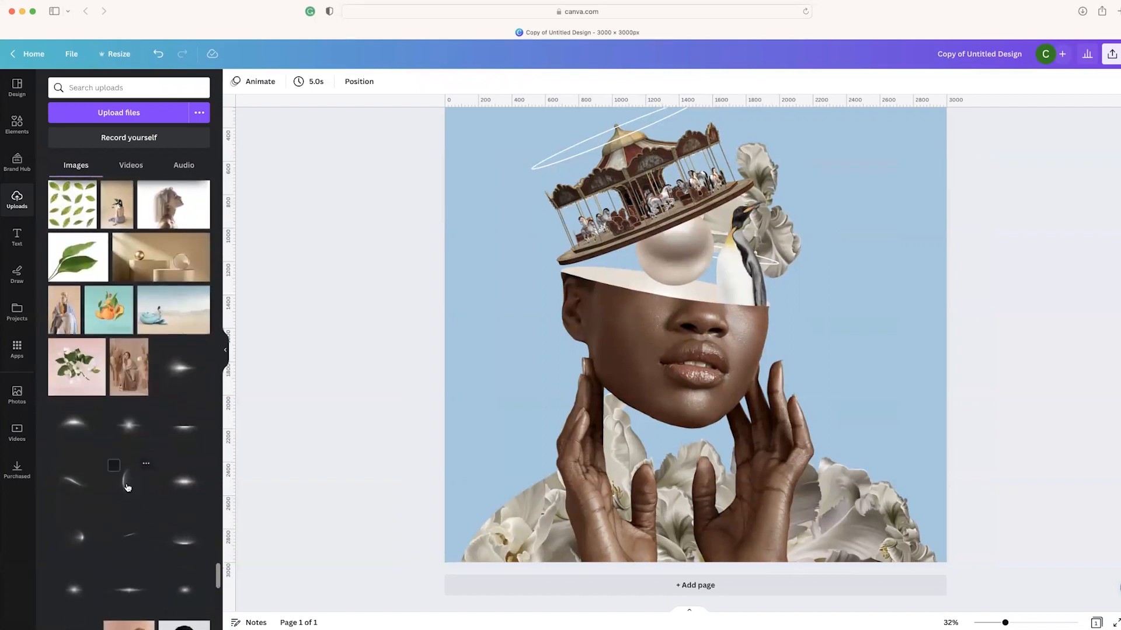
click(130, 488)
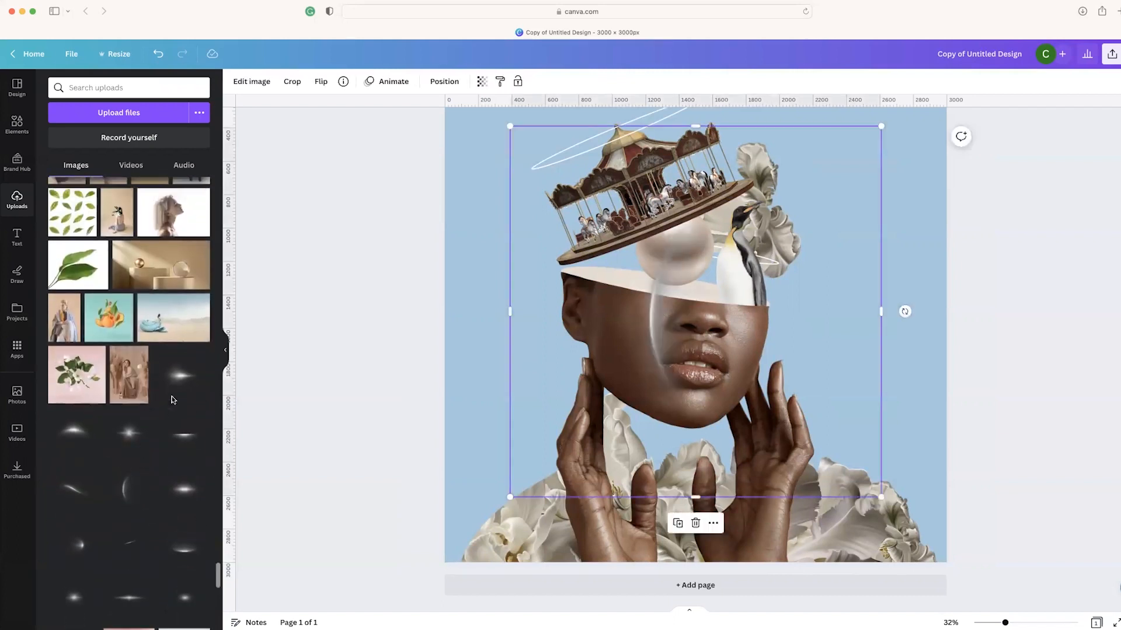
Shrink the light streak, tilt it and place it as a highlight along the edge of the pearl
drag(881, 126, 626, 376)
drag(569, 455, 649, 265)
drag(657, 334, 698, 327)
drag(678, 251, 681, 265)
Apply a Duotone effect to the light streak, starting from Cherry, with white highlights and beige shadows
click(264, 85)
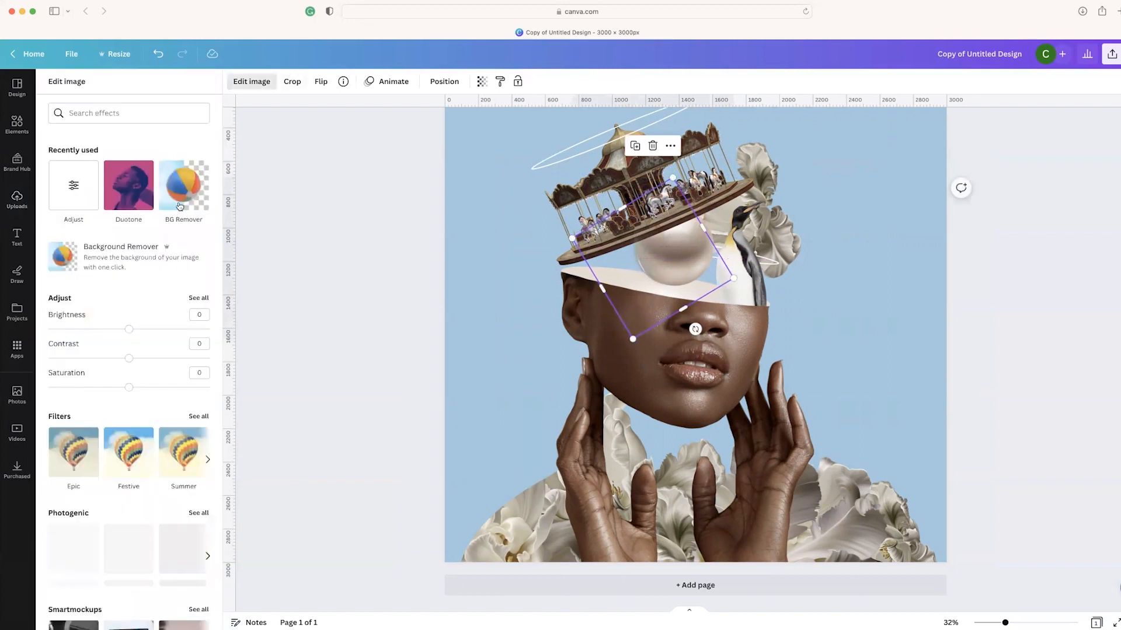
click(137, 210)
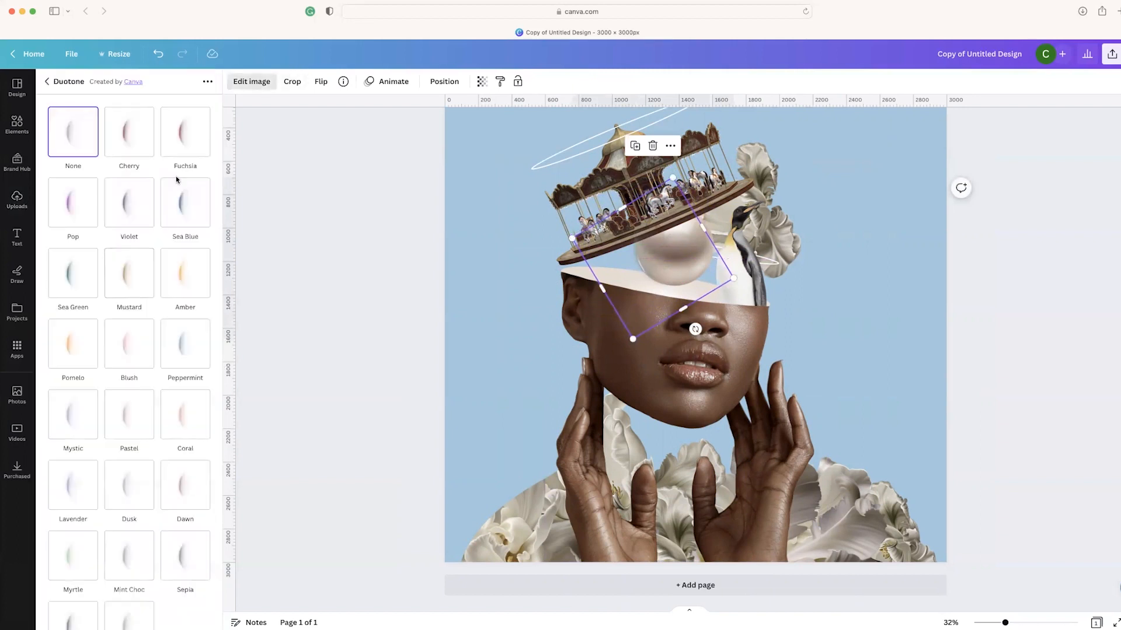
click(131, 135)
click(130, 133)
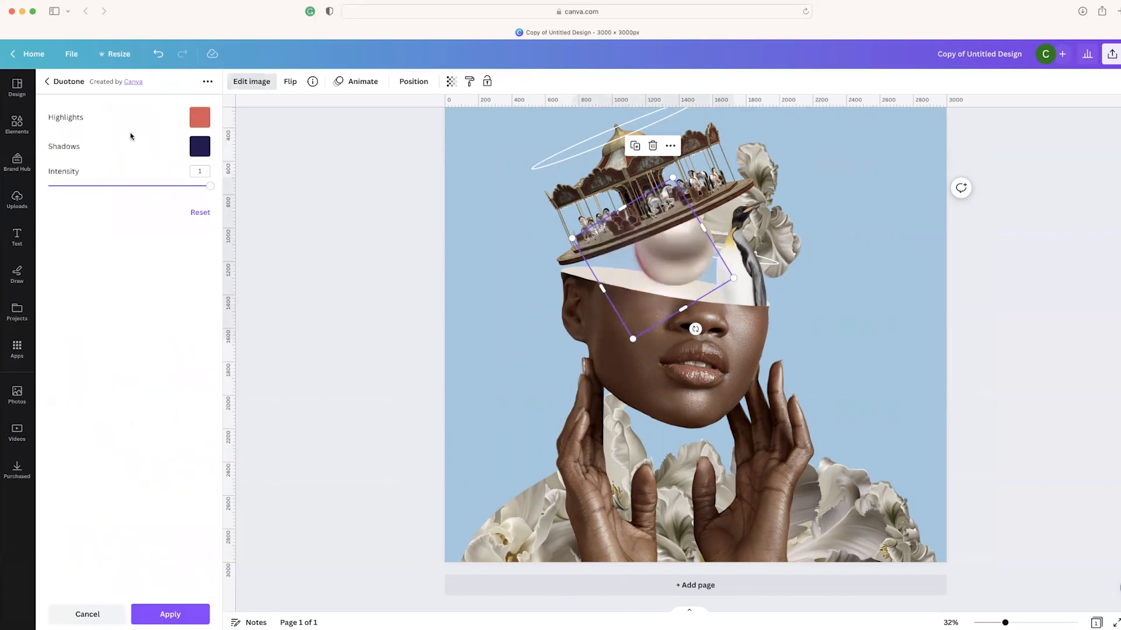
click(201, 120)
click(303, 182)
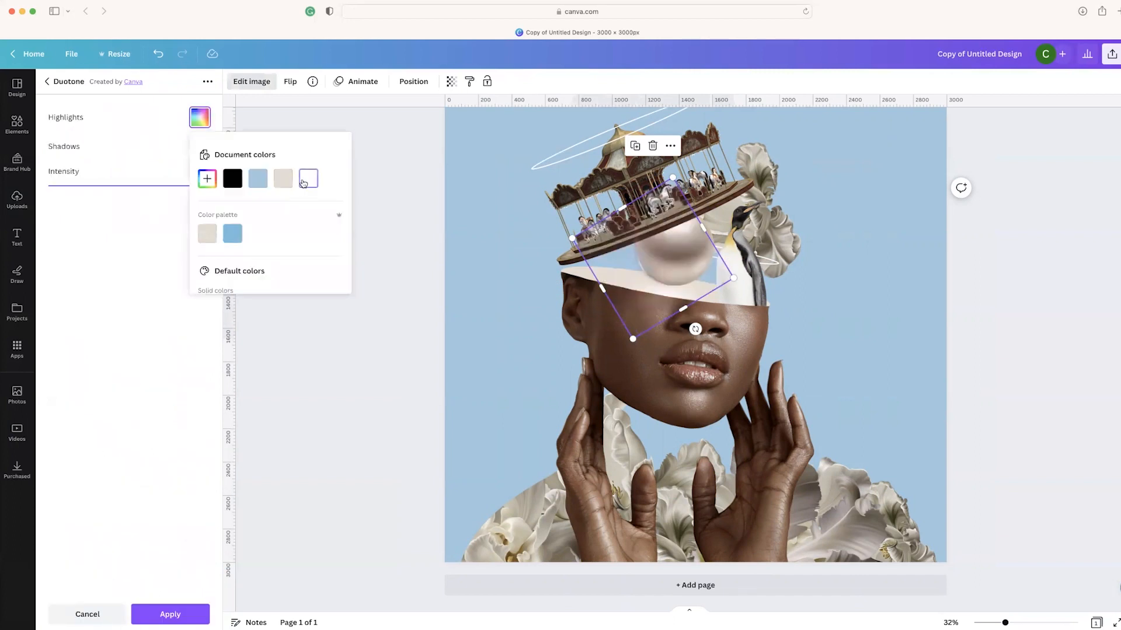
click(159, 143)
click(200, 146)
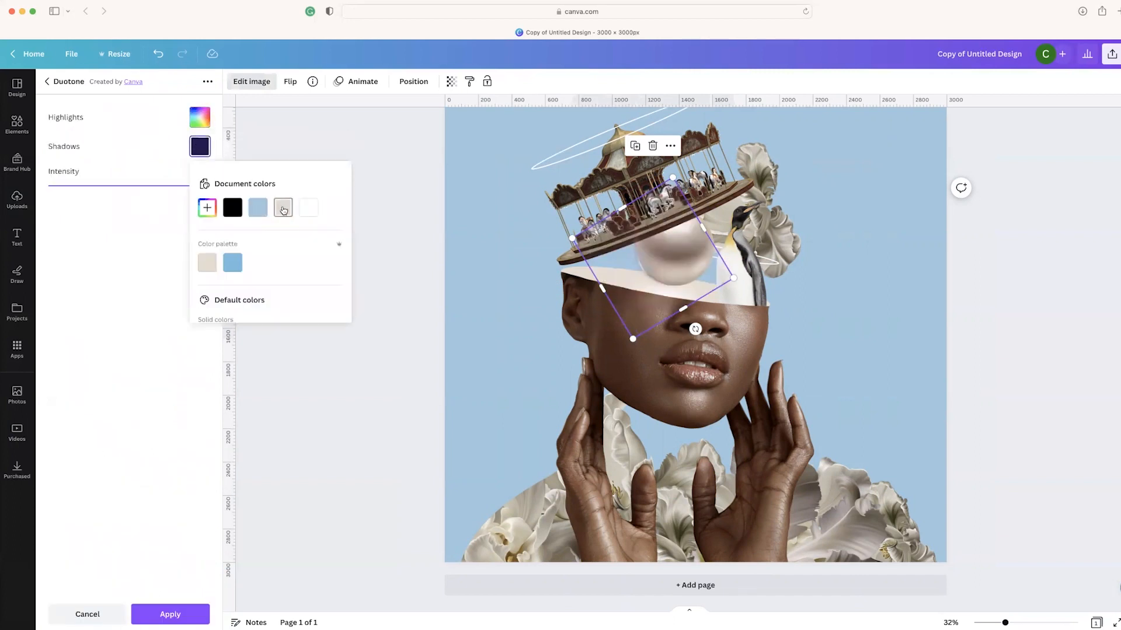
click(283, 208)
click(198, 610)
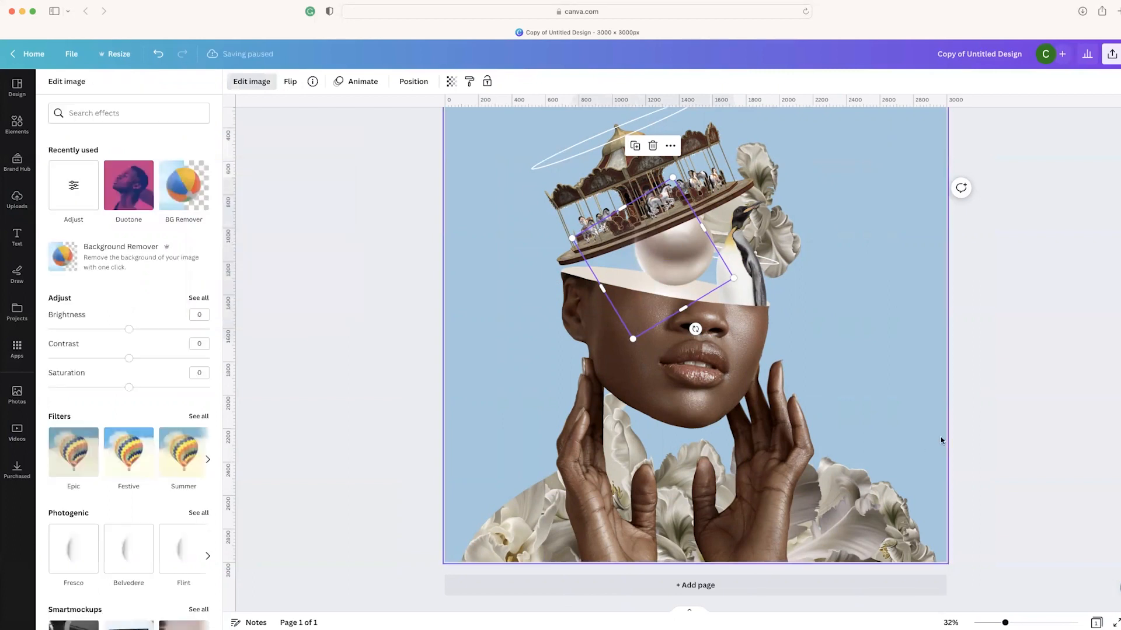
click(1011, 446)
Group the light streak together with the pearl
click(693, 286)
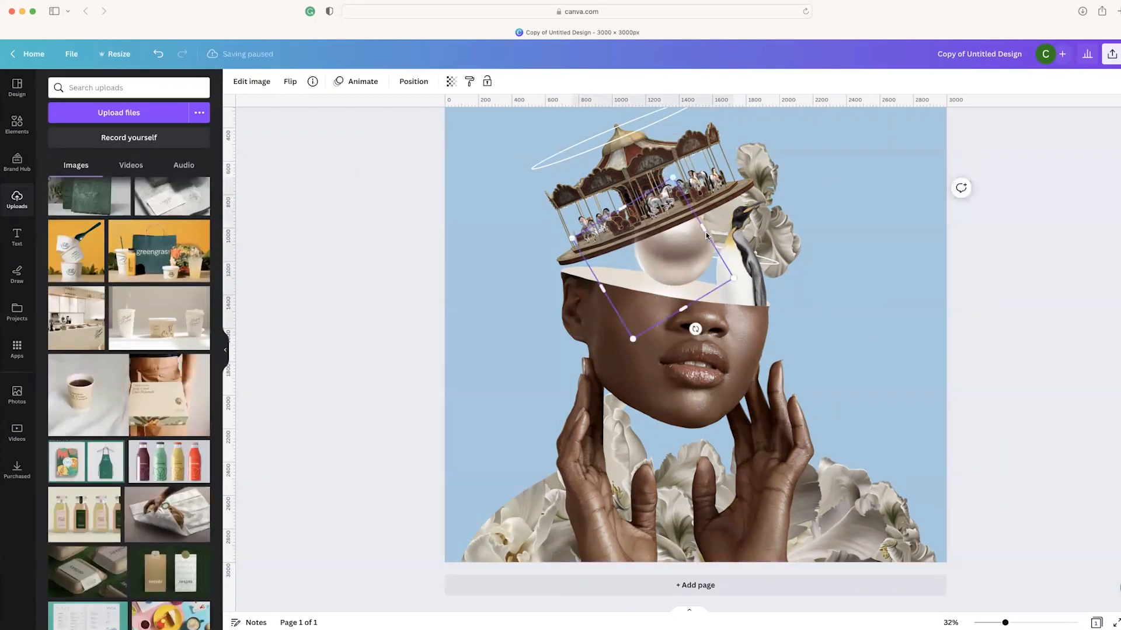
shift+click(660, 230)
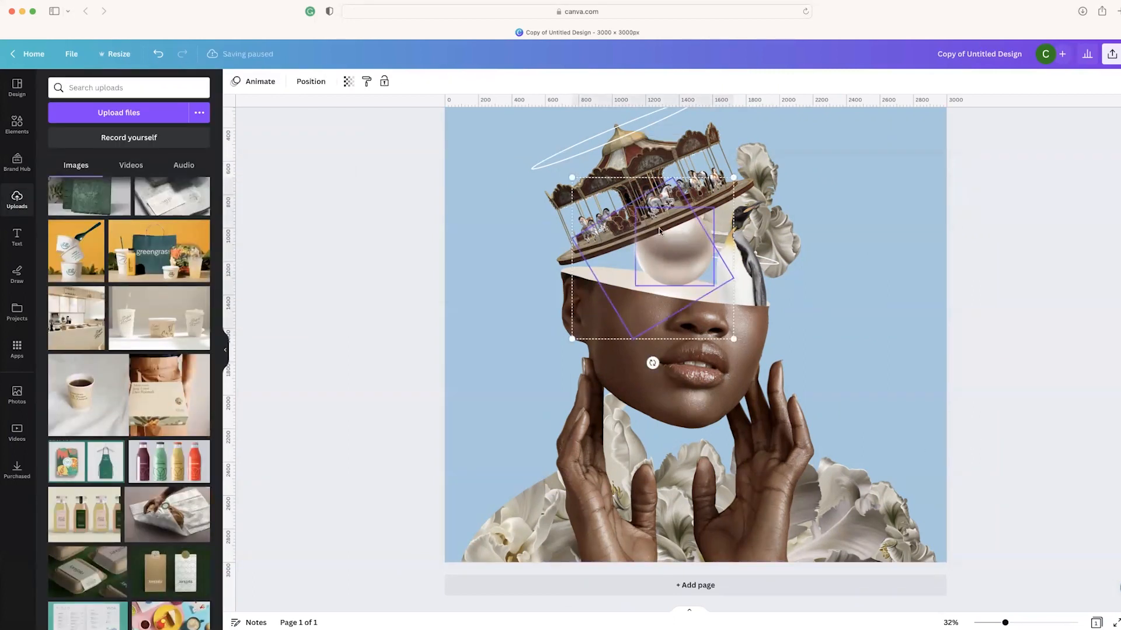
right_click(700, 243)
click(676, 246)
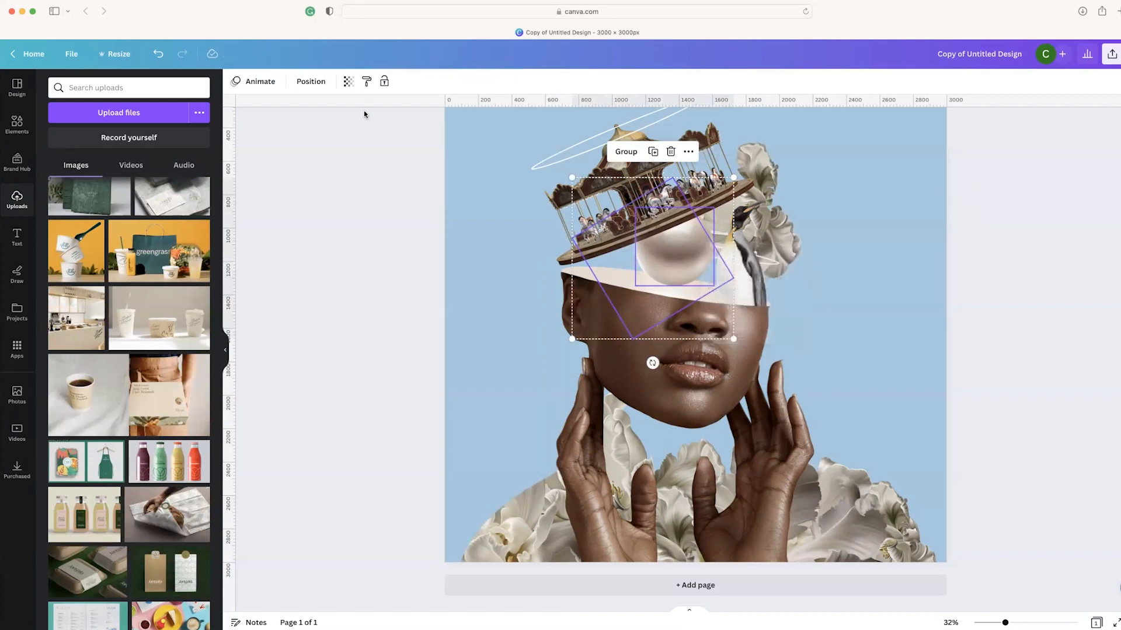
scroll(630, 214, up, 3)
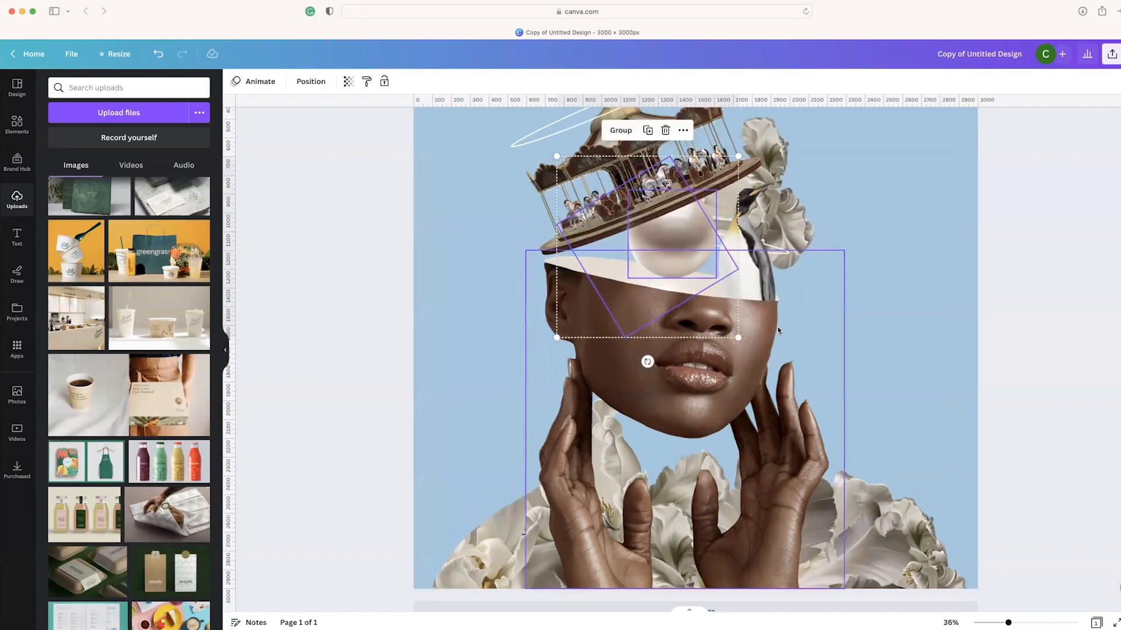
click(622, 194)
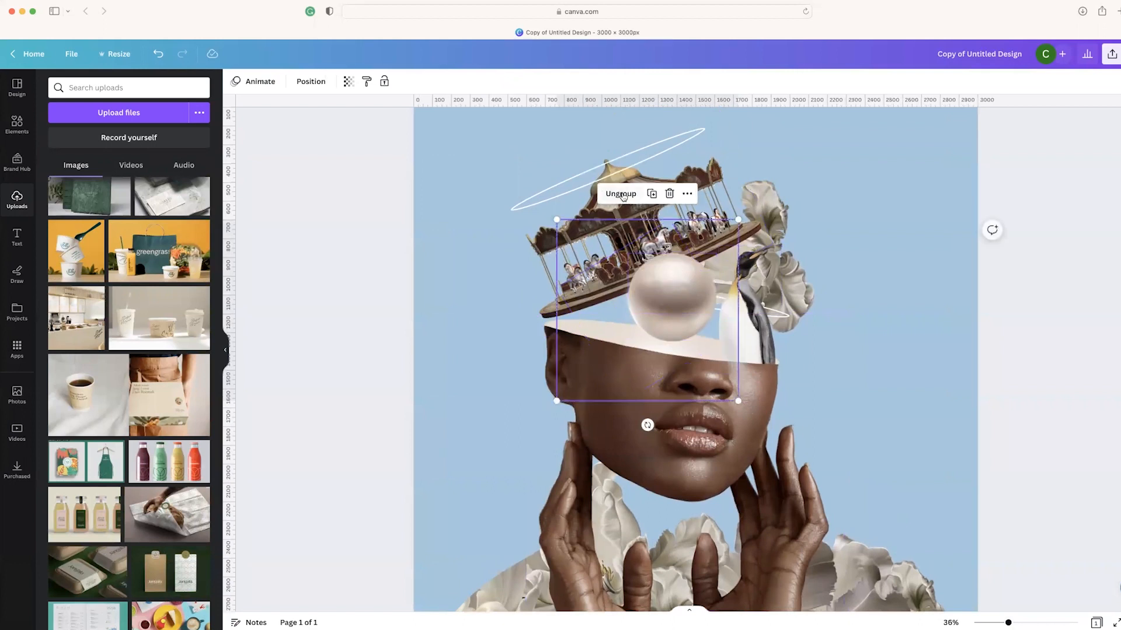
Move the pearl group slightly down and to the right within the opened head
mouse_move(692, 305)
mouse_down()
mouse_move(704, 305)
mouse_move(691, 279)
mouse_move(703, 328)
mouse_move(691, 317)
mouse_up()
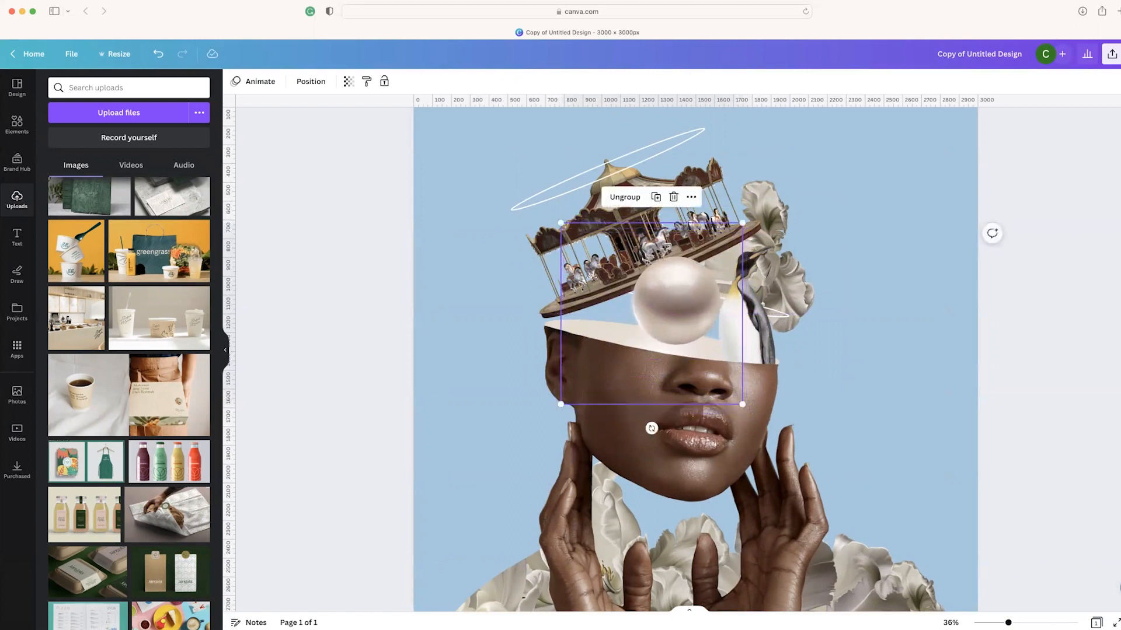
scroll(692, 317, up, 2)
scroll(692, 317, down, 5)
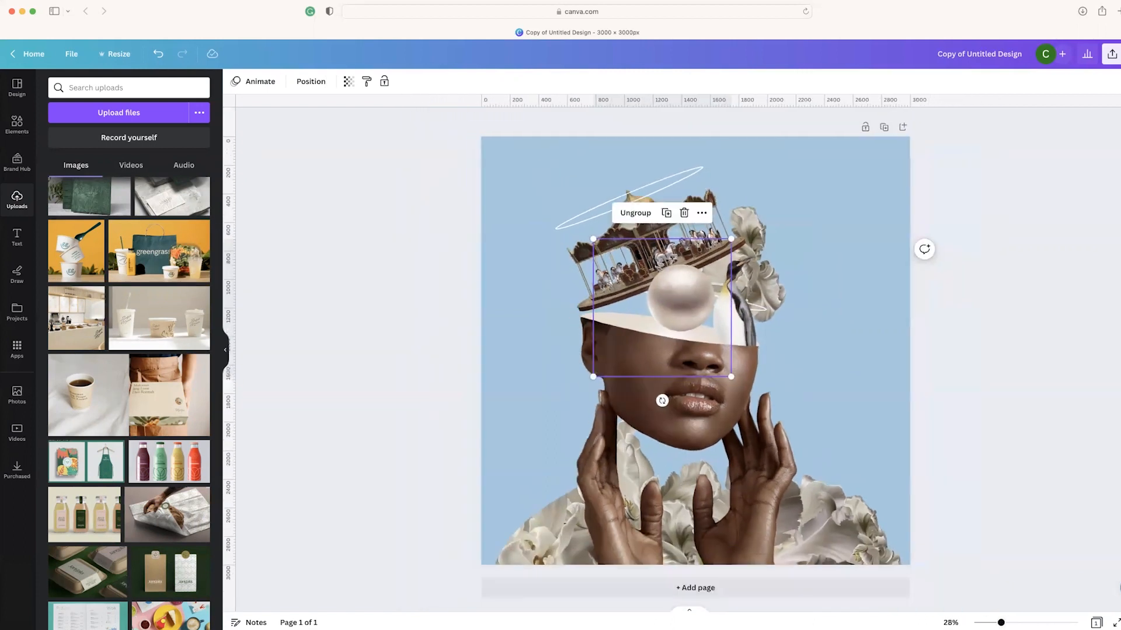
scroll(691, 317, up, 1)
click(1039, 421)
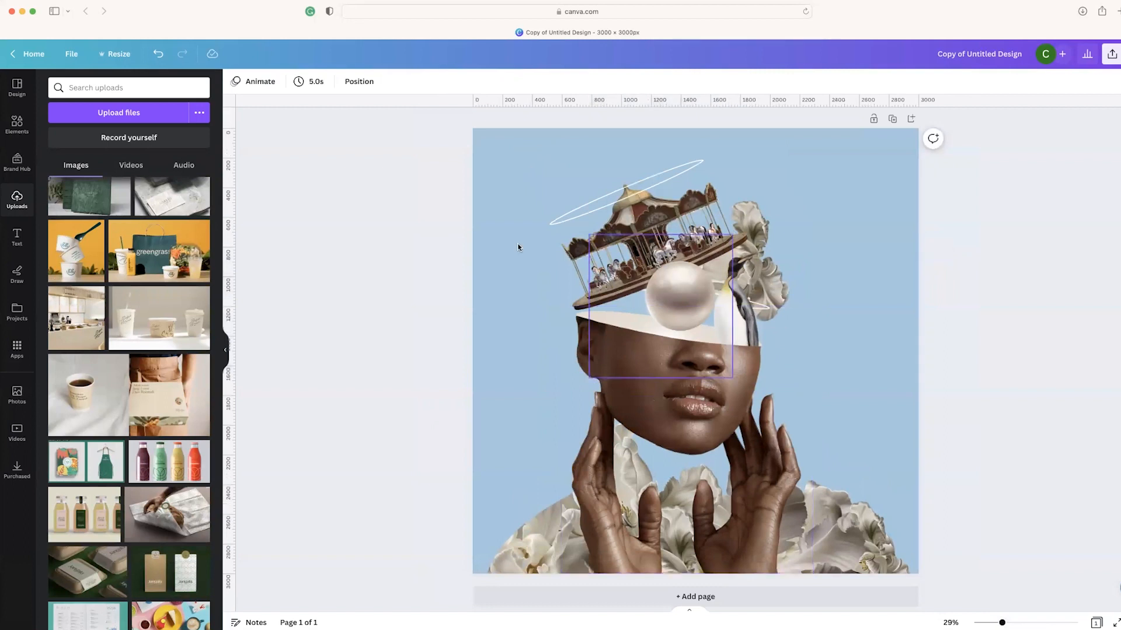
Clear the "curve" element search, add a plain square shape and place it over the left half of the carousel
click(18, 124)
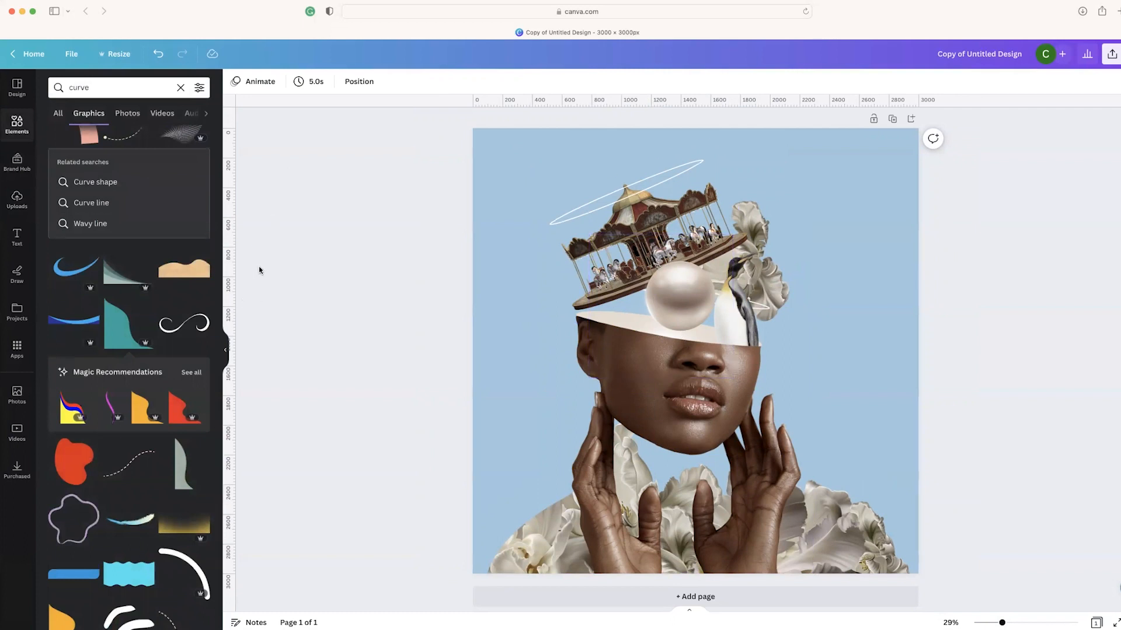
click(180, 88)
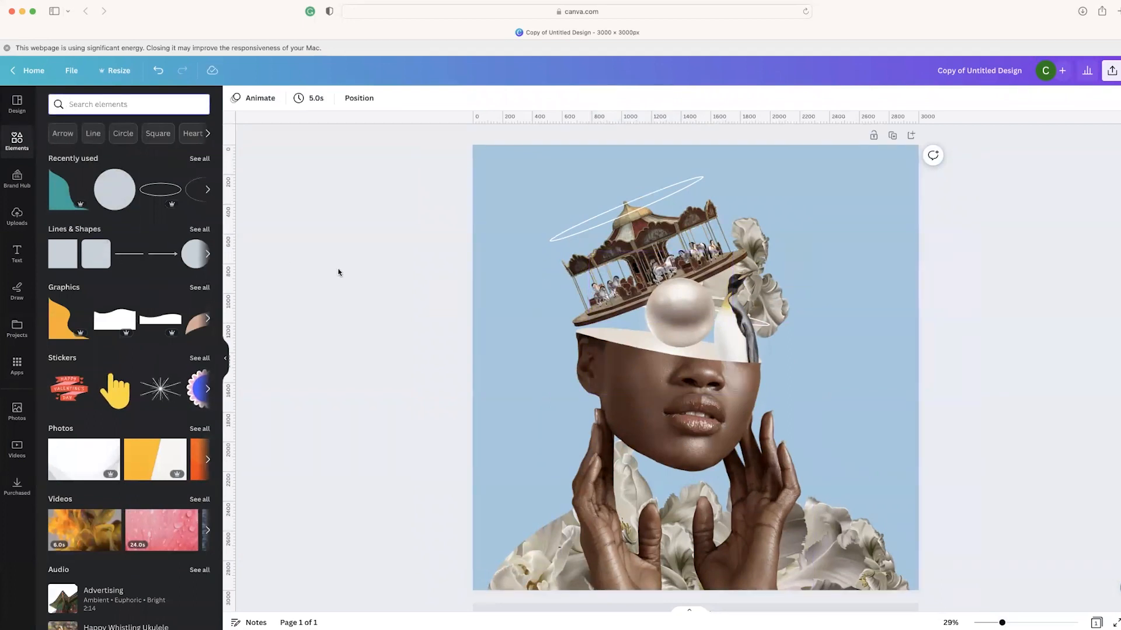
click(67, 263)
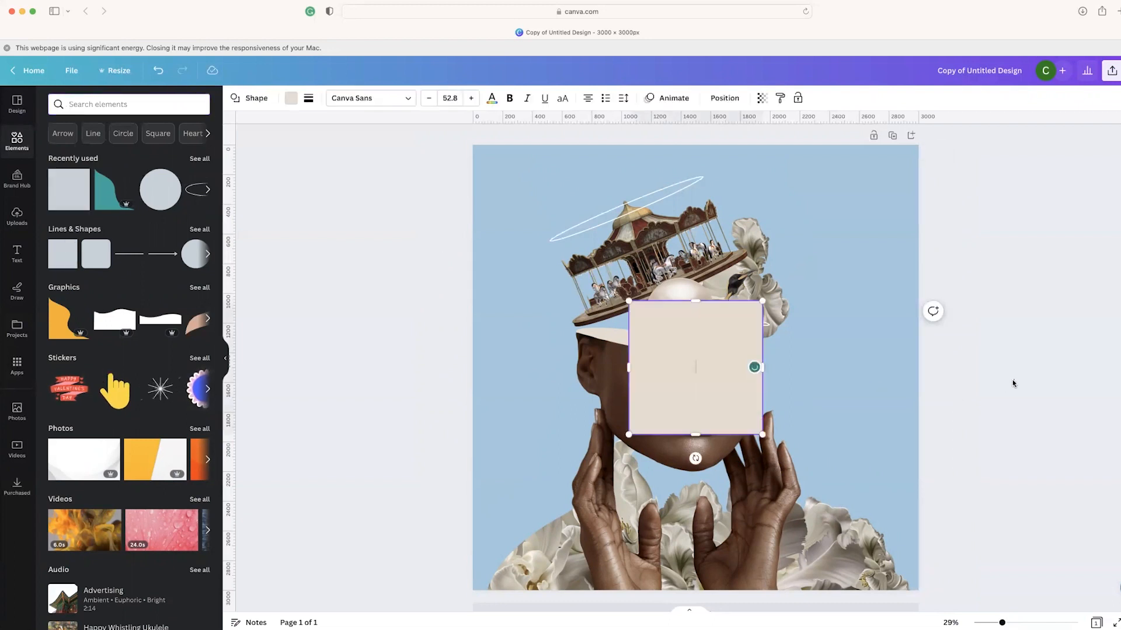
drag(742, 393, 610, 267)
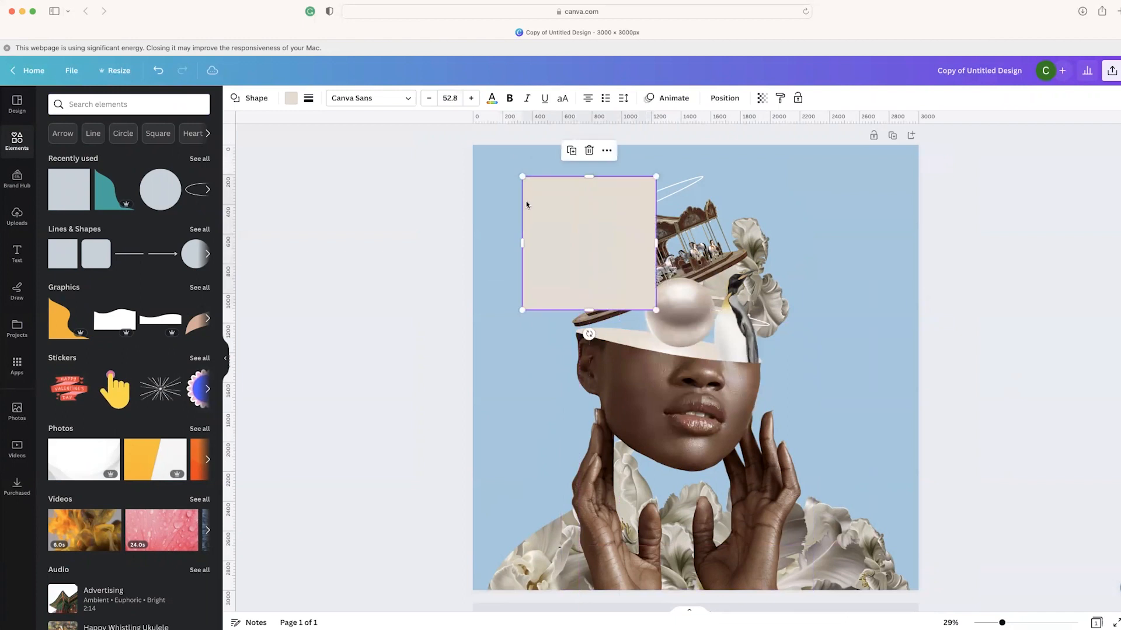
Color the square in the light blue of the background and move its layer directly below the carousel
click(291, 98)
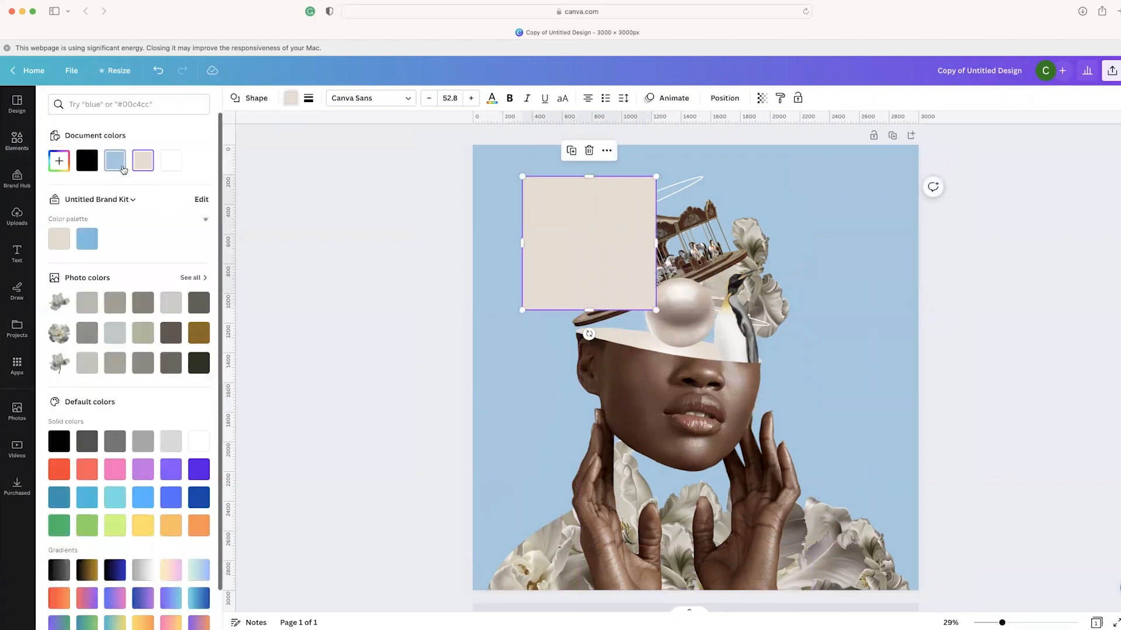
click(114, 160)
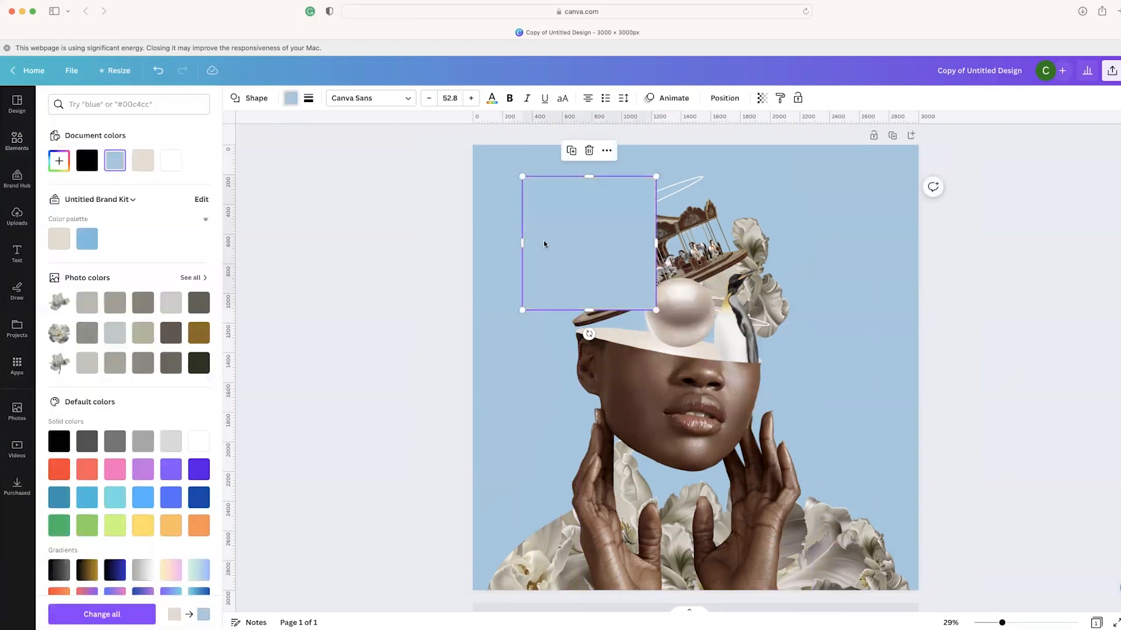
click(732, 101)
drag(171, 170, 179, 280)
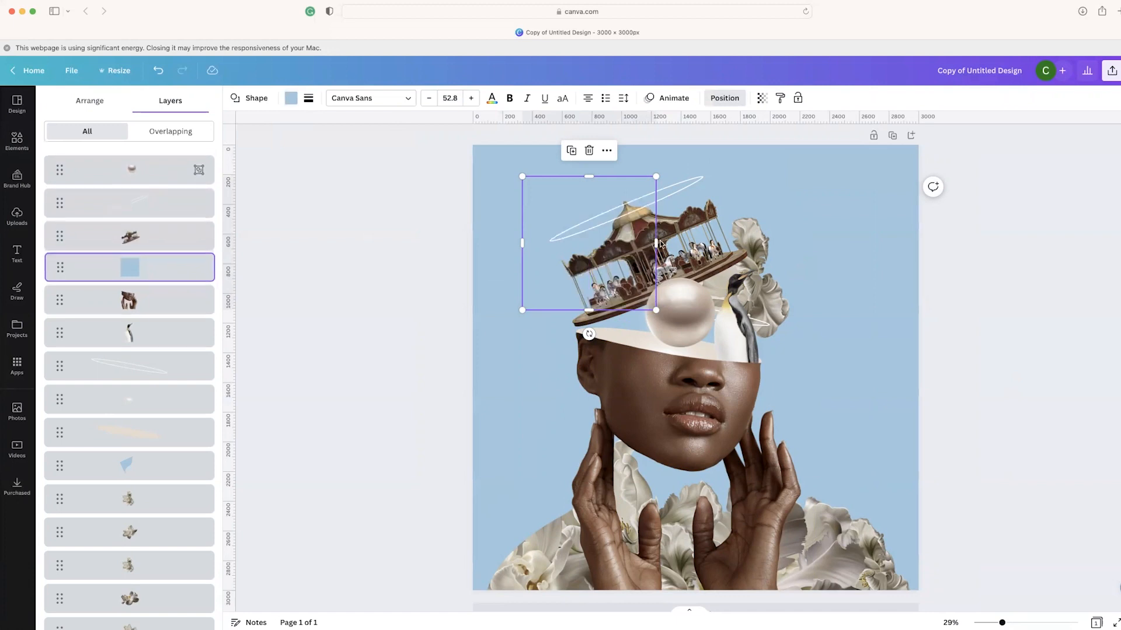
Widen, rotate and reposition the blue square so its lower edge follows the tilted base of the carousel and its area covers the carousel
drag(656, 243, 739, 245)
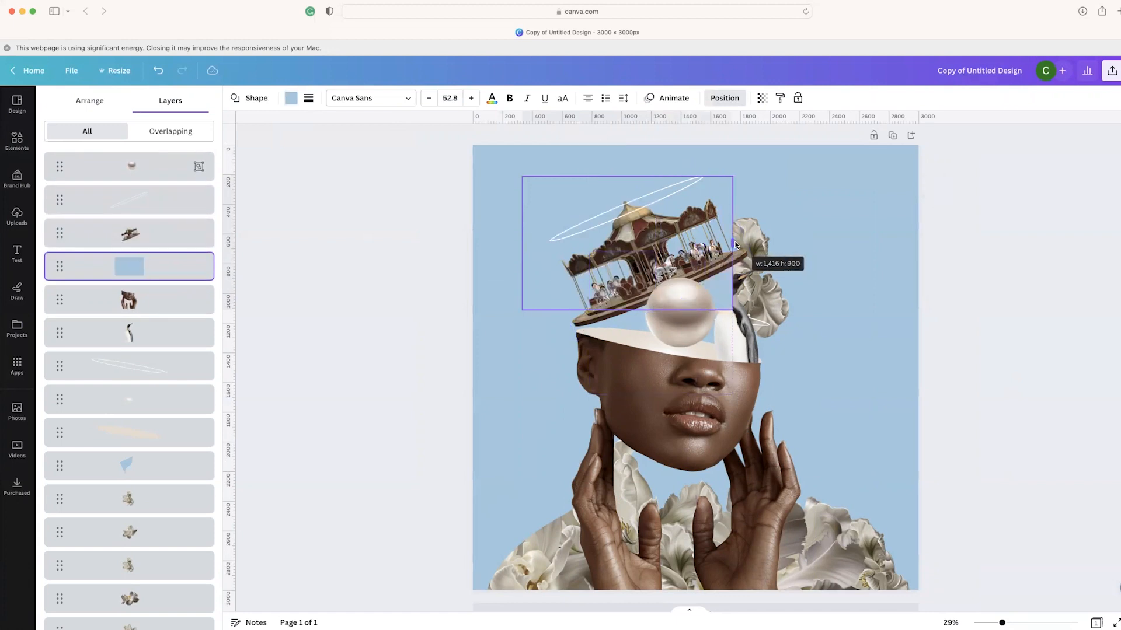
drag(629, 310, 660, 282)
drag(609, 180, 544, 142)
drag(645, 149, 639, 188)
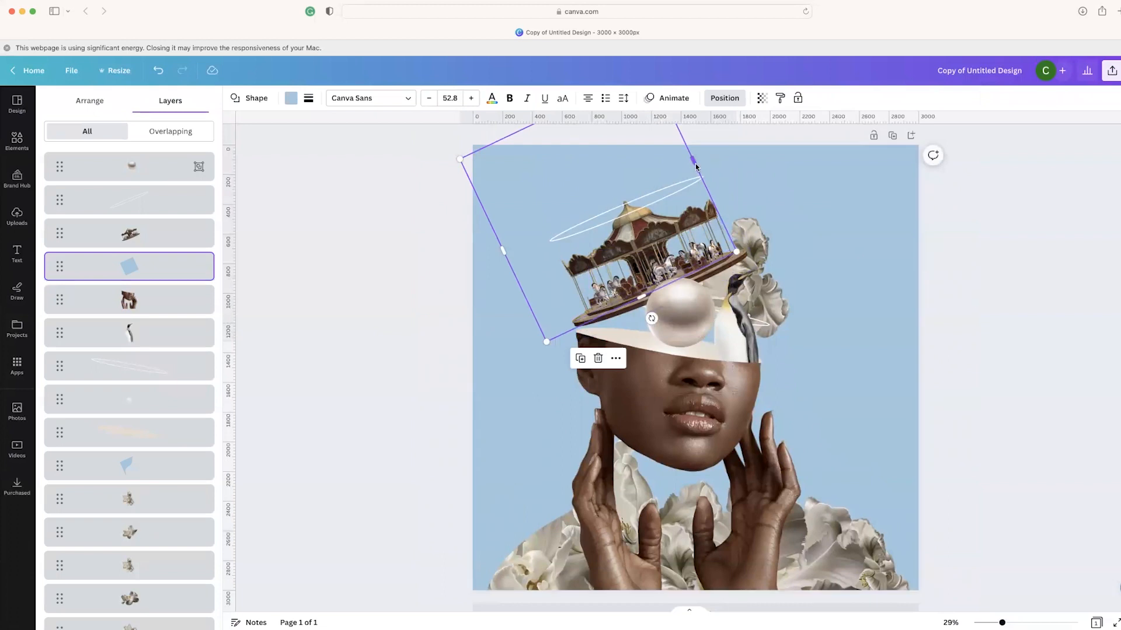
drag(696, 166, 692, 163)
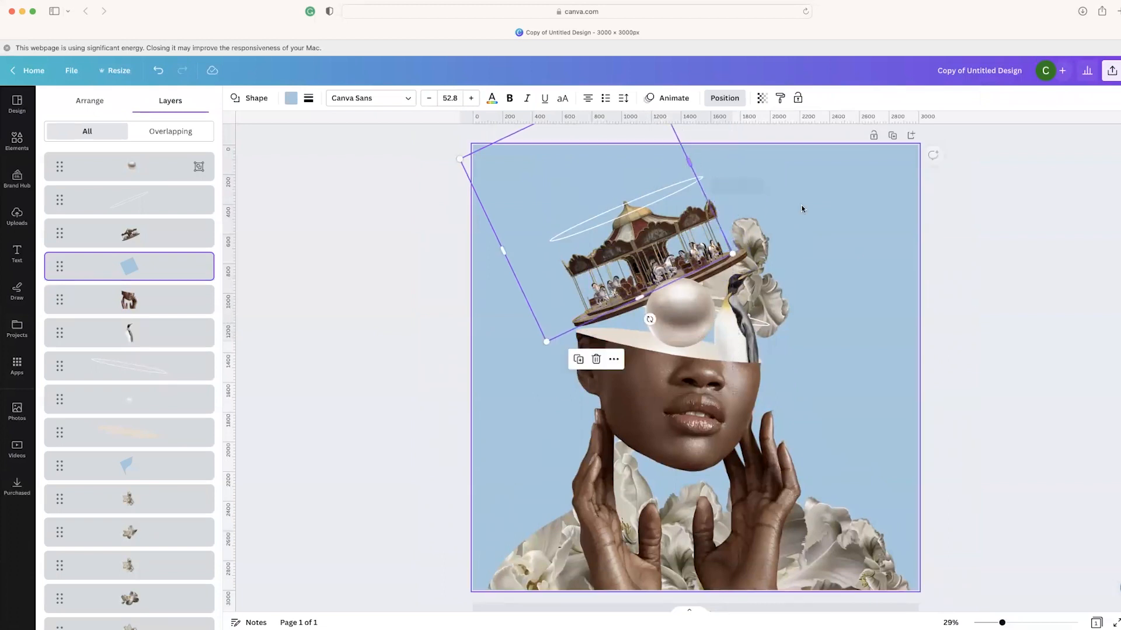
click(1026, 260)
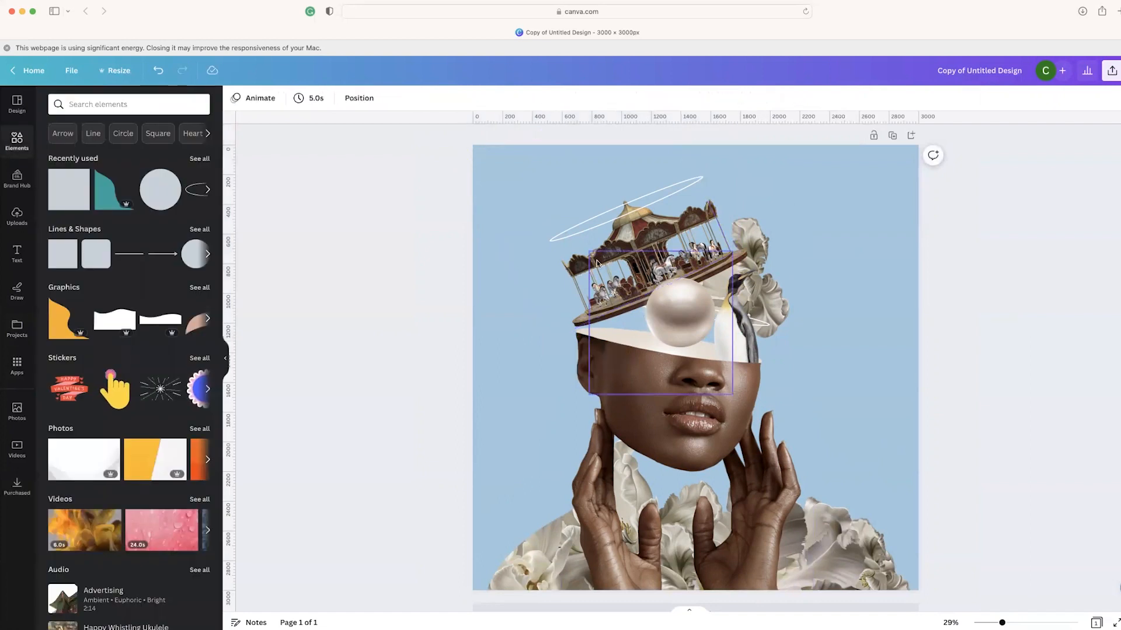
Move the pearl group's layer directly below the head layer and shift the pearl to test how the square and head hide it
click(358, 99)
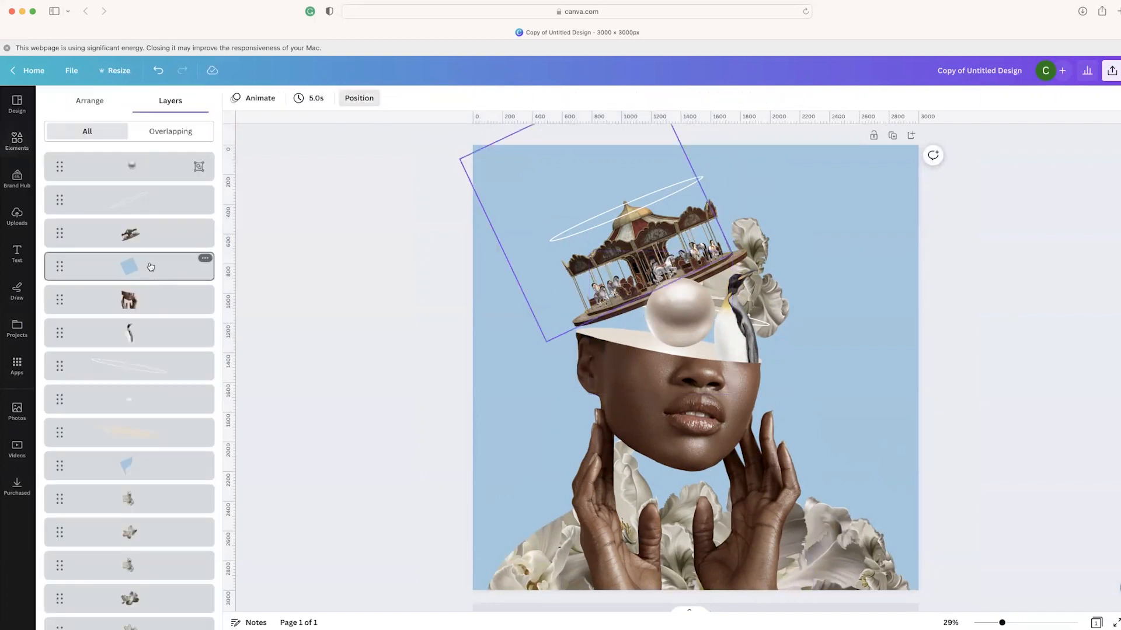
drag(159, 166, 162, 309)
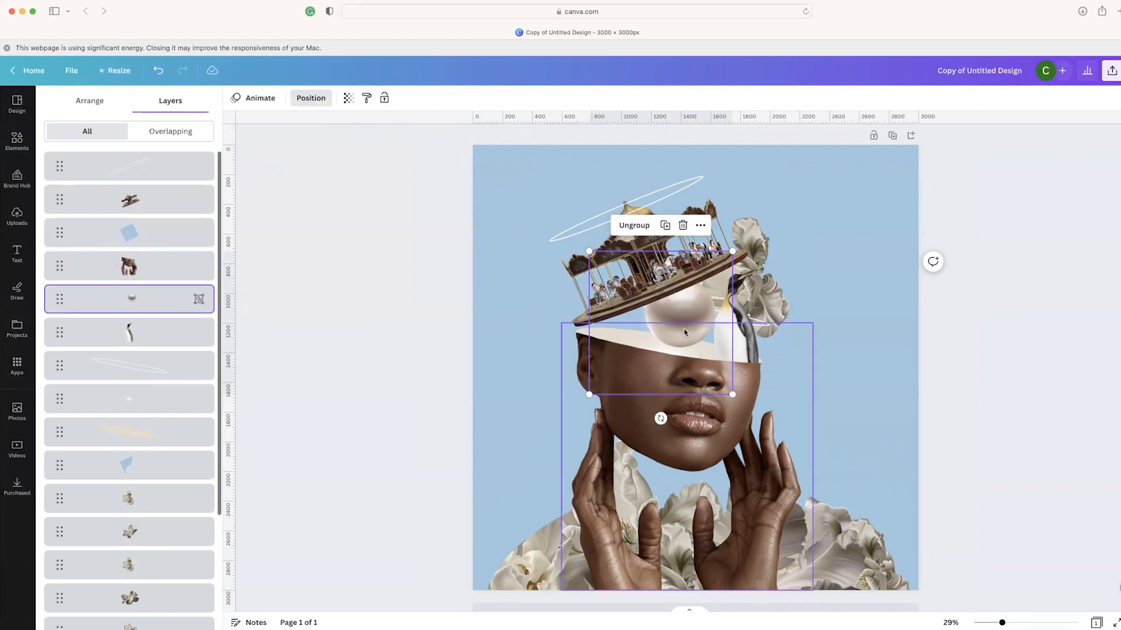
drag(688, 311, 676, 246)
mouse_move(674, 301)
mouse_down()
mouse_move(672, 313)
mouse_move(674, 243)
mouse_move(681, 316)
mouse_up()
Try deleting the blue masking square and raising the pearl behind the carousel, and undo both changes
click(167, 236)
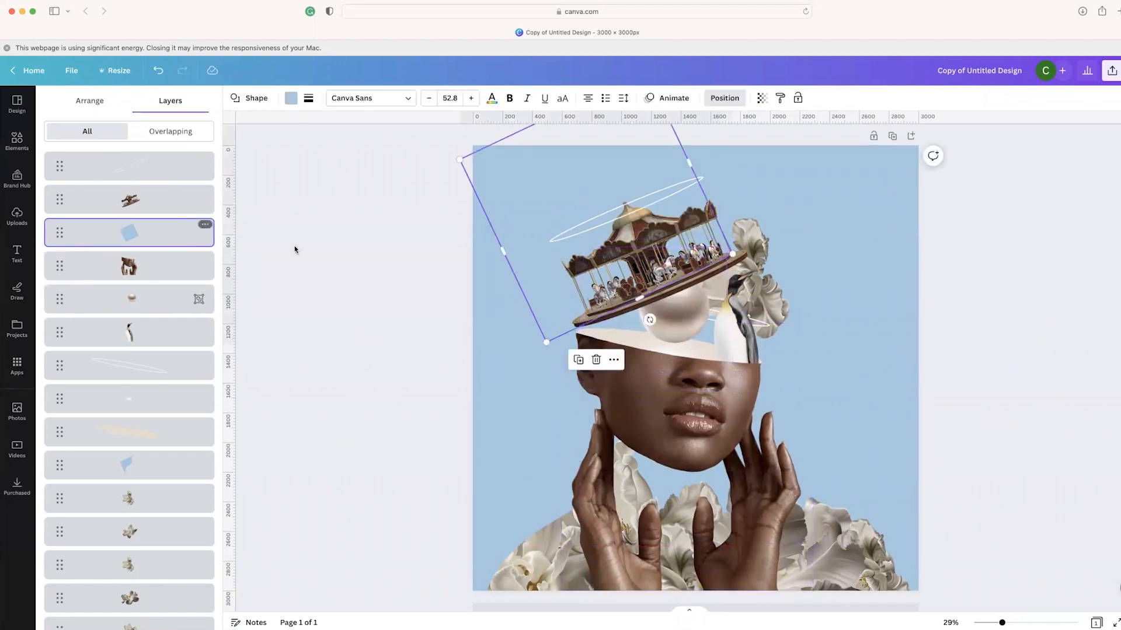
click(595, 360)
click(143, 266)
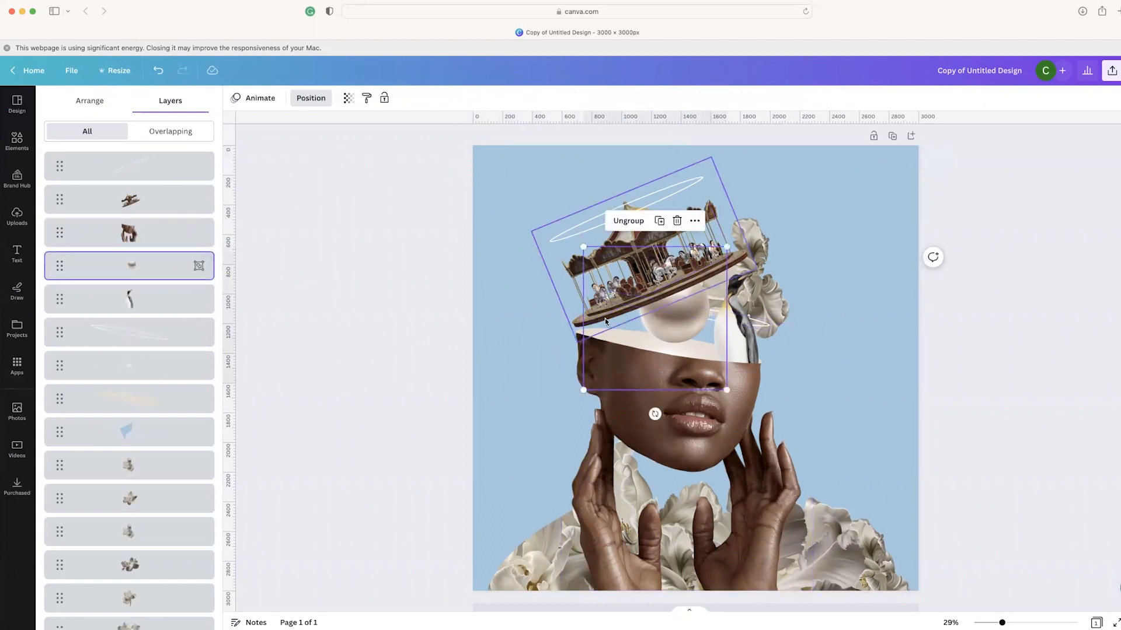
drag(689, 322, 683, 244)
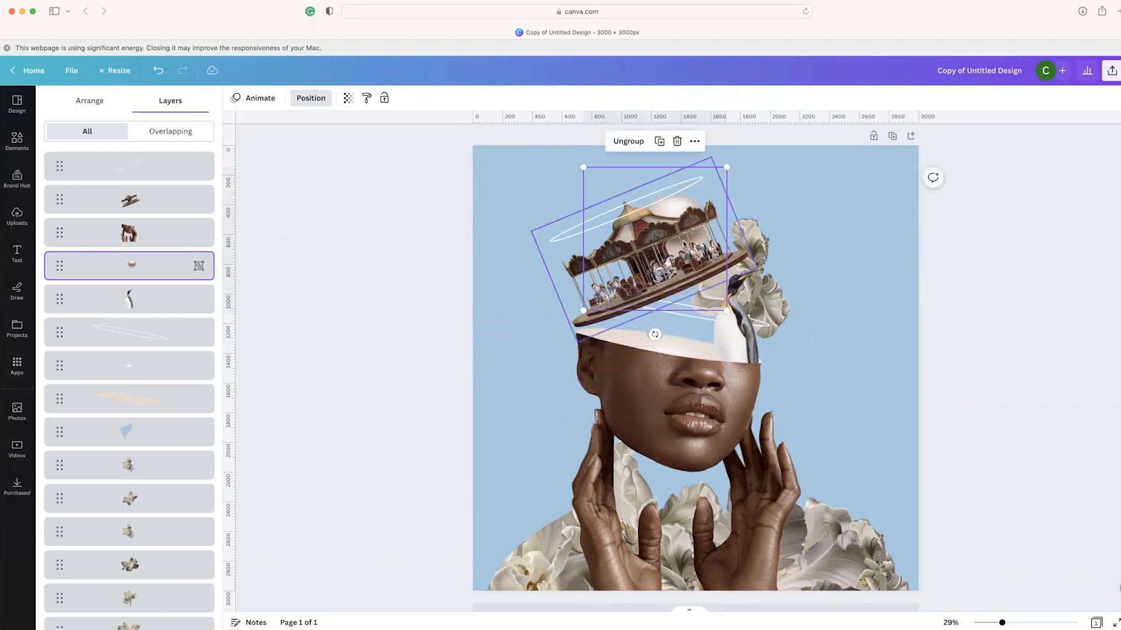
key(super+z)
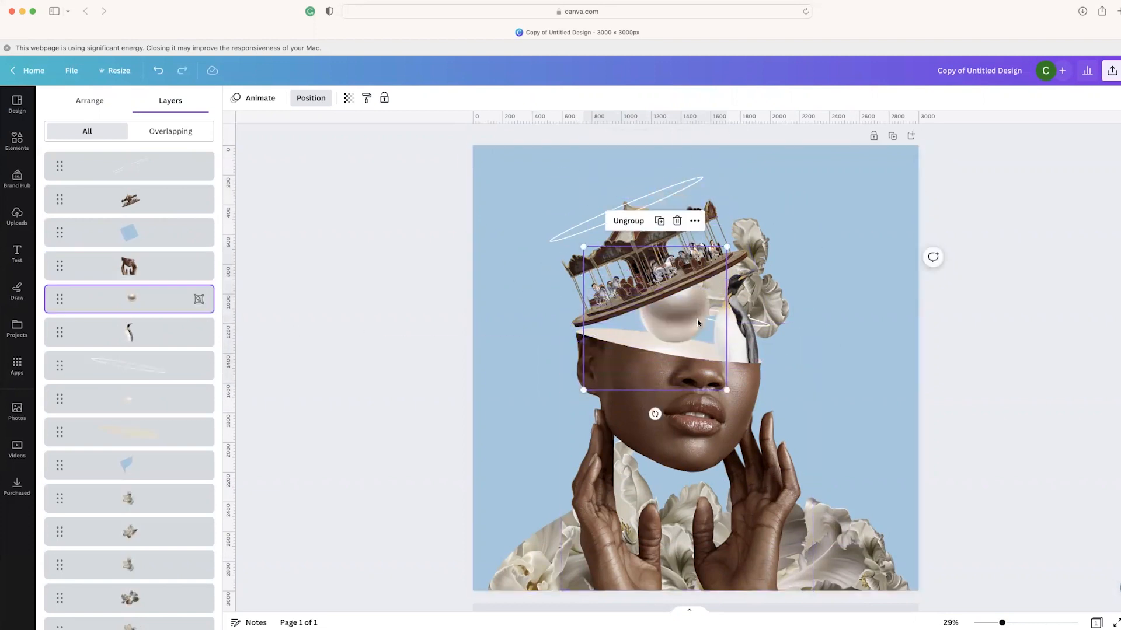
Lower the pearl group behind the face and create a custom animation moving it straight up behind the carousel
drag(693, 315, 675, 382)
click(989, 441)
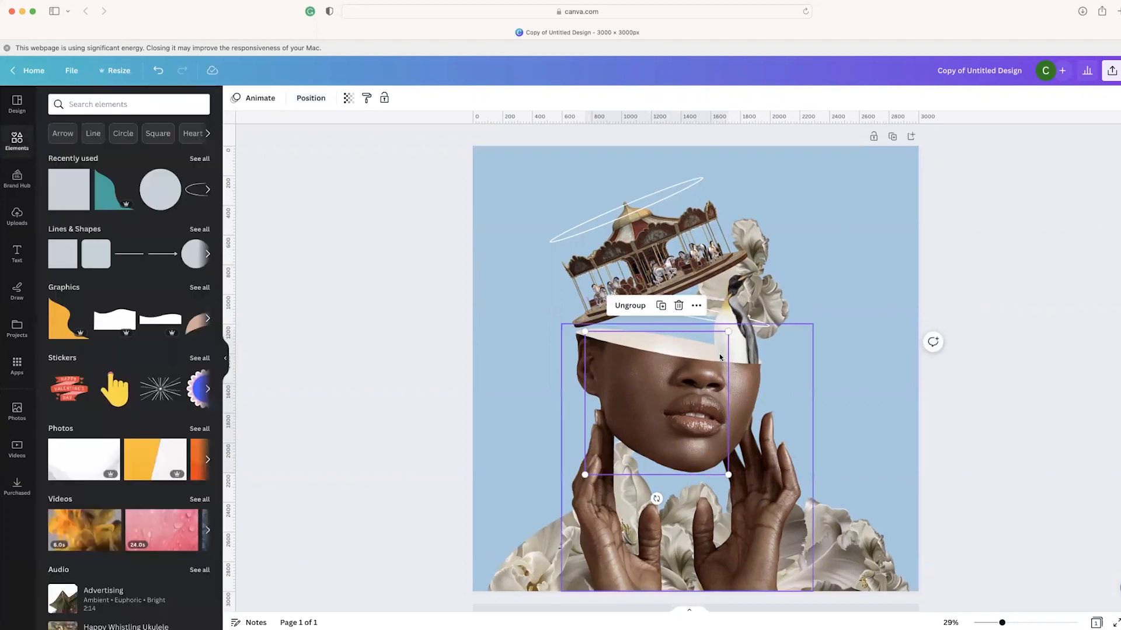
click(249, 101)
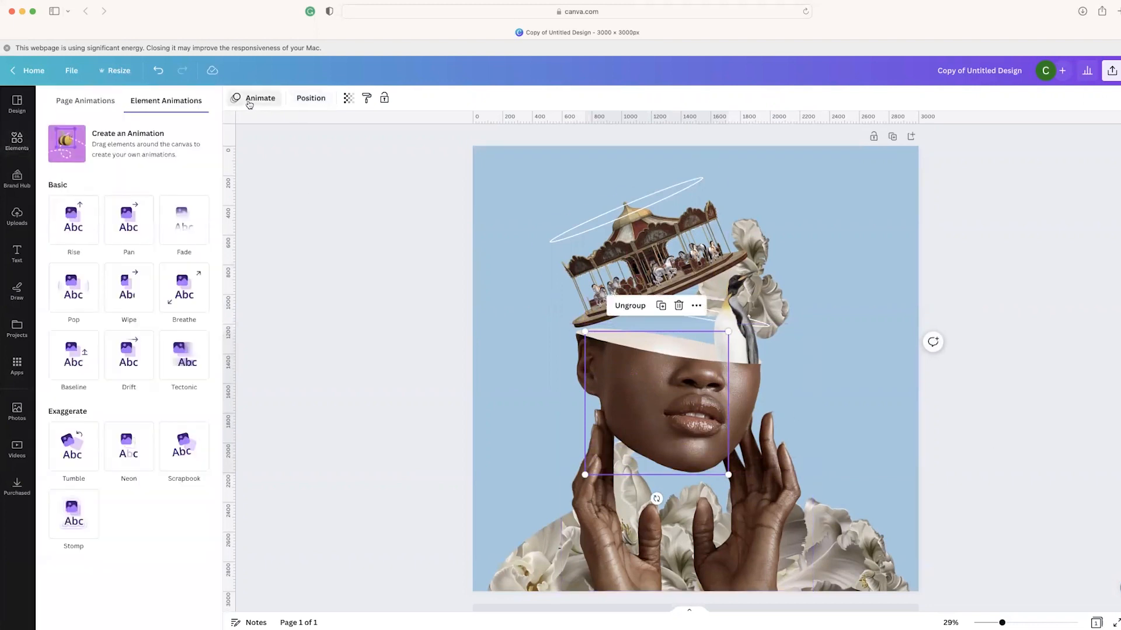
click(121, 140)
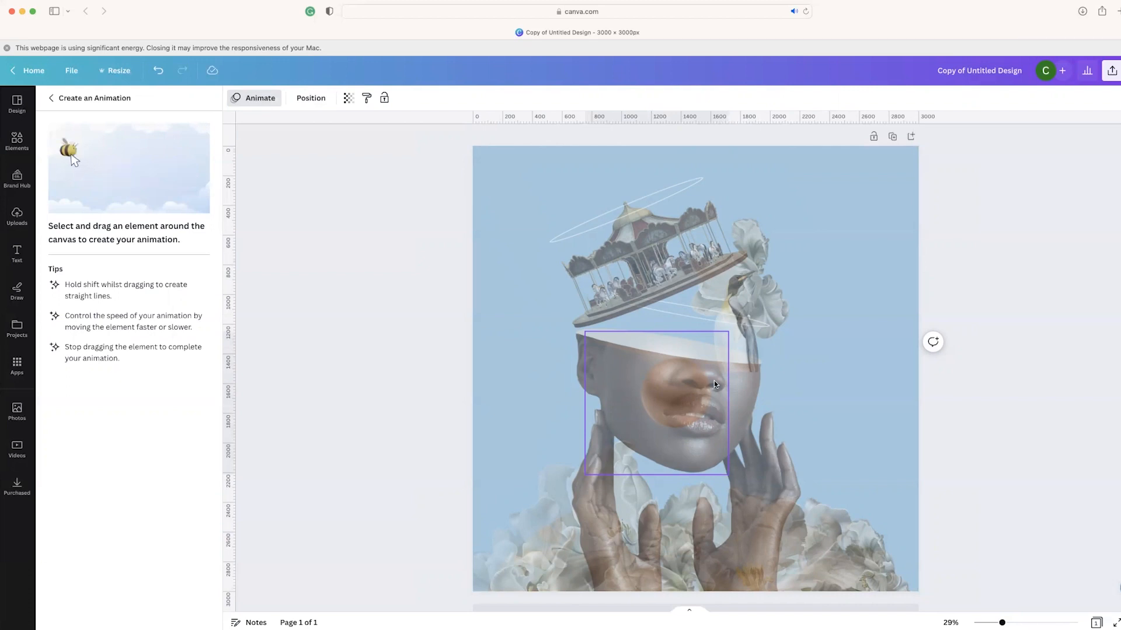
drag(684, 416, 678, 243)
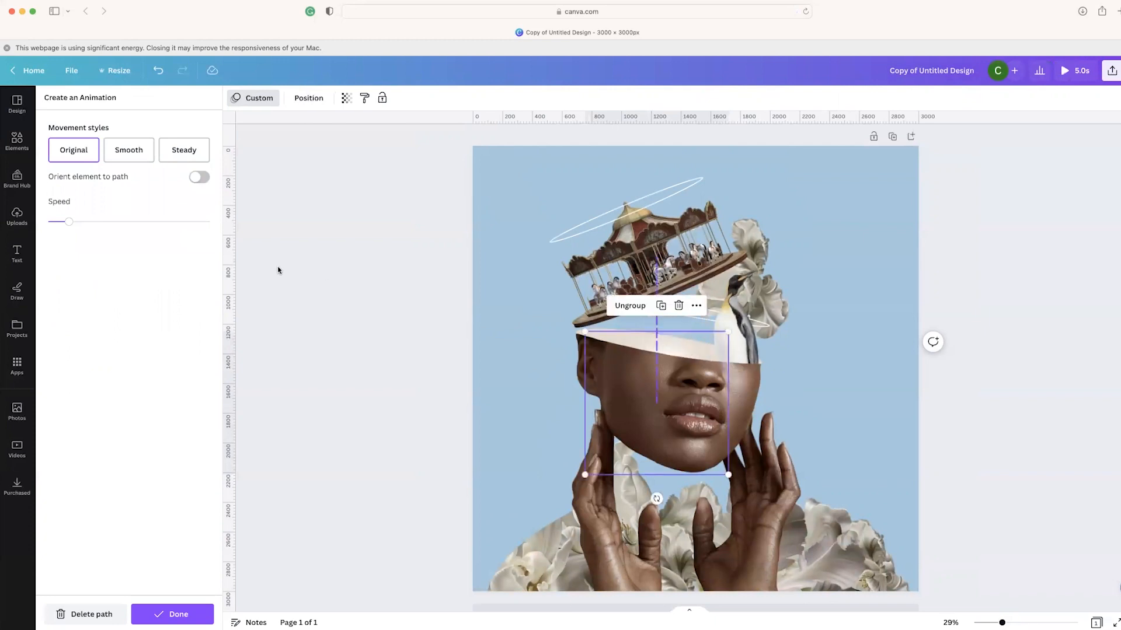
Increase the speed of the pearl's animation, apply the Smooth movement style and preview the design
click(66, 155)
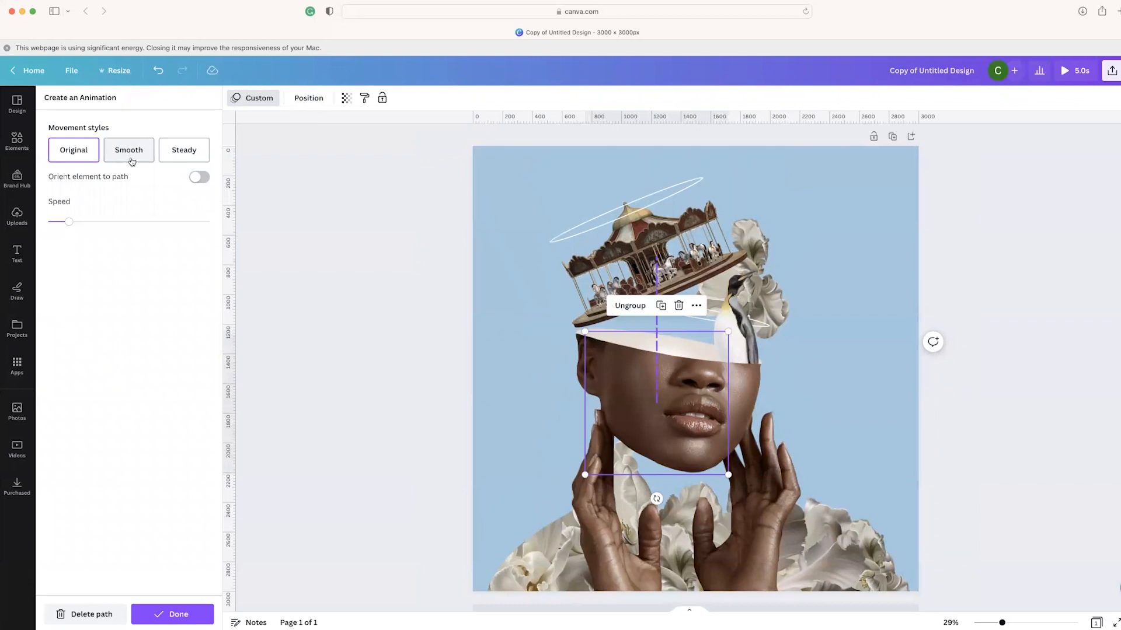
mouse_move(107, 224)
mouse_down()
mouse_move(173, 224)
mouse_move(111, 226)
mouse_up()
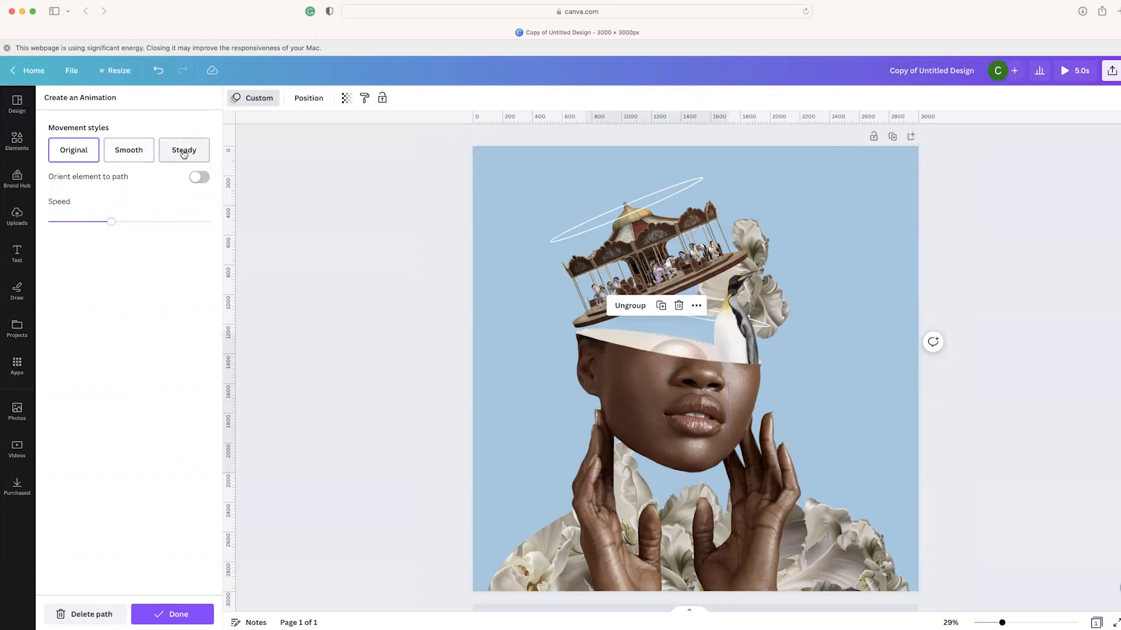
click(134, 151)
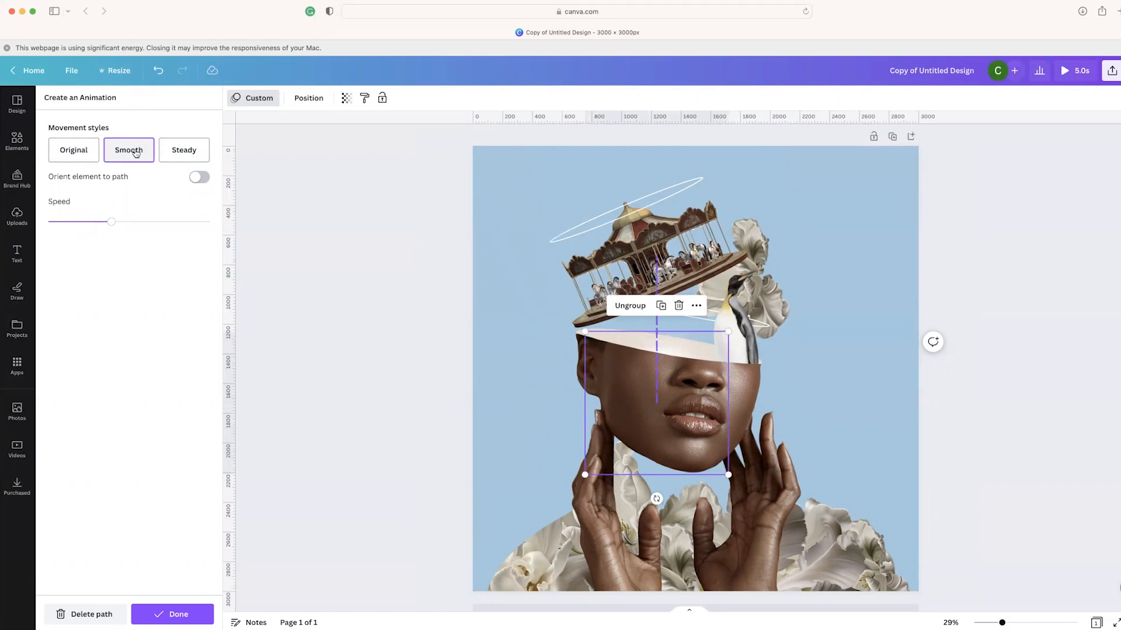
click(1062, 71)
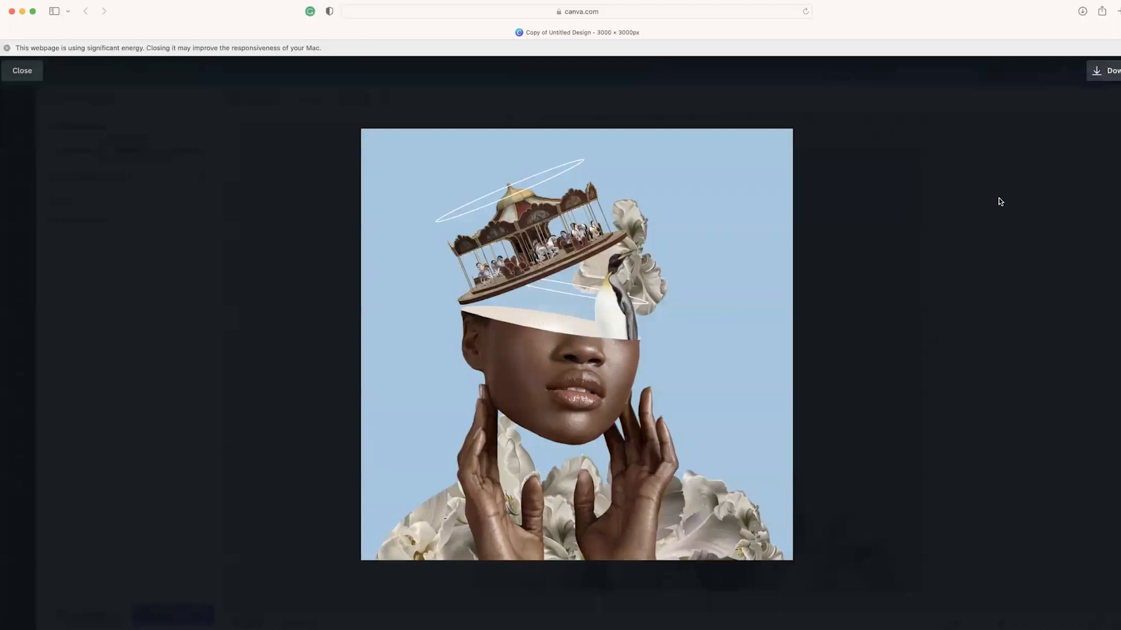
key(Escape)
key(Escape)
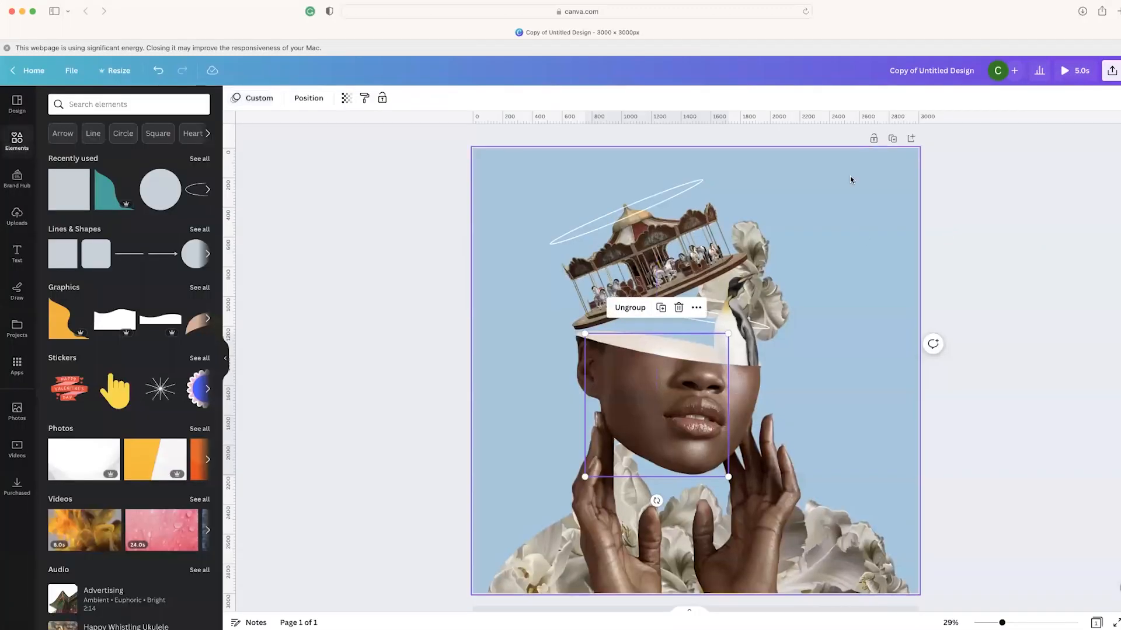
Duplicate the page with the animated pearl
click(893, 140)
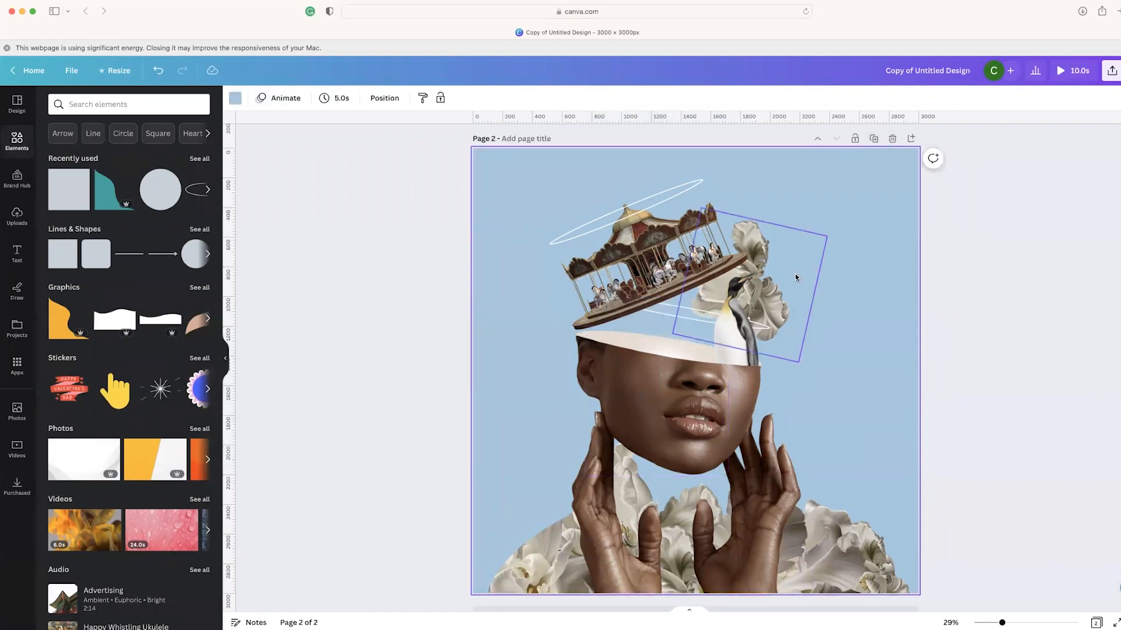
scroll(856, 246, up, 8)
scroll(856, 246, down, 9)
scroll(857, 246, up, 7)
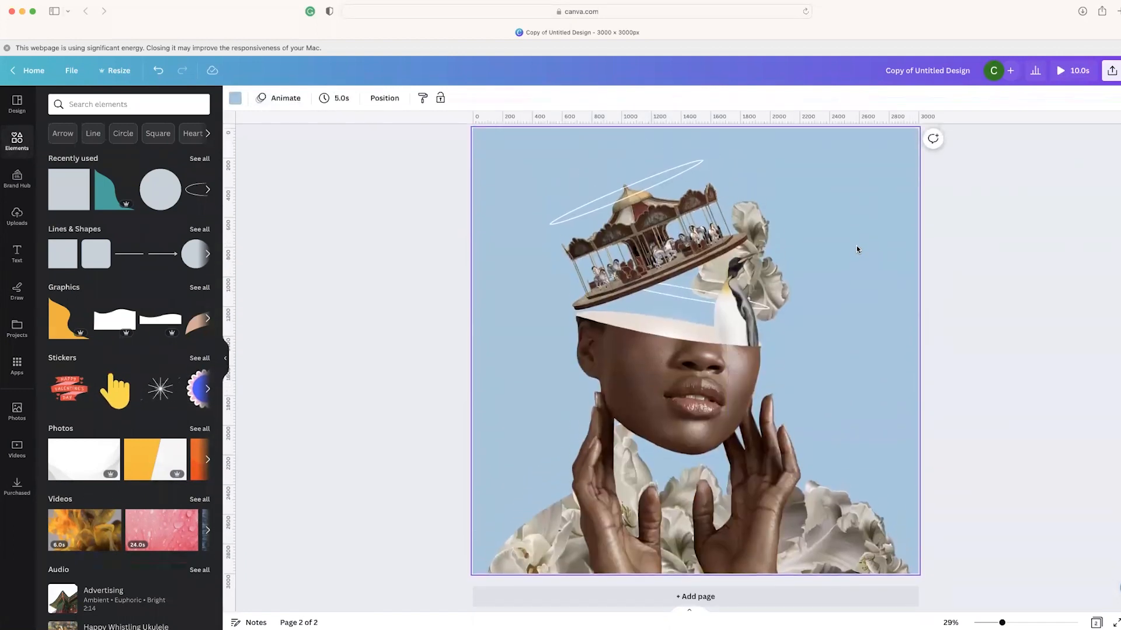
scroll(856, 246, down, 6)
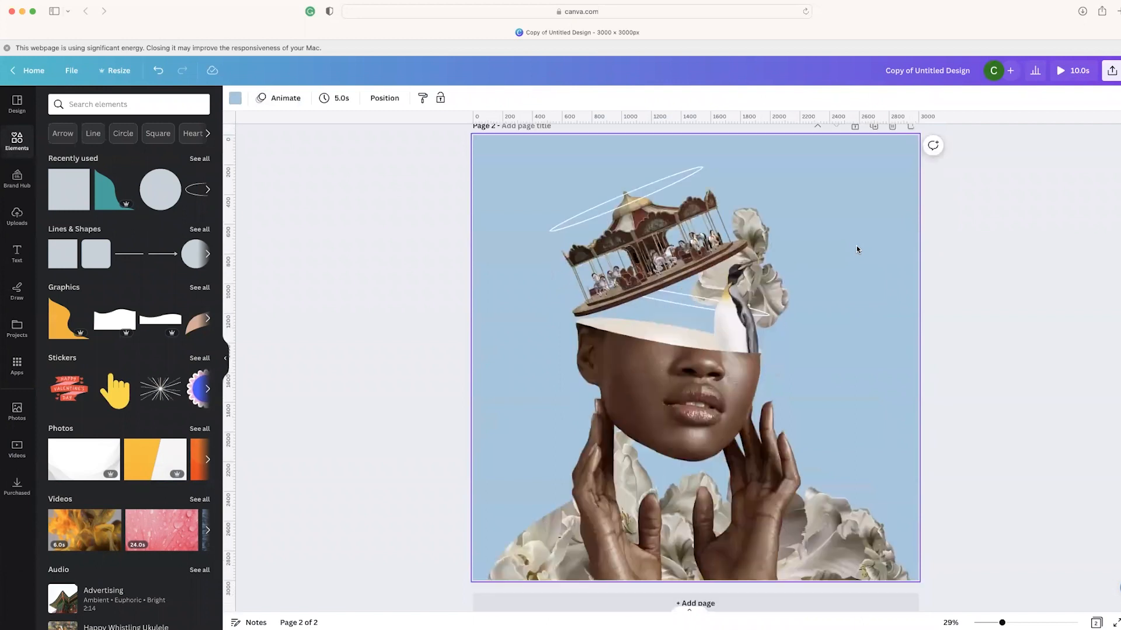
Select the pearl group on page 2 and delete its animation path
click(384, 98)
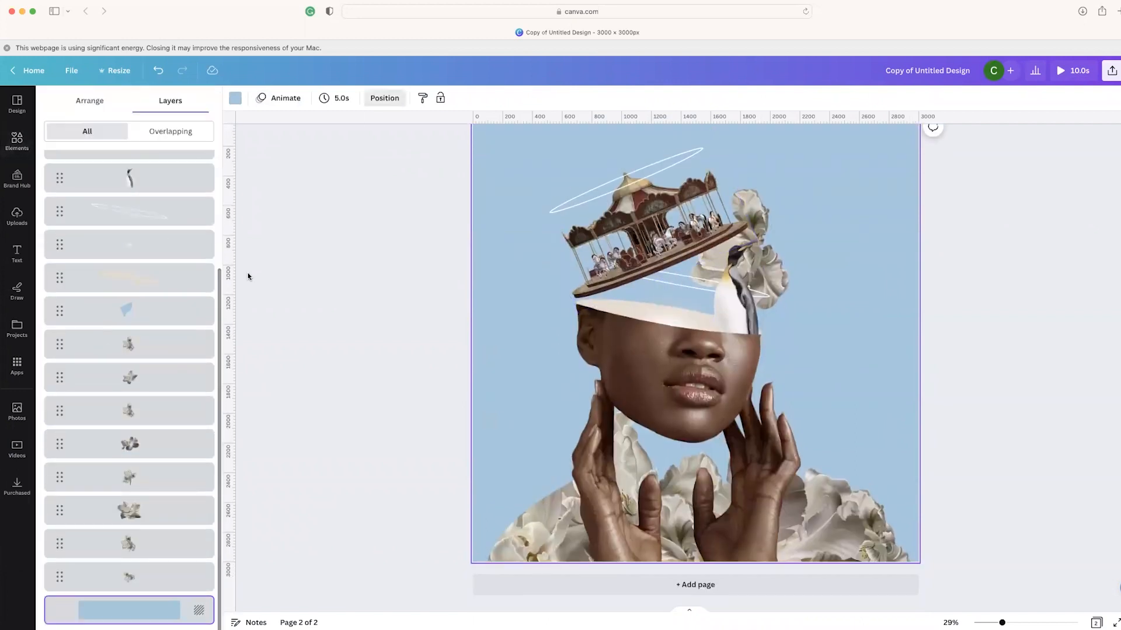
scroll(152, 365, up, 3)
scroll(152, 365, down, 1)
click(131, 300)
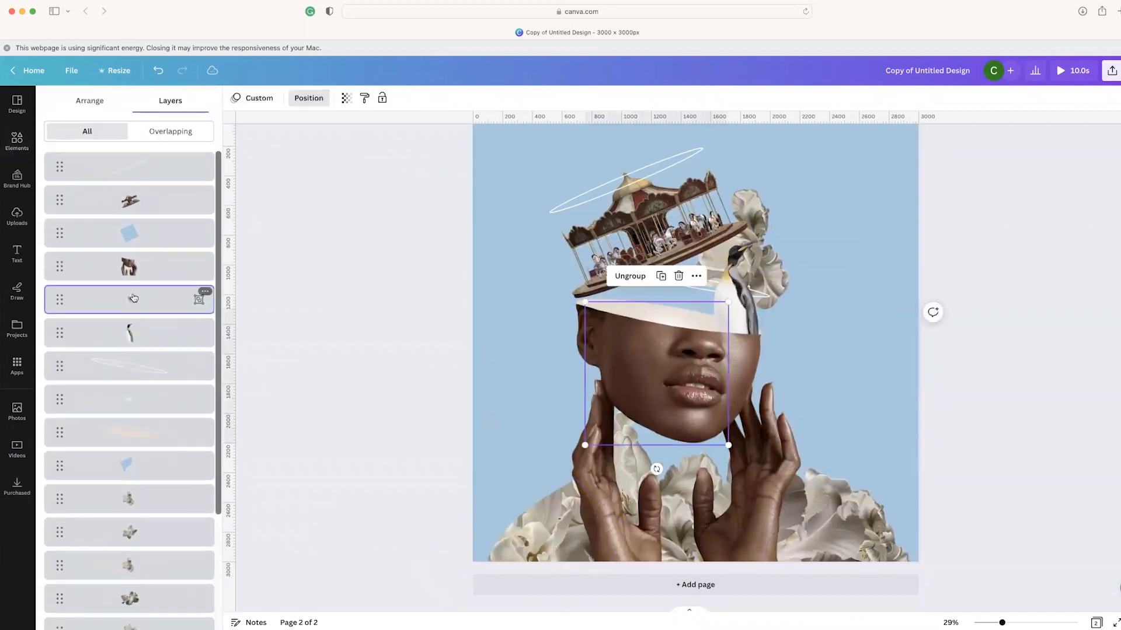
click(255, 100)
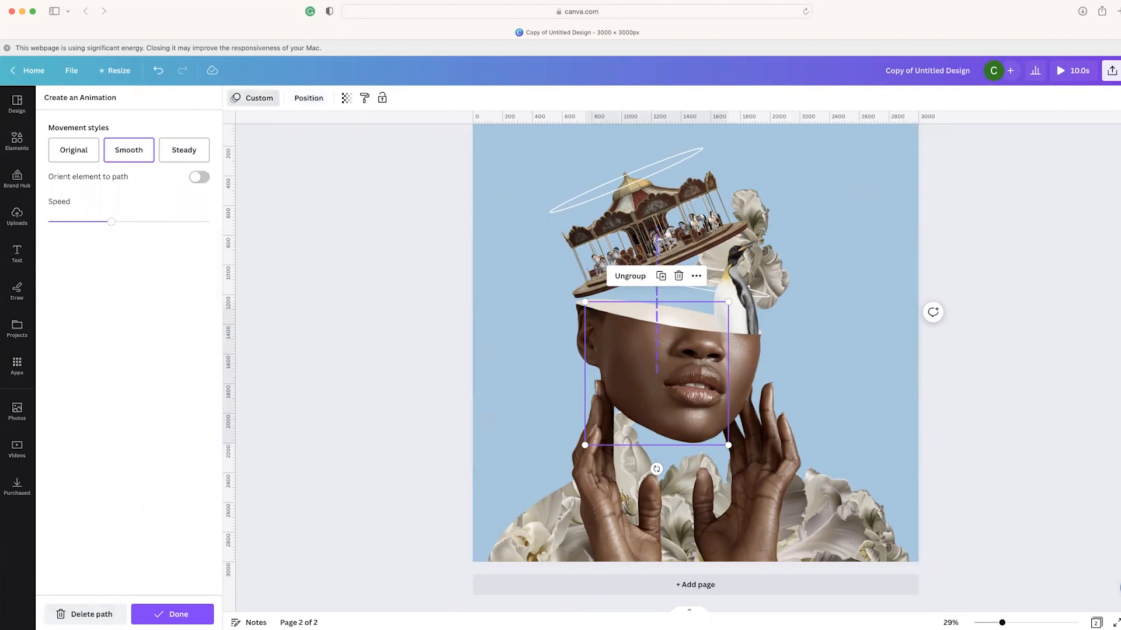
click(86, 615)
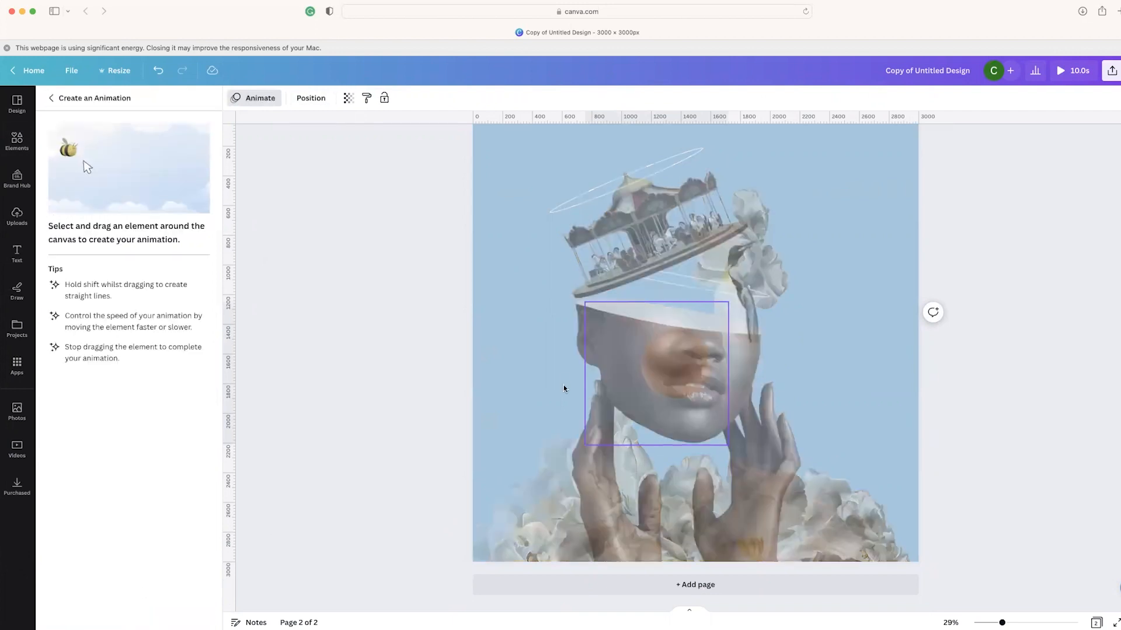
Leave the animation setup and move the pearl group on page 2 straight up behind the carousel
drag(680, 383, 682, 369)
click(53, 99)
click(309, 99)
drag(705, 355, 691, 237)
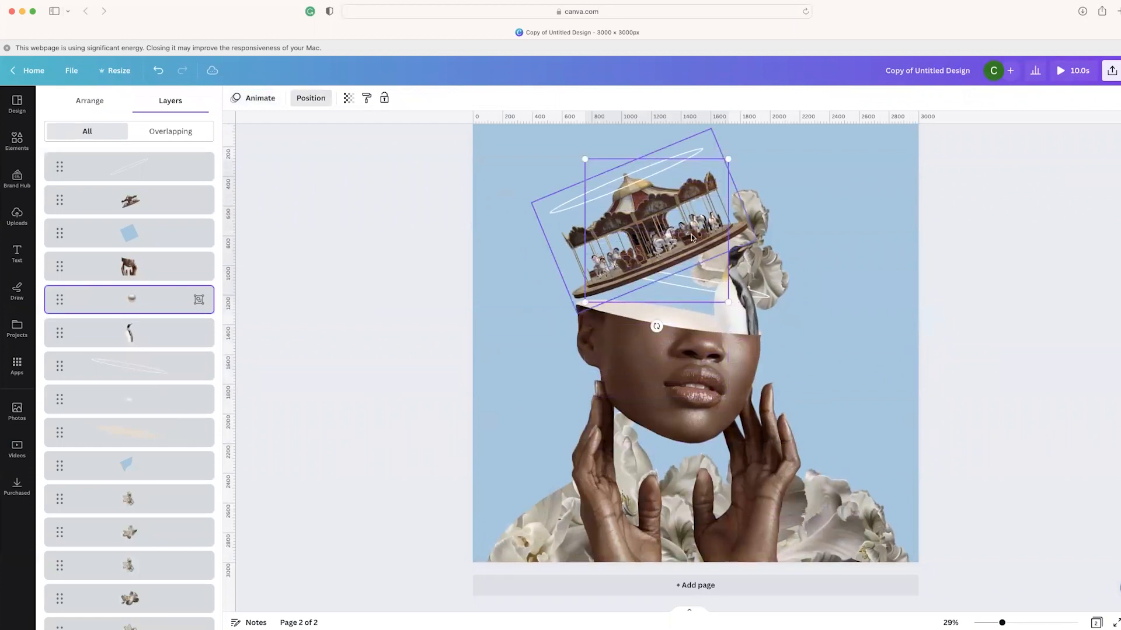
Create a custom animation moving the pearl on page 2 straight down from behind the carousel to behind the face
click(260, 99)
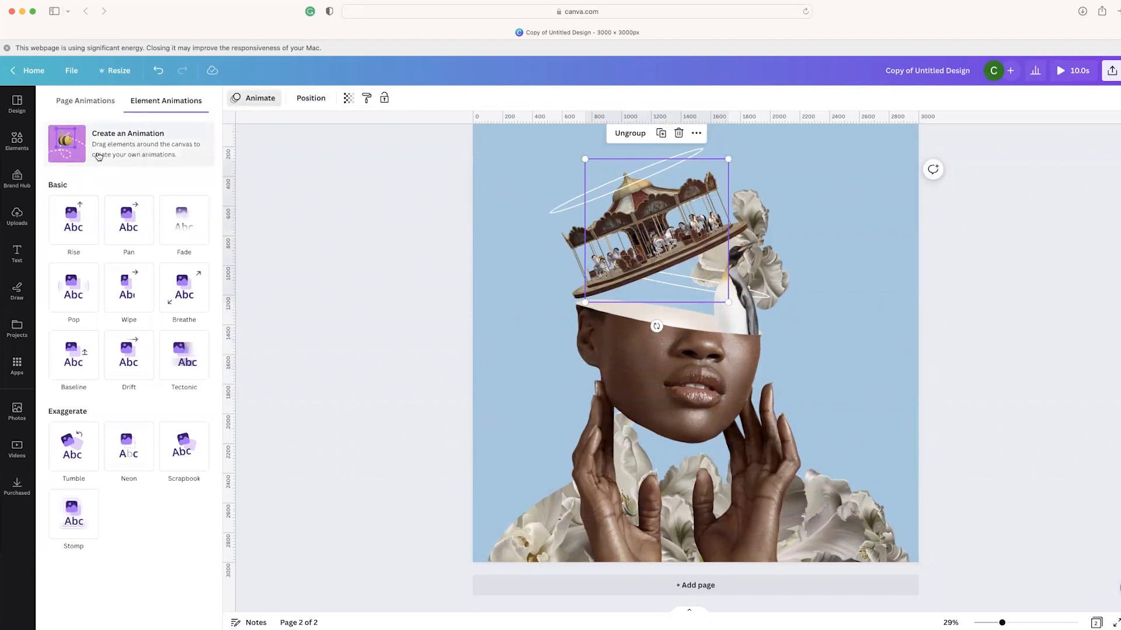
click(99, 157)
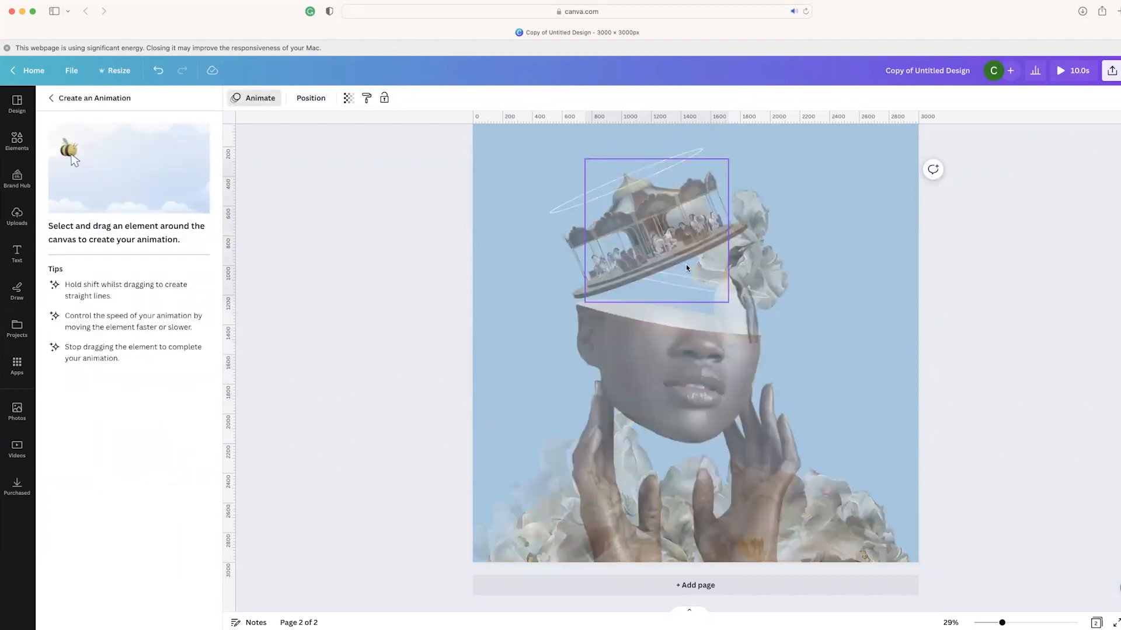
drag(687, 276, 688, 411)
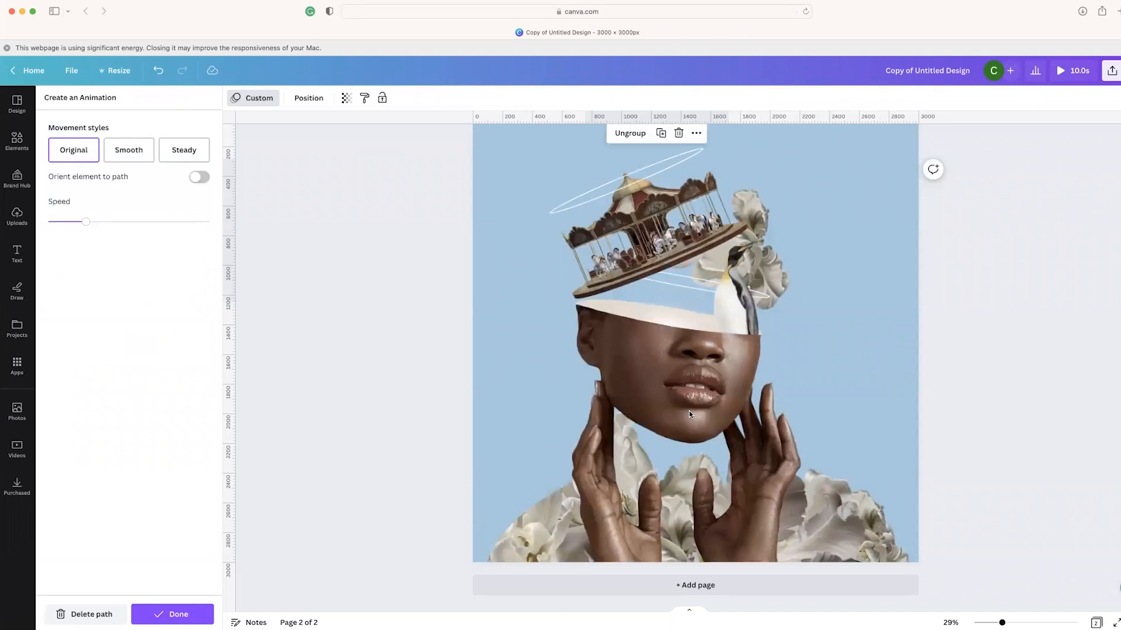
Apply the Smooth movement style to the pearl's downward animation, raise its speed to about the middle of the range and finish the animation
click(137, 158)
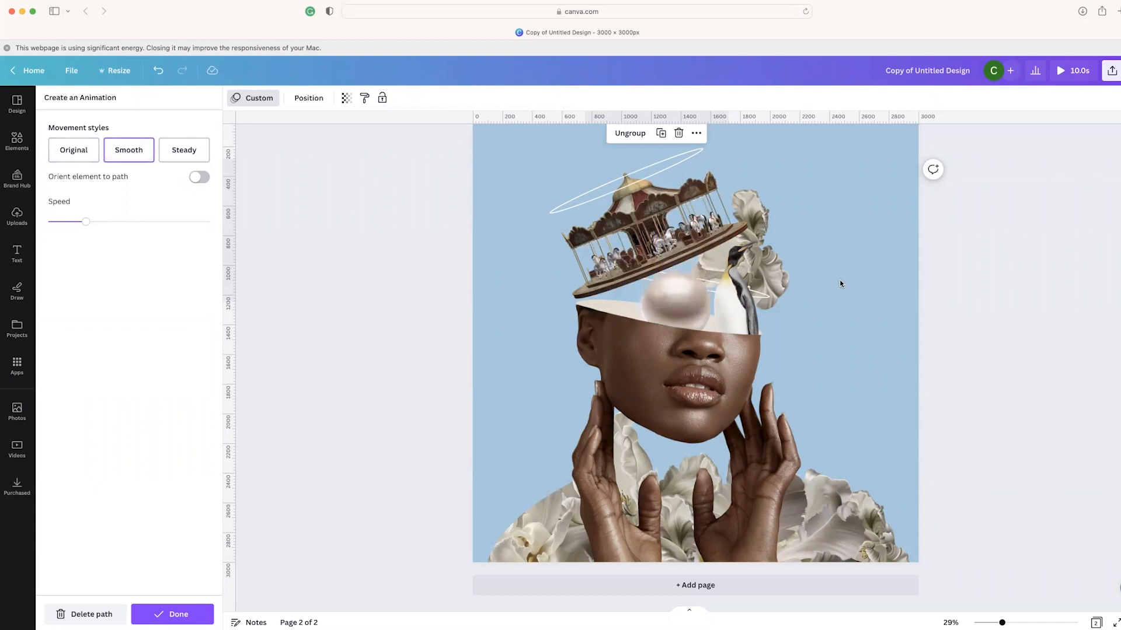
click(119, 226)
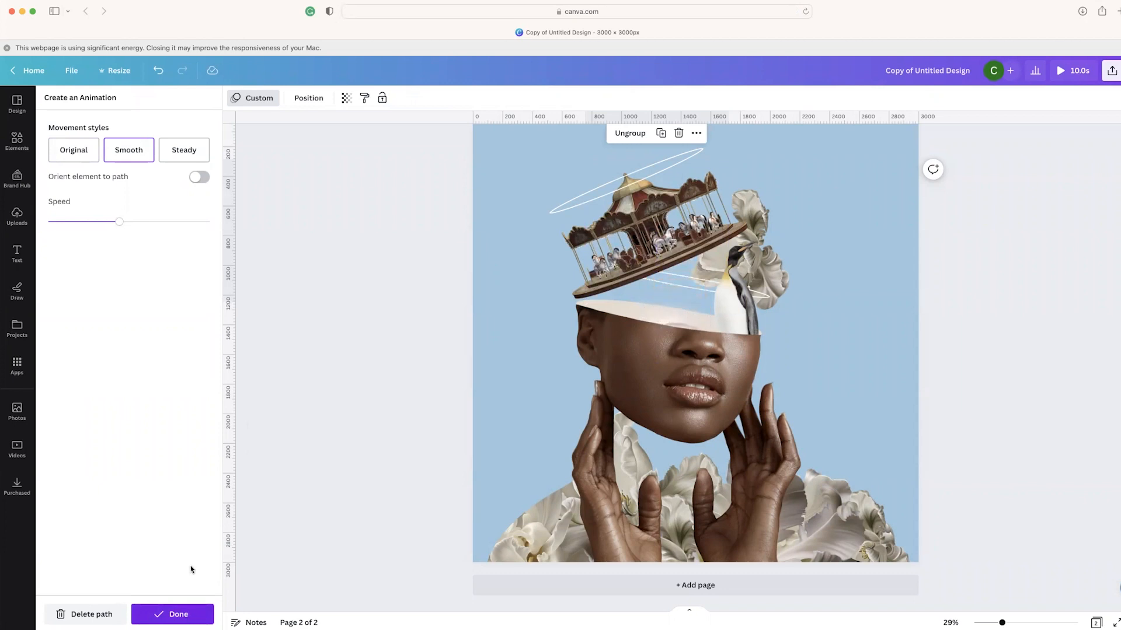
drag(133, 226, 131, 227)
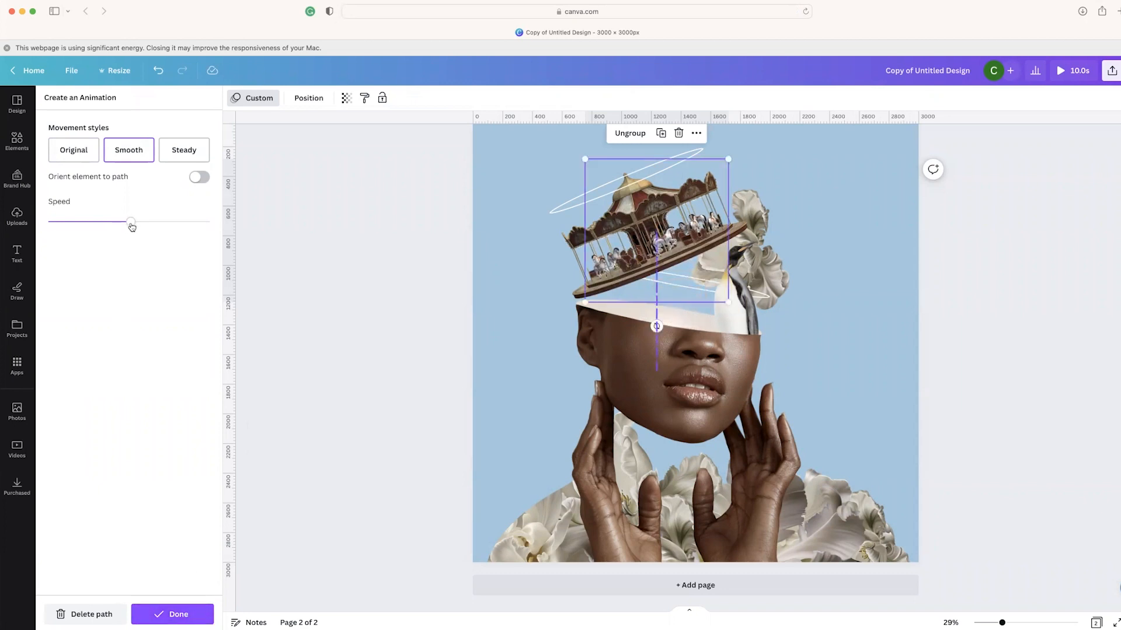
click(173, 614)
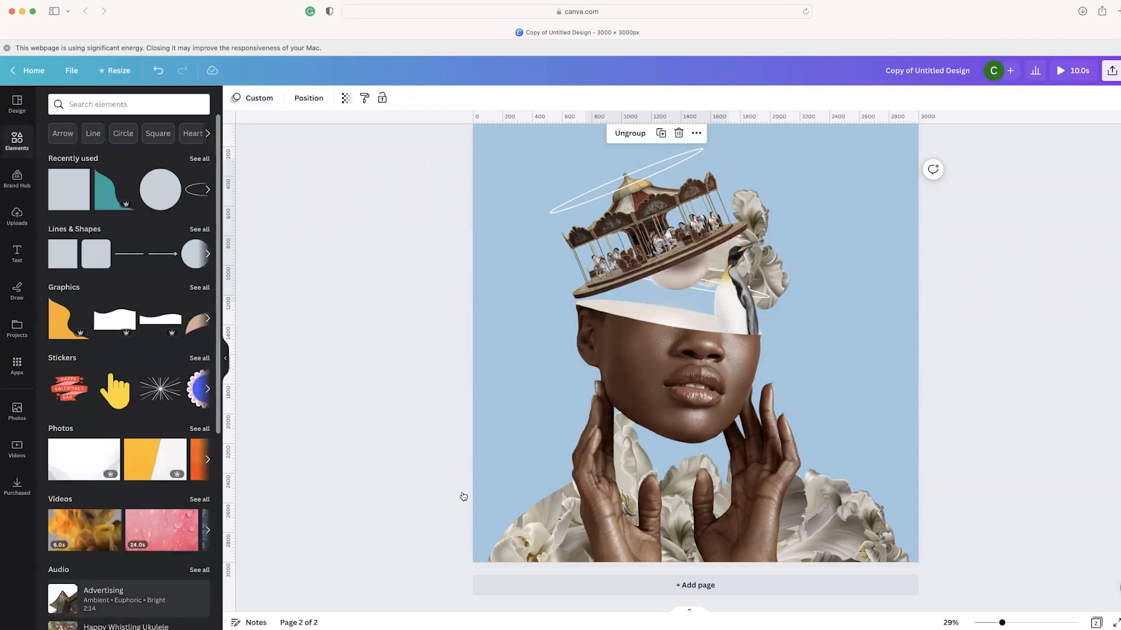
Select the pearl group on page 1, set its Smooth animation speed to about the middle of the range and finish the animation
scroll(815, 321, up, 5)
scroll(815, 322, up, 4)
click(830, 275)
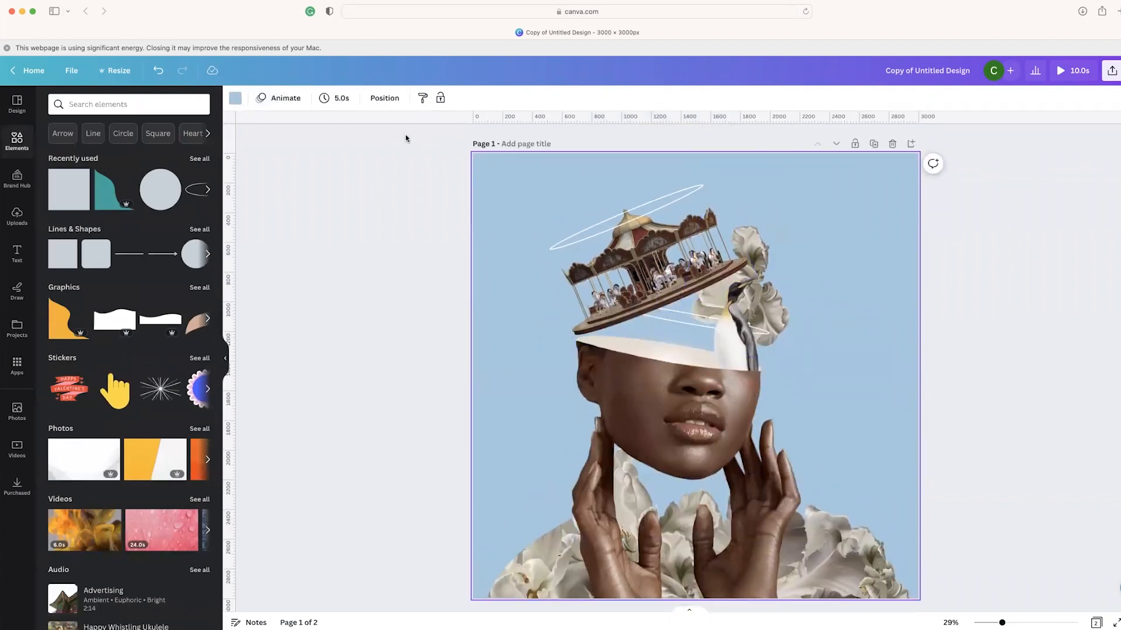
click(392, 103)
scroll(180, 402, up, 5)
click(165, 299)
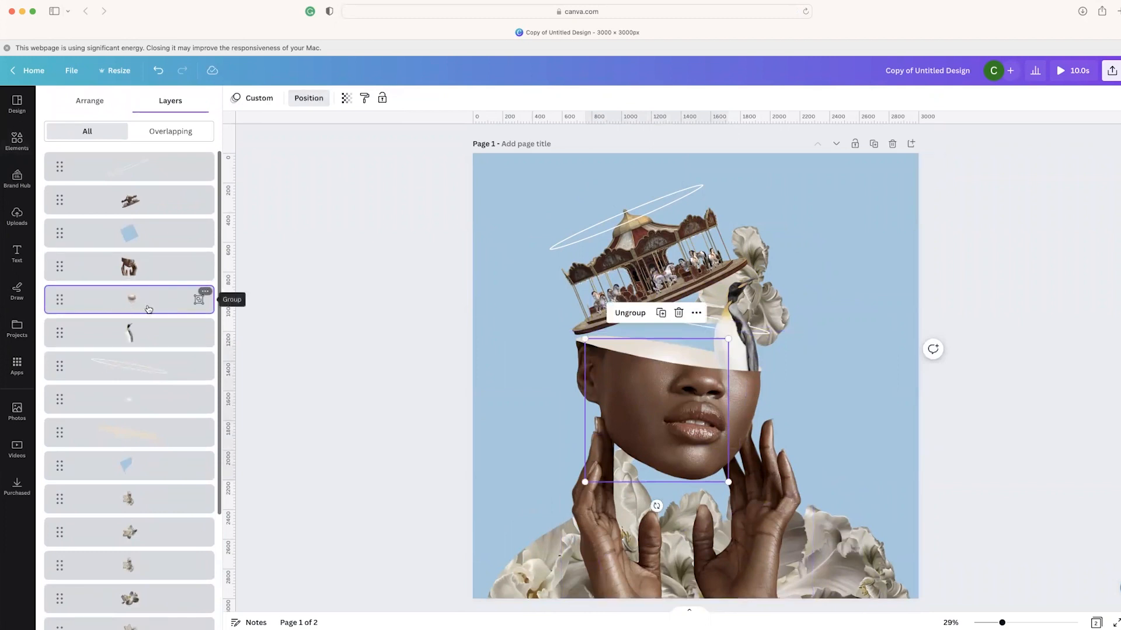
click(260, 98)
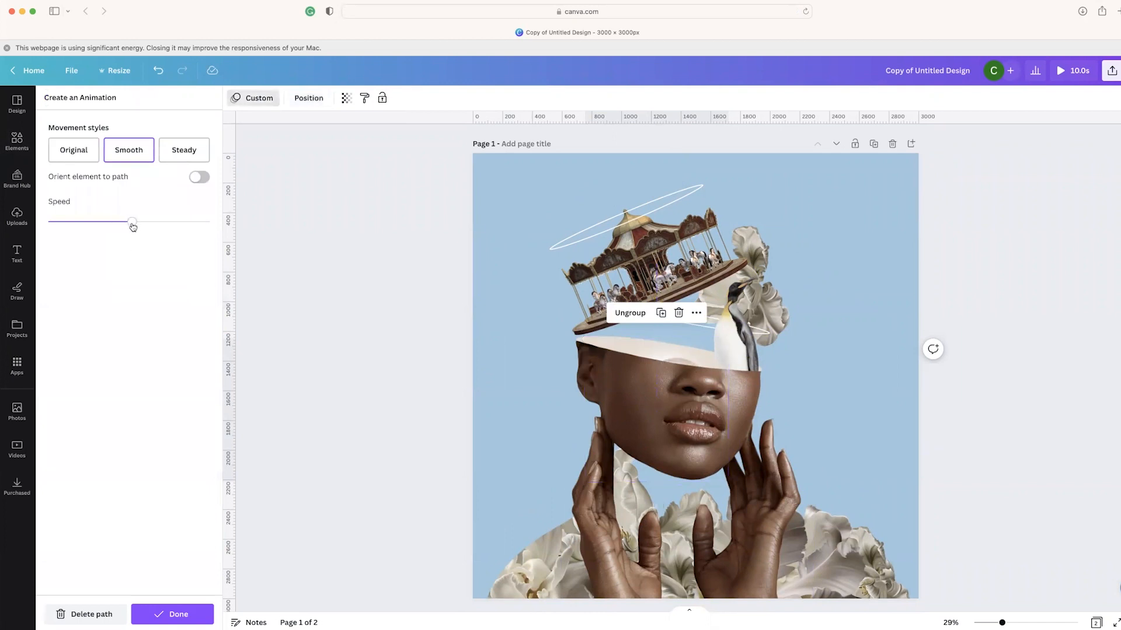
click(175, 614)
click(1020, 259)
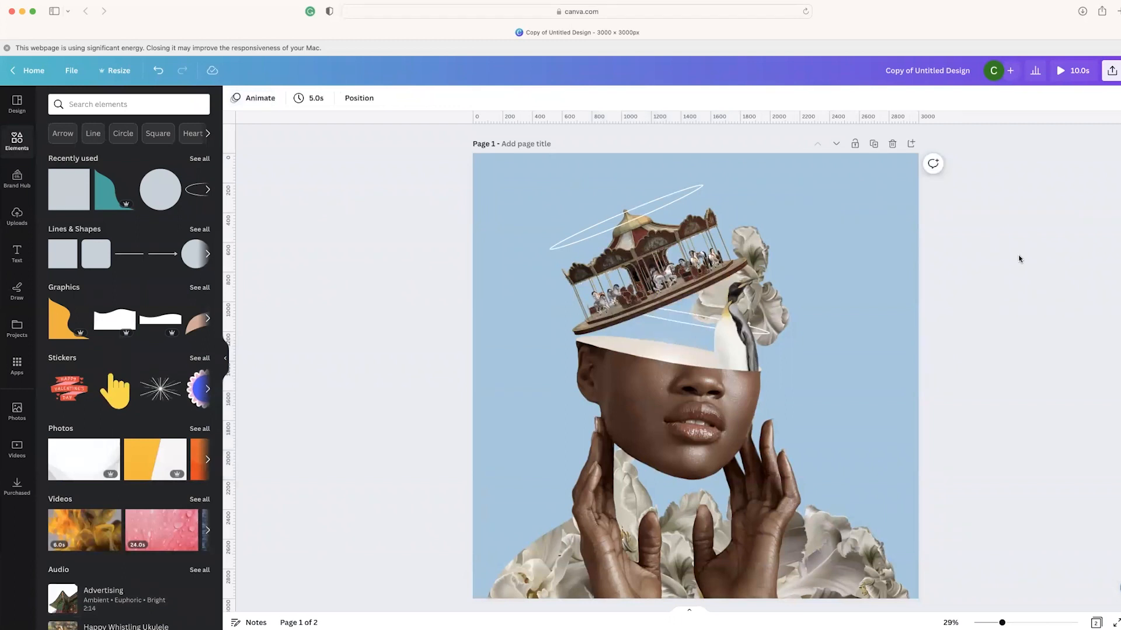
Set the page timing to 2.0 seconds and apply it to all pages
scroll(992, 243, down, 5)
scroll(993, 243, up, 4)
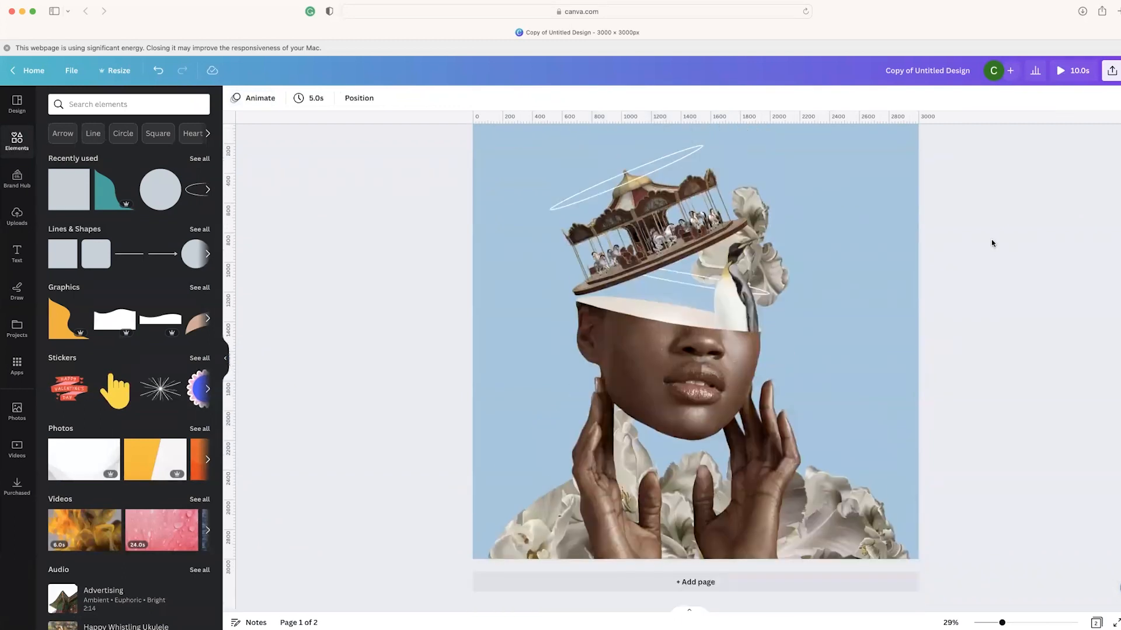
scroll(992, 243, up, 1)
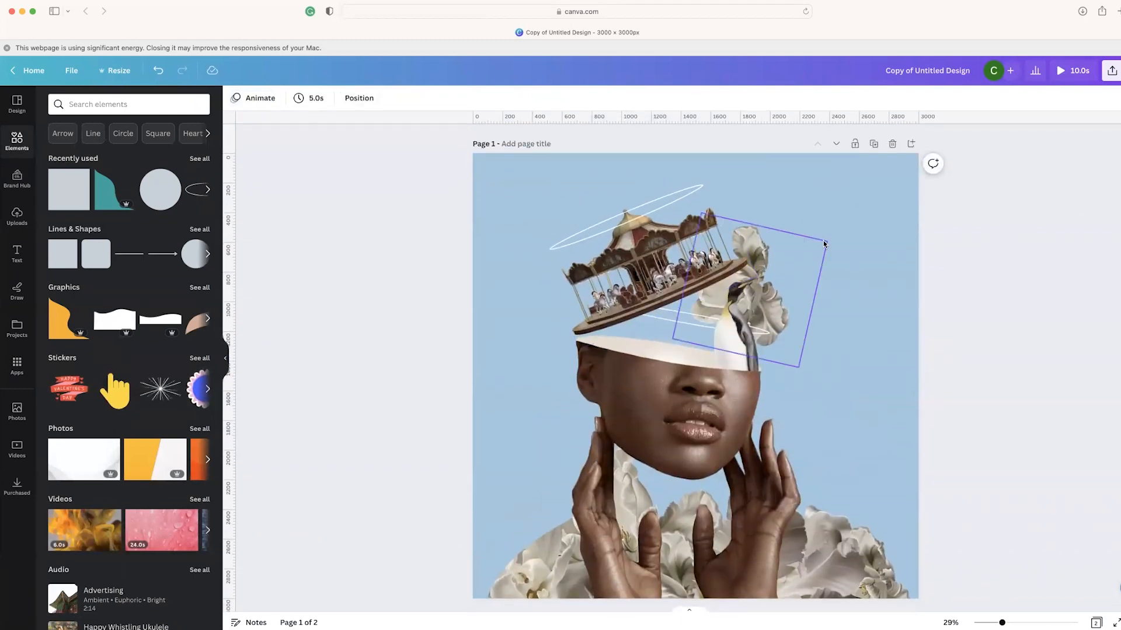
click(762, 257)
click(1022, 151)
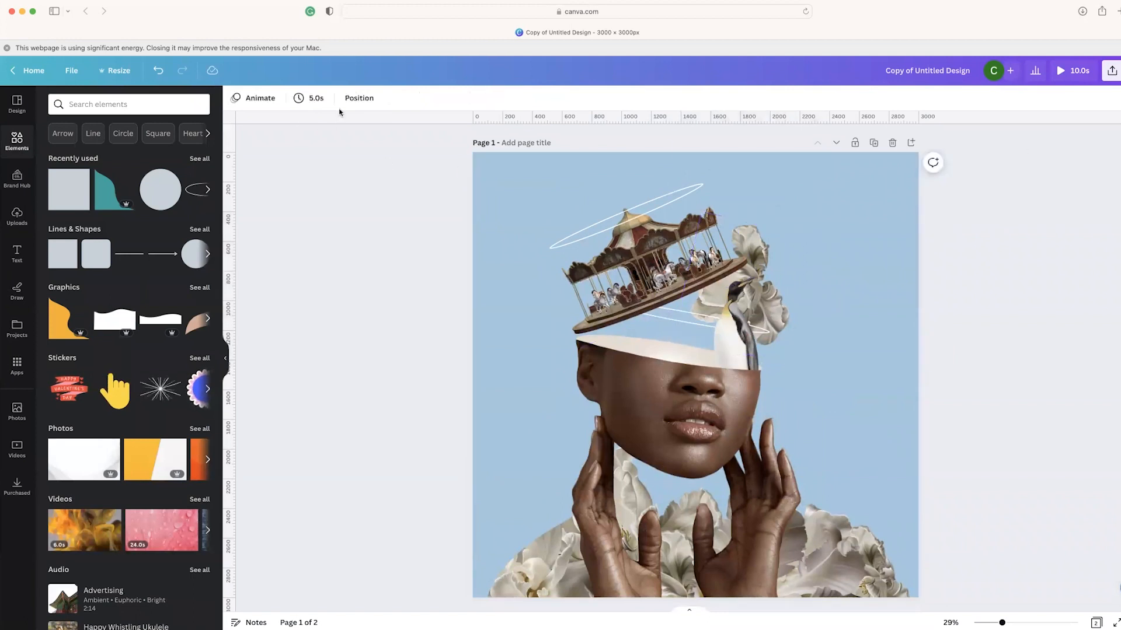
click(314, 100)
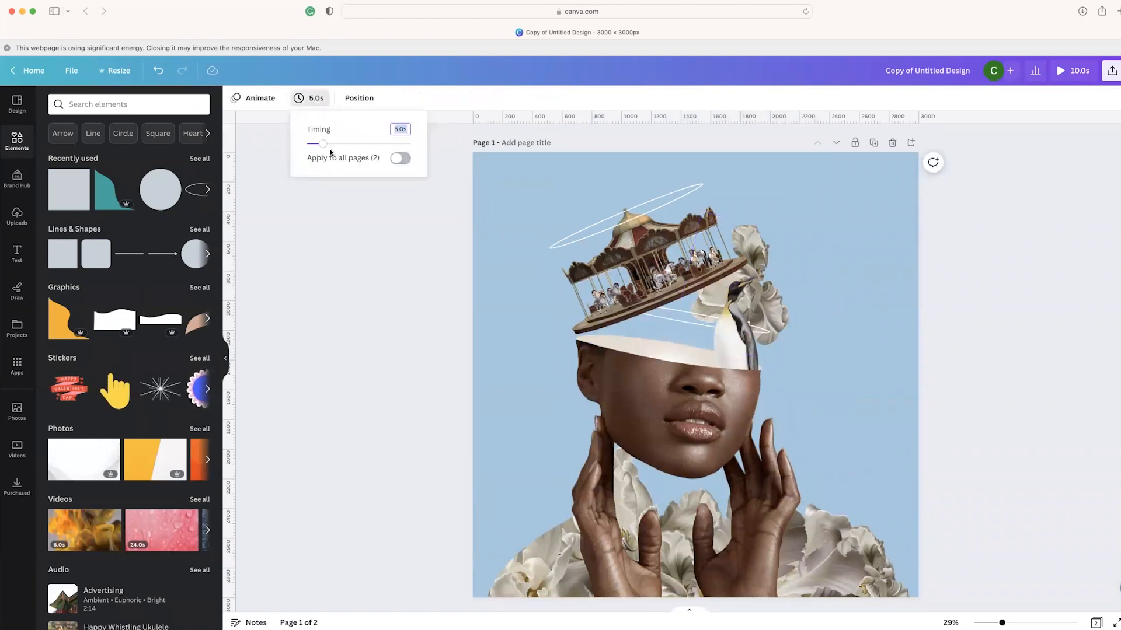
click(389, 158)
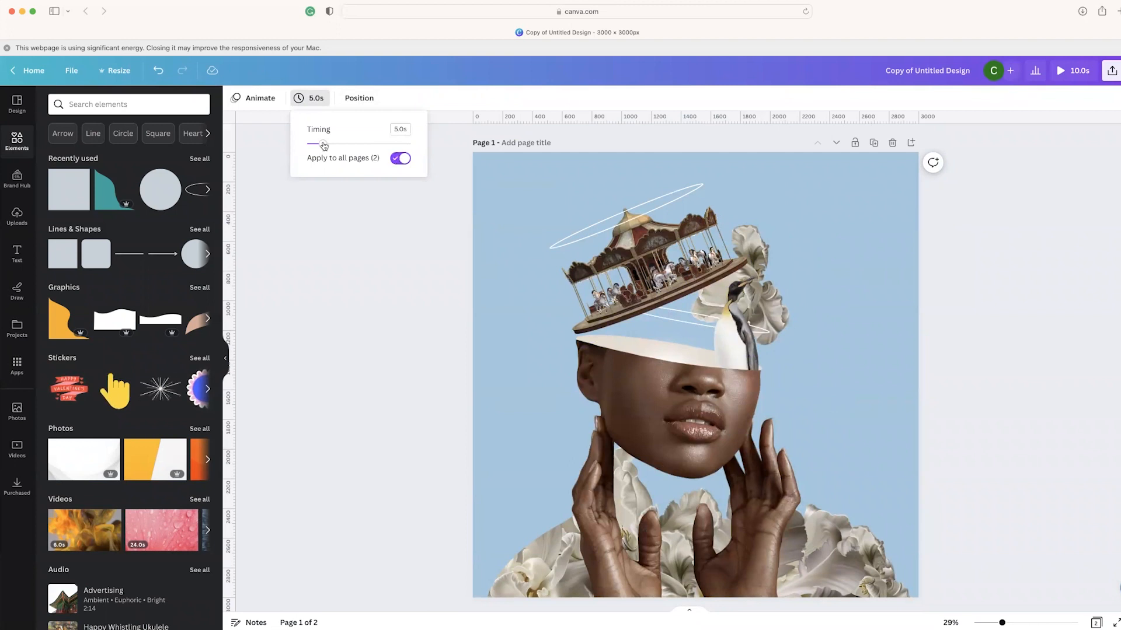
drag(316, 146, 315, 147)
click(973, 295)
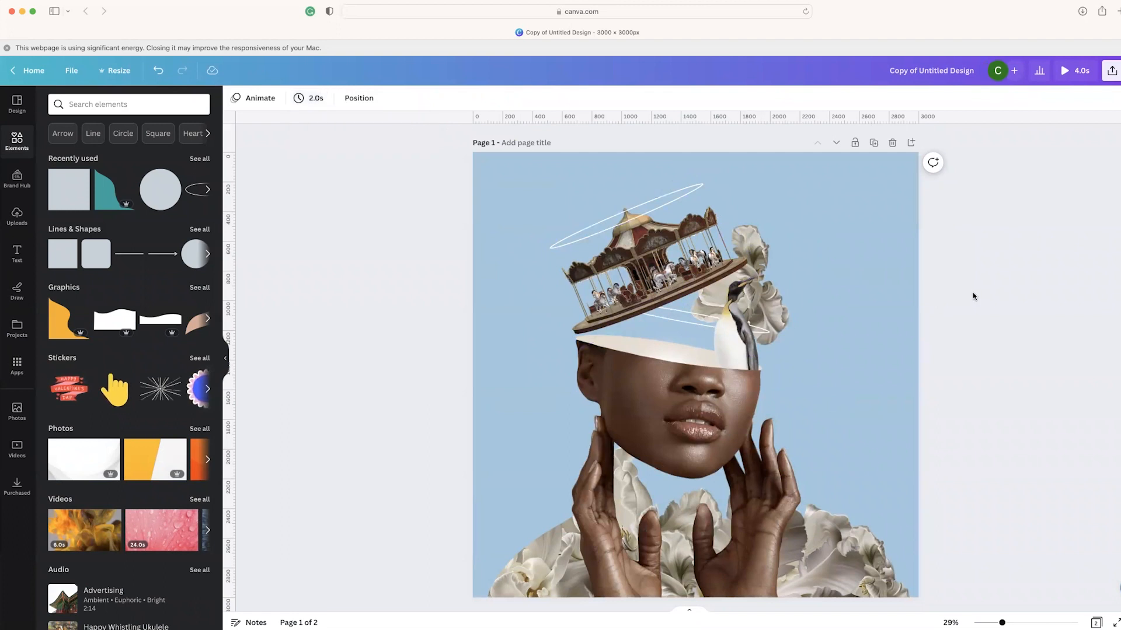
Play the two-page animation preview, replay it to check the pearl's rise and fall, and close the preview
click(1068, 73)
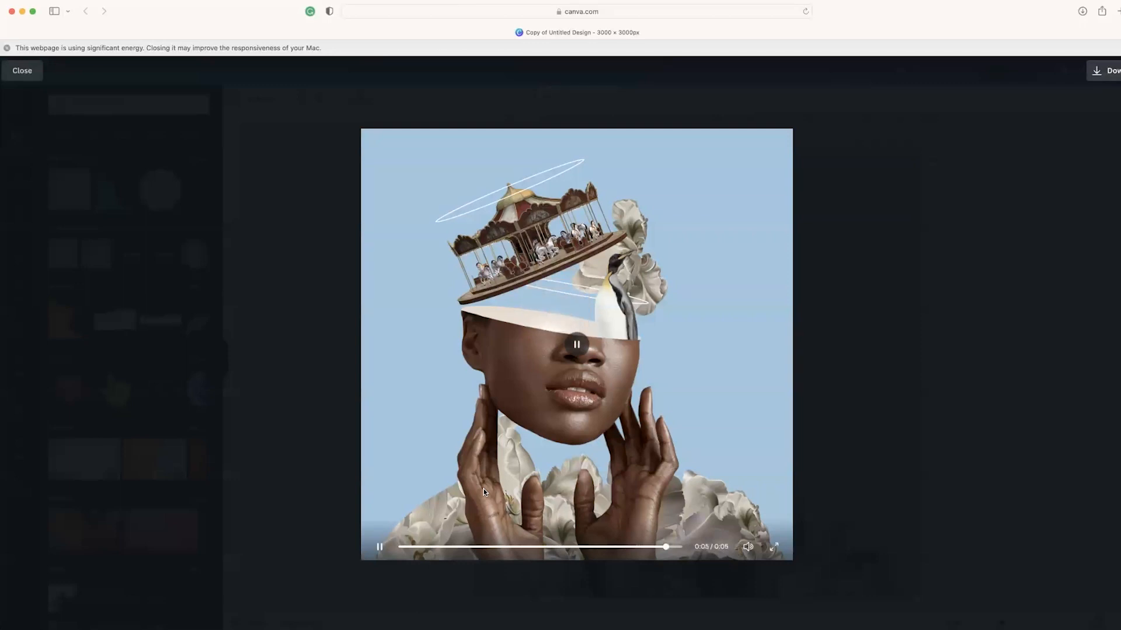
click(695, 445)
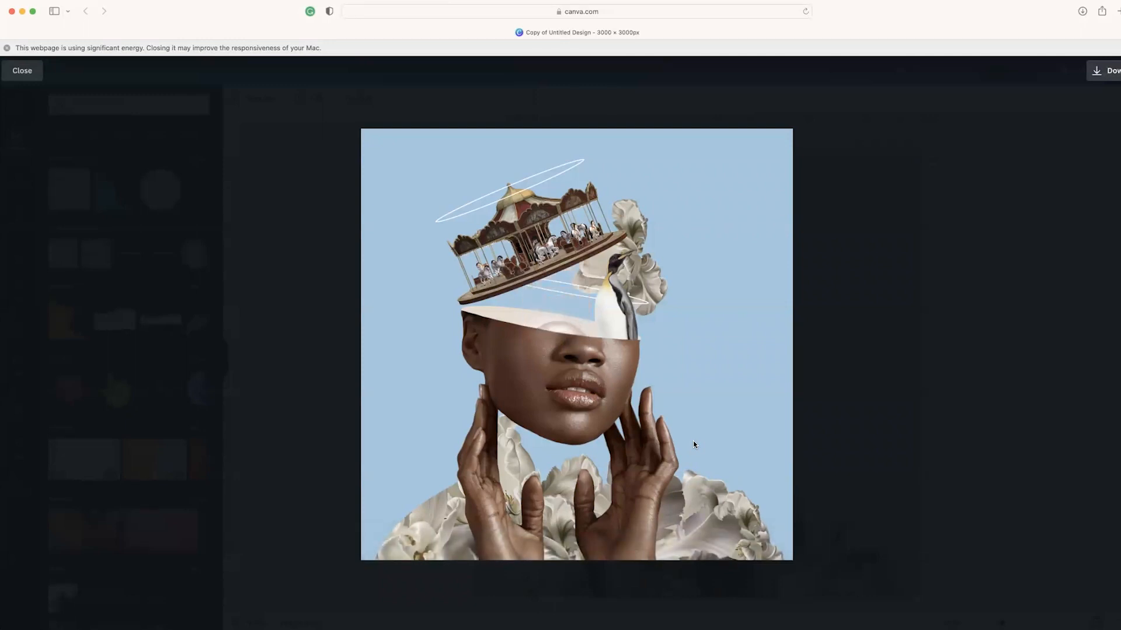
mouse_move(643, 372)
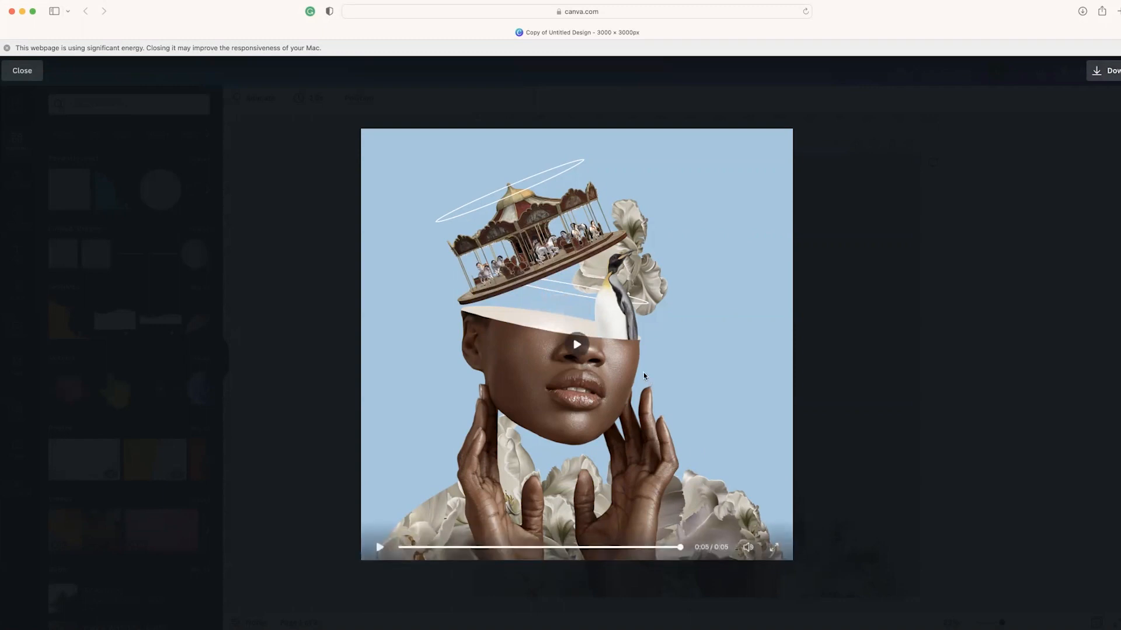
click(577, 346)
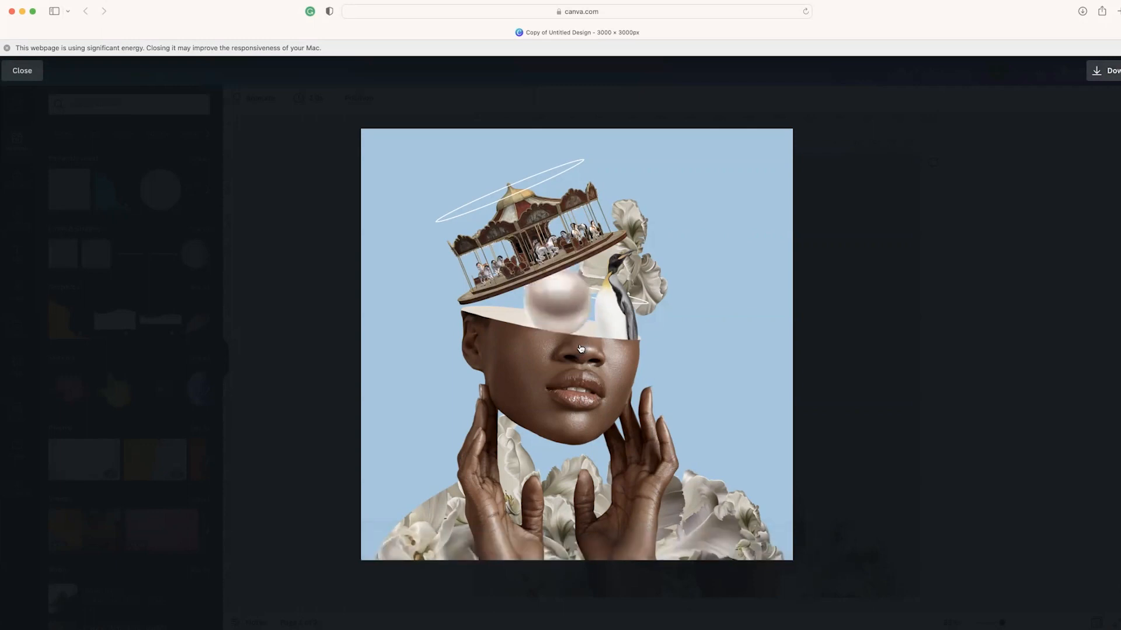
click(983, 295)
scroll(975, 373, down, 3)
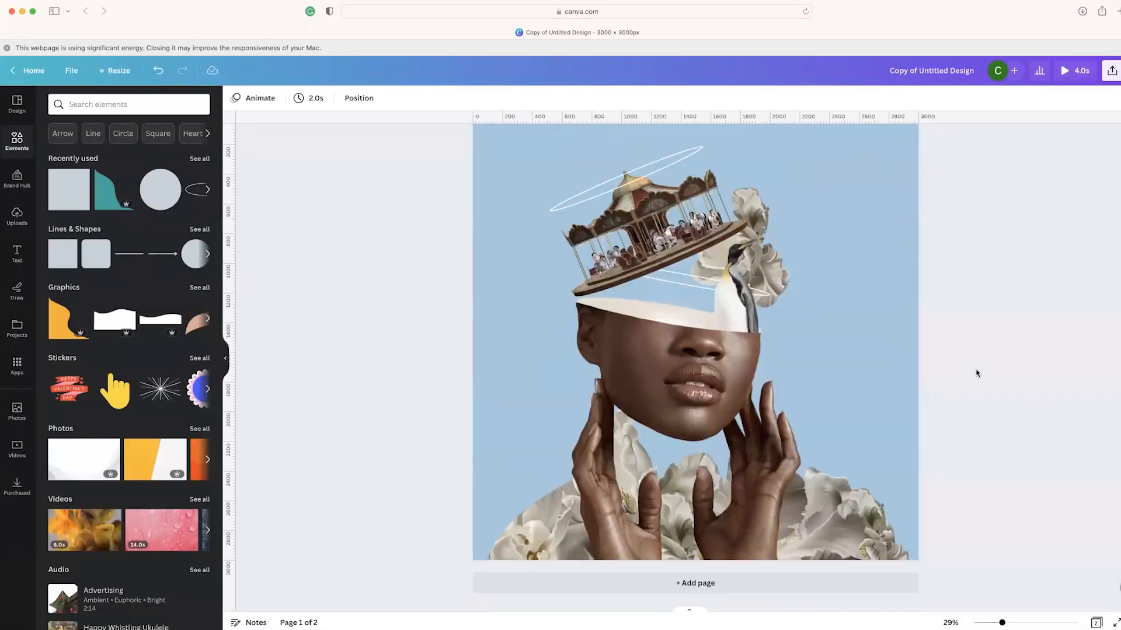
scroll(976, 372, up, 3)
scroll(976, 372, down, 6)
scroll(975, 372, up, 6)
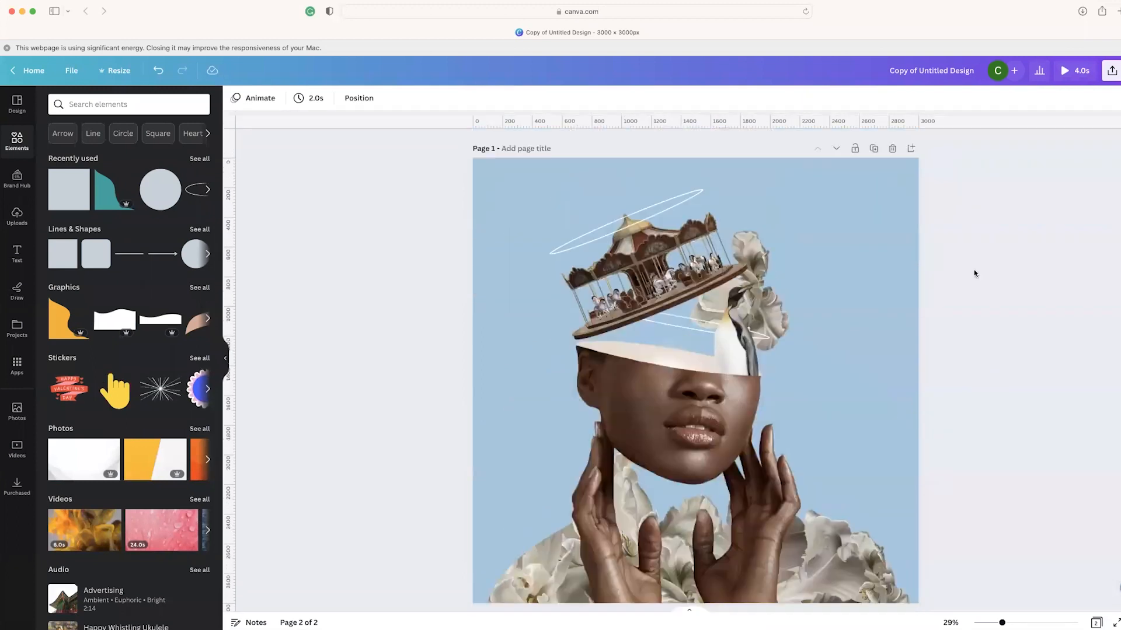
scroll(986, 269, down, 6)
scroll(986, 269, up, 6)
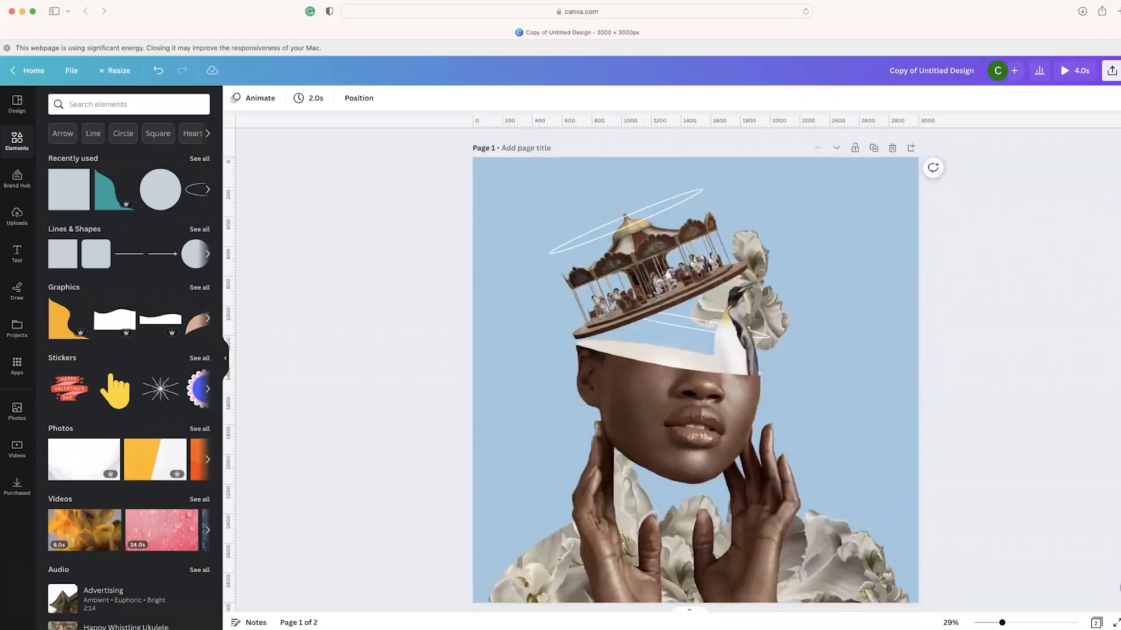
Download both pages of the design as an MP4 Video
click(1112, 73)
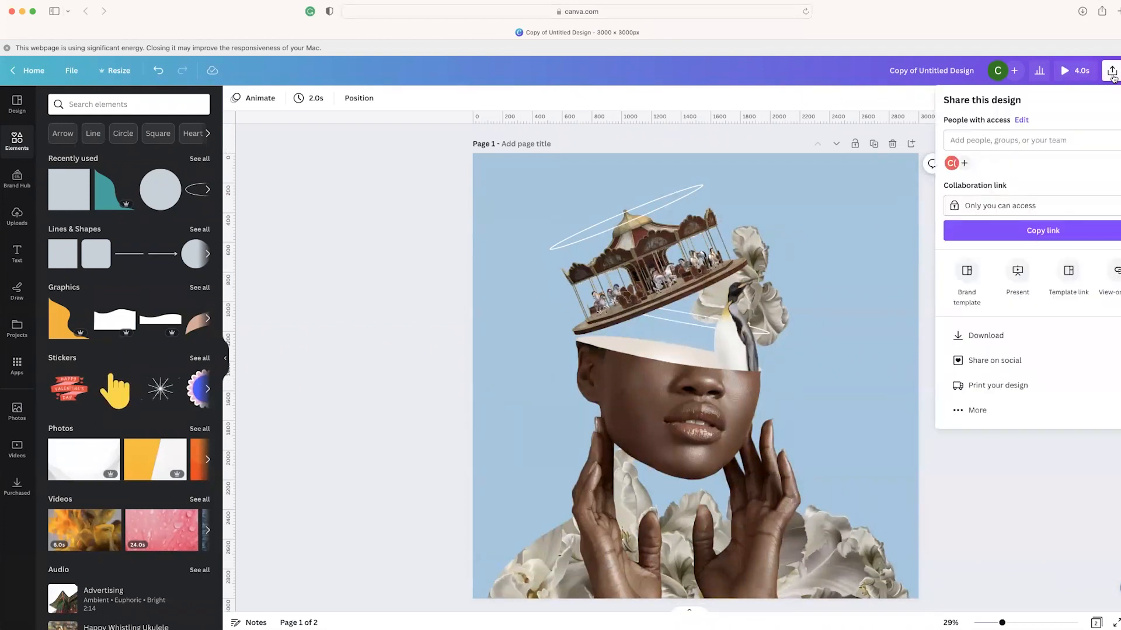
click(1041, 342)
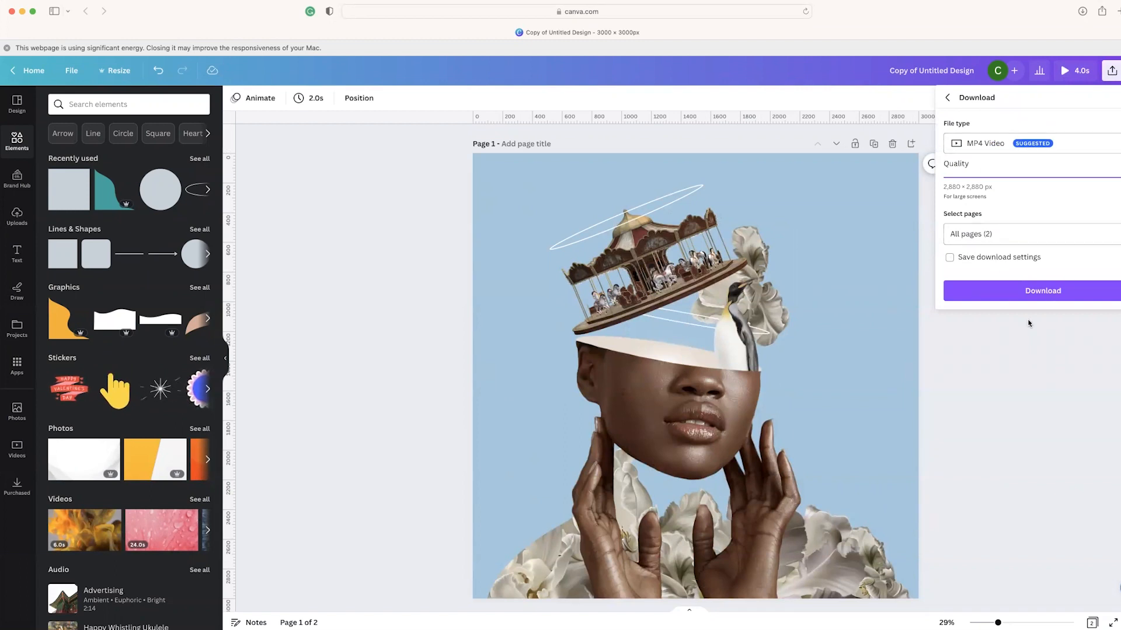
click(1037, 293)
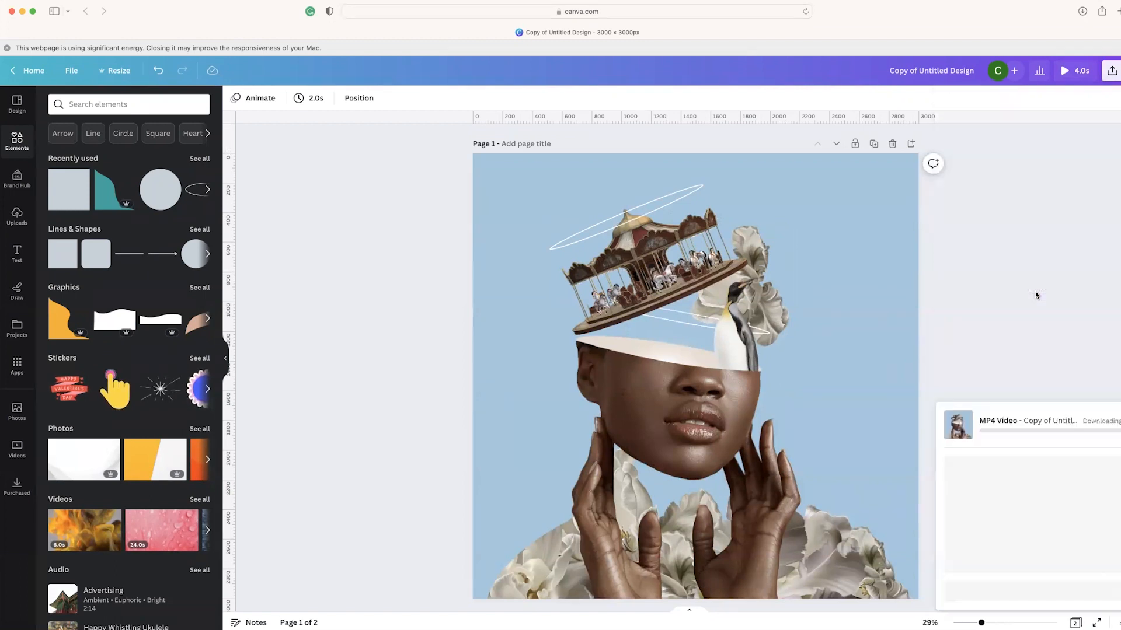